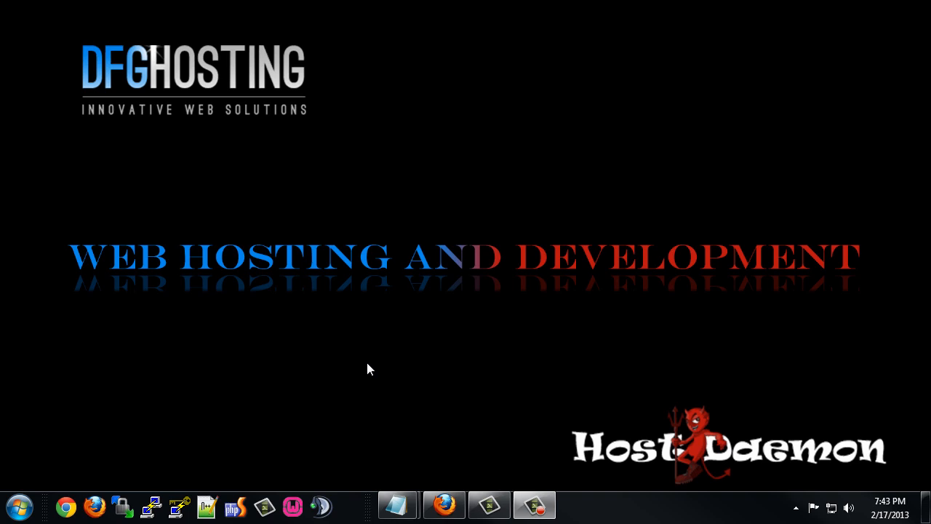
Restore the Firefox window showing the SolusVM panel for server1.cmsjunkies.com.
left_click(444, 505)
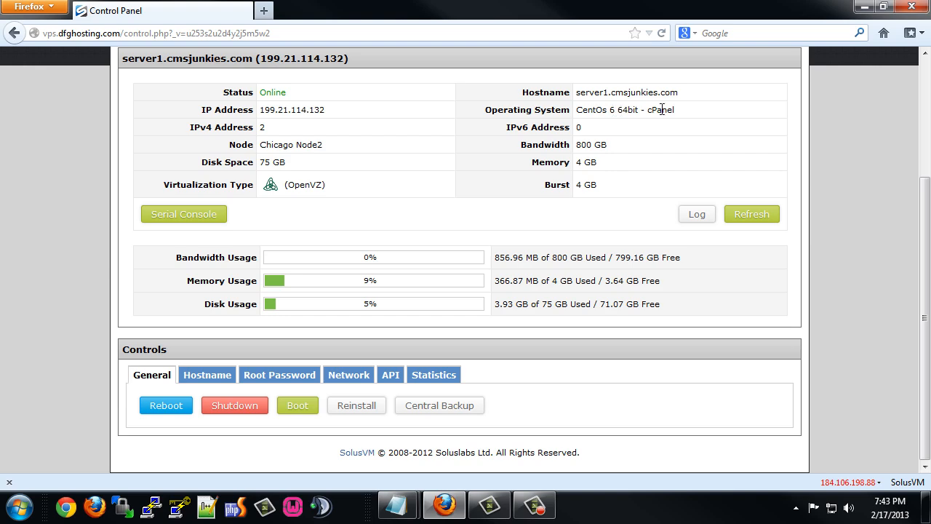
Browse the OS reinstall templates available for server1.
left_click(356, 406)
scroll(276, 366, "down", 8)
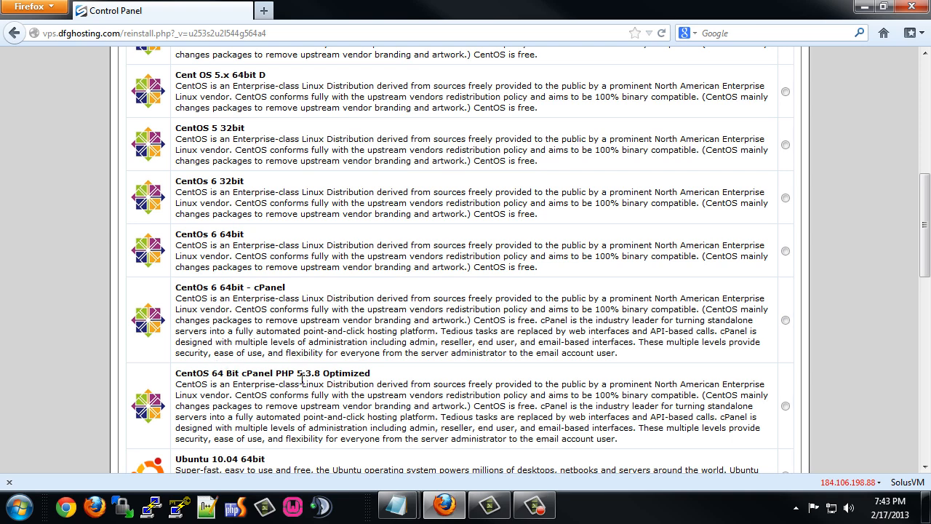
scroll(312, 377, "up", 10)
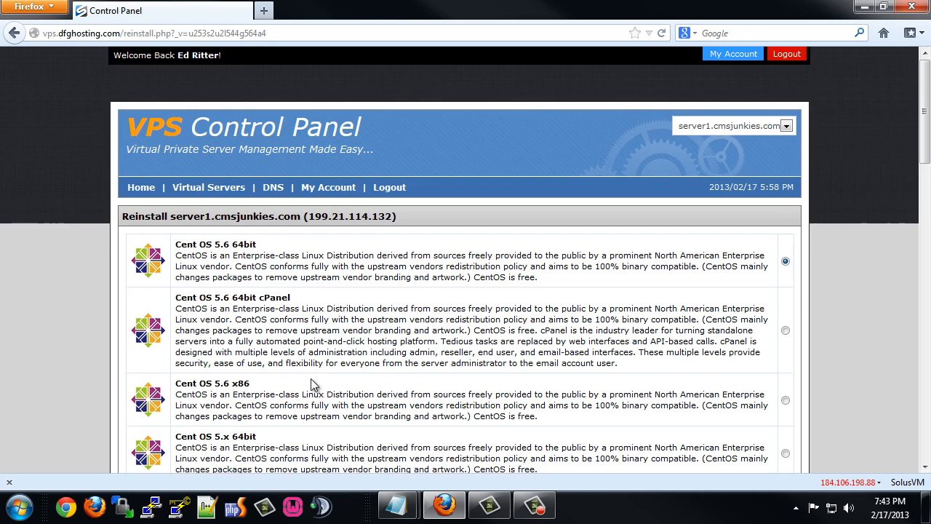
Return to server1's overview and select its IP address 199.21.114.132.
left_click(211, 191)
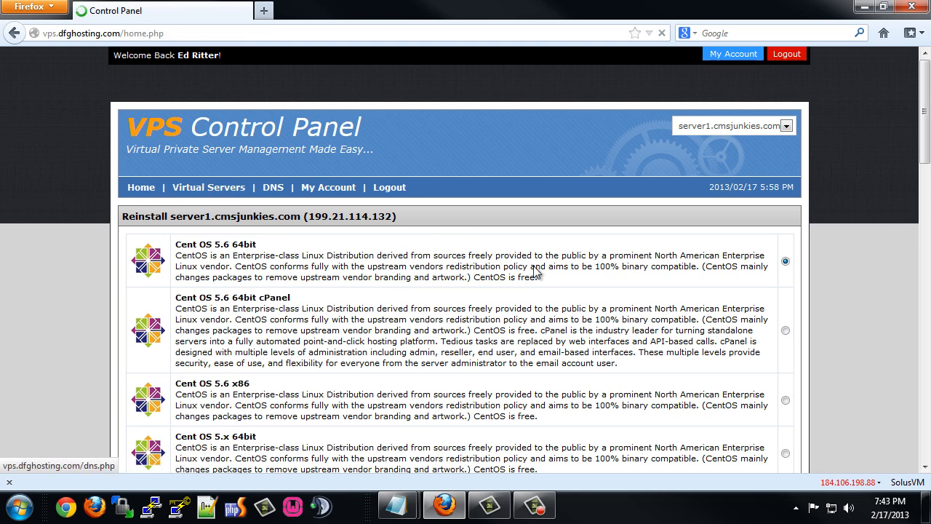
left_click(786, 297)
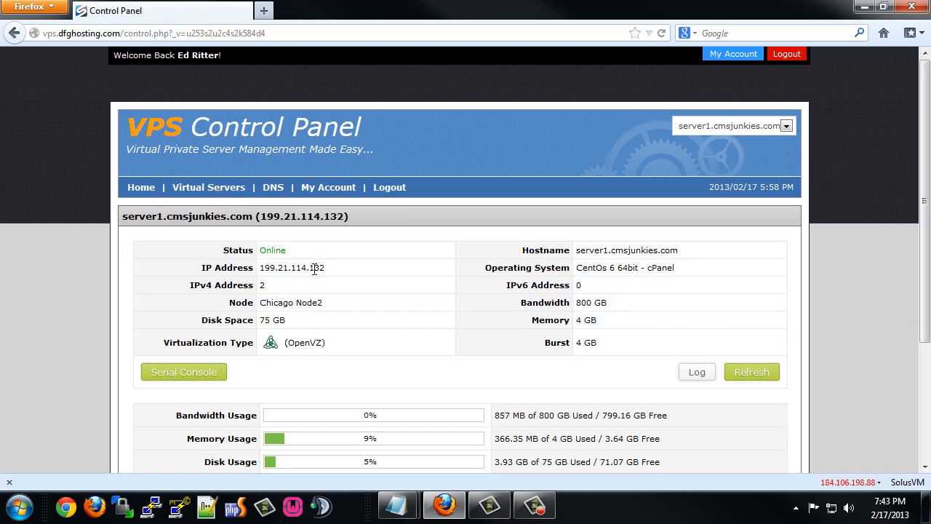
scroll(430, 254, "down", 4)
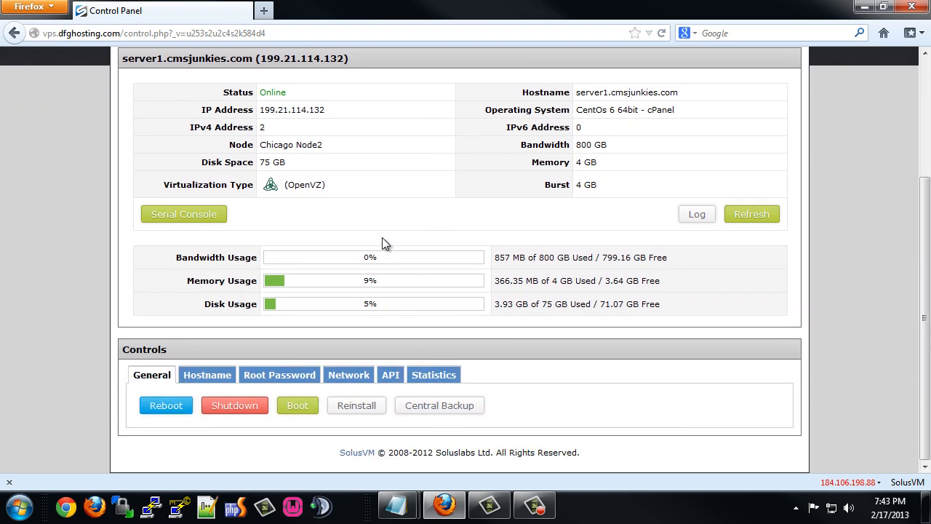
scroll(382, 238, "up", 2)
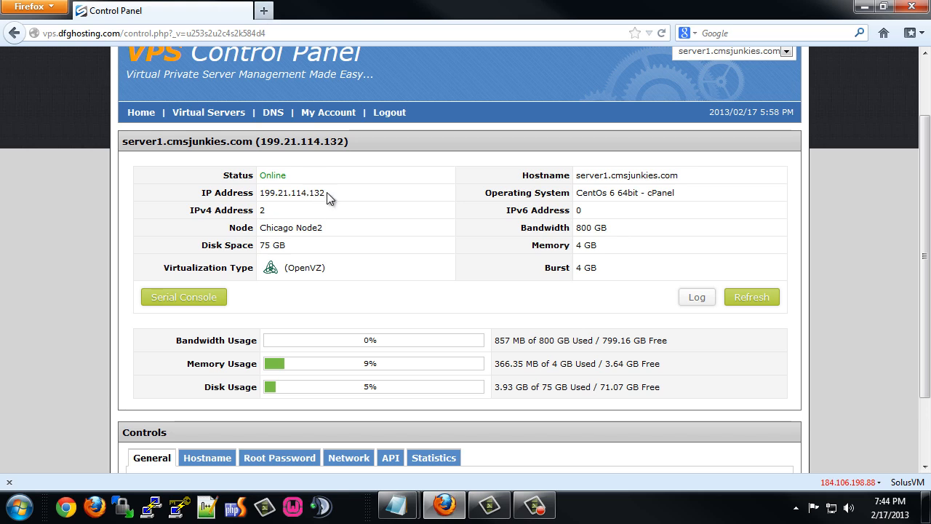
left_click_drag(327, 192, 259, 201)
key("ctrl+c")
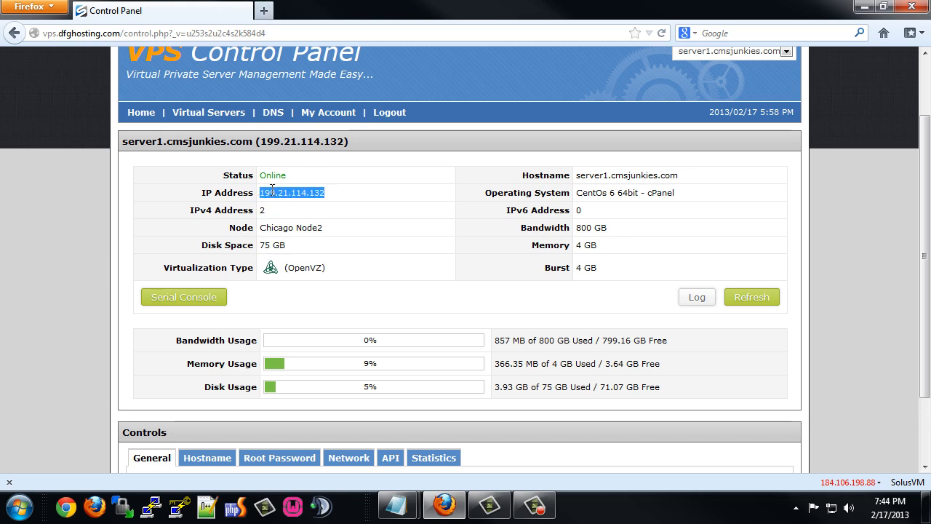
Load the WHM login page at 199.21.114.132:2086 in a new tab.
left_click(263, 11)
key("ctrl+v")
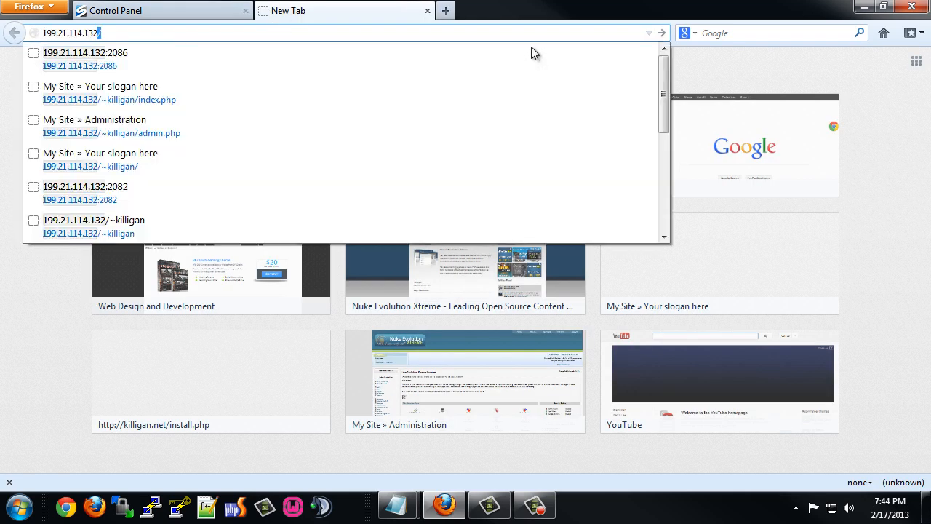
type(":2086")
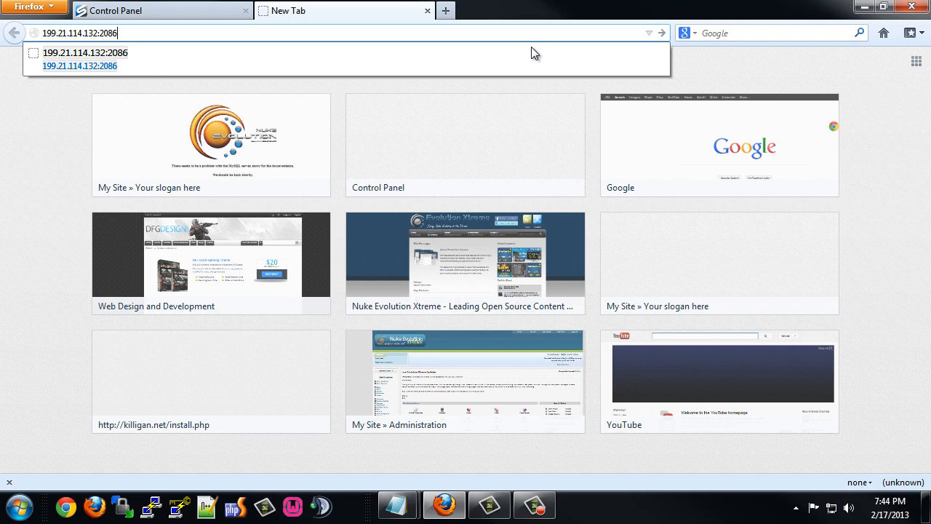
key("Return")
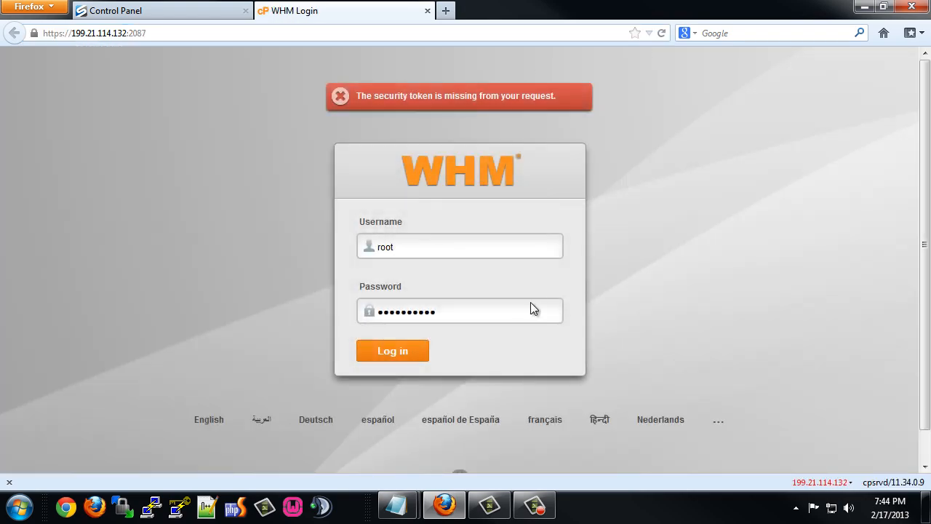
Log into WHM as root with the root password, declining the browser's password prompt.
left_click_drag(442, 311, 368, 311)
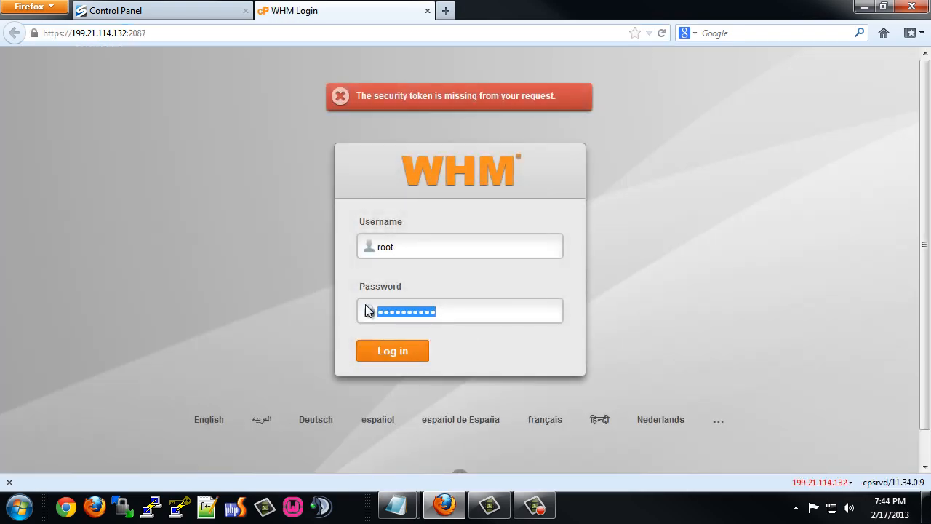
type("•••••••")
key("Return")
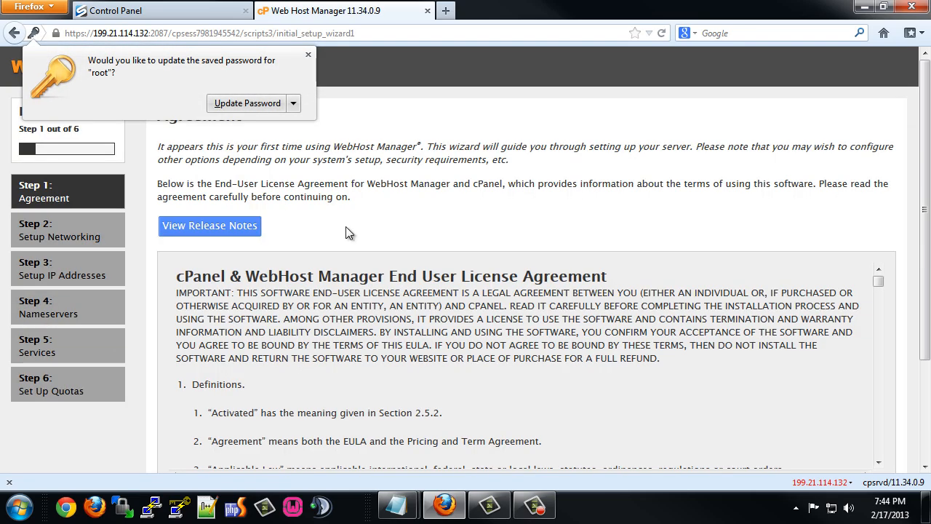
left_click(247, 103)
Accept the setup wizard's license agreement and go to Step 2.
scroll(254, 259, "down", 5)
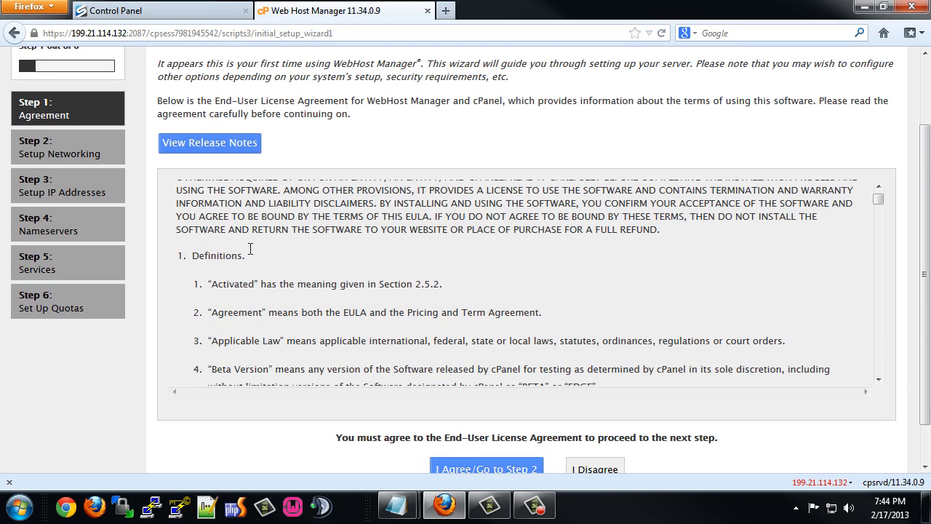
scroll(309, 288, "down", 2)
scroll(449, 419, "down", 1)
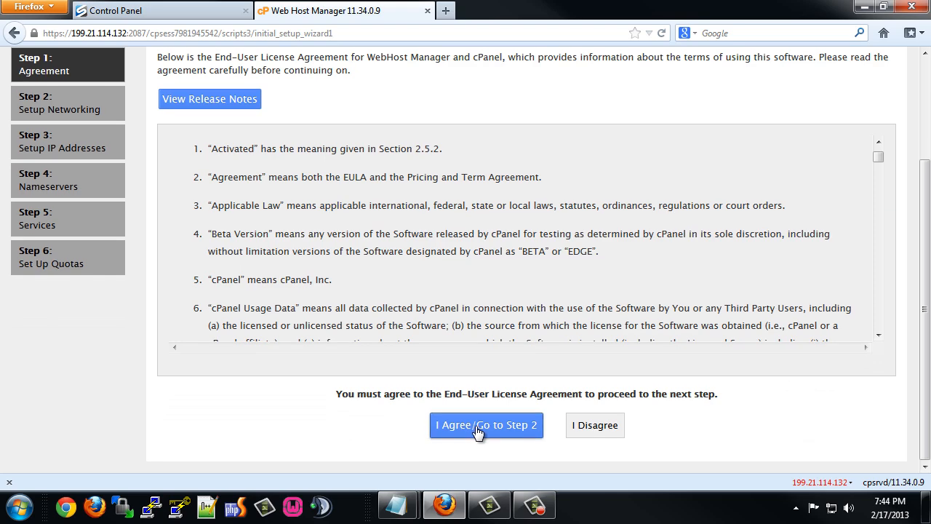
left_click(483, 428)
Fill the contact e-mail from the saved suggestion, verify the hostname, and save networking settings.
left_click(367, 209)
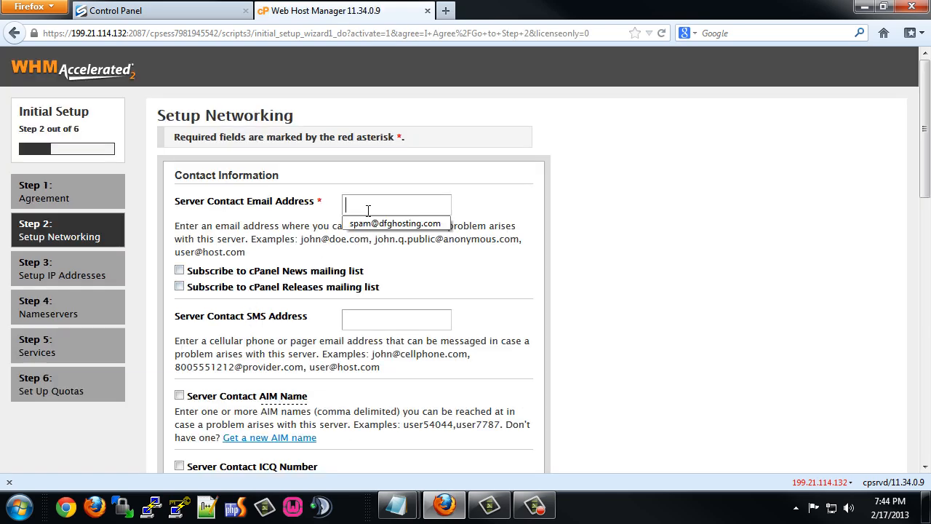
left_click(370, 226)
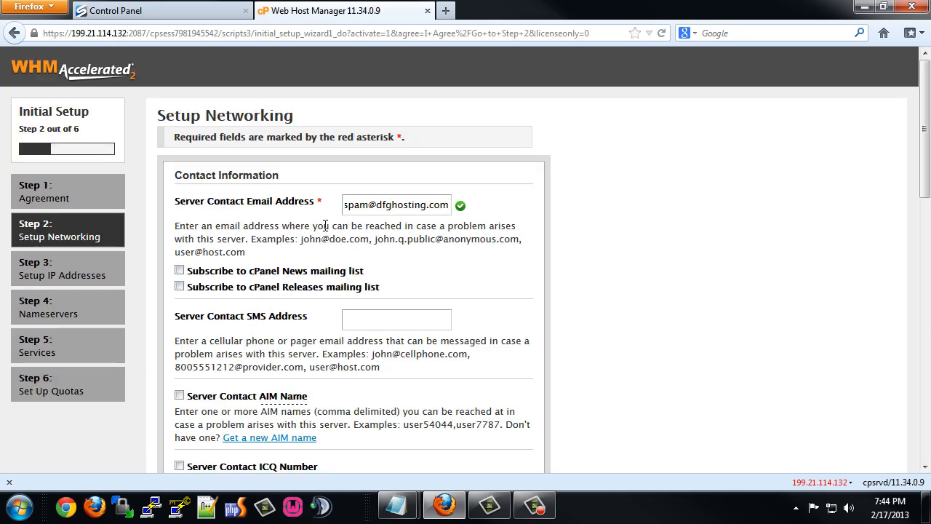
scroll(317, 291, "down", 4)
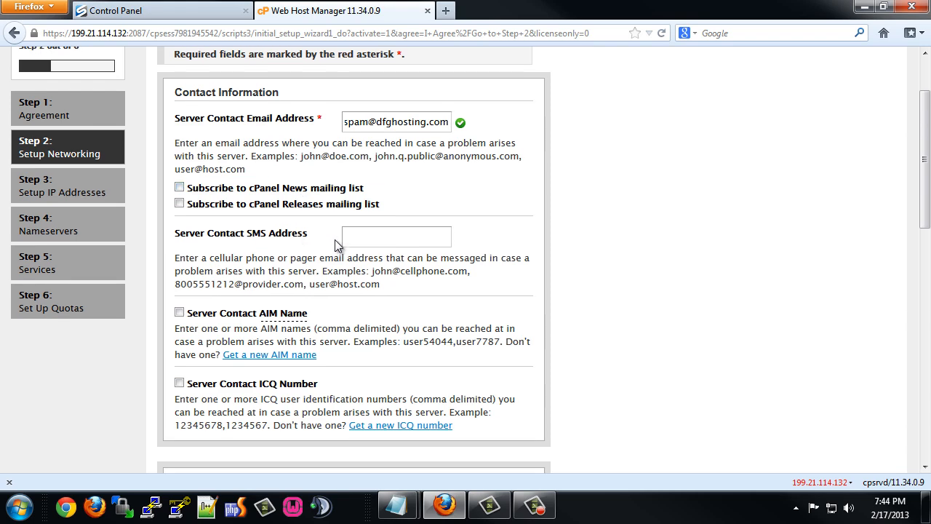
scroll(320, 260, "down", 4)
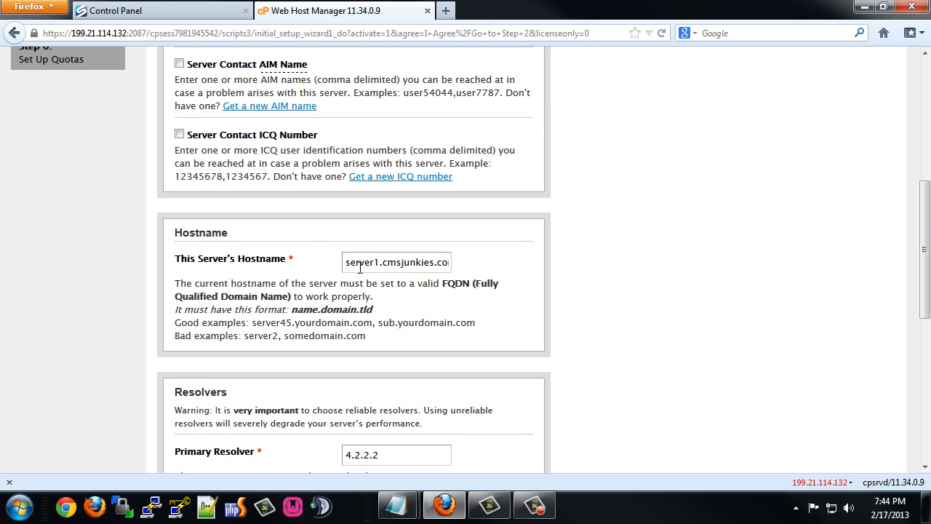
left_click_drag(348, 263, 444, 263)
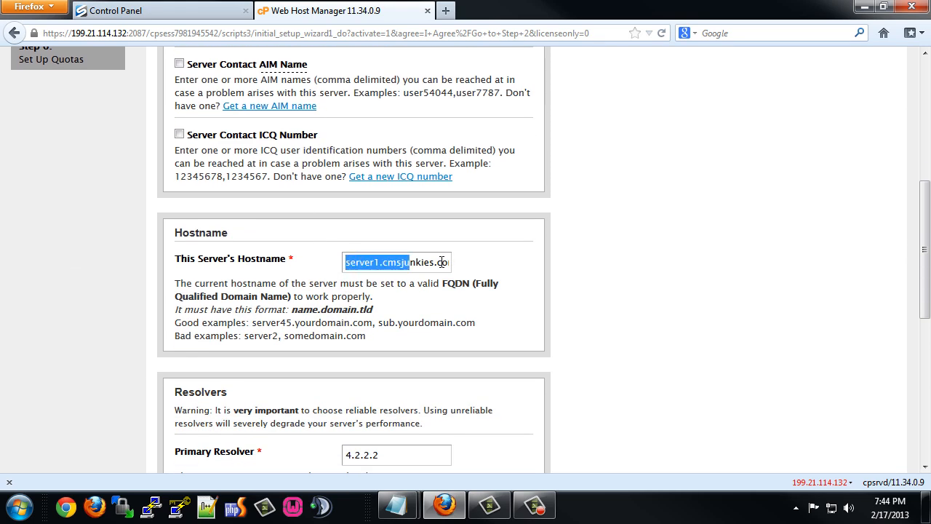
scroll(322, 318, "down", 10)
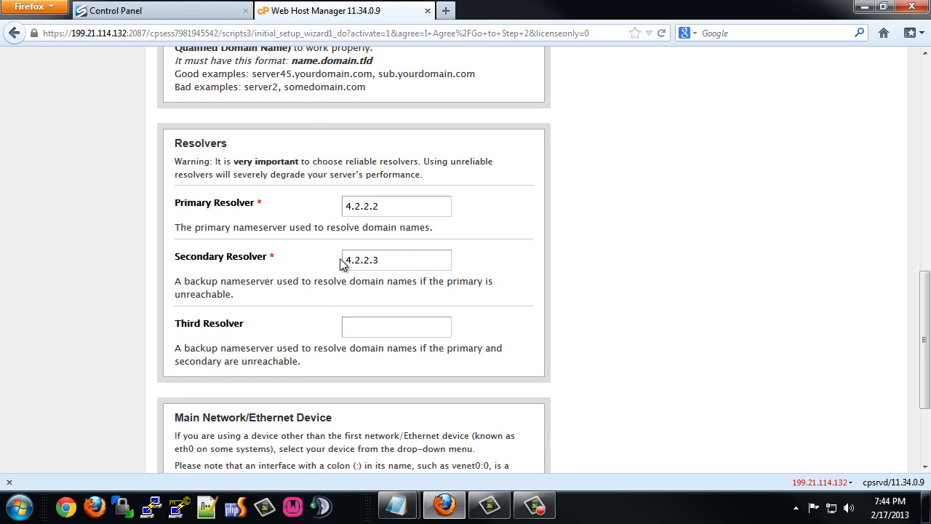
left_click(214, 441)
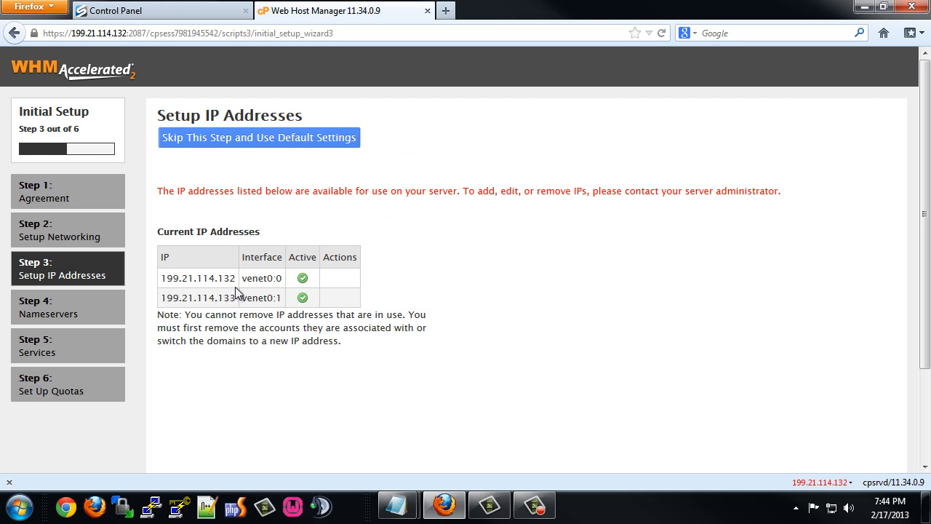
Review Step 3's IP addresses 199.21.114.132 and 199.21.114.133.
left_click_drag(237, 278, 160, 278)
key("ctrl+c")
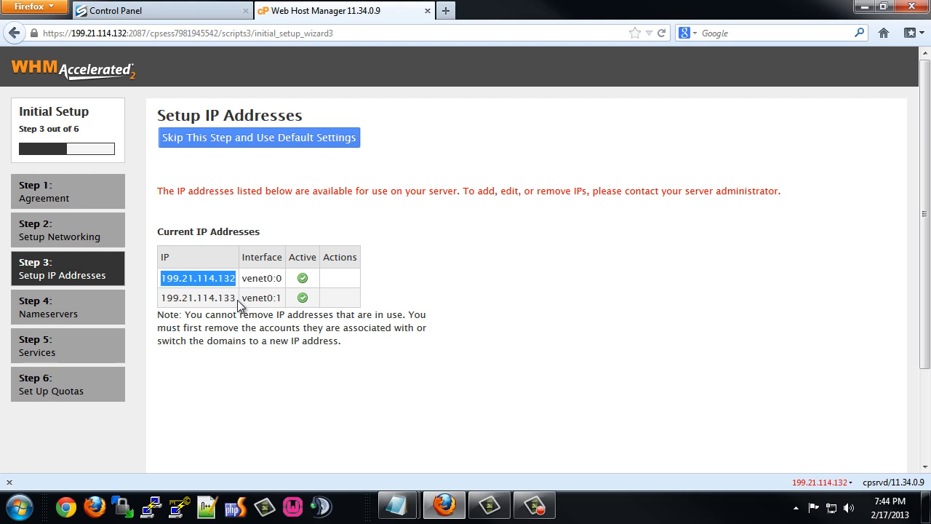
left_click_drag(236, 298, 166, 297)
scroll(225, 326, "down", 3)
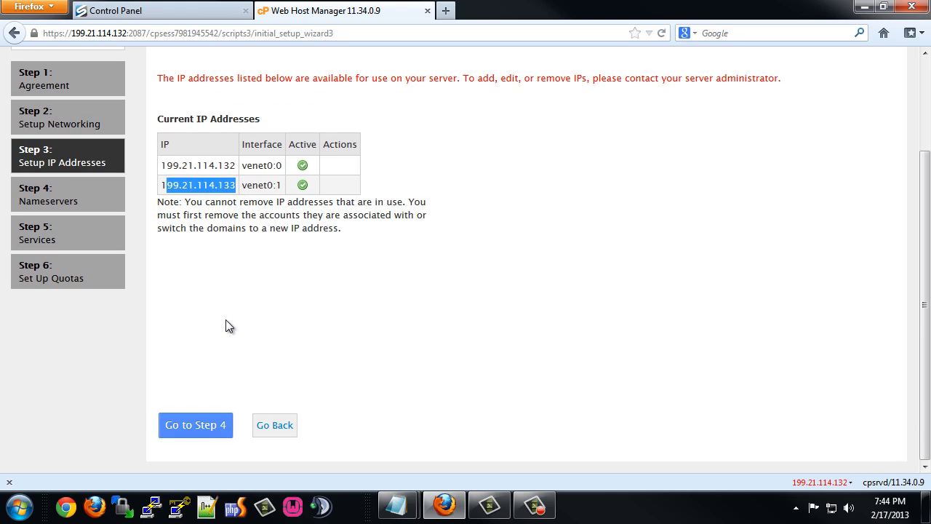
Continue to the nameserver step and set nameservers ns1.cmsjunkies.com and ns2.cmsjunkies.com.
left_click(191, 428)
scroll(240, 320, "down", 9)
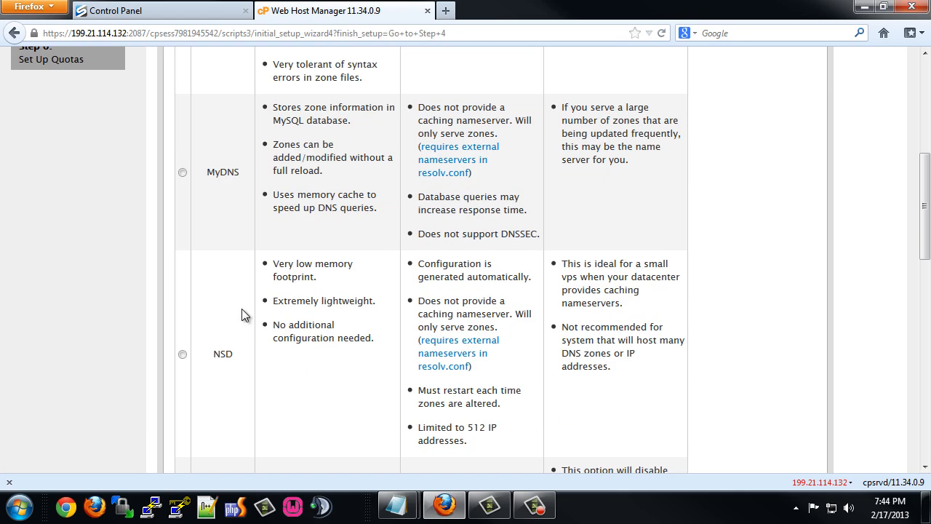
scroll(243, 314, "up", 2)
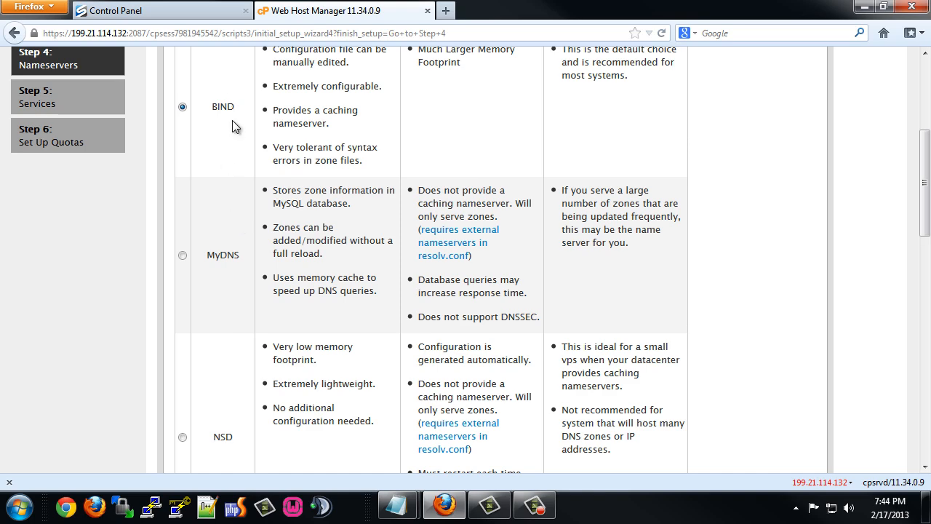
scroll(235, 126, "down", 18)
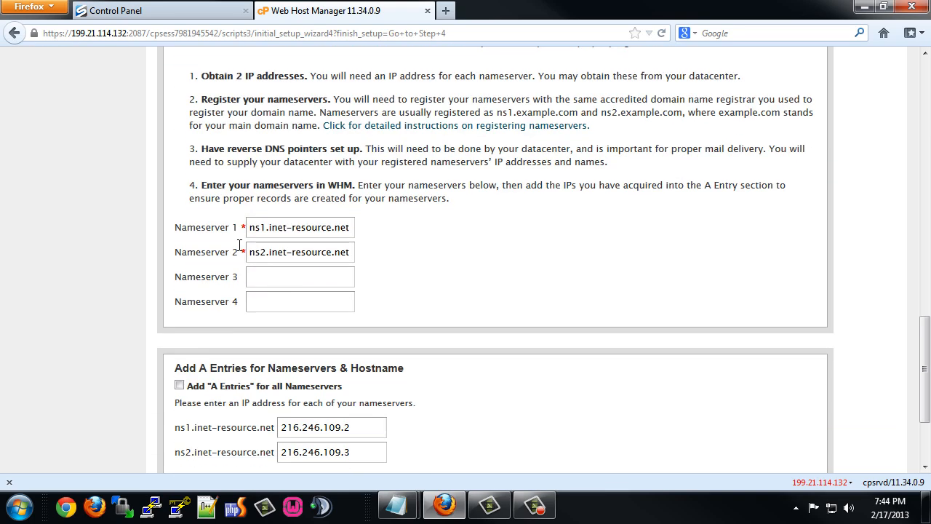
left_click_drag(353, 144, 205, 155)
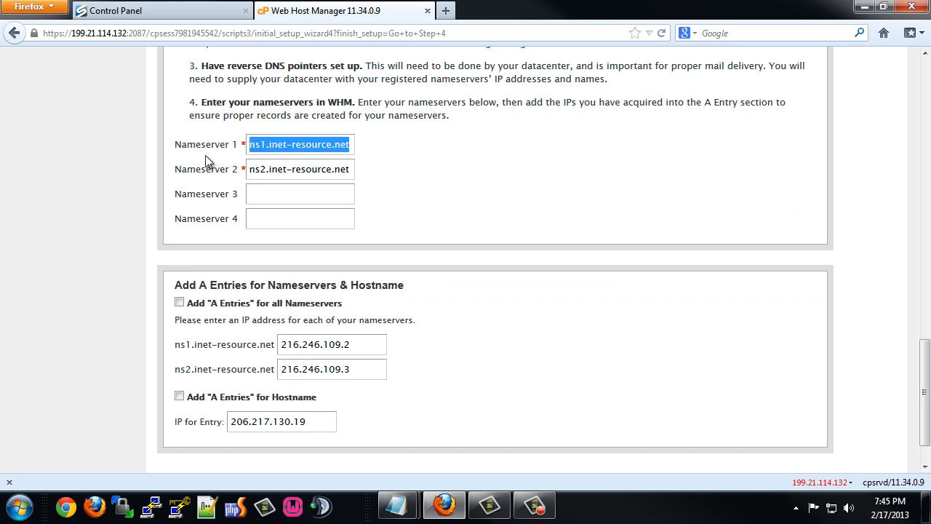
type("ns")
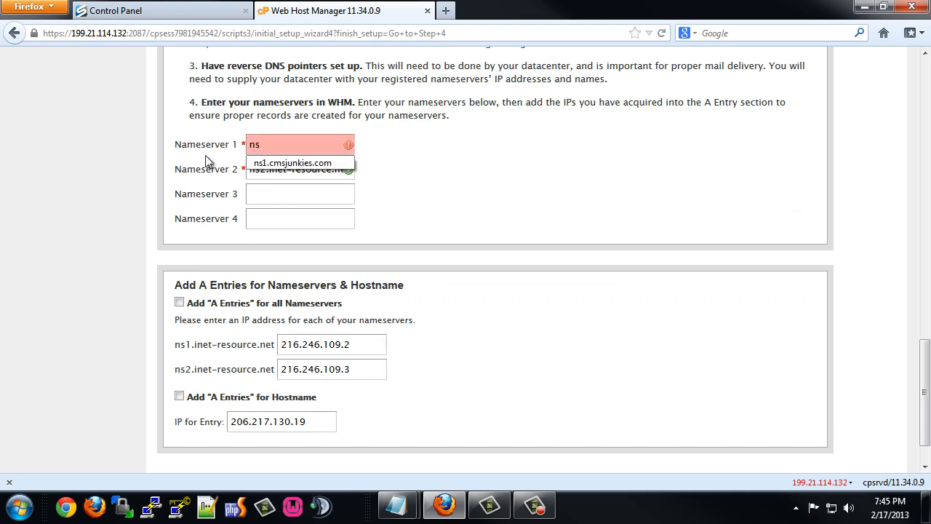
key("Down")
key("Return")
key("Tab")
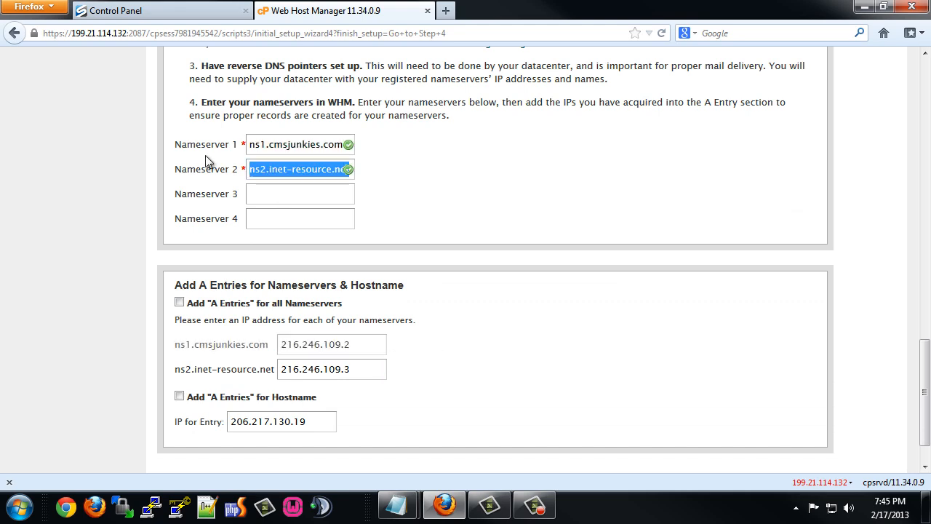
type("ns")
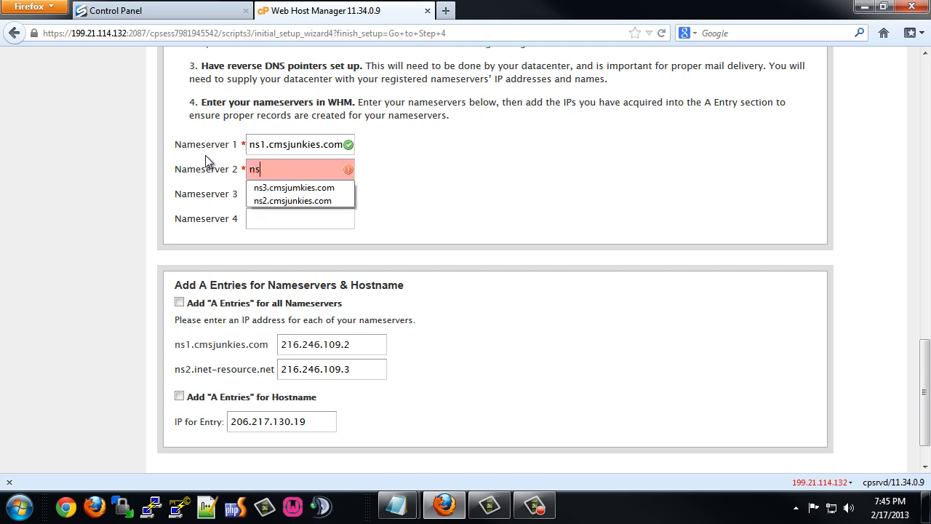
key("Down")
key("Down")
key("Return")
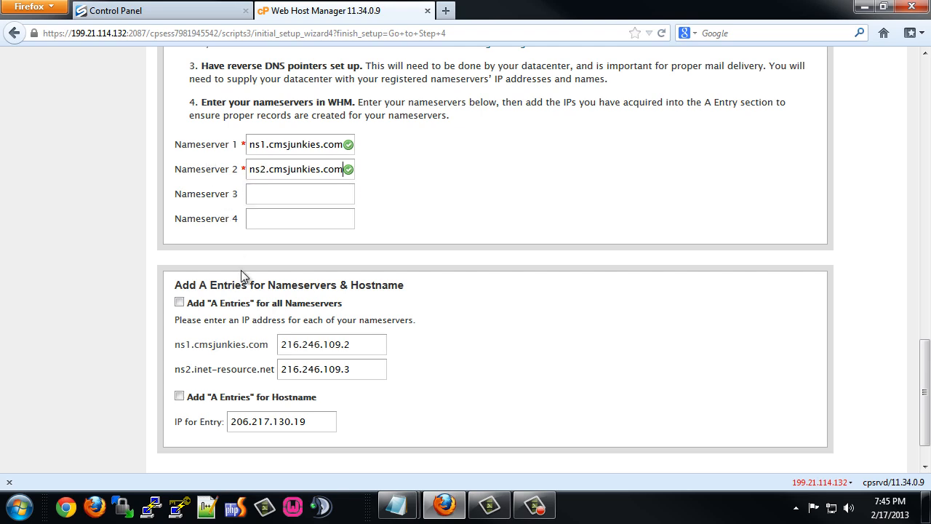
Enable A entries for nameservers and hostname, with ns1 at 199.21.114.132 and ns2 at 199.21.114.133.
left_click(179, 302)
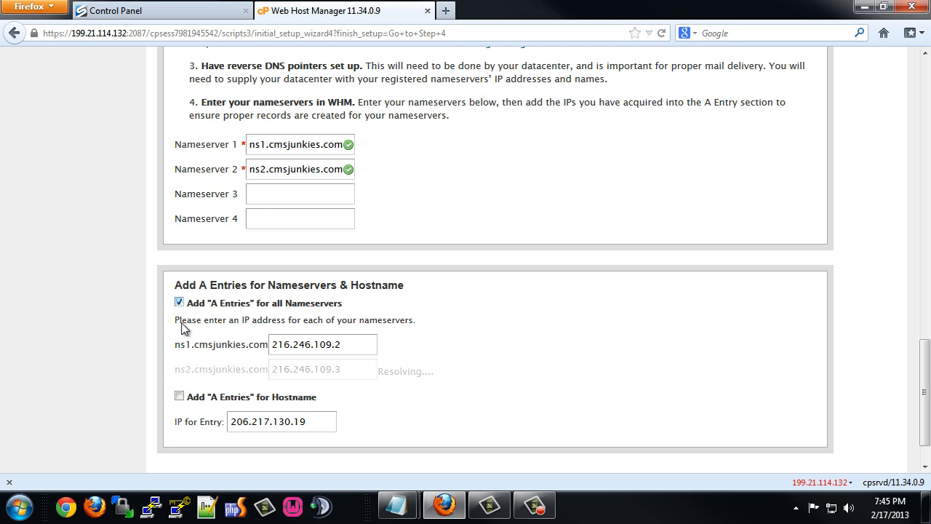
left_click(179, 396)
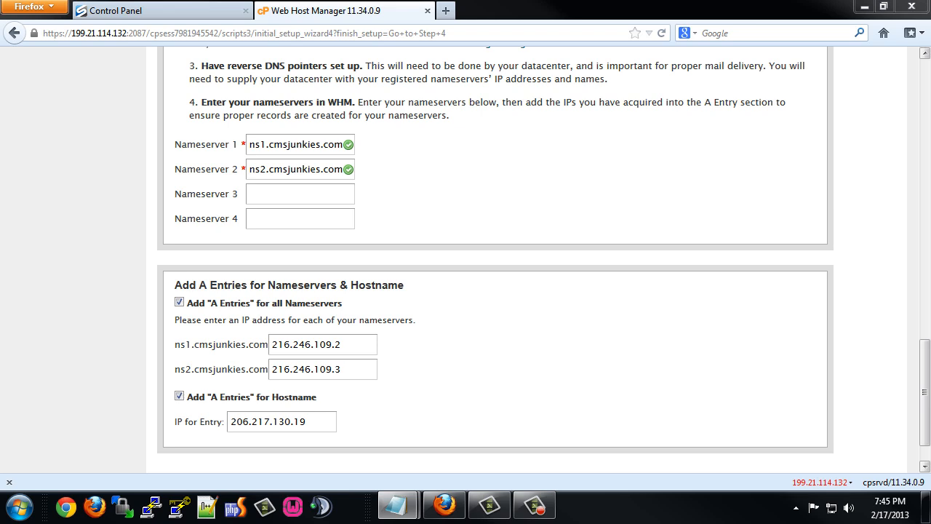
left_click_drag(358, 342, 267, 348)
key("ctrl+v")
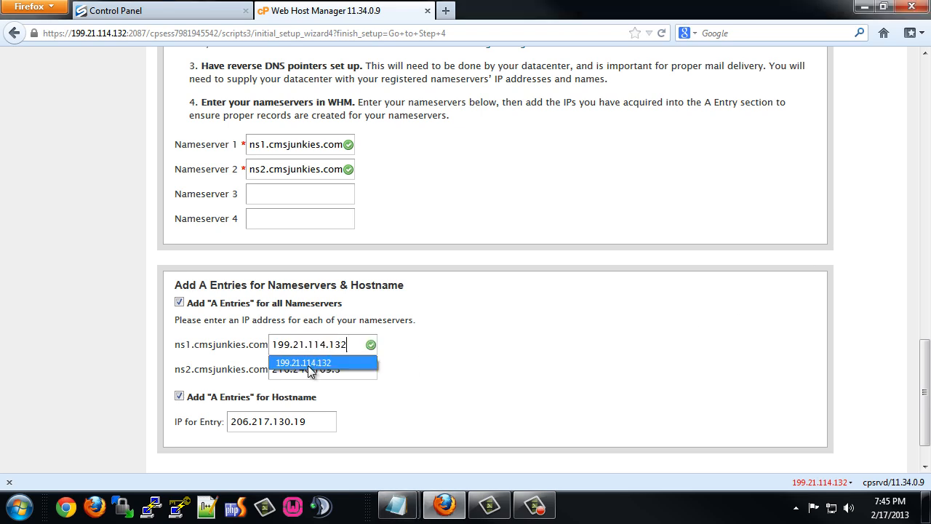
left_click_drag(350, 378, 221, 379)
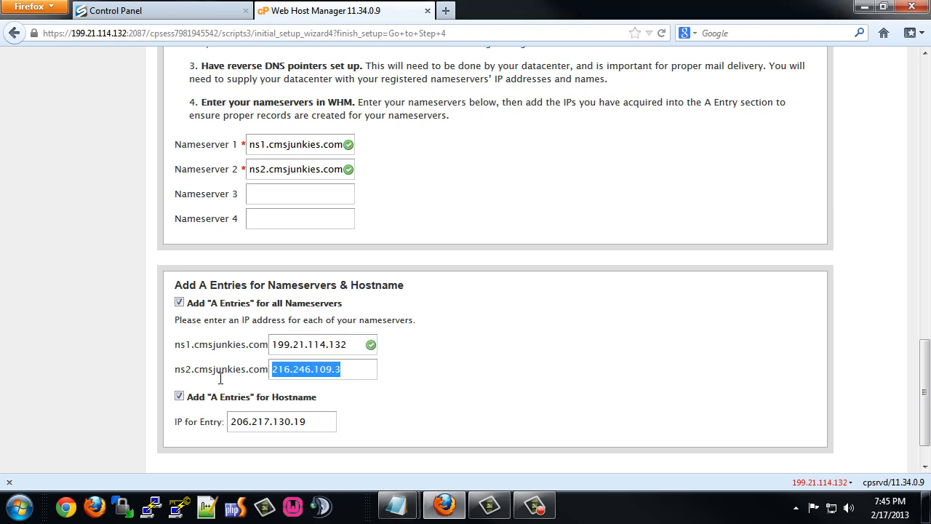
key("ctrl+v")
key("BackSpace")
type("3")
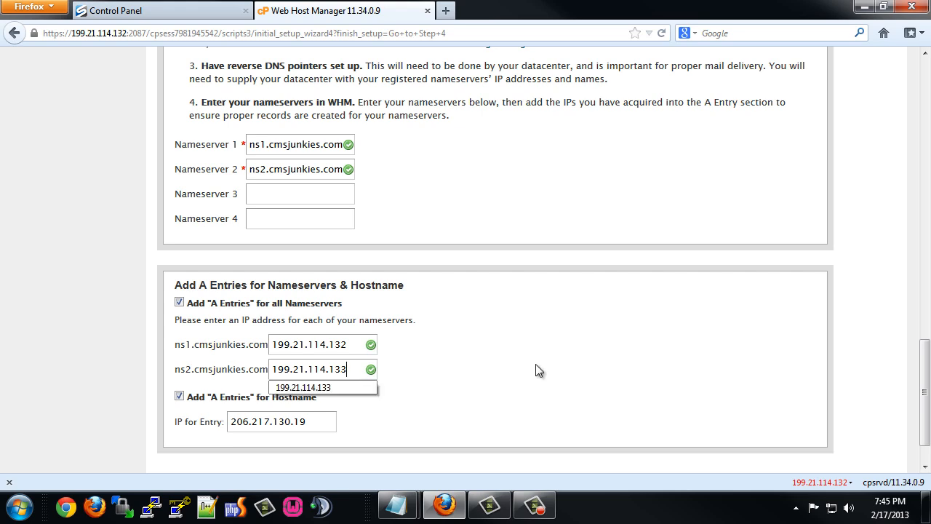
Set the hostname's A entry IP to 199.21.114.132.
left_click_drag(353, 344, 268, 345)
key("ctrl+c")
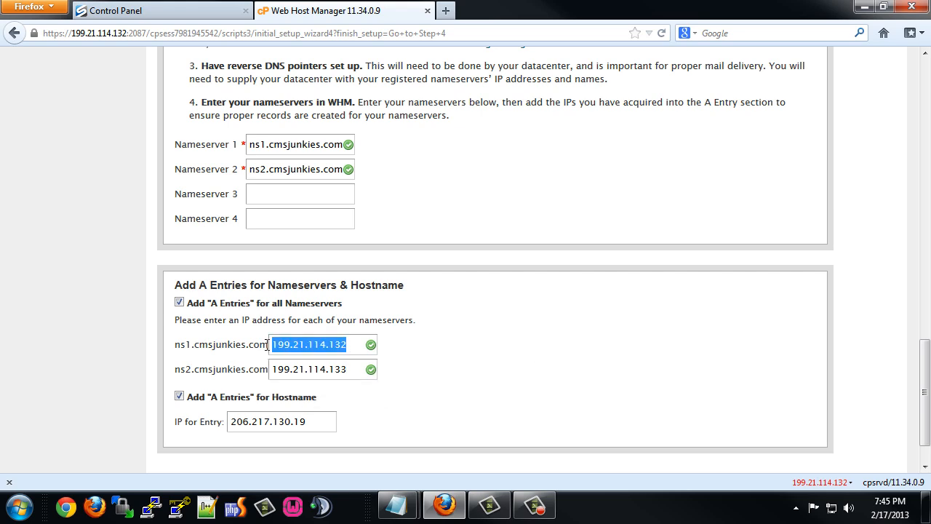
left_click_drag(309, 426, 194, 418)
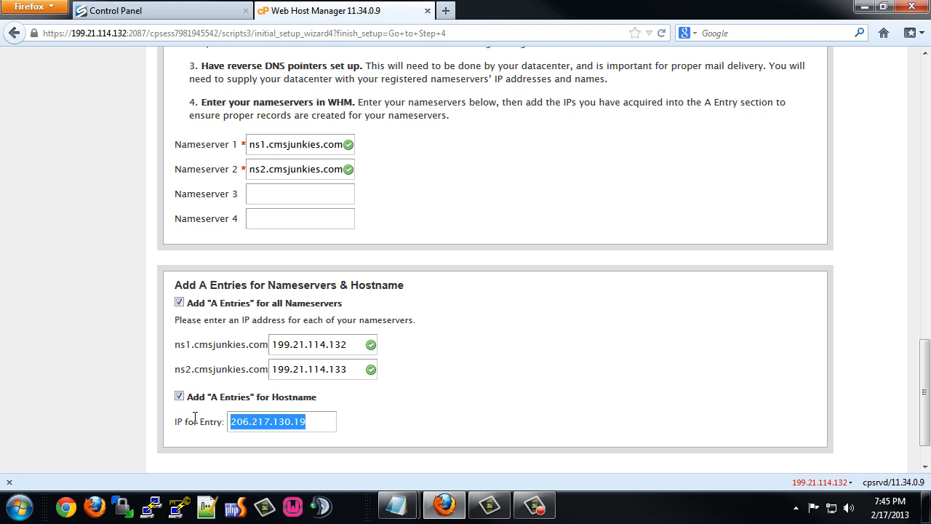
key("ctrl+v")
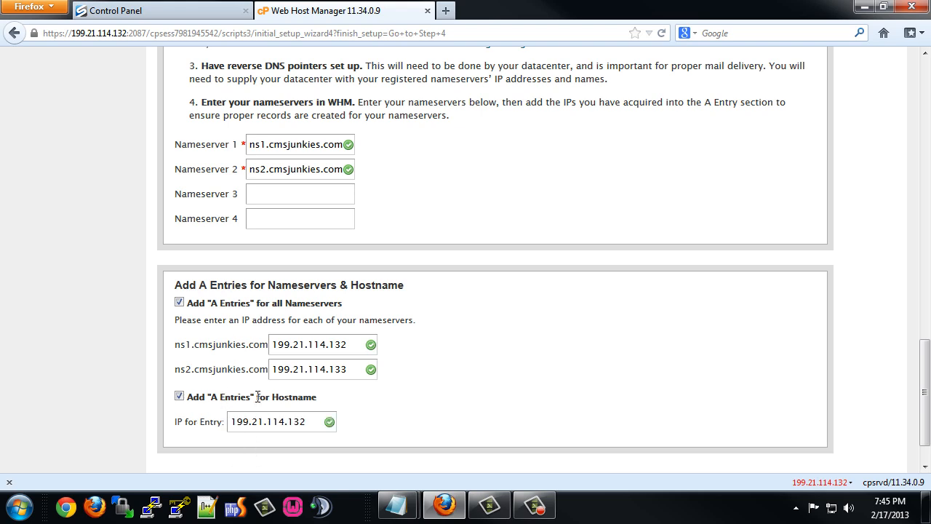
scroll(257, 396, "down", 2)
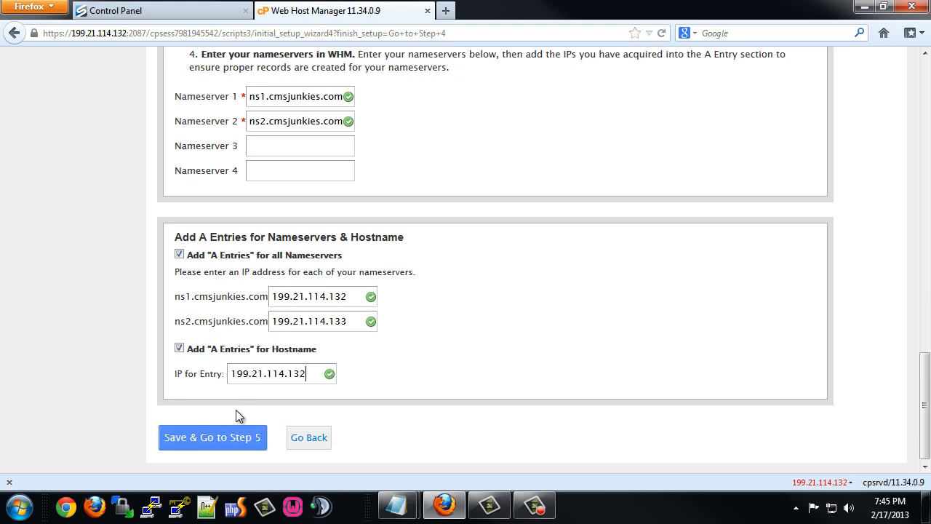
Save the nameservers and review Step 5, keeping Pure-FTPD, Dovecot and cPHulk defaults.
left_click(209, 439)
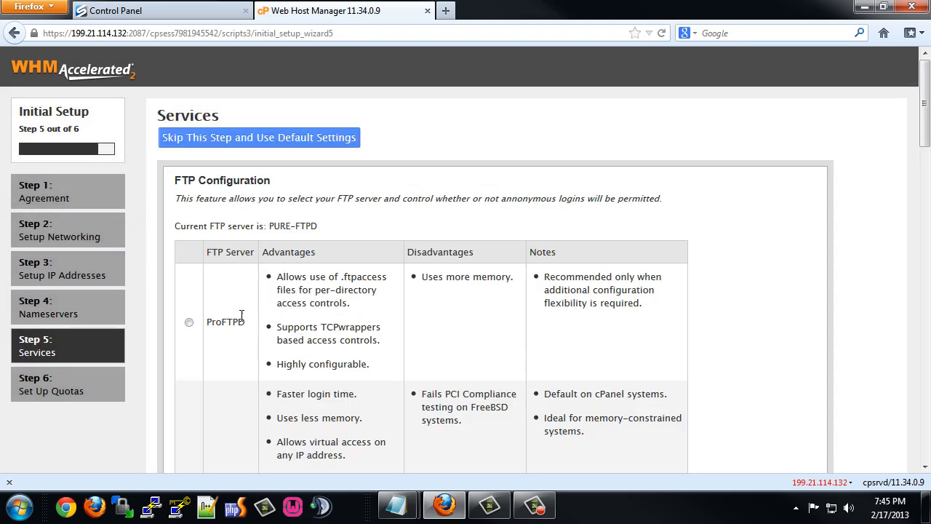
scroll(258, 328, "down", 6)
scroll(253, 317, "up", 5)
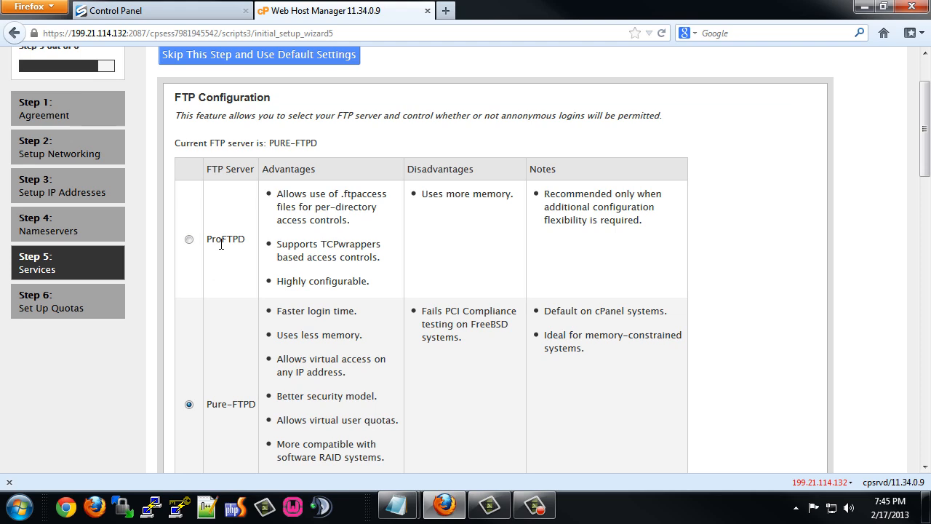
scroll(233, 280, "down", 2)
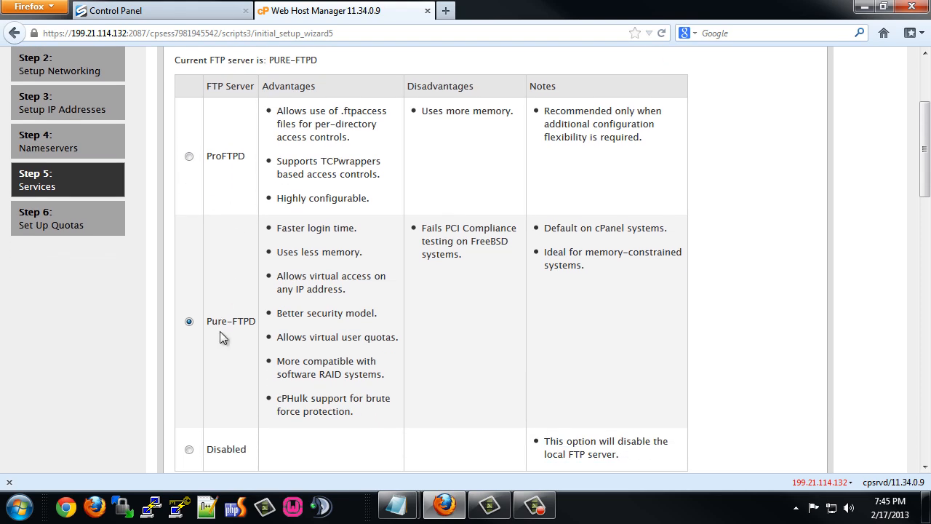
scroll(222, 336, "down", 8)
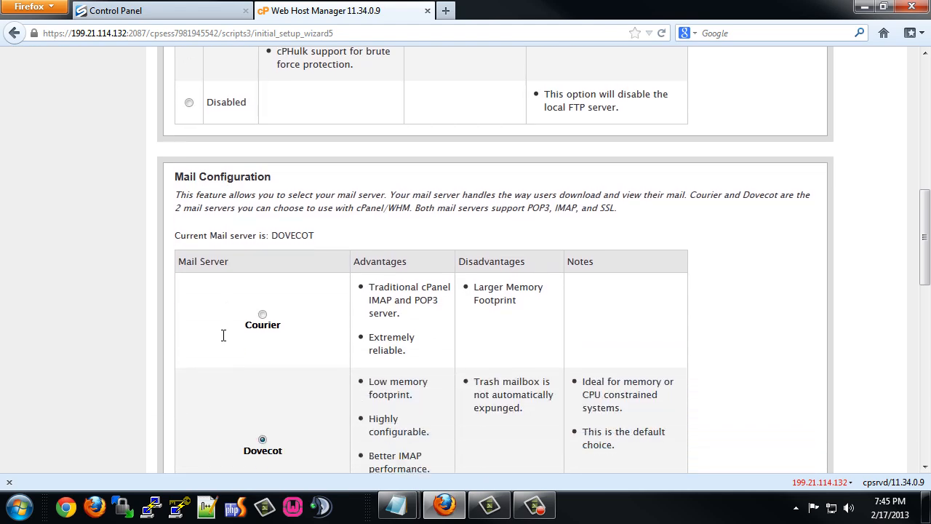
scroll(225, 342, "down", 2)
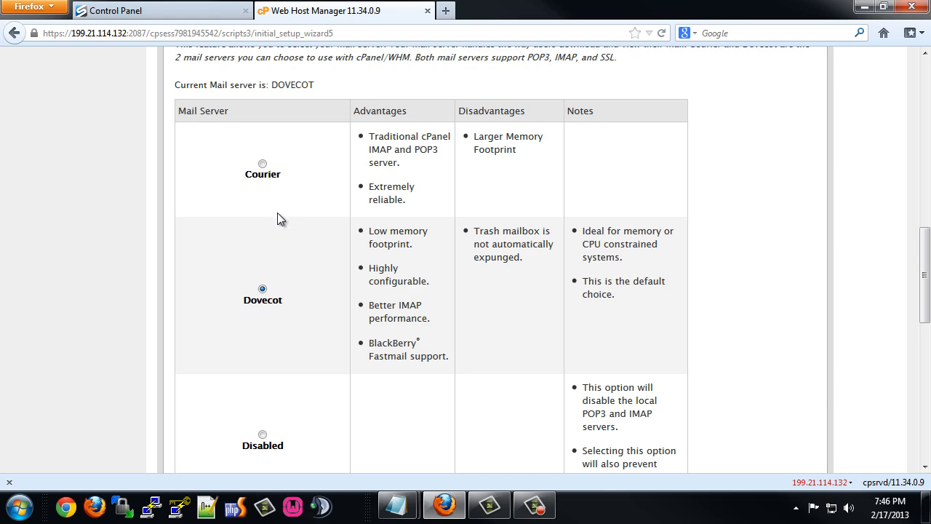
scroll(283, 248, "down", 5)
scroll(286, 255, "up", 6)
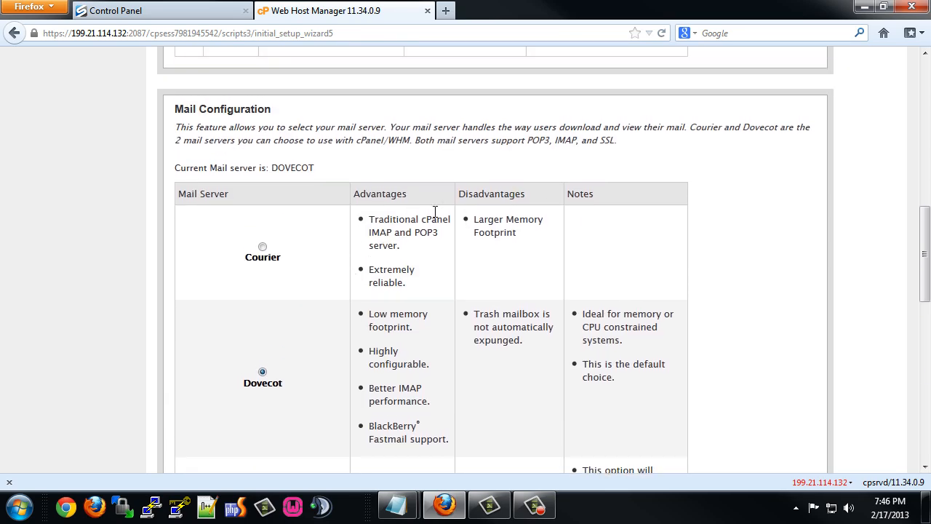
scroll(314, 259, "down", 8)
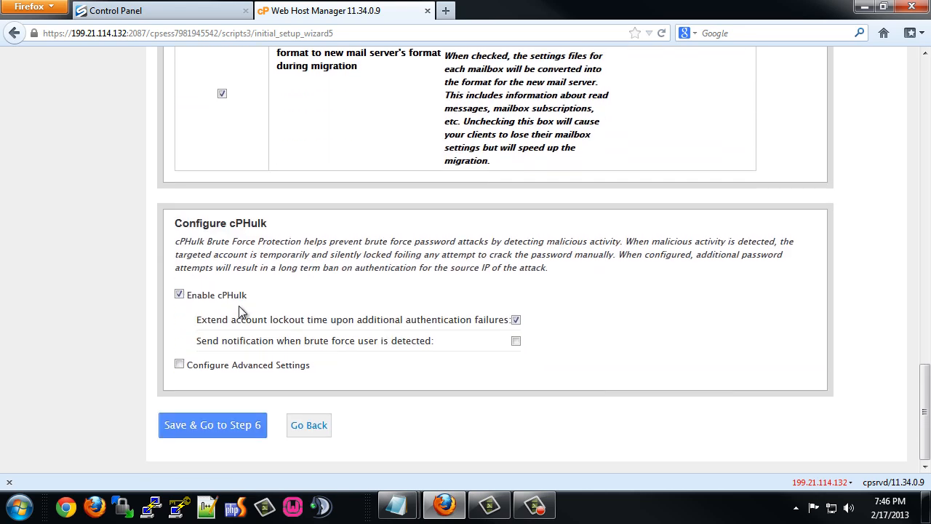
Save the service choices, keep file system quotas, and finish the setup wizard.
left_click(213, 425)
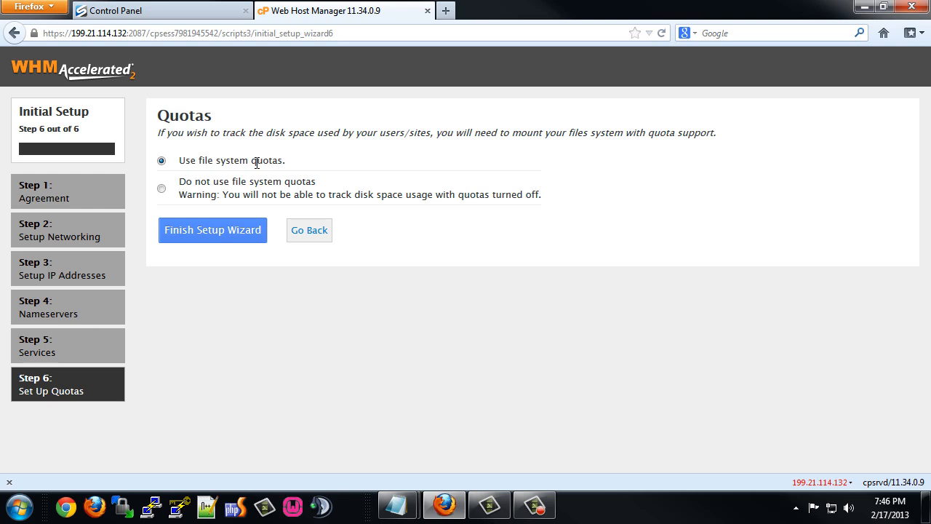
left_click(223, 232)
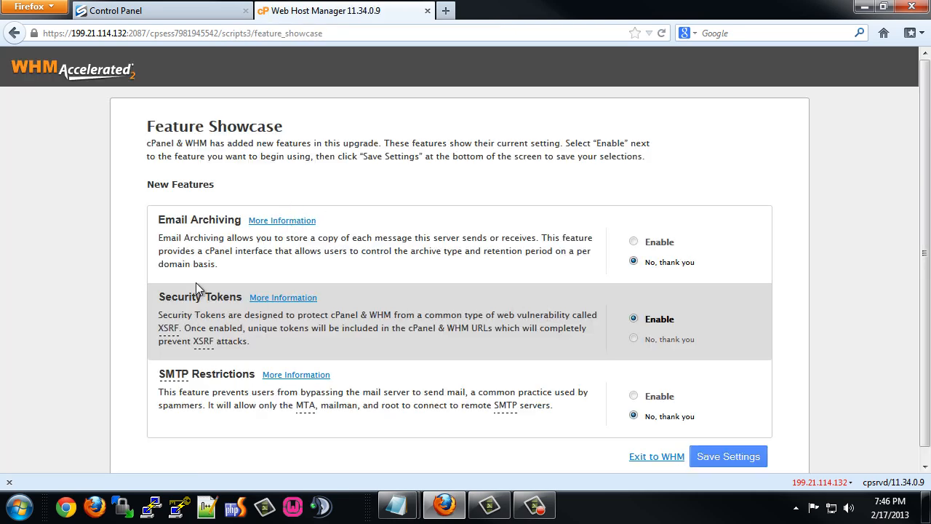
Save the Feature Showcase settings to reach the WHM Home page.
left_click(725, 457)
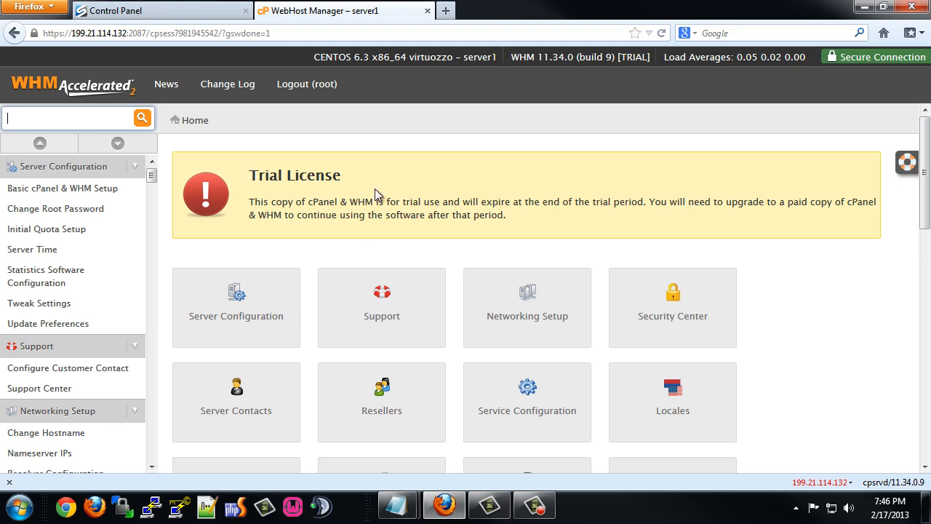
Open the Basic cPanel & WHM Setup page under Server Configuration.
left_click(236, 298)
scroll(287, 311, "down", 2)
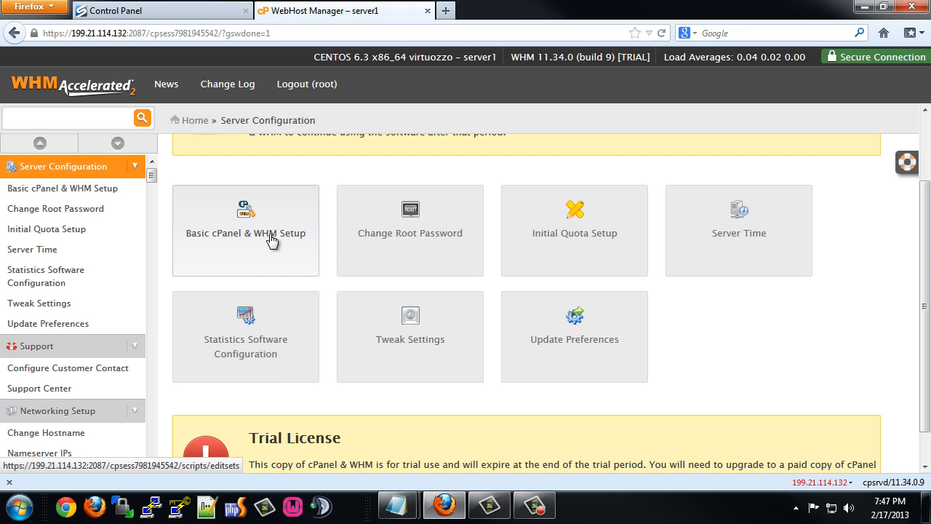
left_click(257, 208)
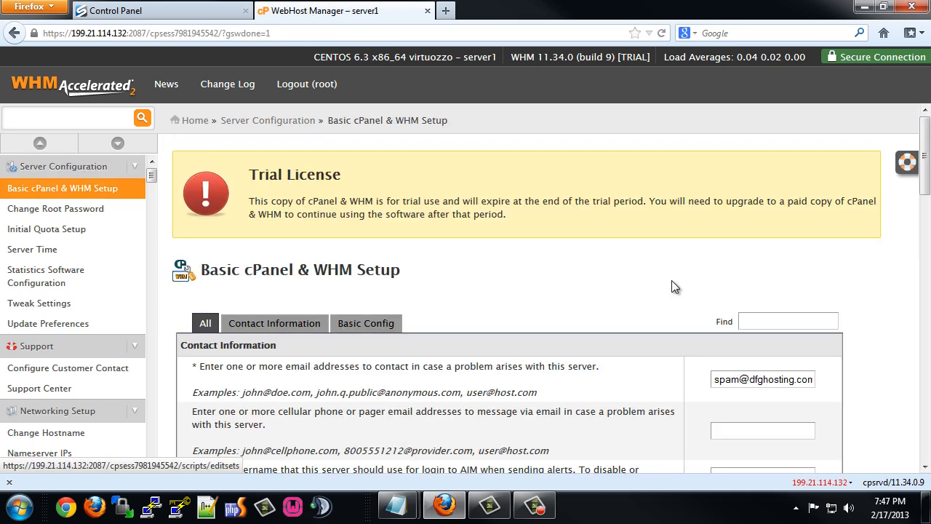
scroll(672, 280, "down", 10)
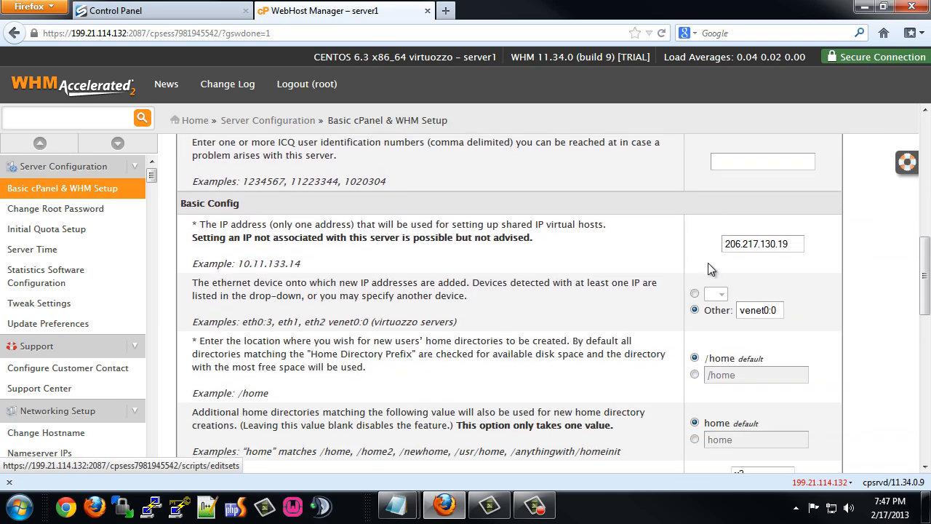
Change the Main Shared Virtual Host IP to 199.21.114.132 and save the changes.
left_click(801, 244)
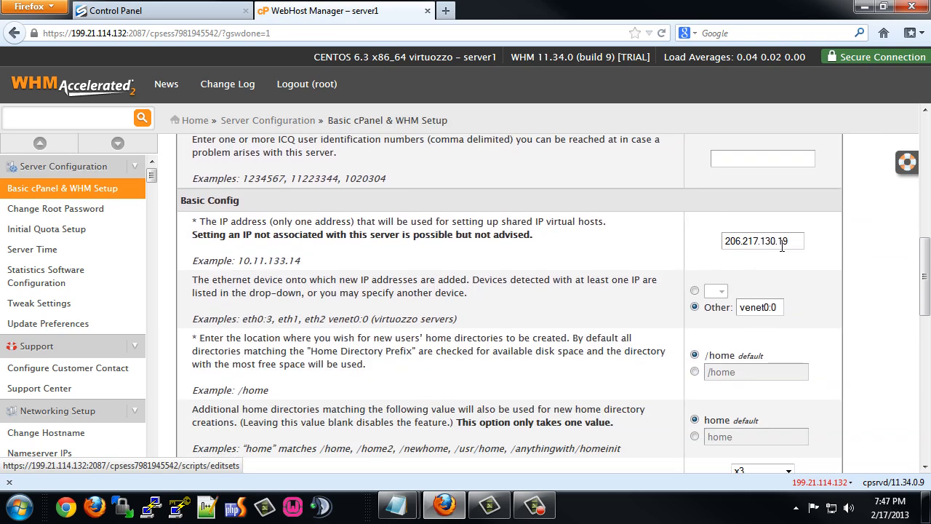
left_click_drag(801, 244, 703, 248)
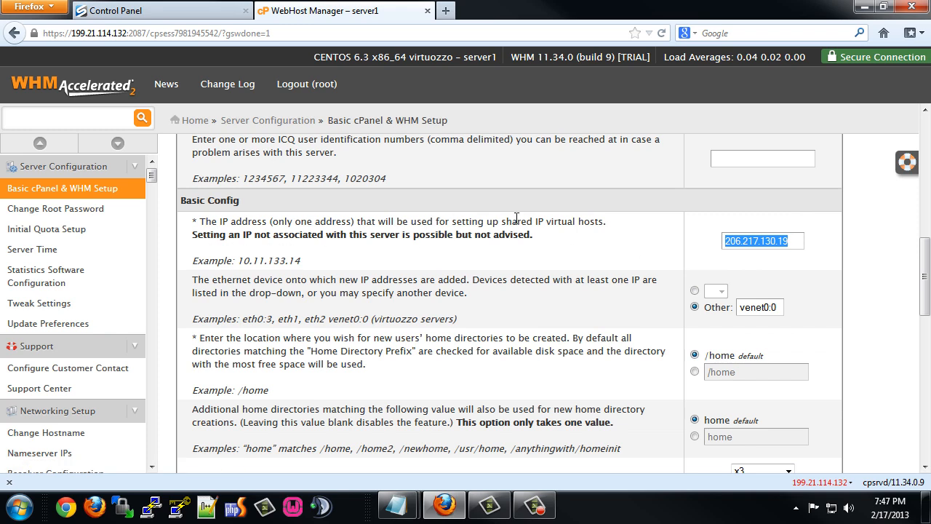
key("ctrl+v")
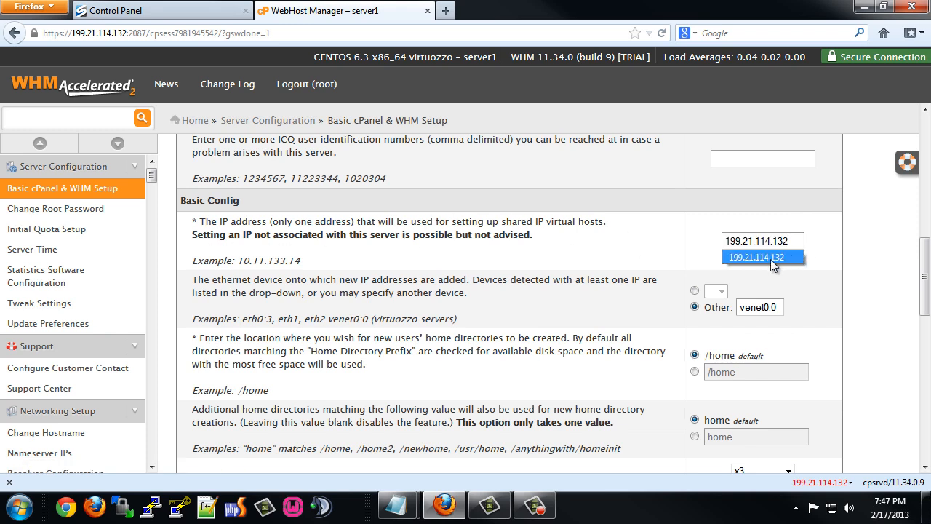
left_click(824, 239)
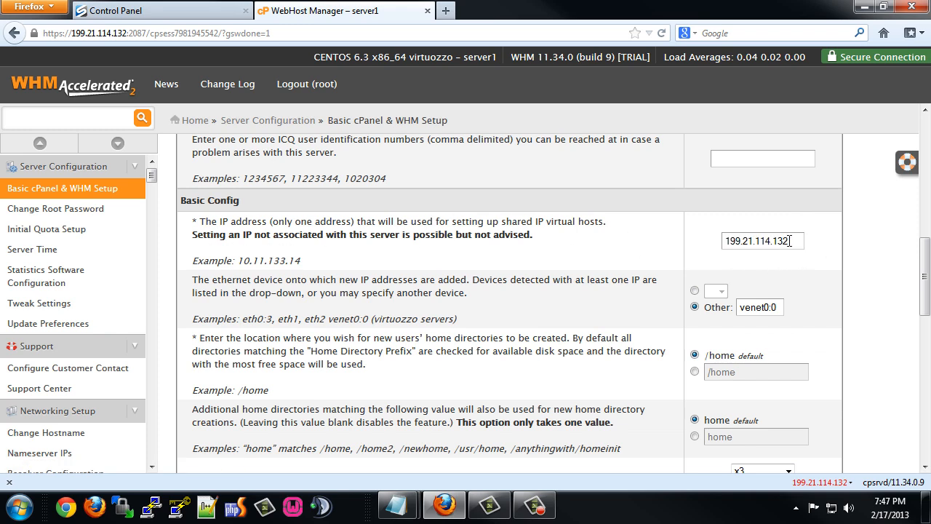
scroll(662, 279, "down", 2)
scroll(662, 279, "down", 15)
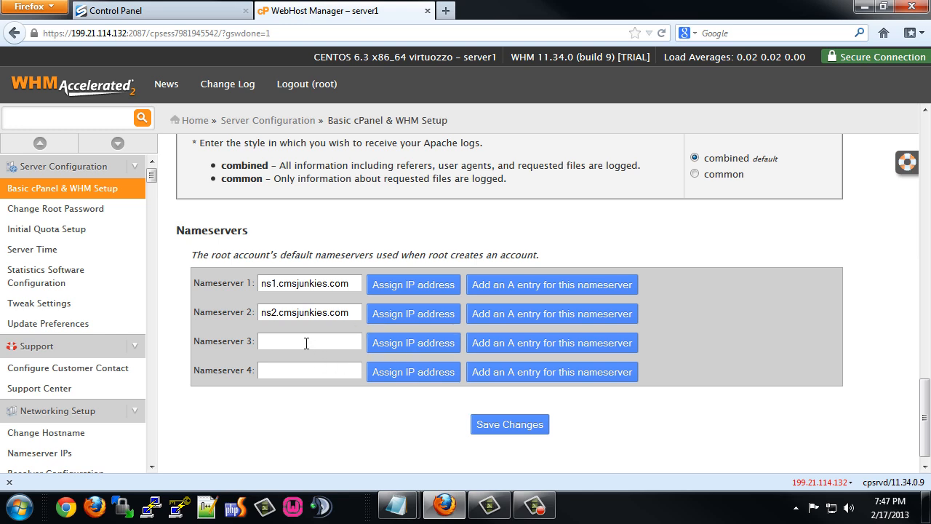
left_click(512, 428)
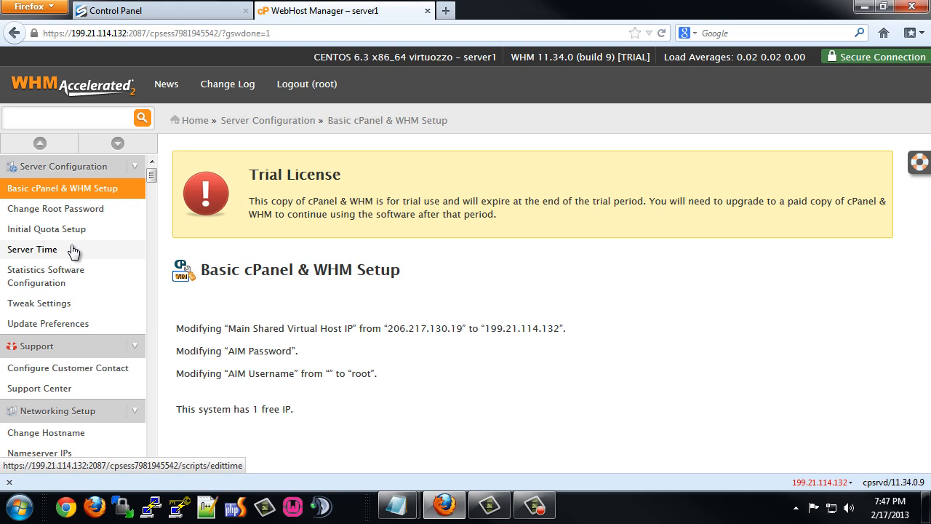
Collapse the sidebar categories and open the Software page listing EasyApache and MySQL Upgrade.
scroll(73, 250, "down", 15)
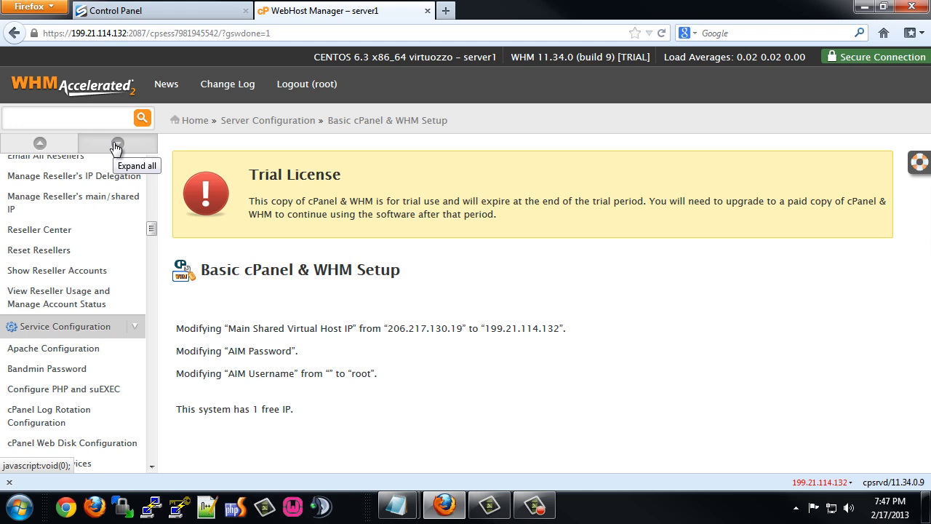
left_click(40, 144)
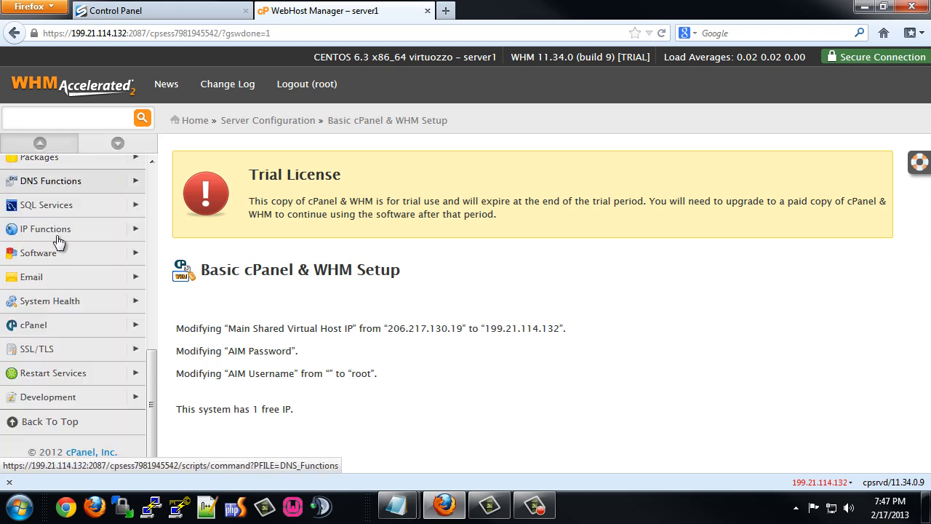
left_click(86, 254)
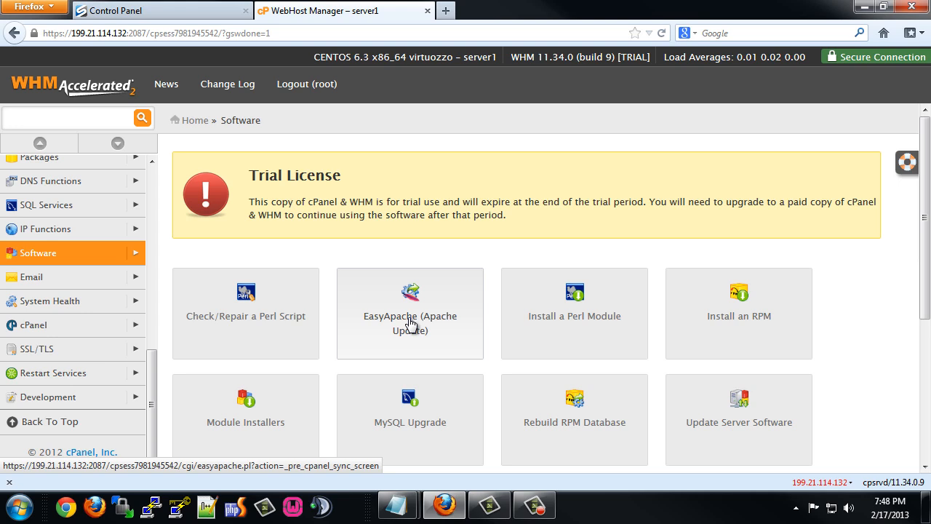
Customize EasyApache from the PHP Encryption and Image Manipulation profile, keeping Apache 2.2.23.
left_click(411, 324)
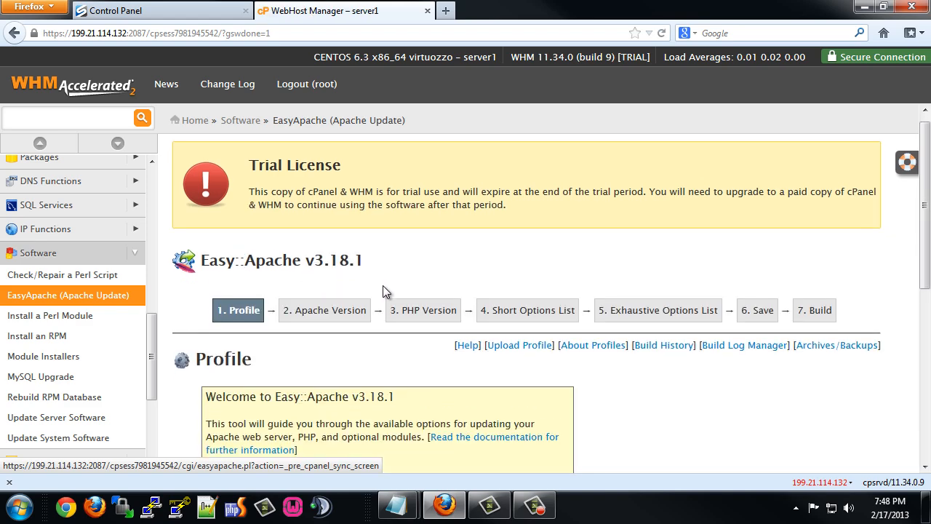
scroll(383, 285, "down", 8)
scroll(384, 285, "down", 1)
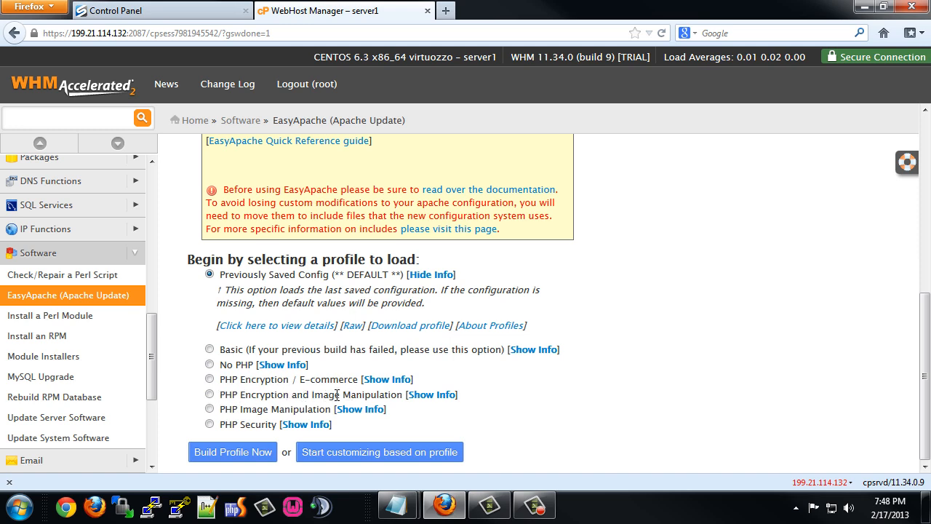
left_click(209, 394)
scroll(336, 440, "down", 2)
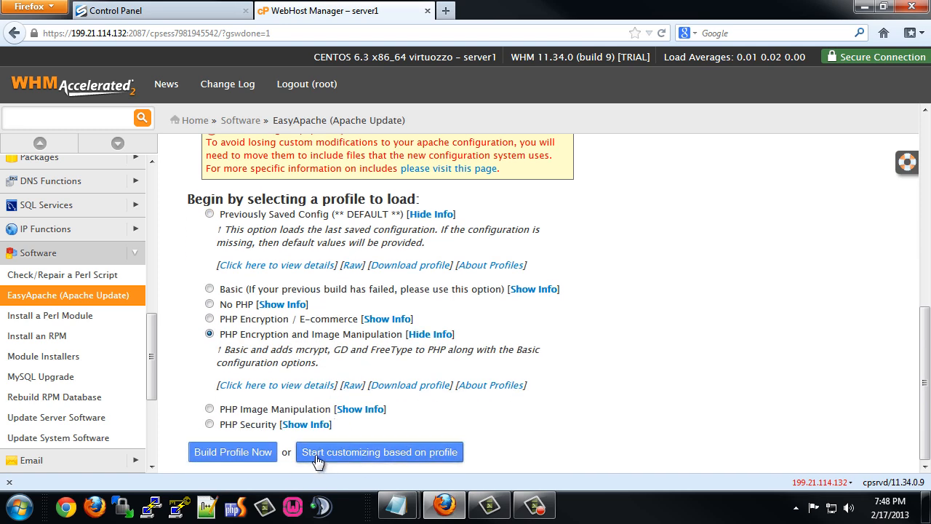
left_click(380, 460)
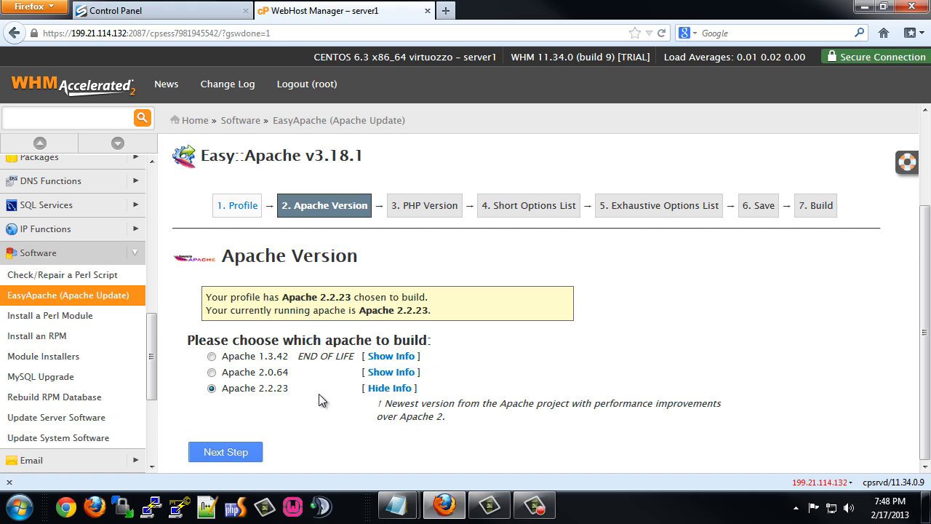
left_click(226, 452)
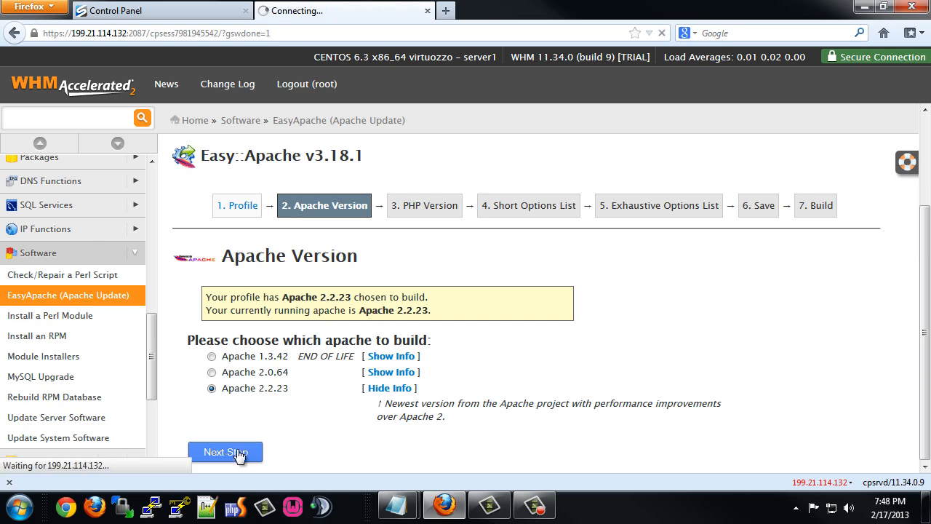
Keep PHP 5.3.21 as the PHP version and continue.
scroll(307, 371, "down", 5)
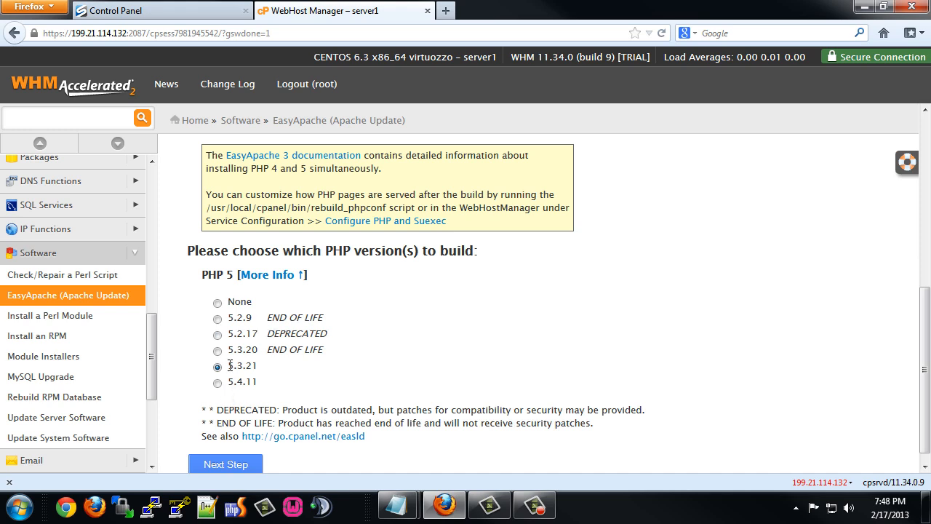
left_click_drag(230, 366, 255, 365)
left_click(227, 464)
Review the Short Options List (Frontpage, Mod SuPHP, IonCube Loader enabled), then go to the Exhaustive Options List.
scroll(324, 320, "down", 8)
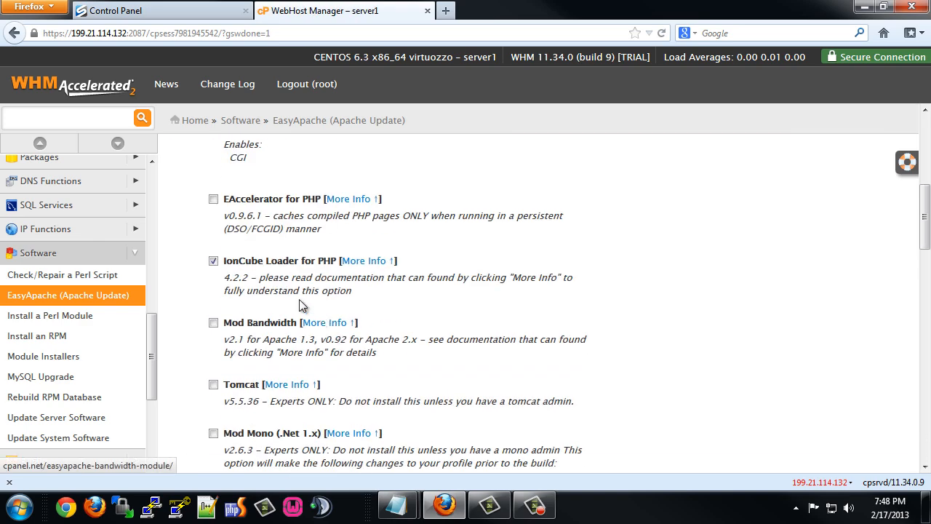
scroll(299, 299, "up", 5)
scroll(258, 275, "down", 15)
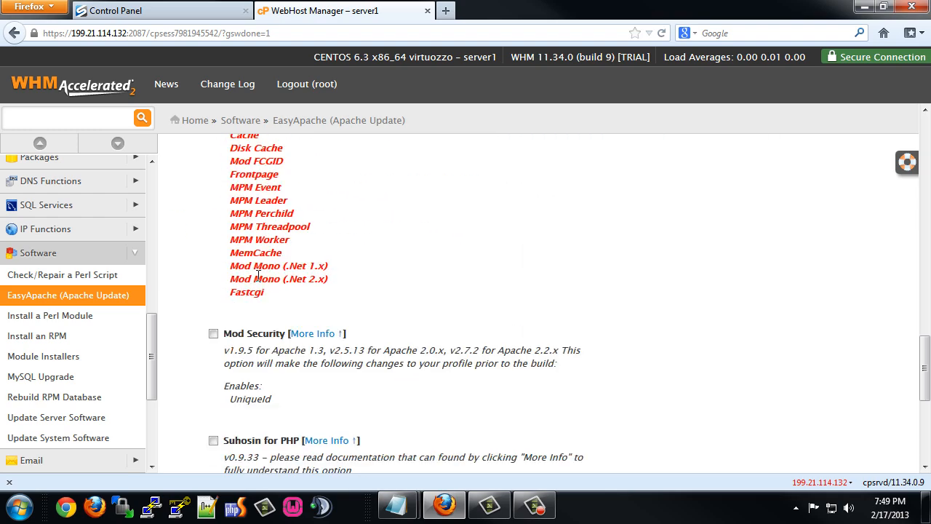
scroll(258, 275, "down", 5)
scroll(265, 284, "up", 15)
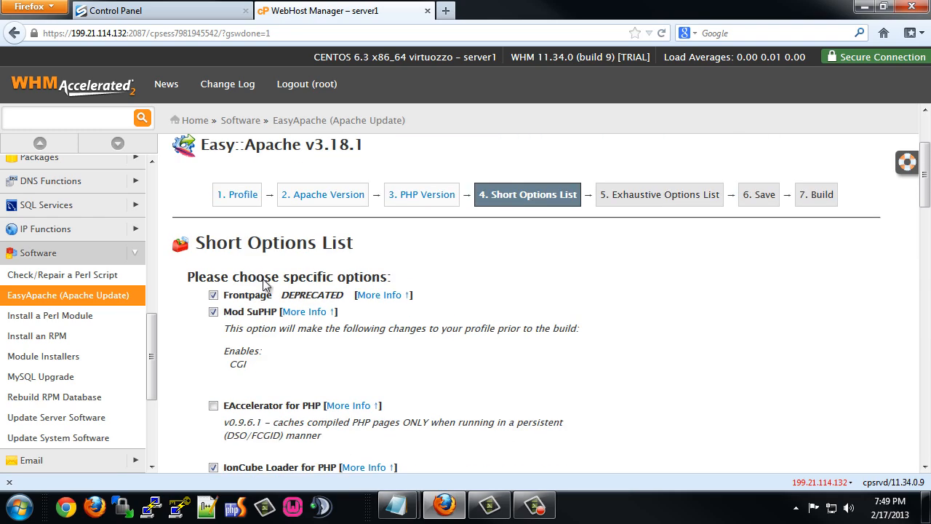
scroll(266, 284, "down", 15)
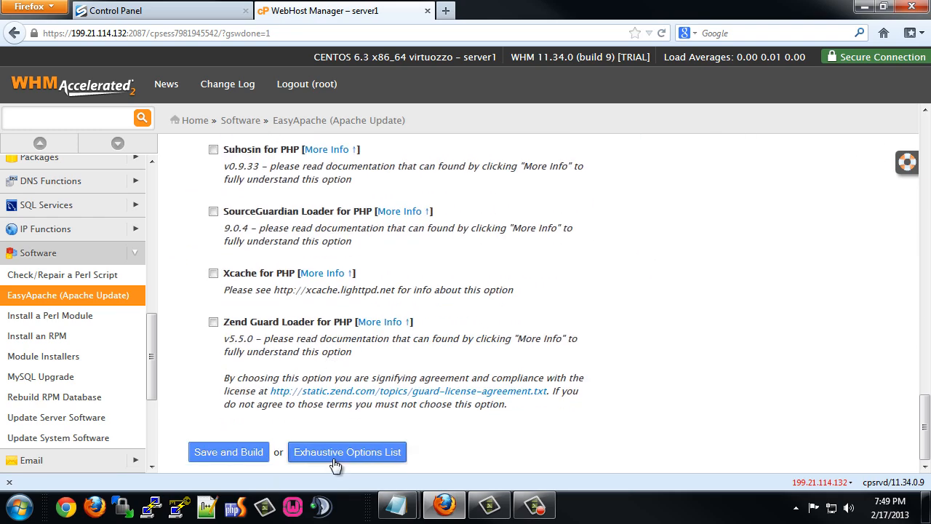
left_click(345, 456)
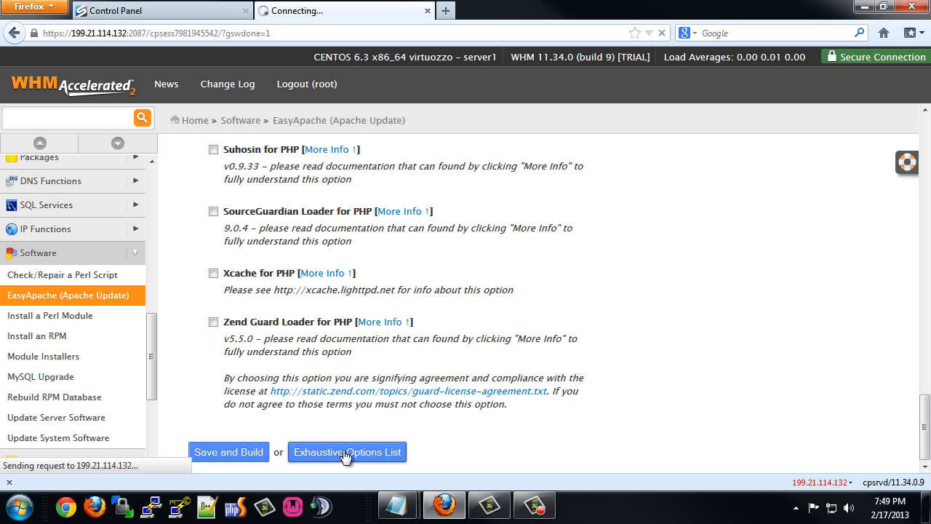
Enable the Auth Digest, AuthnAlias, AuthnDBD, AuthnDBM and AuthzDBM modules.
scroll(282, 334, "down", 5)
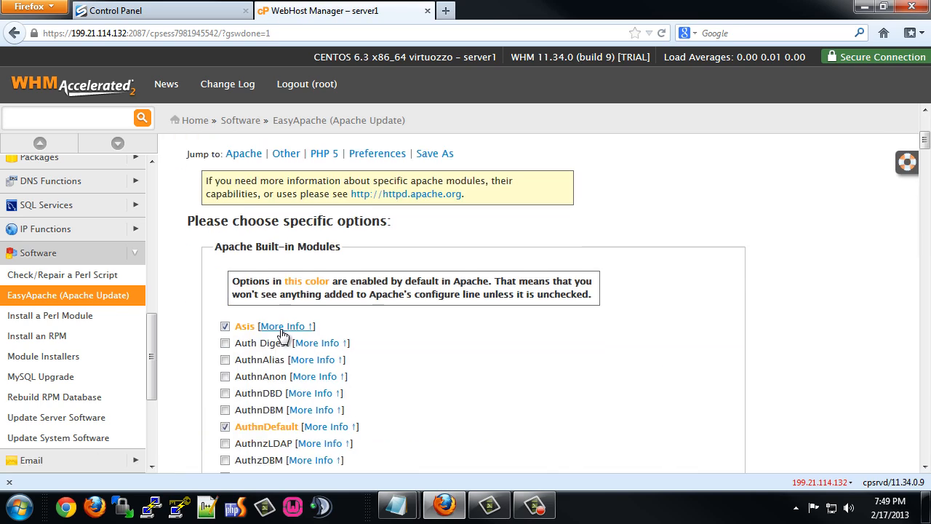
left_click(225, 343)
left_click(225, 360)
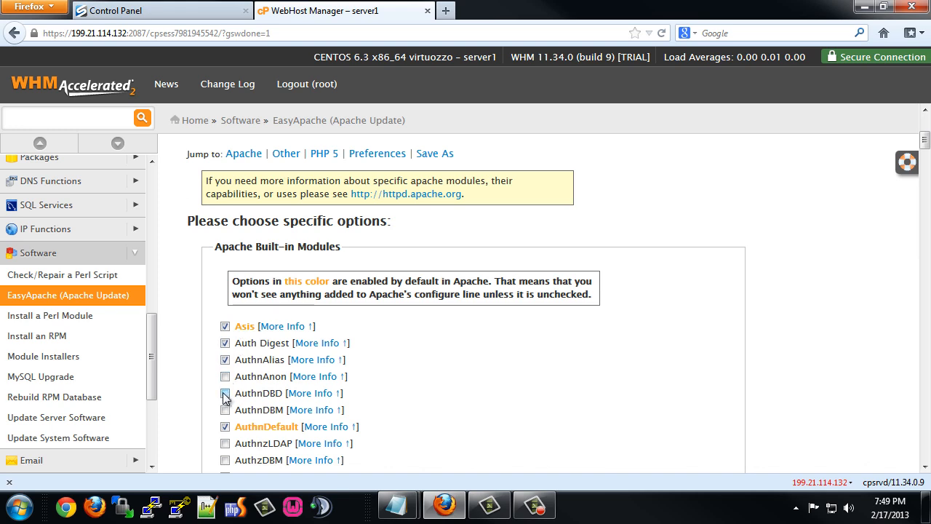
left_click(225, 393)
left_click(225, 410)
left_click(224, 460)
Enable the Cache, DAVFs, DAVLock, Dav, Deflate and Disk Cache modules.
scroll(244, 390, "down", 4)
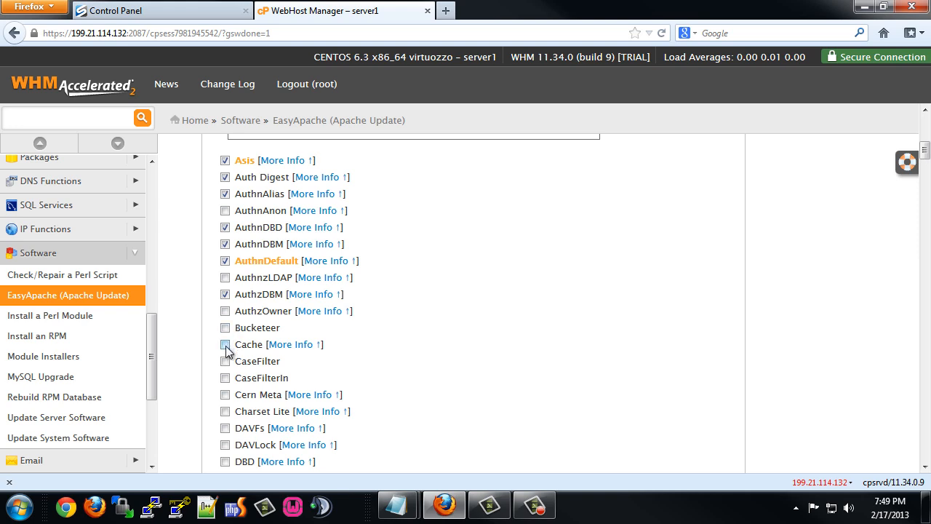
left_click(226, 346)
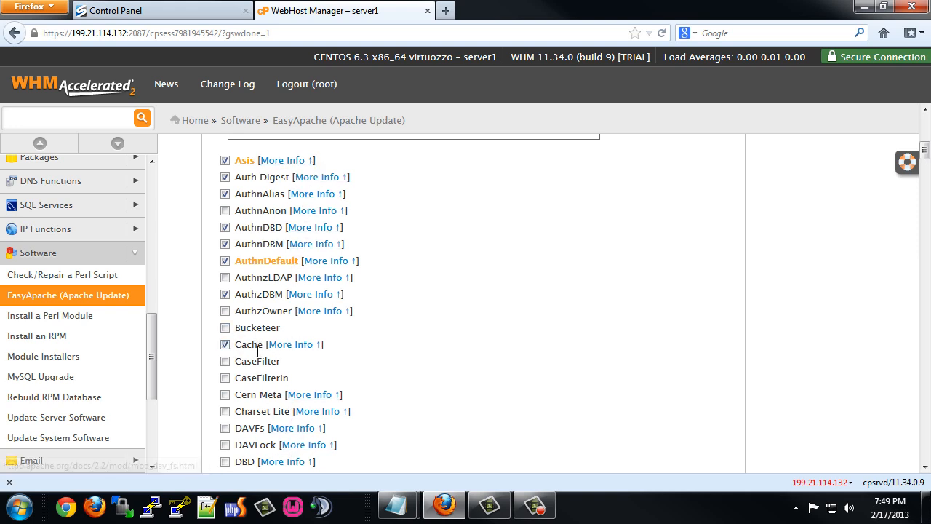
scroll(258, 352, "down", 2)
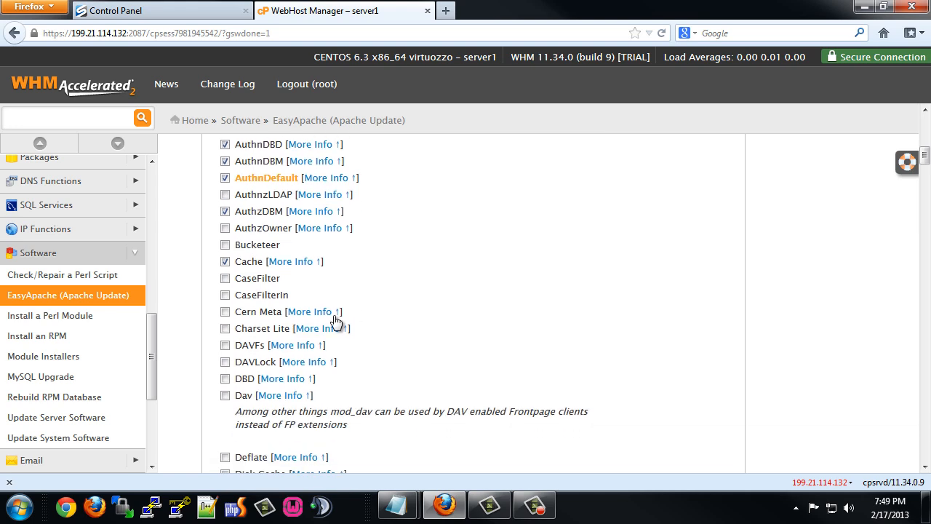
left_click(225, 346)
left_click(226, 362)
left_click(226, 396)
scroll(240, 386, "down", 4)
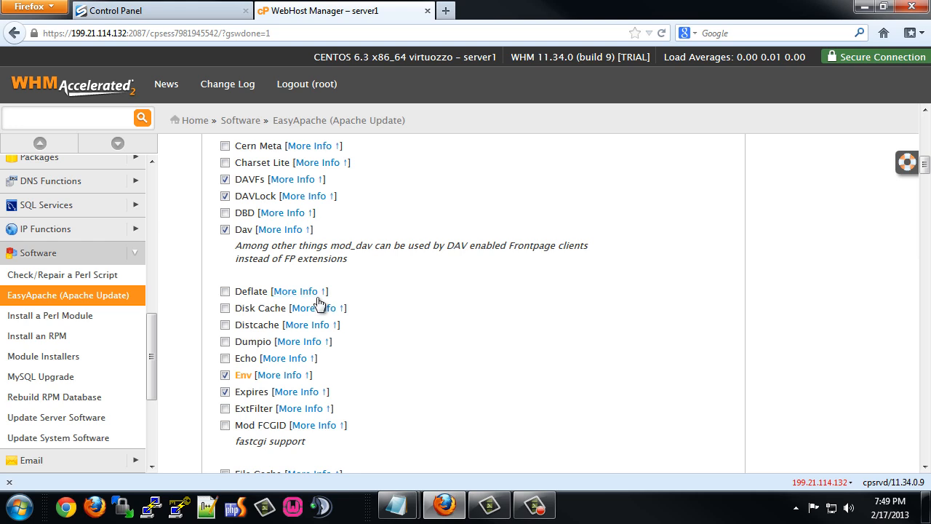
left_click(231, 293)
left_click(226, 309)
Enable Mod FCGID and File Cache, and disable the deprecated Frontpage extension.
scroll(253, 342, "down", 2)
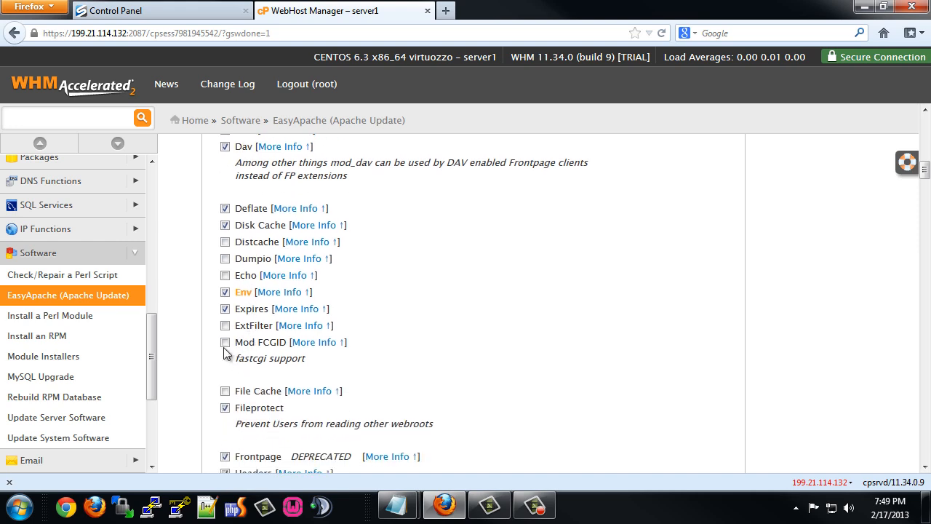
left_click(226, 343)
left_click(225, 391)
scroll(284, 312, "down", 4)
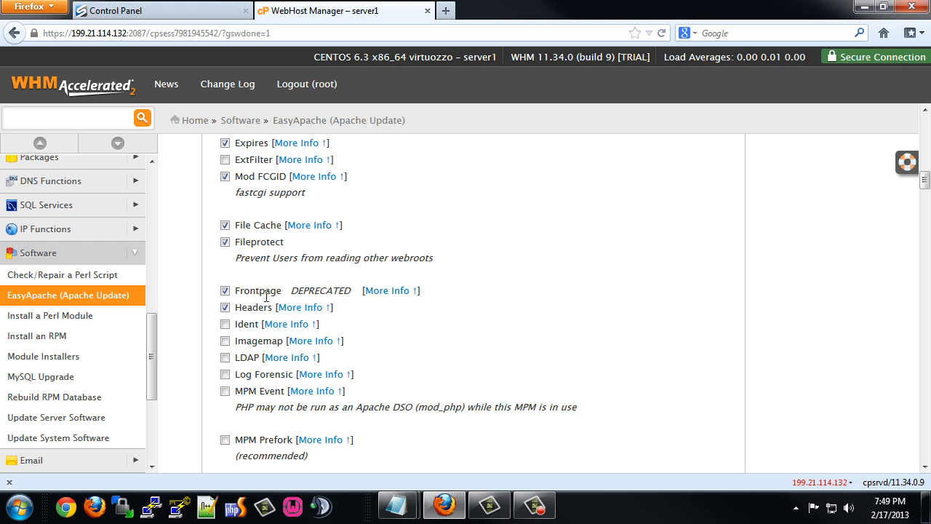
left_click(225, 290)
left_click(560, 305)
Enable MPM Event (accepting its warning), MPM Prefork, Mime Magic and Speling.
scroll(234, 338, "down", 2)
left_click(225, 308)
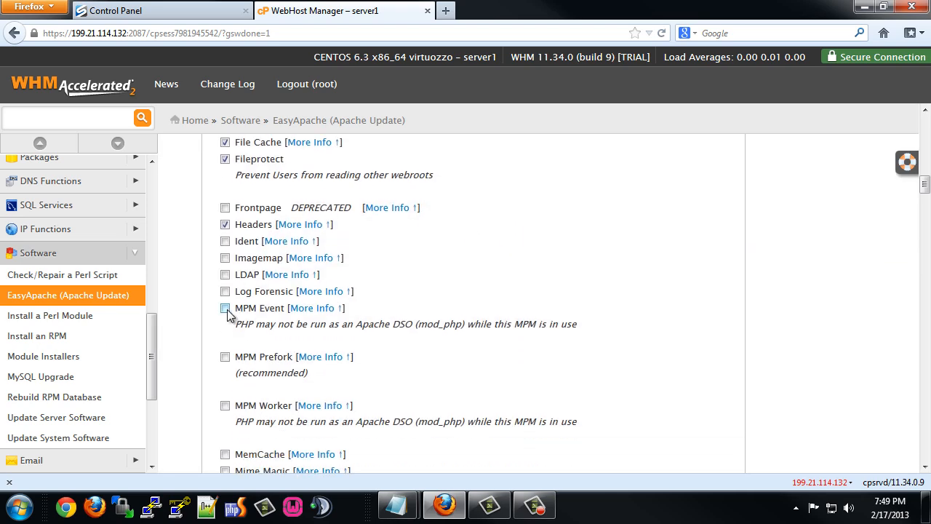
left_click(561, 318)
left_click(222, 357)
scroll(309, 370, "down", 2)
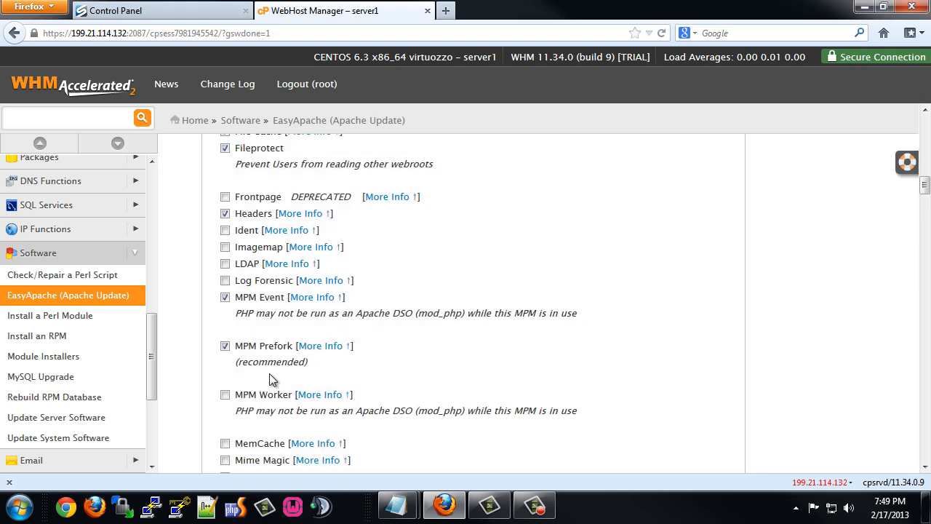
scroll(243, 299, "down", 2)
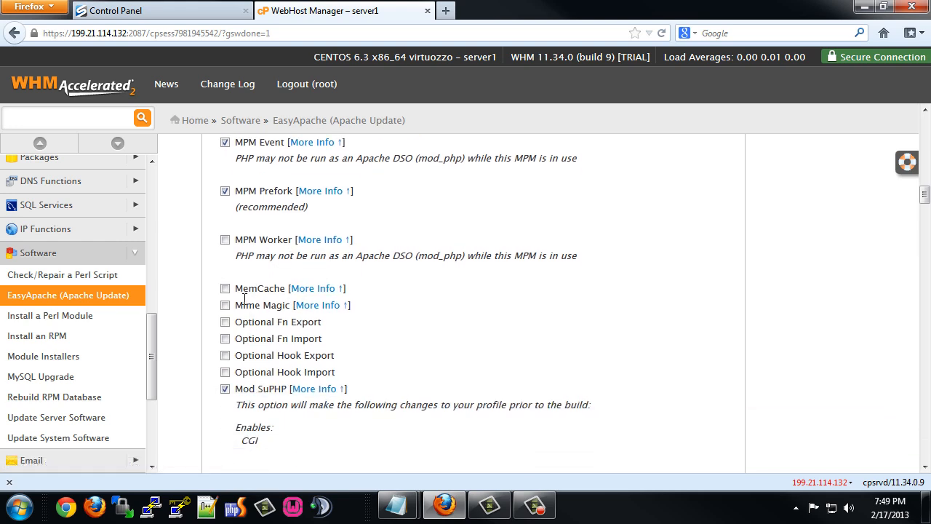
left_click_drag(236, 288, 286, 290)
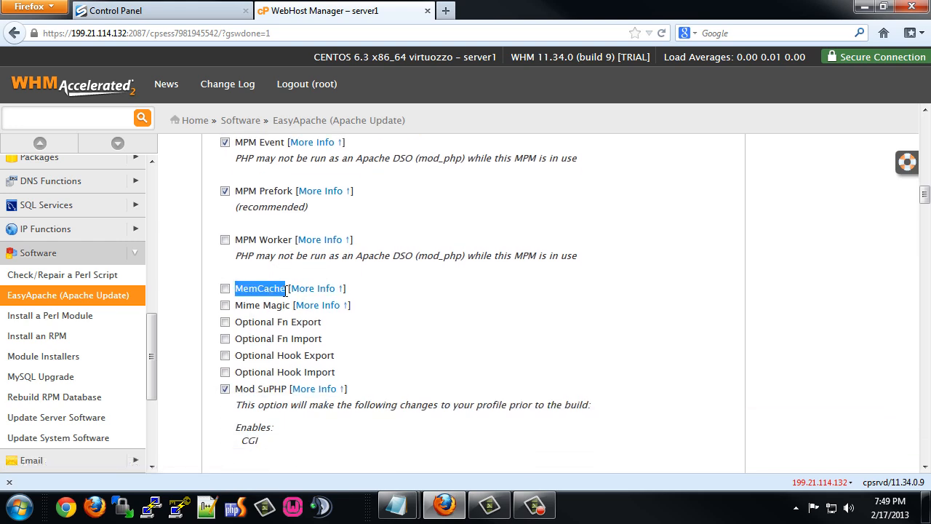
left_click(225, 305)
scroll(251, 371, "down", 1)
scroll(248, 371, "down", 6)
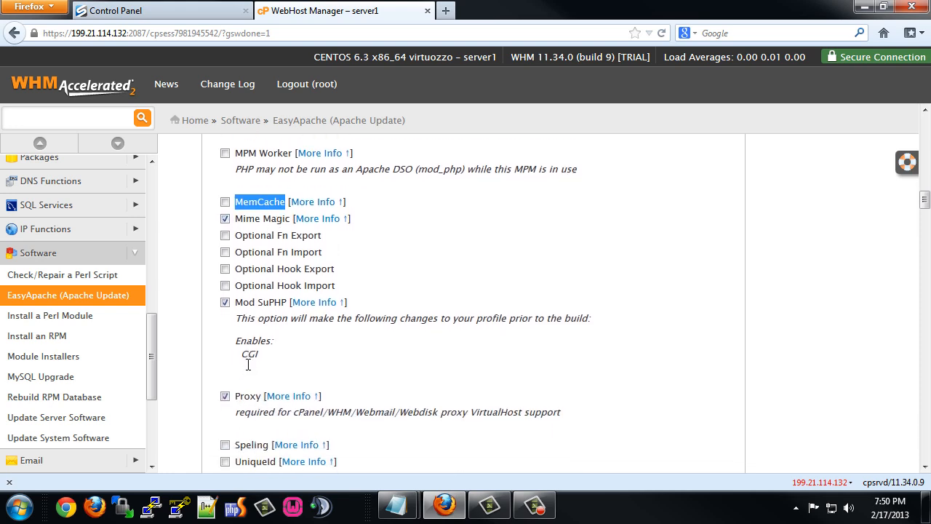
left_click(225, 284)
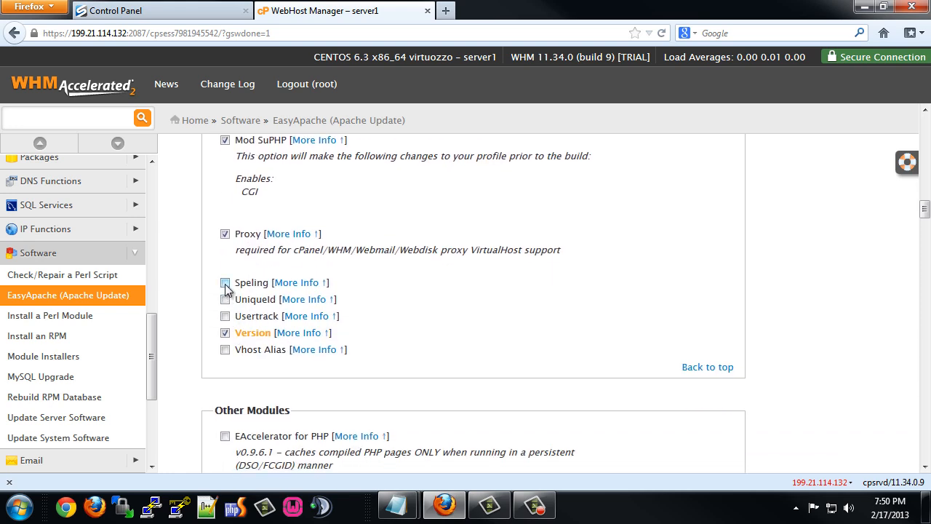
Add EAccelerator for PHP to the build, then highlight the Mod Security and Suhosin entries.
scroll(244, 349, "down", 5)
scroll(205, 330, "down", 3)
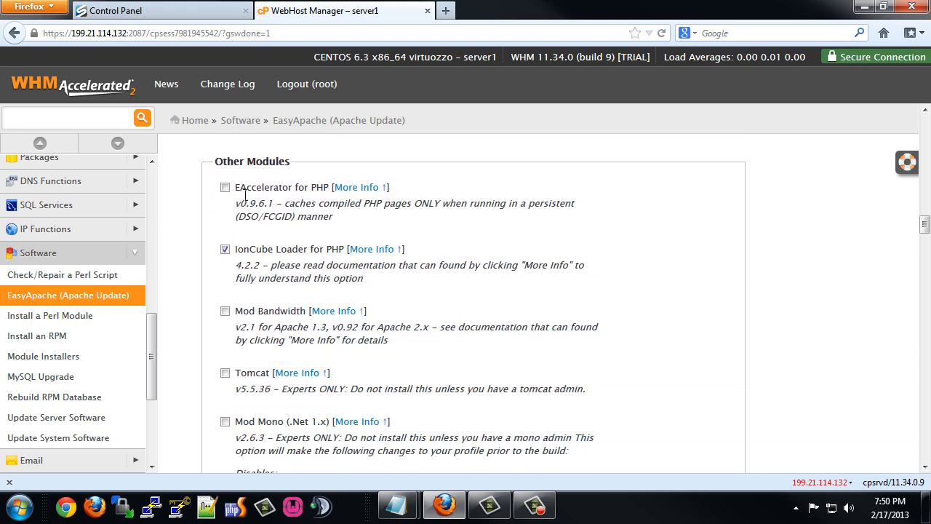
left_click(225, 188)
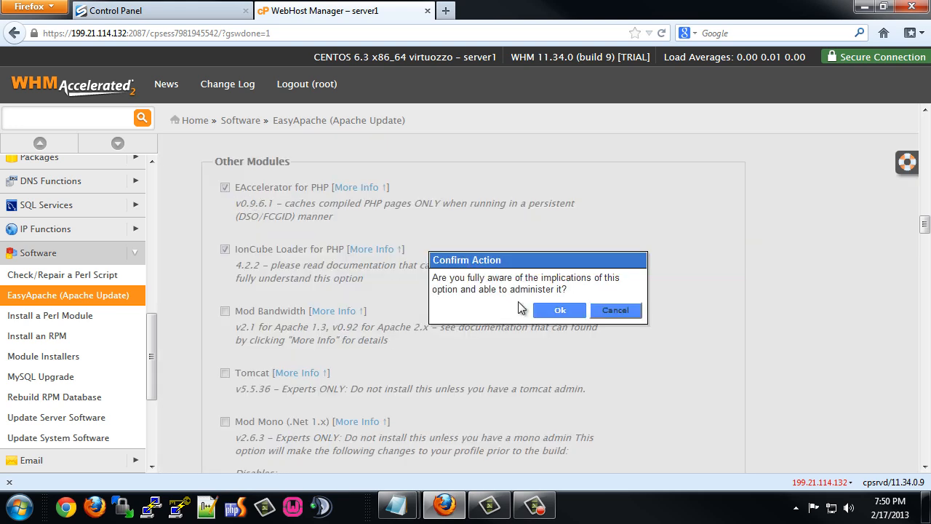
left_click(559, 311)
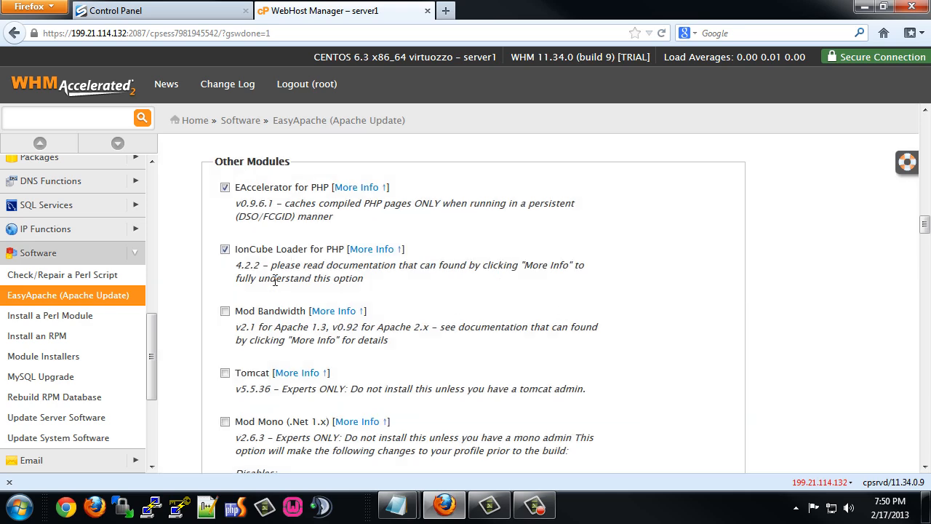
scroll(271, 291, "down", 6)
scroll(272, 303, "down", 10)
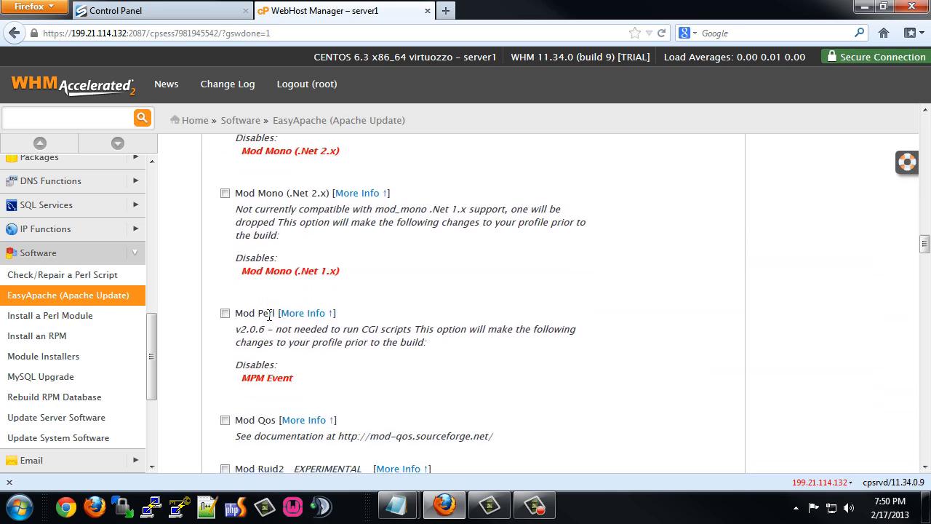
scroll(269, 320, "down", 8)
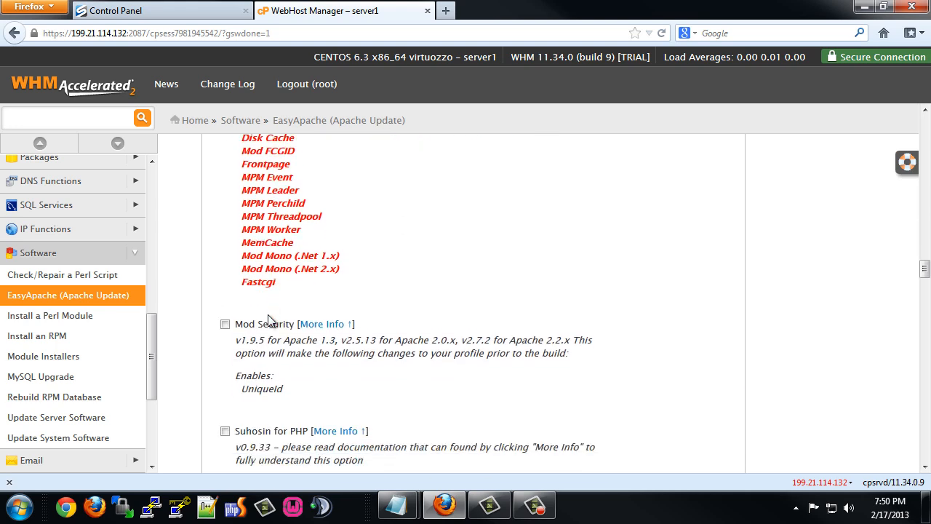
scroll(270, 314, "down", 2)
scroll(269, 314, "down", 3)
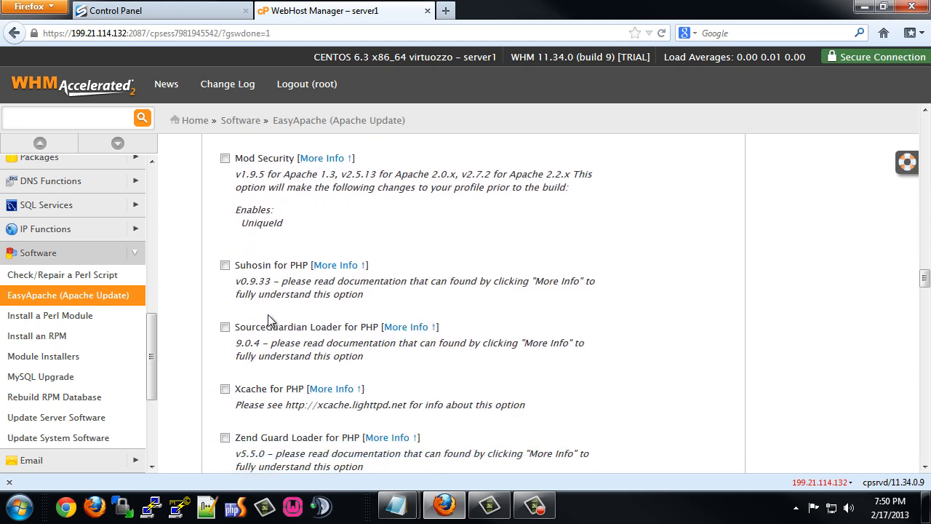
left_click_drag(236, 156, 294, 156)
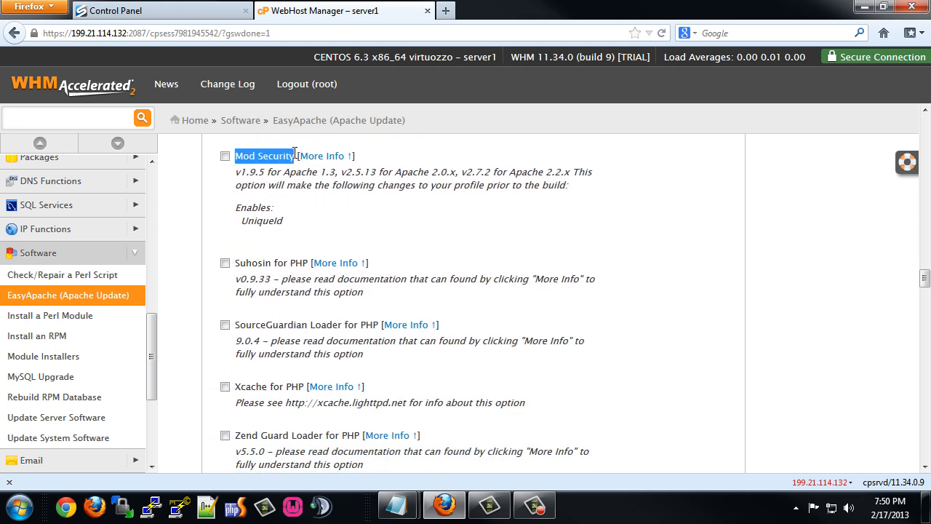
left_click_drag(236, 263, 310, 260)
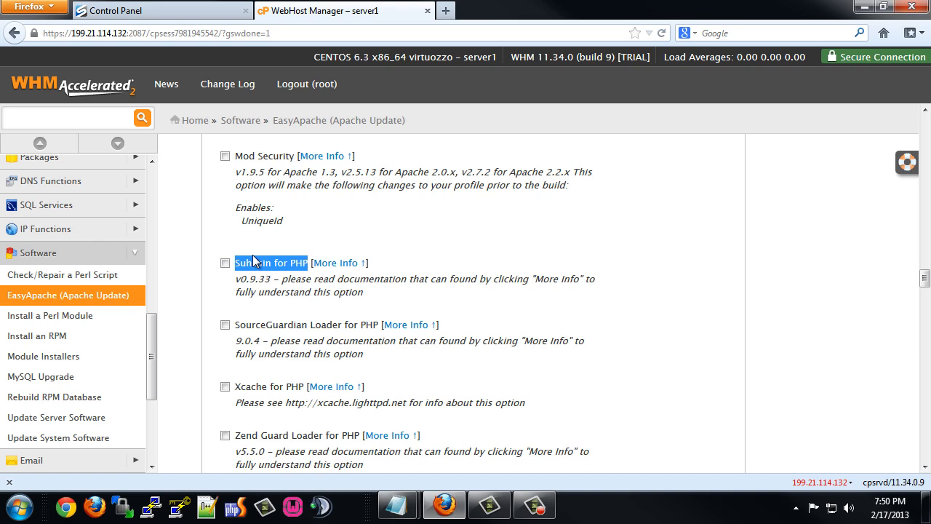
Add Zend Guard Loader and SourceGuardian Loader for PHP, confirming each prompt.
scroll(253, 261, "down", 4)
scroll(253, 259, "up", 6)
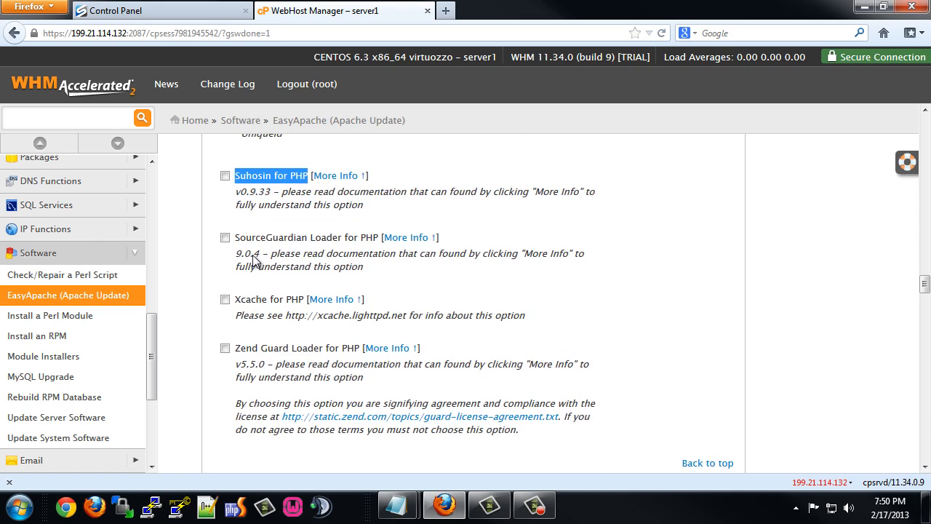
scroll(253, 254, "up", 8)
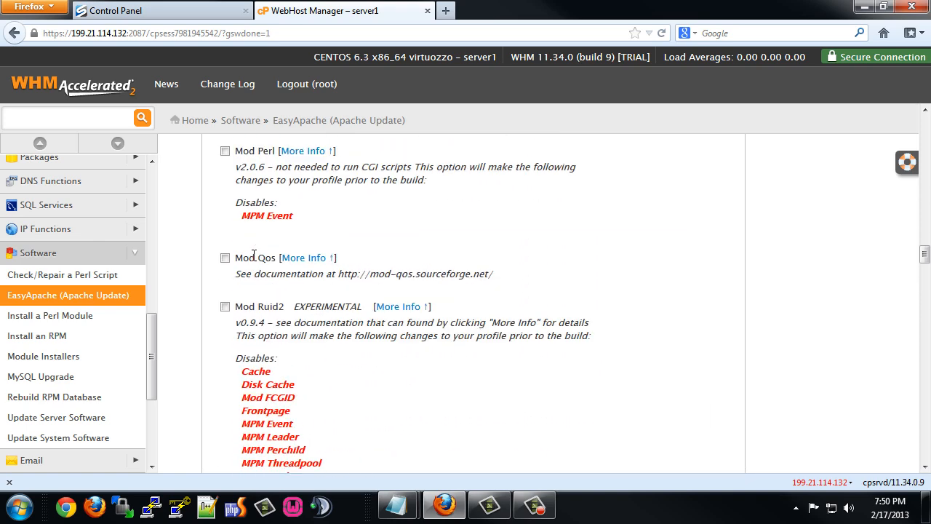
scroll(253, 255, "up", 12)
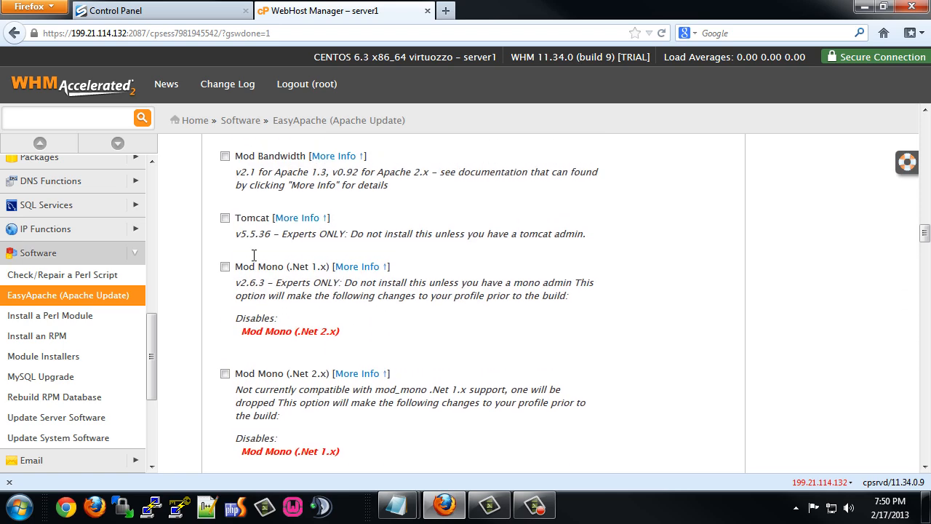
scroll(253, 251, "up", 2)
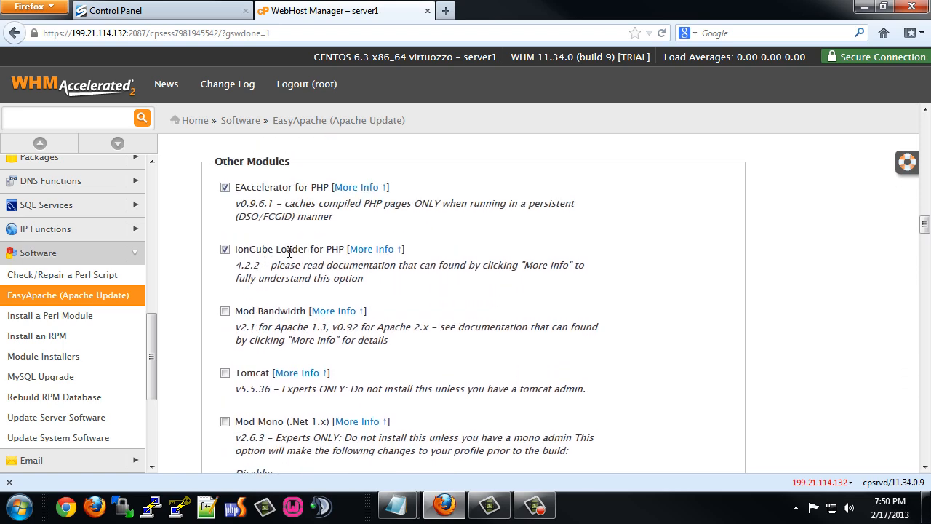
scroll(281, 251, "down", 20)
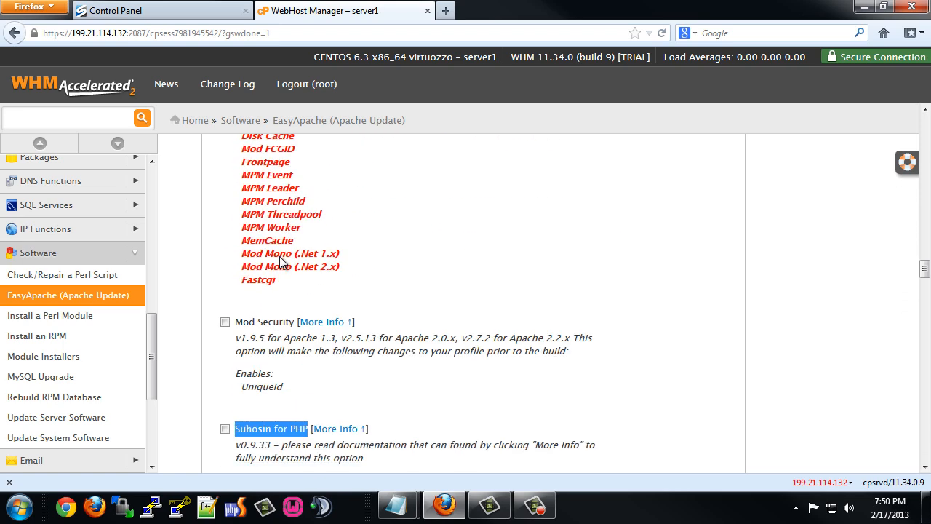
scroll(282, 263, "up", 6)
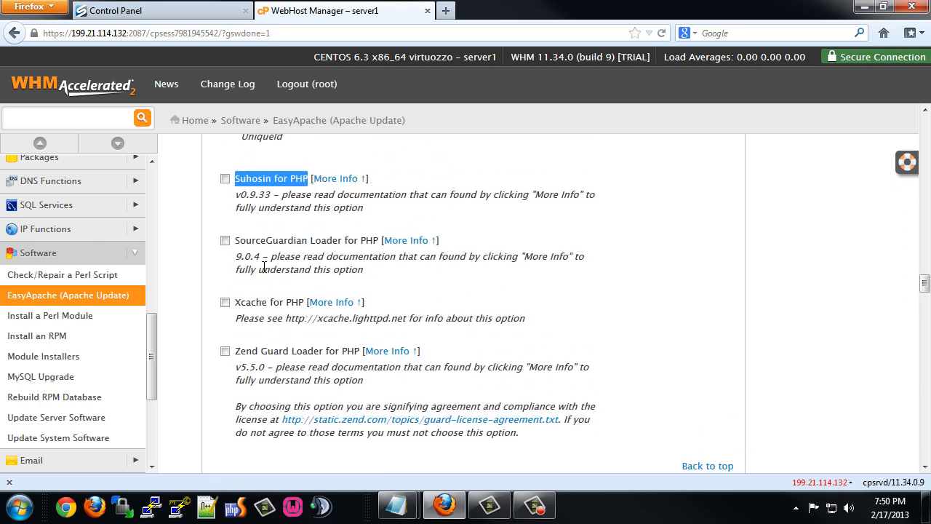
left_click(225, 353)
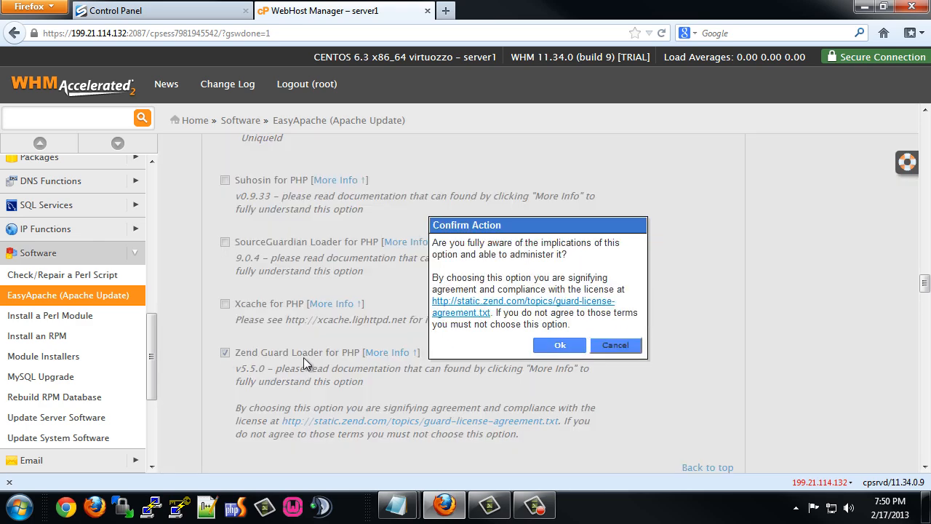
left_click(560, 346)
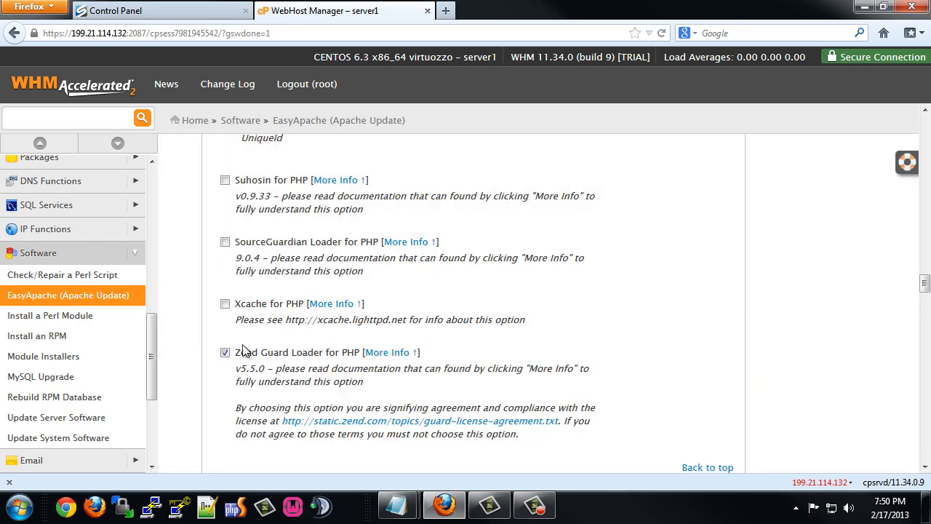
left_click(224, 243)
left_click(559, 312)
scroll(294, 282, "down", 5)
scroll(294, 286, "down", 1)
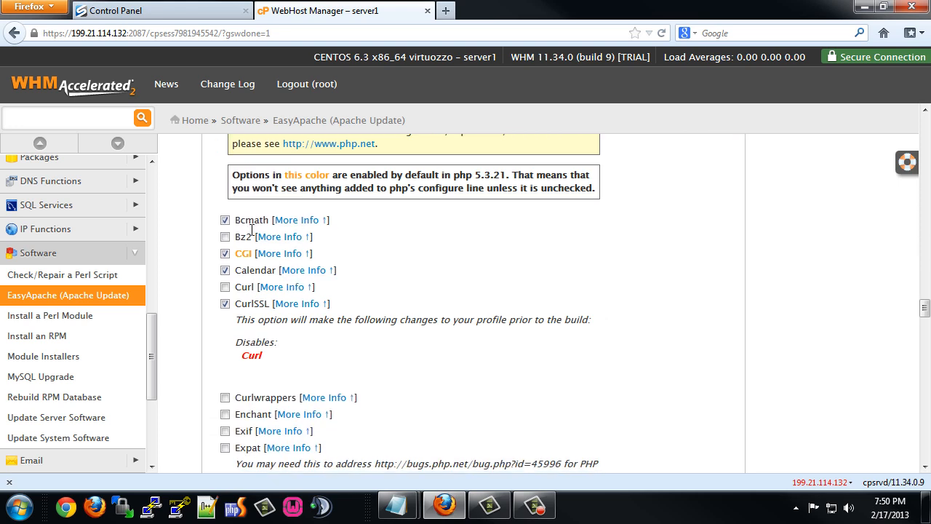
scroll(237, 298, "down", 2)
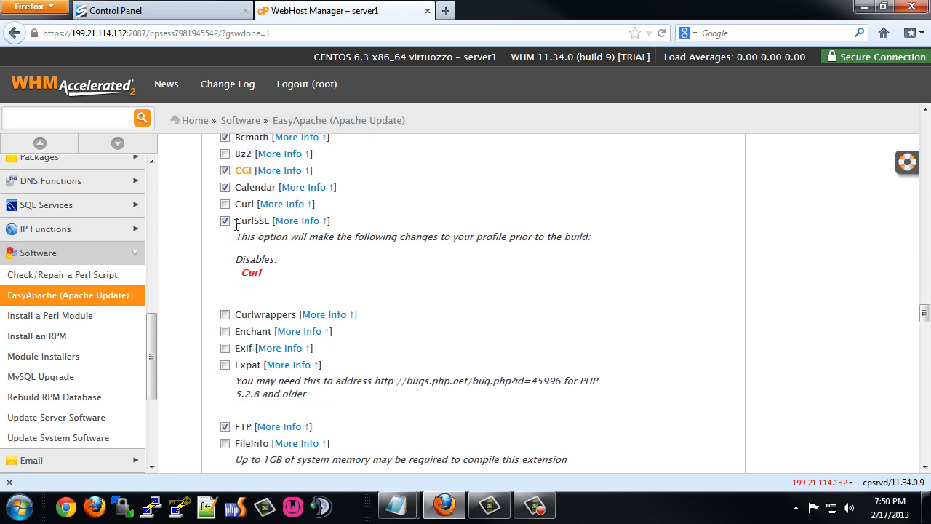
left_click_drag(237, 222, 264, 222)
left_click(225, 316)
left_click(225, 348)
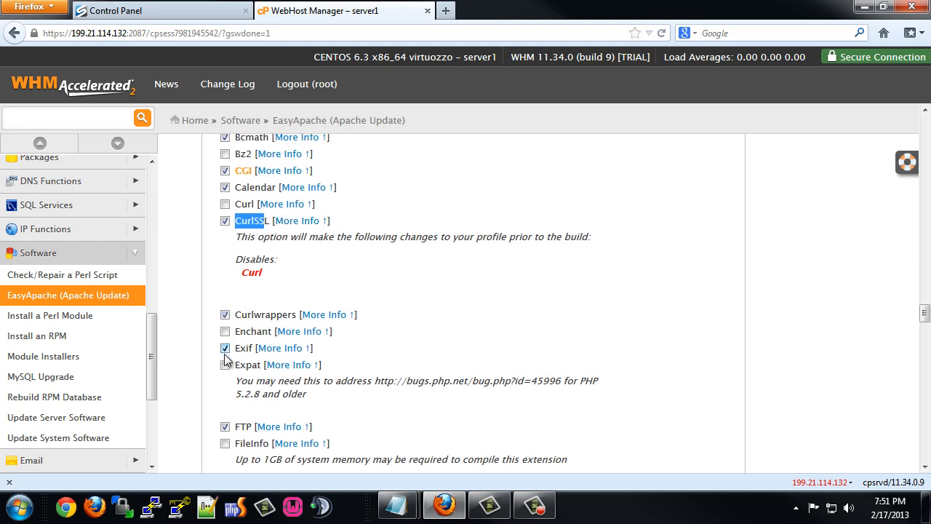
scroll(231, 328, "down", 4)
scroll(231, 313, "down", 4)
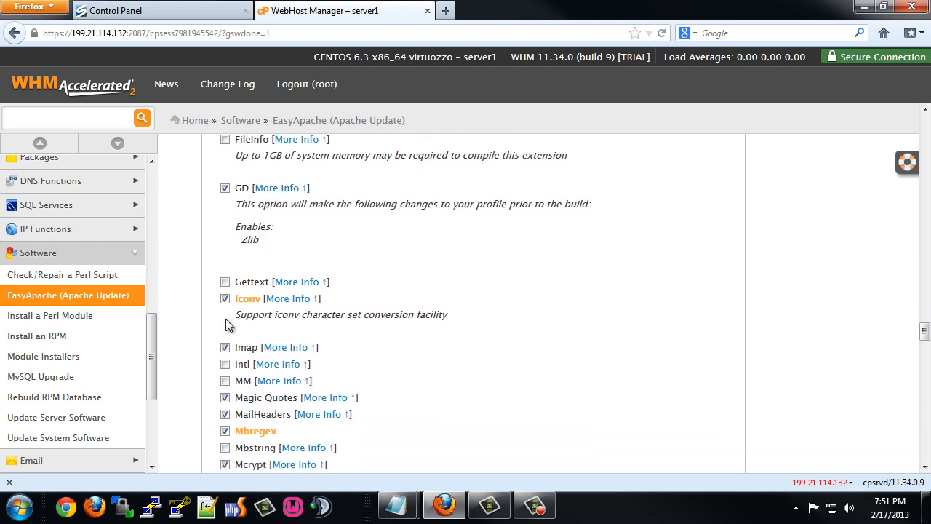
left_click(225, 254)
scroll(216, 328, "down", 2)
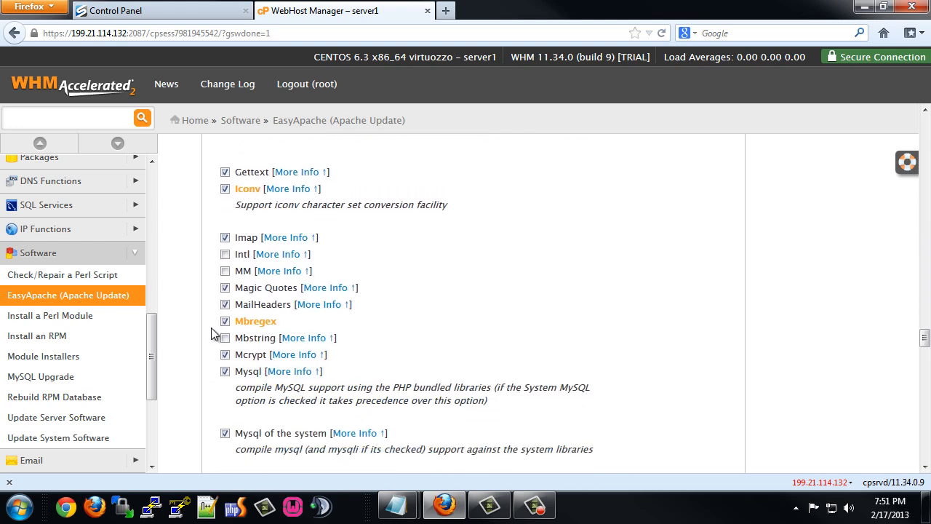
left_click(225, 337)
scroll(220, 342, "down", 4)
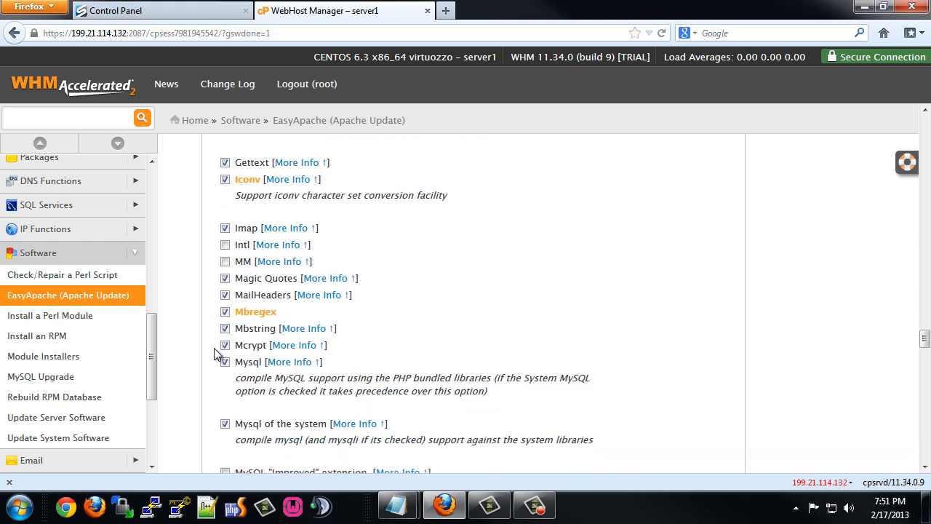
left_click(224, 317)
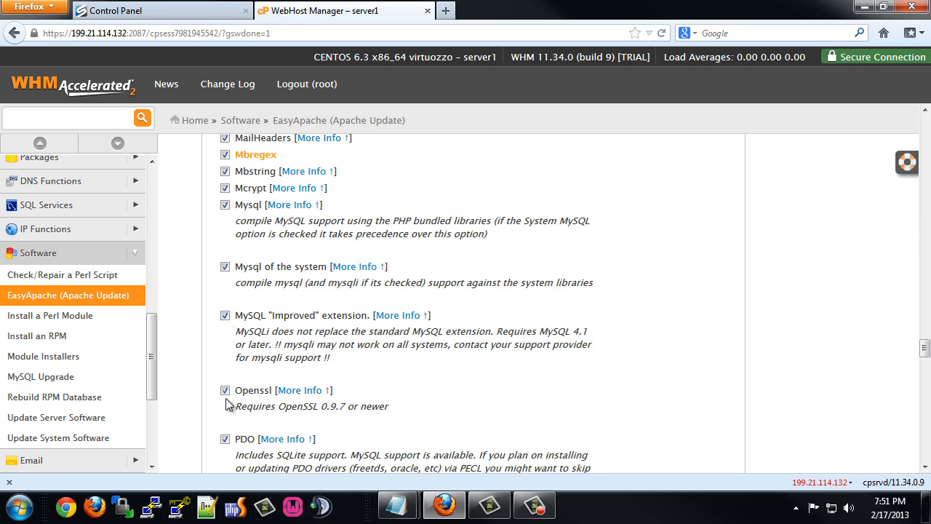
scroll(226, 397, "down", 6)
scroll(225, 398, "down", 4)
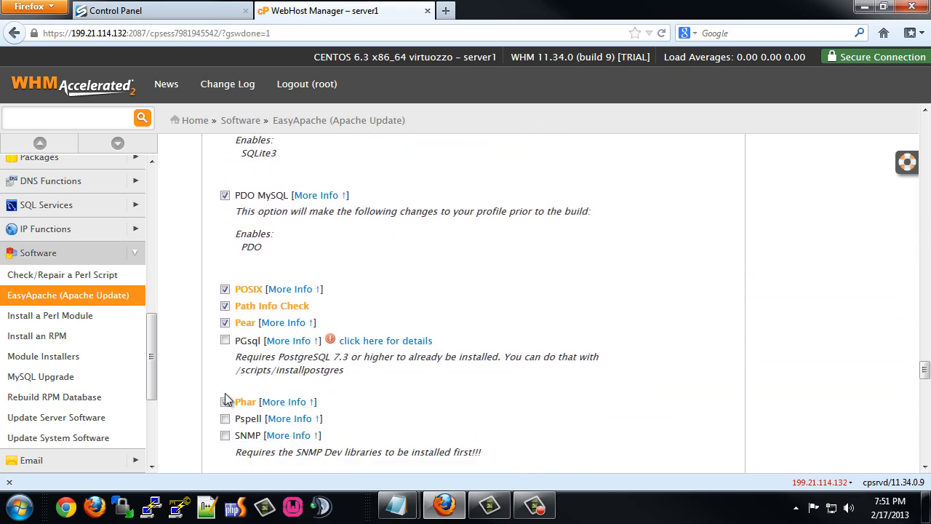
left_click(223, 364)
scroll(220, 363, "down", 2)
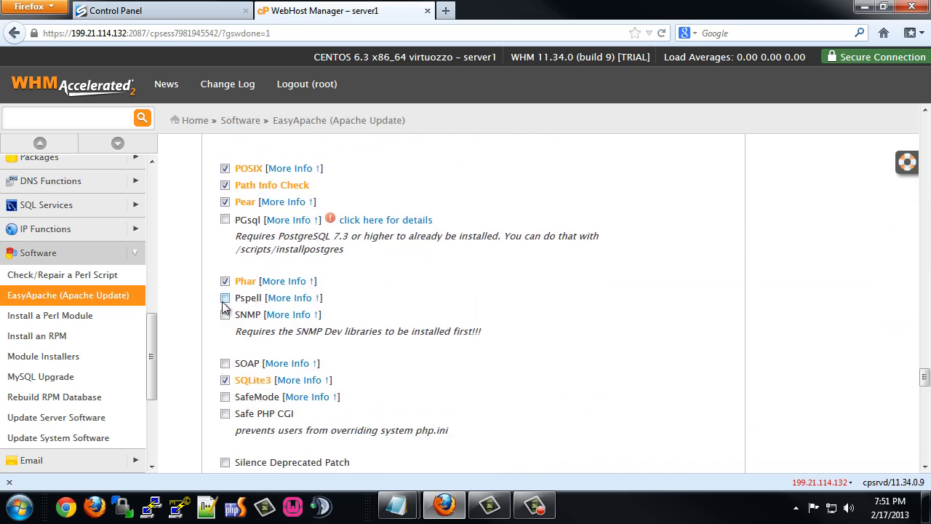
left_click(225, 298)
left_click(225, 364)
scroll(211, 368, "down", 2)
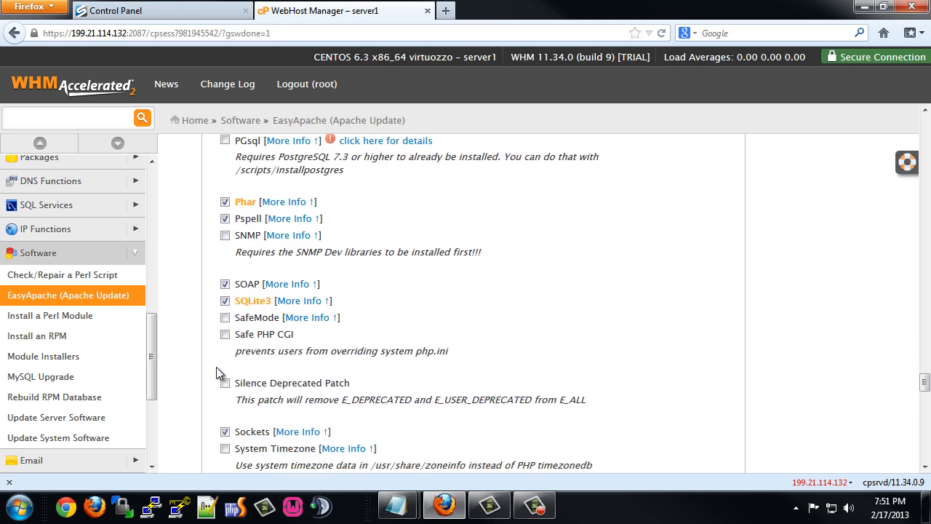
left_click(221, 367)
scroll(218, 363, "down", 3)
scroll(218, 335, "down", 1)
left_click(224, 279)
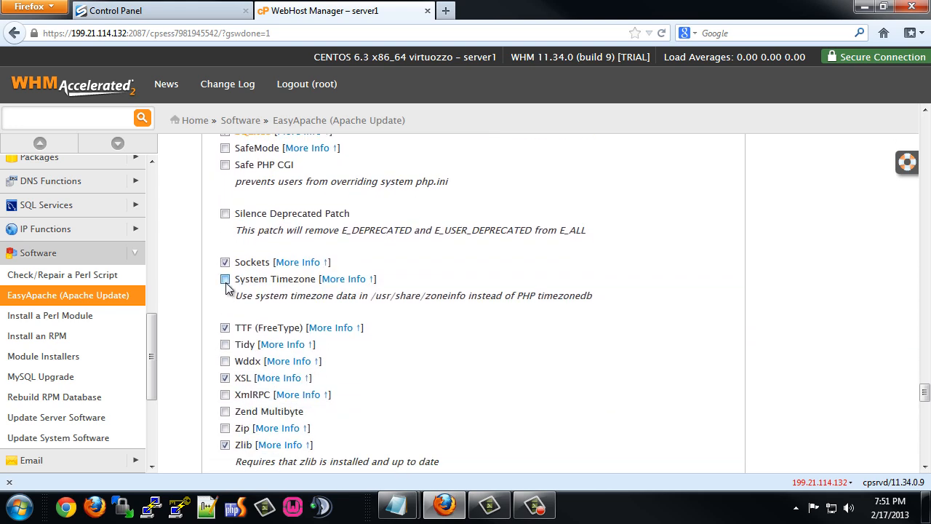
left_click(224, 345)
left_click(225, 362)
left_click(224, 395)
left_click(225, 412)
left_click(225, 428)
scroll(216, 393, "down", 10)
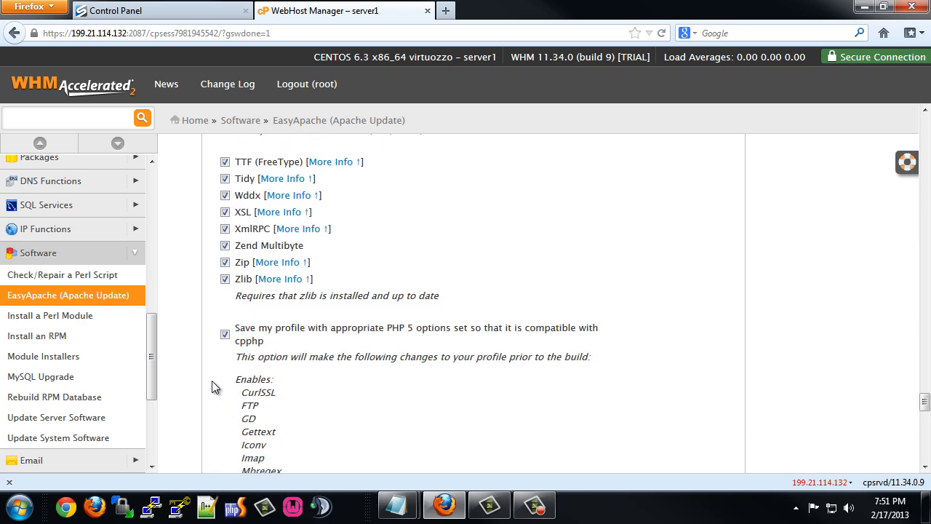
scroll(241, 374, "down", 8)
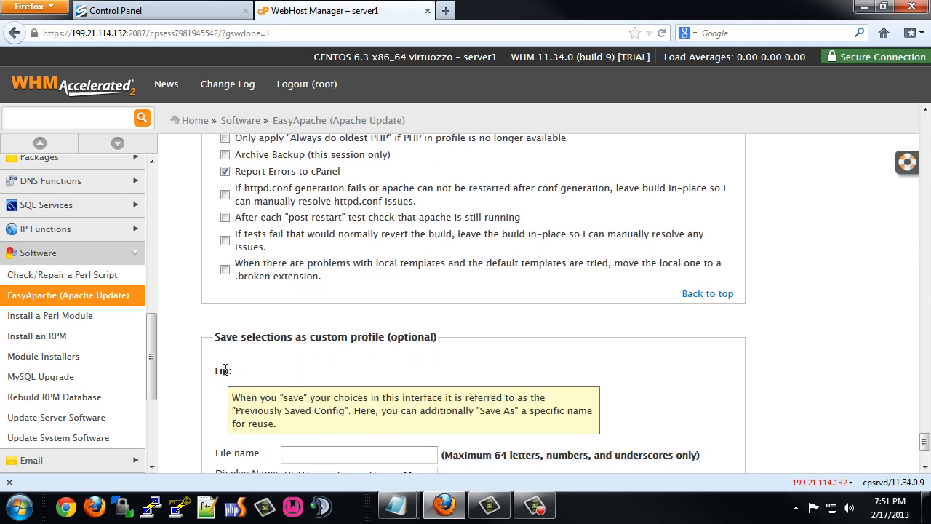
Enter Custom-Config as both file name and display name using the autocomplete suggestions.
left_click(298, 300)
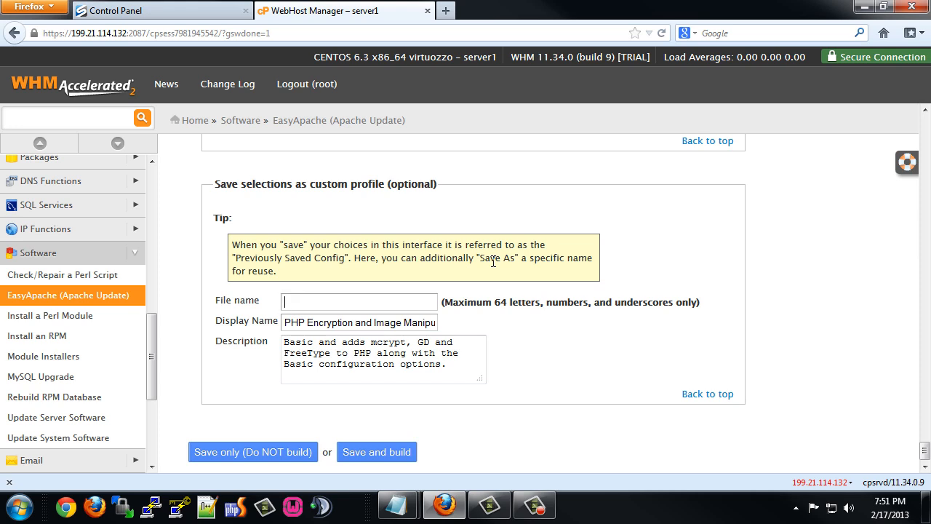
type("Customer")
key("BackSpace")
key("BackSpace")
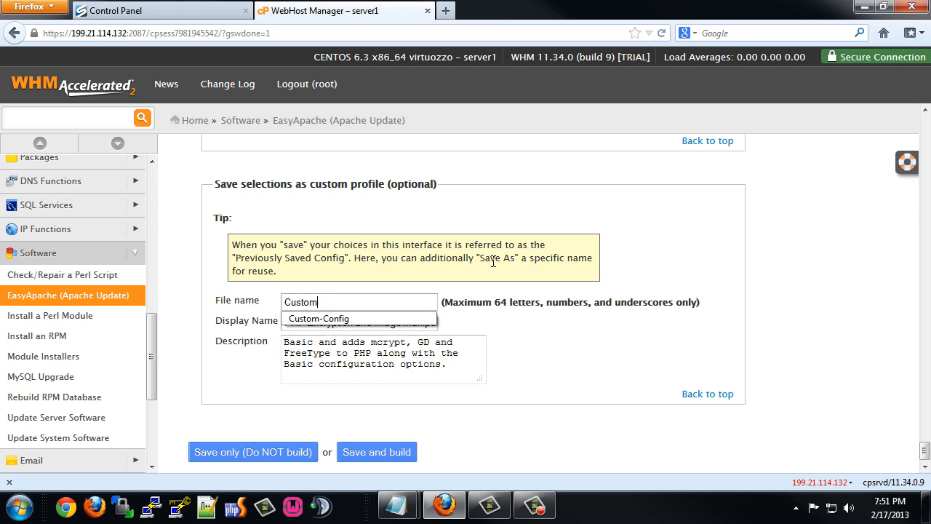
key("Down")
key("Tab")
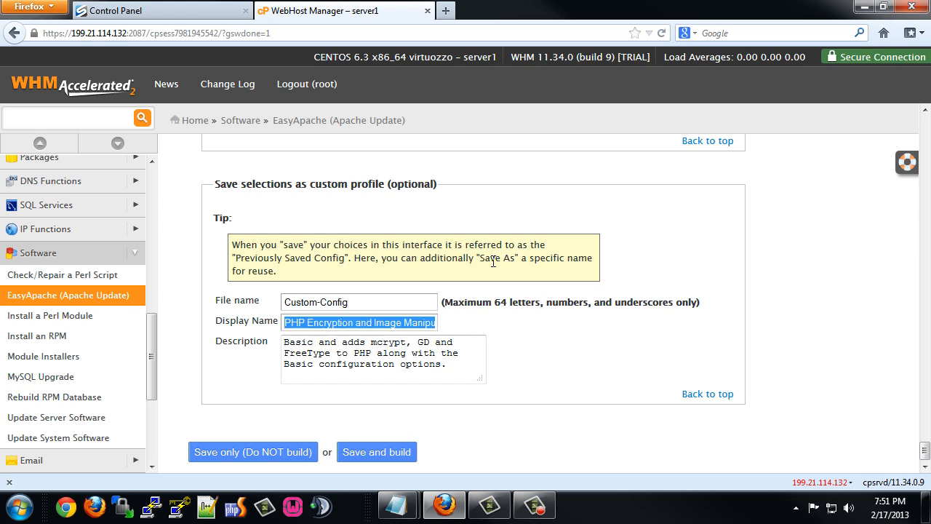
type("Custom")
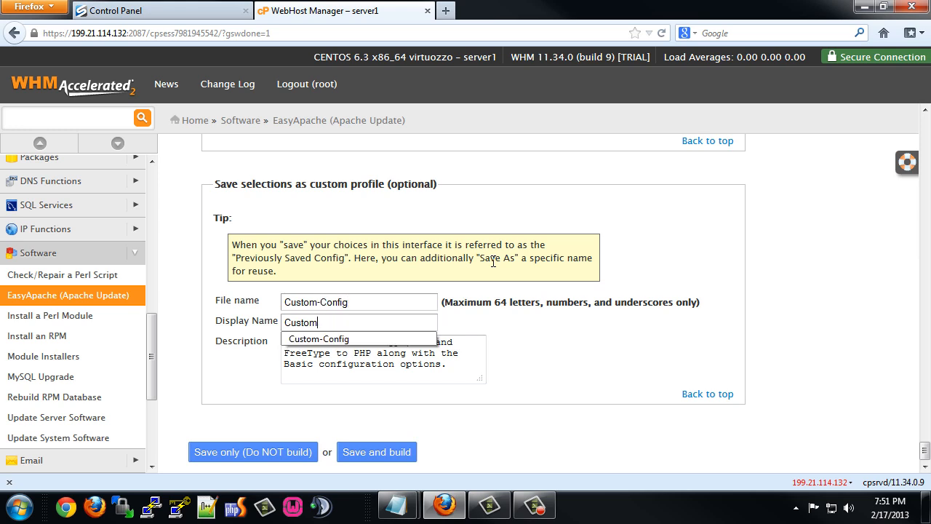
key("Down")
key("Return")
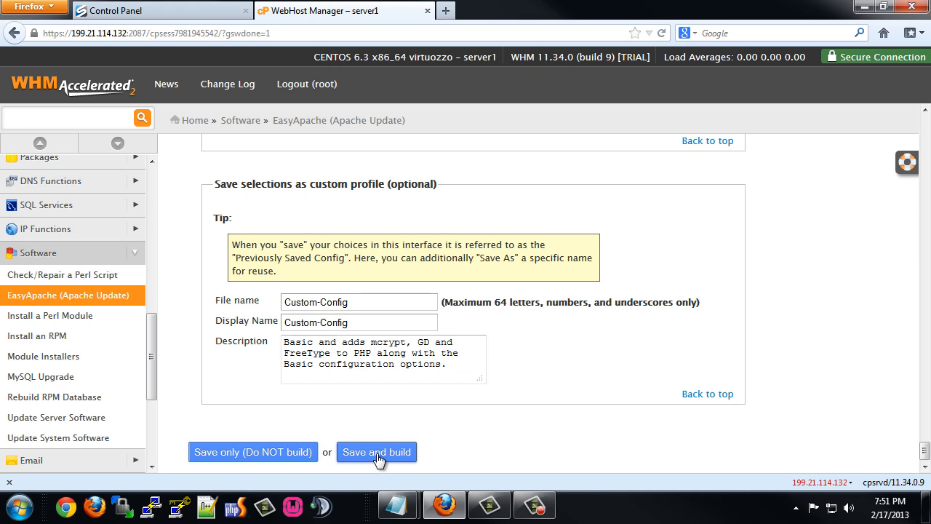
Save the Custom-Config profile and confirm recompiling Apache and PHP, acknowledging the build warning.
left_click(377, 457)
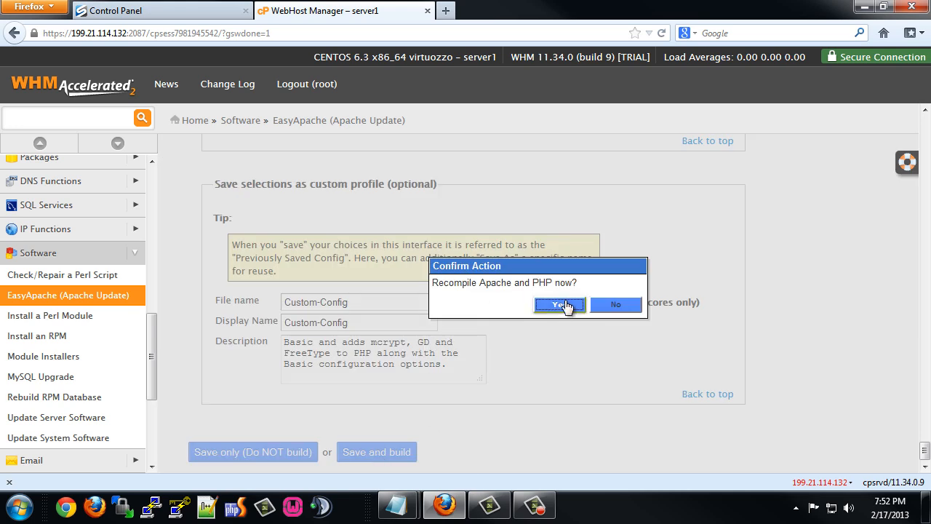
left_click(562, 305)
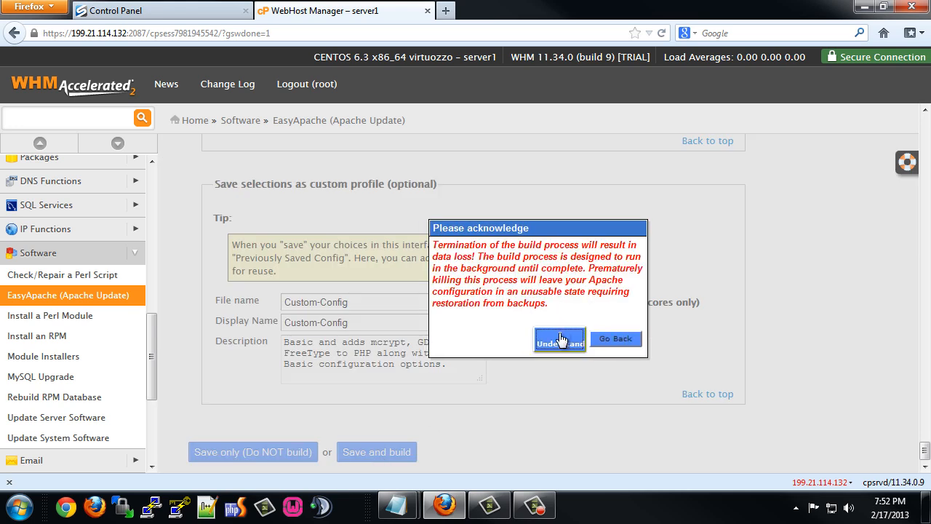
left_click(559, 334)
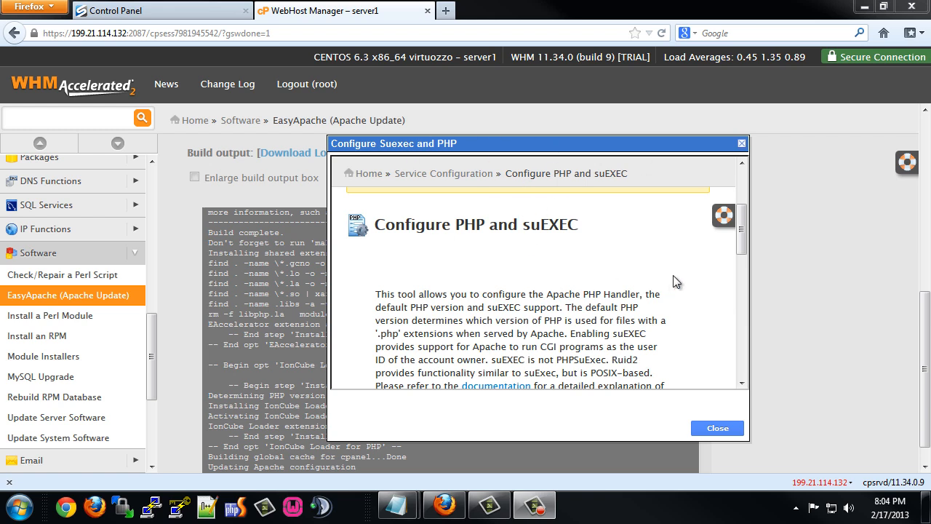
Save PHP 5 with the suphp handler and suEXEC on, then close the configuration window.
left_click_drag(743, 225, 743, 311)
left_click_drag(745, 328, 745, 353)
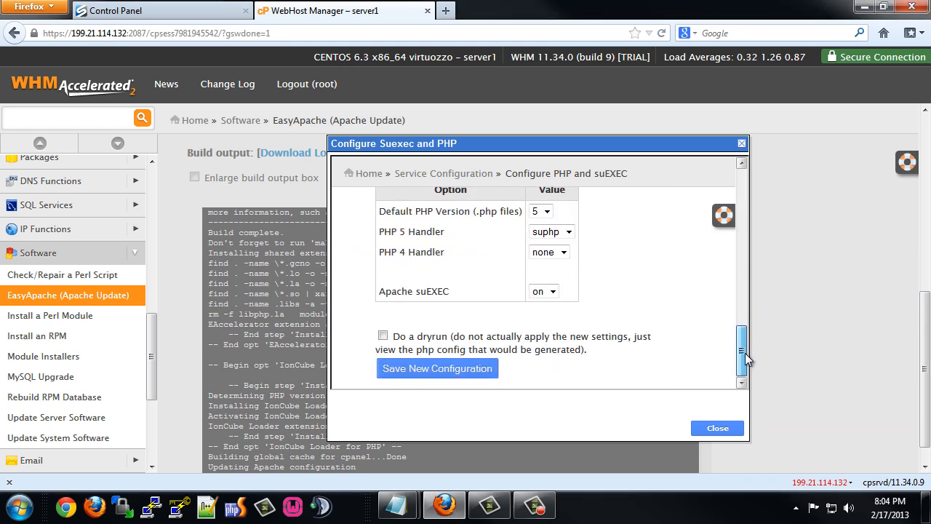
left_click(432, 372)
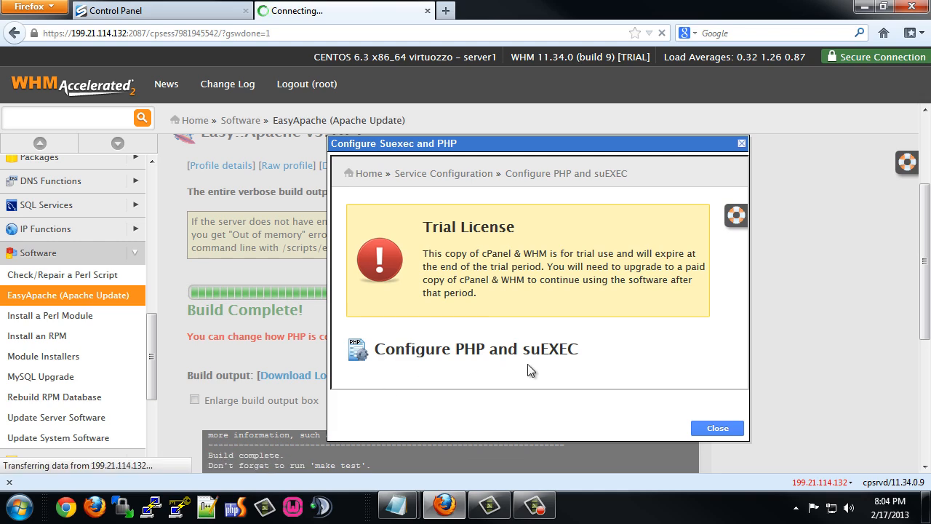
scroll(604, 318, "down", 5)
scroll(619, 320, "down", 8)
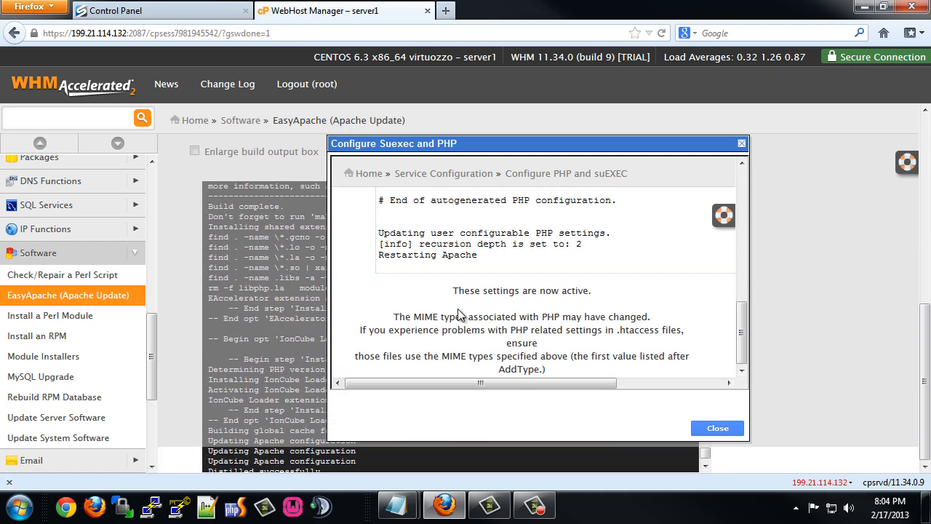
left_click(717, 432)
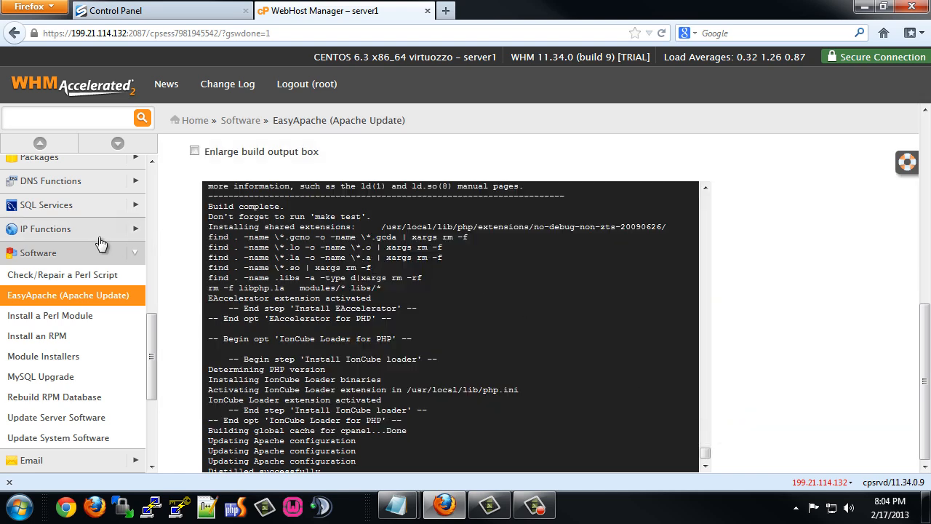
Expand all categories in the WHM side menu.
scroll(92, 221, "up", 10)
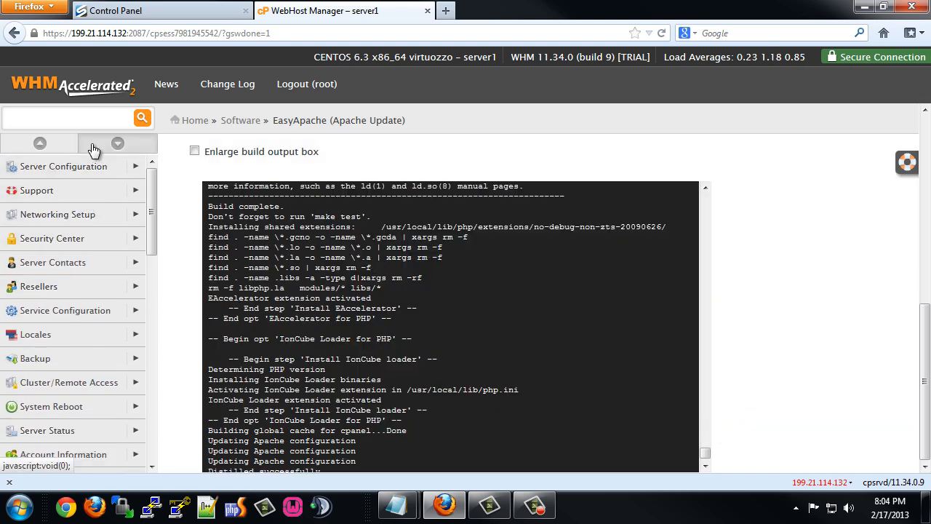
left_click(118, 144)
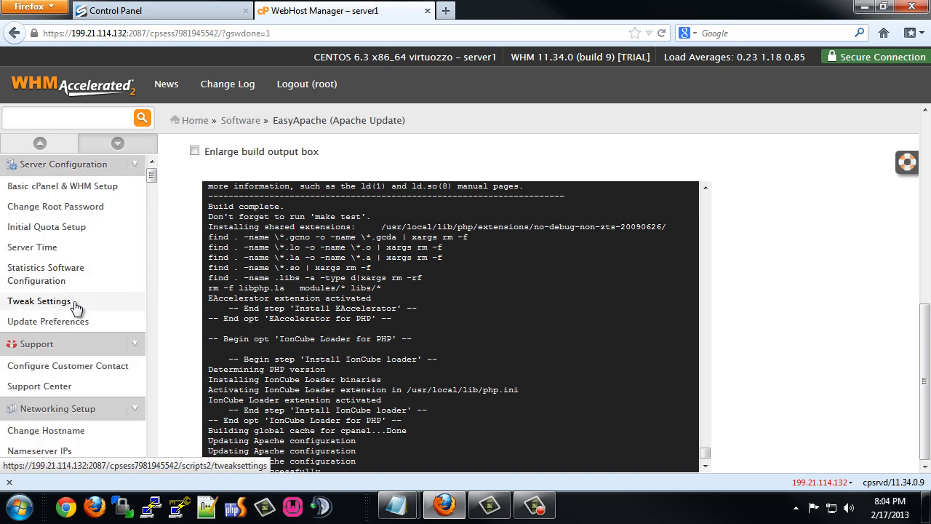
scroll(17, 306, "down", 10)
scroll(75, 308, "down", 8)
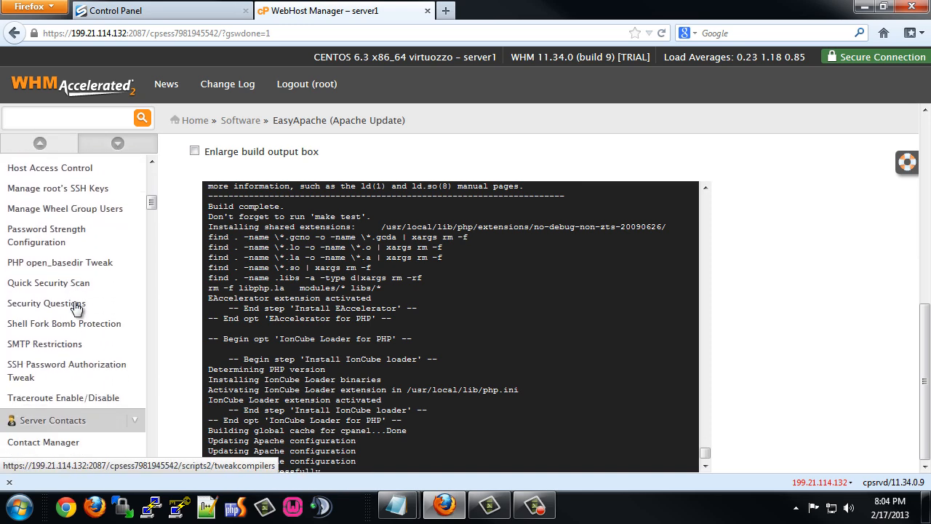
scroll(75, 309, "down", 7)
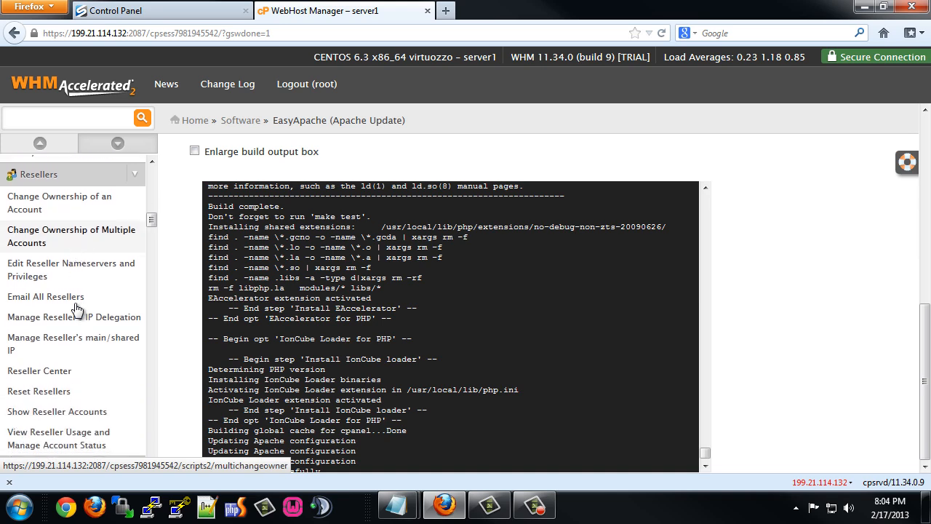
scroll(76, 309, "down", 5)
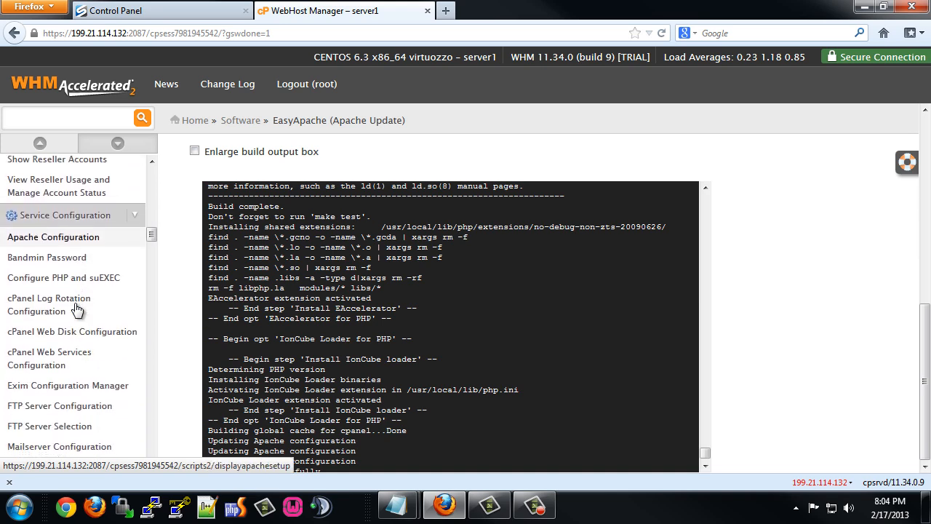
scroll(75, 309, "down", 1)
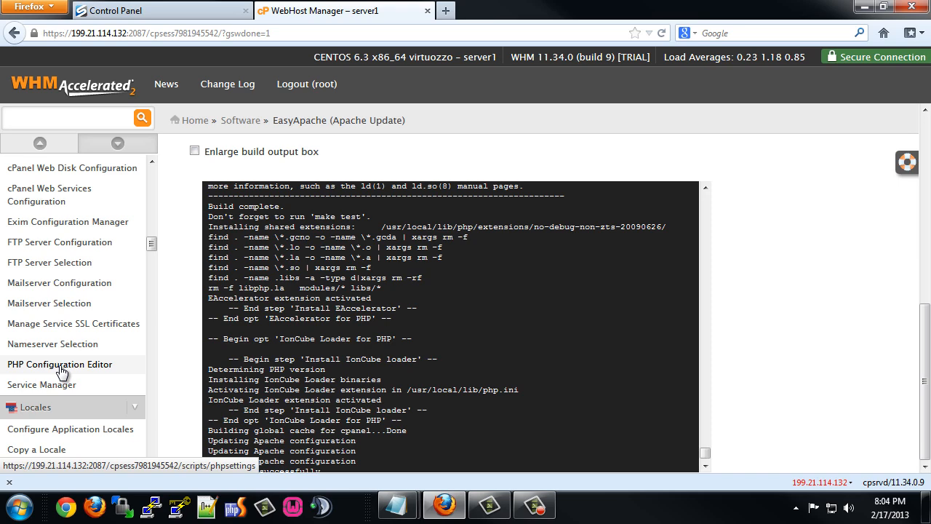
left_click(62, 370)
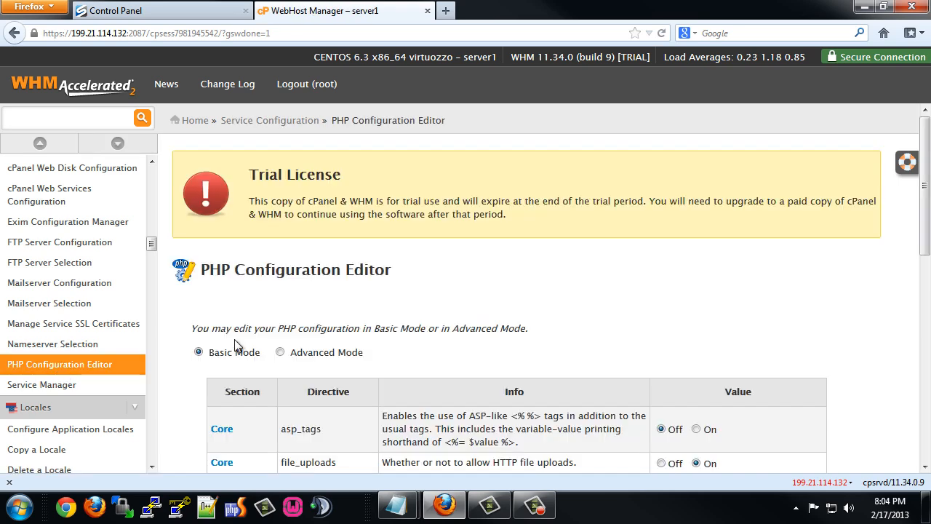
scroll(244, 342, "down", 4)
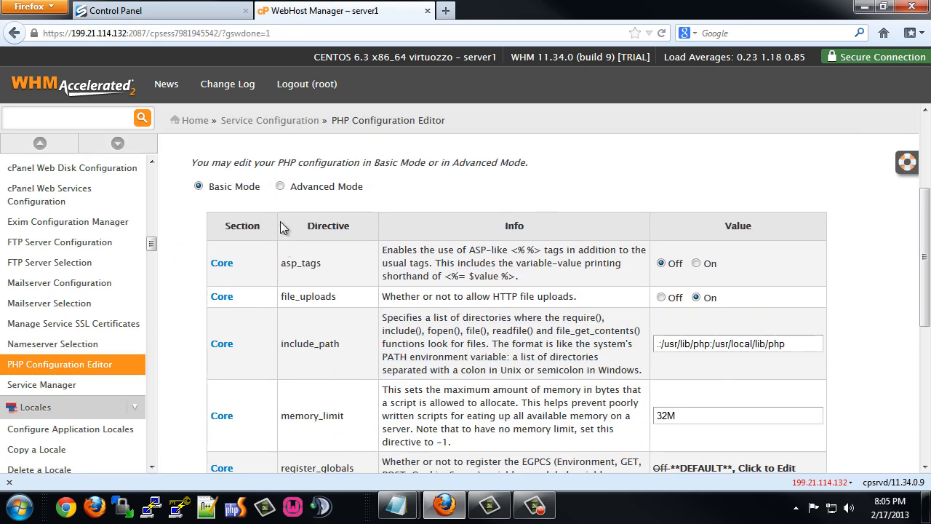
scroll(408, 298, "down", 4)
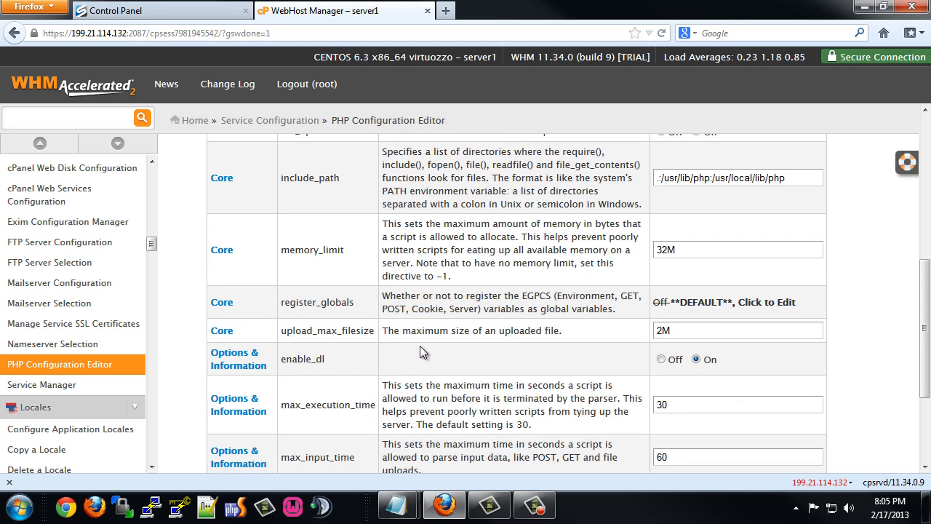
scroll(420, 346, "down", 4)
scroll(419, 346, "up", 5)
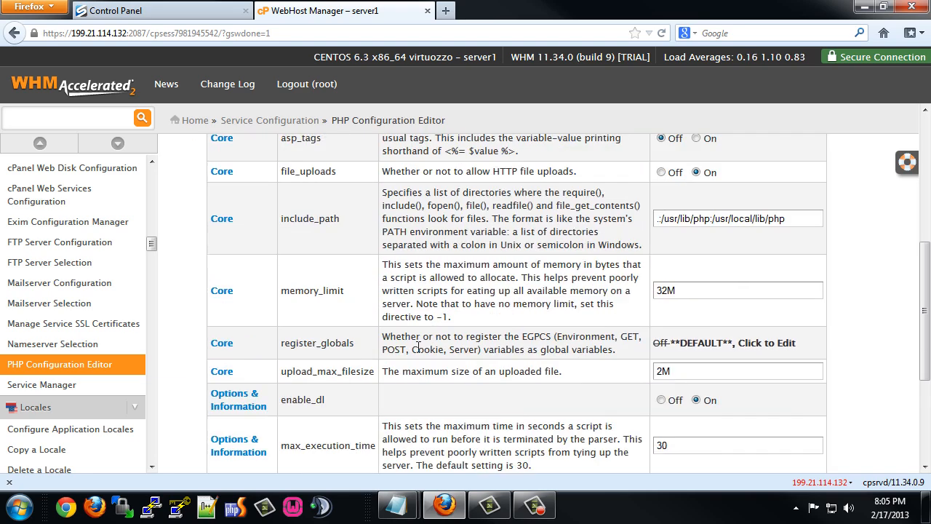
scroll(418, 345, "up", 4)
left_click(281, 209)
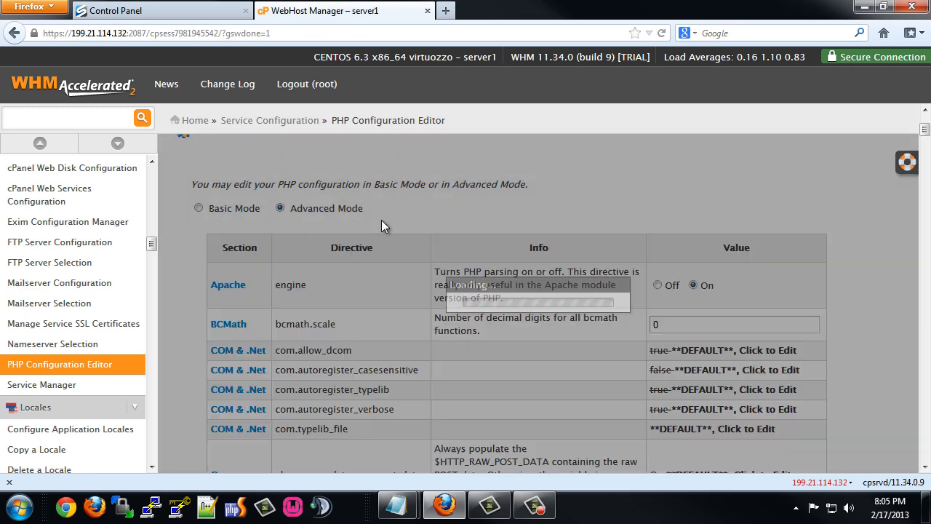
scroll(389, 297, "down", 2)
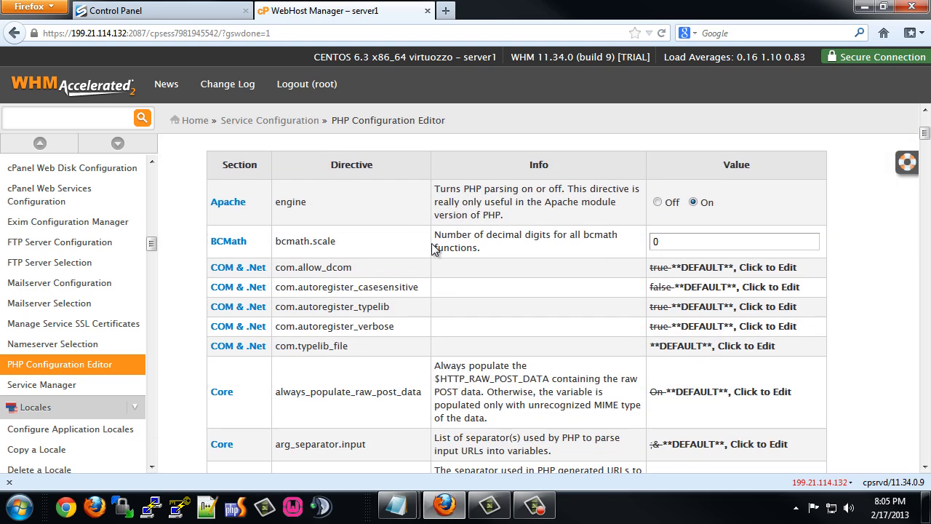
scroll(427, 245, "down", 2)
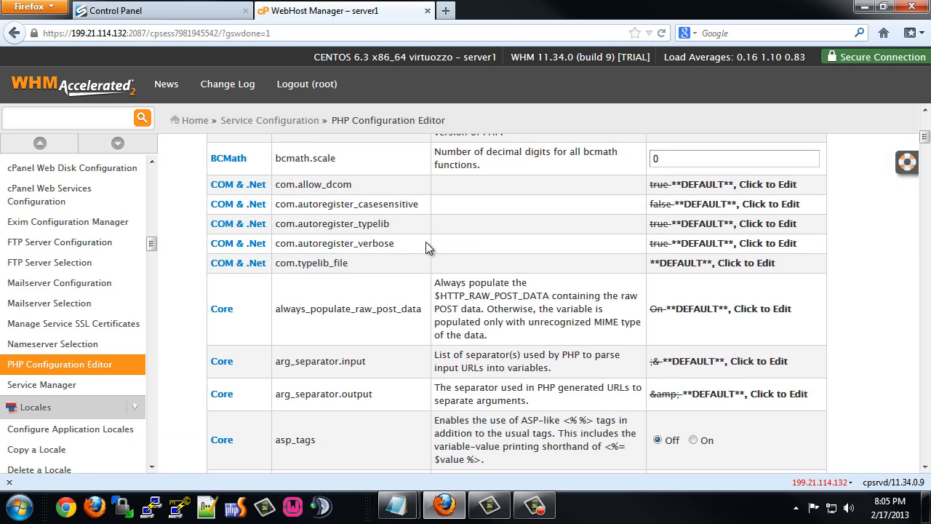
scroll(426, 241, "down", 6)
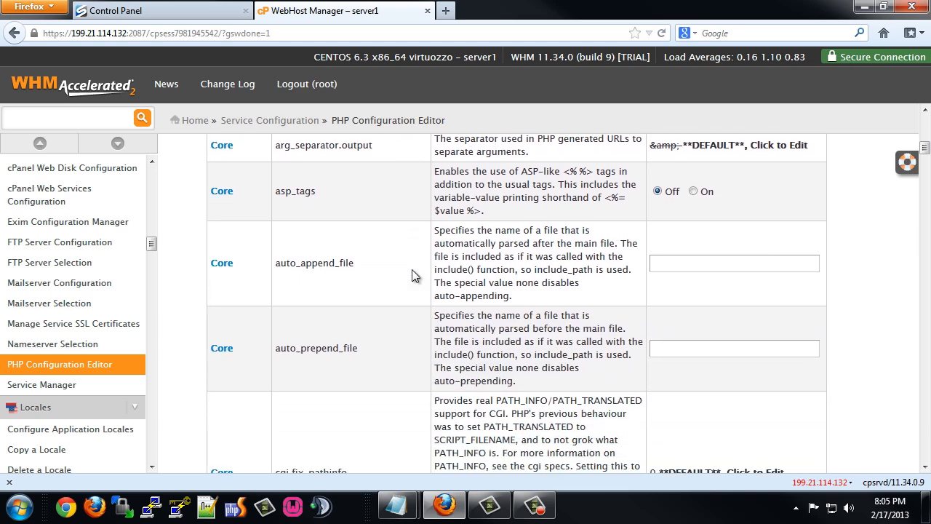
scroll(411, 270, "down", 8)
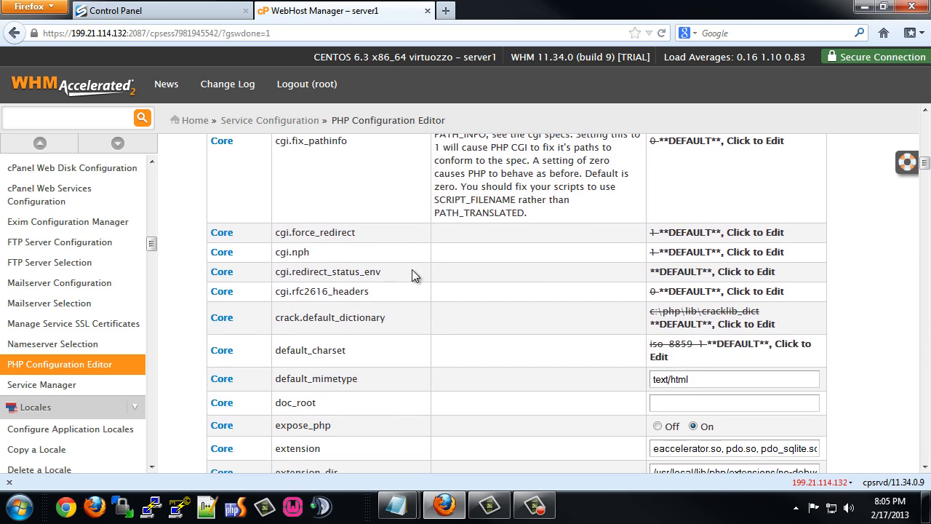
scroll(400, 336, "down", 5)
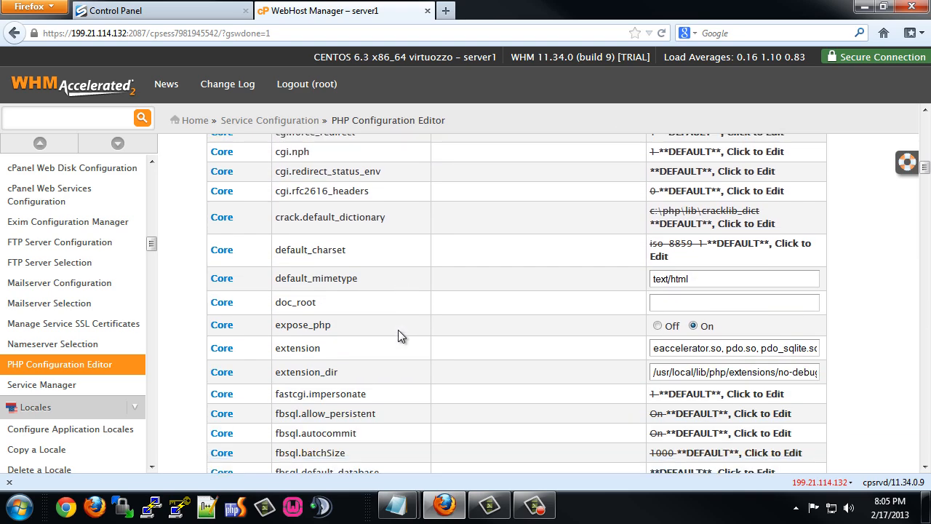
scroll(412, 313, "down", 5)
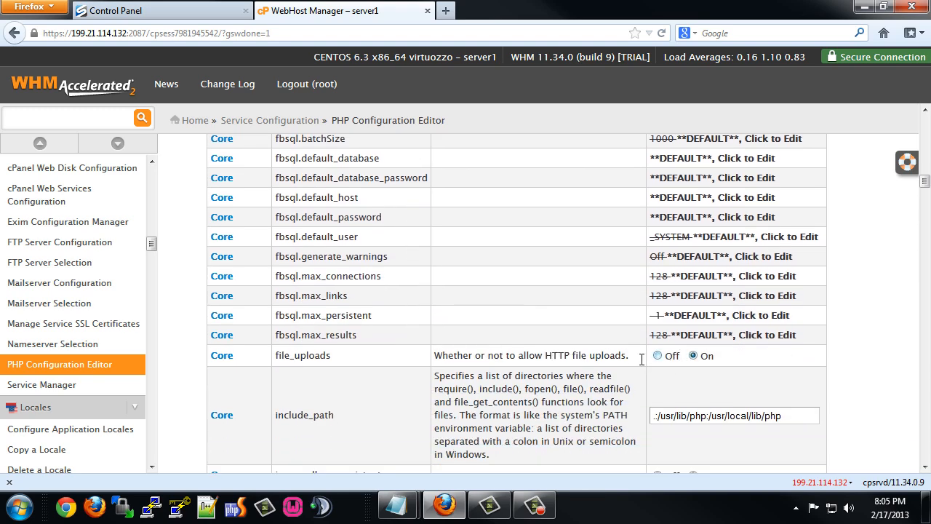
scroll(443, 358, "down", 4)
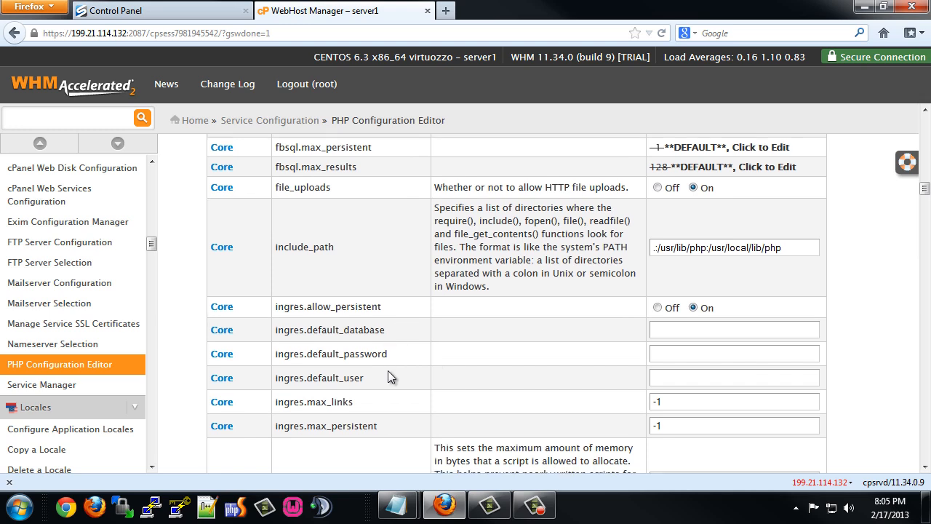
scroll(412, 351, "down", 4)
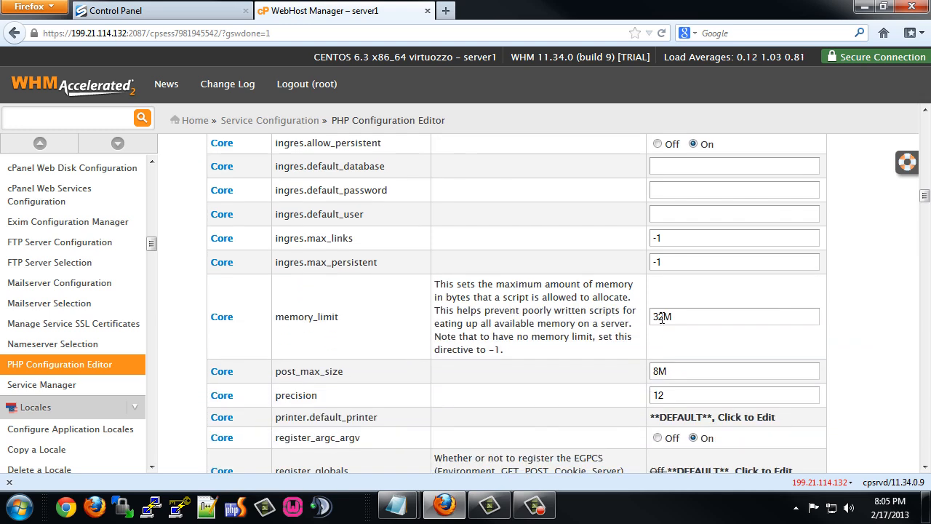
Change memory_limit to 128M, post_max_size to 64M and upload_max_filesize to 50M in the PHP editor.
left_click_drag(663, 318, 639, 330)
type("128")
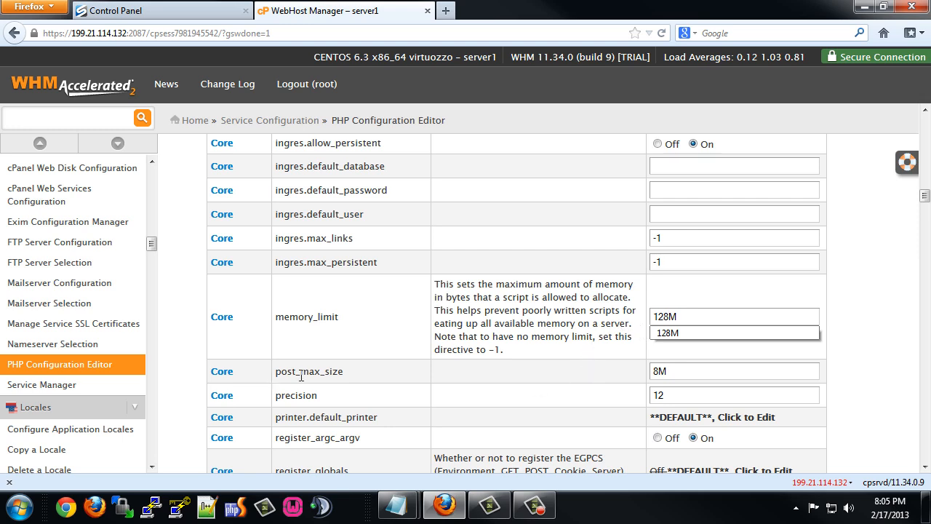
left_click_drag(661, 372, 641, 373)
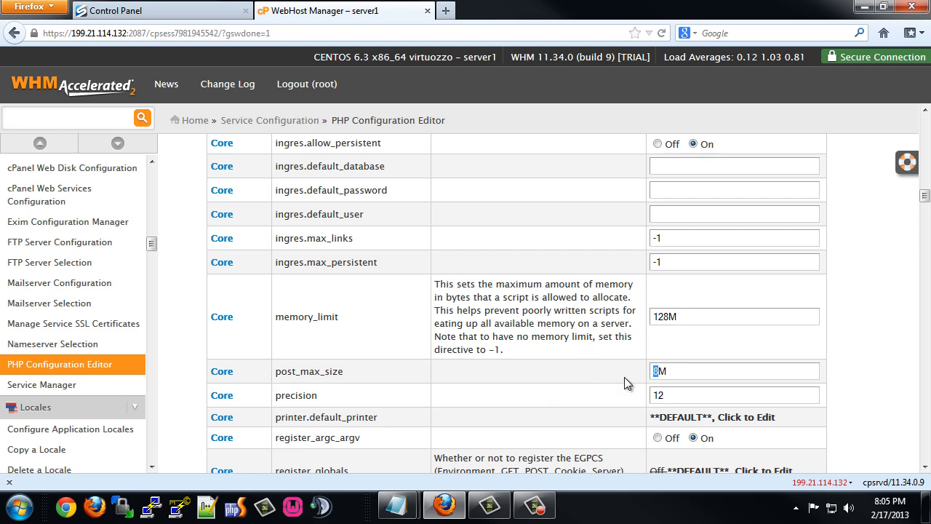
type("64")
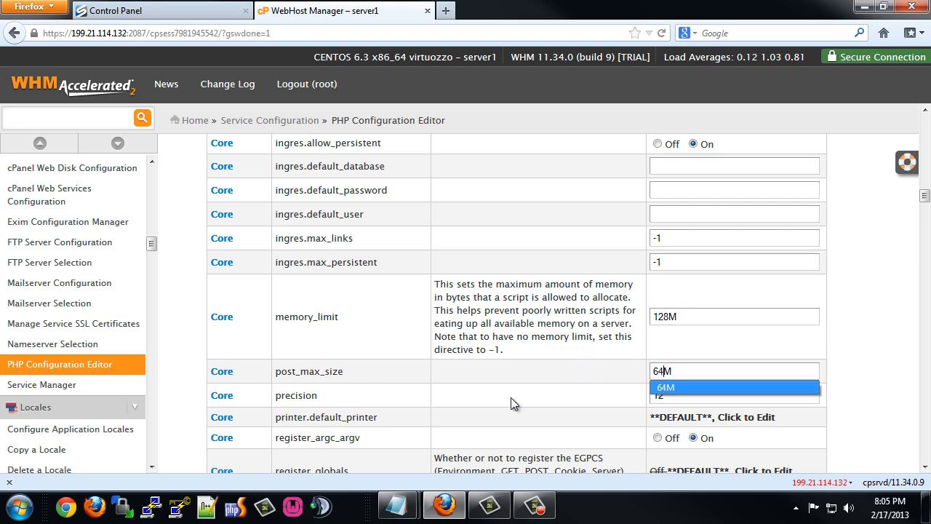
scroll(511, 404, "down", 5)
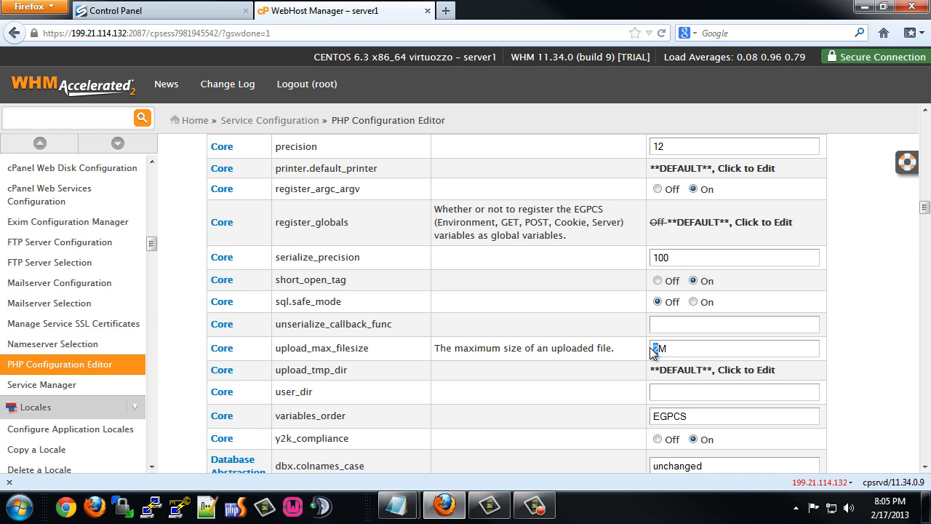
type("50")
scroll(422, 359, "down", 4)
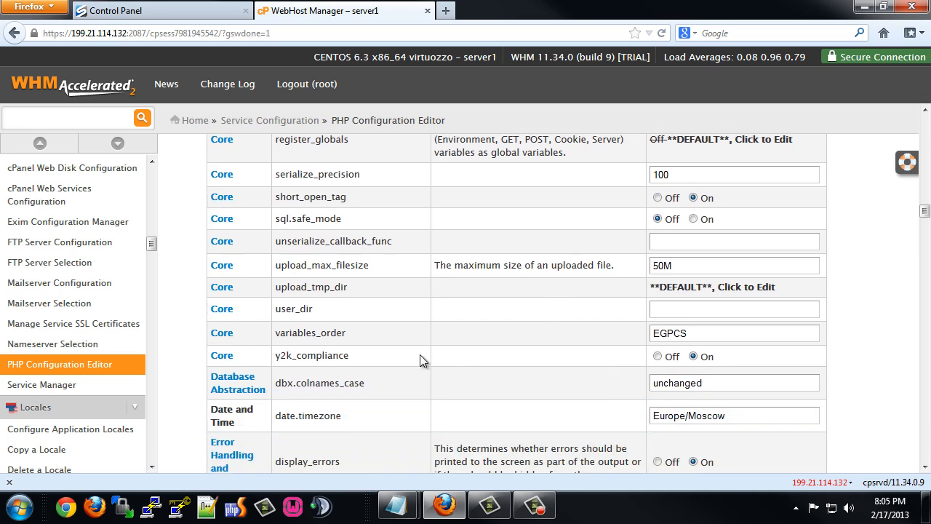
scroll(349, 373, "down", 2)
scroll(400, 354, "down", 1)
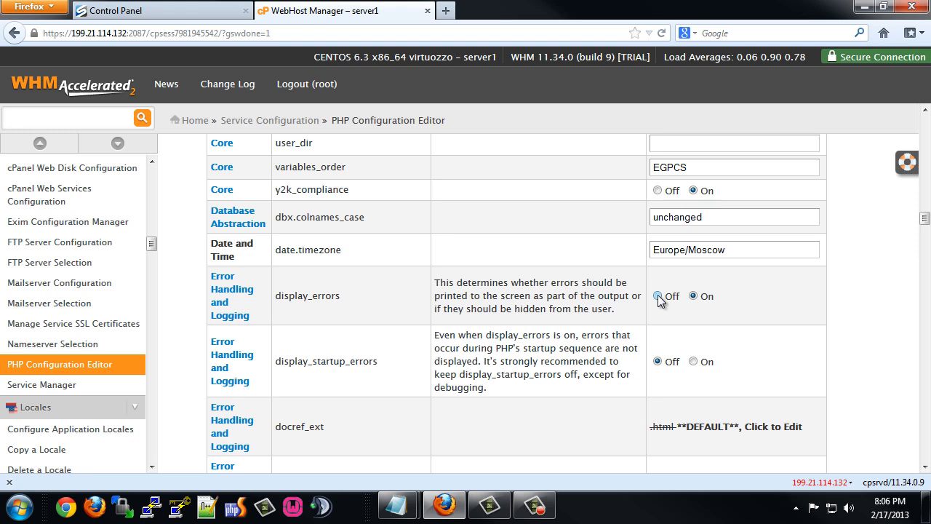
Save the edited PHP configuration so the new php.ini is written and displayed.
scroll(410, 277, "down", 2)
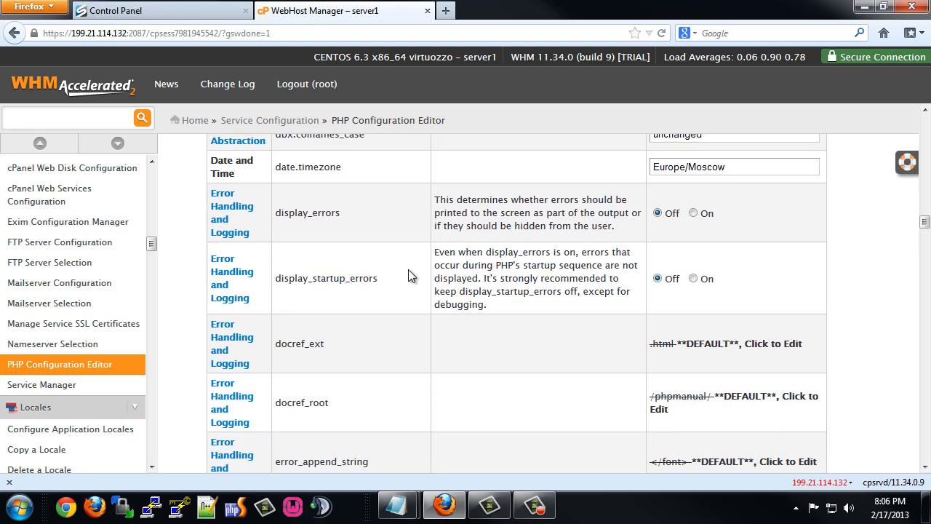
scroll(408, 275, "down", 2)
scroll(408, 273, "down", 6)
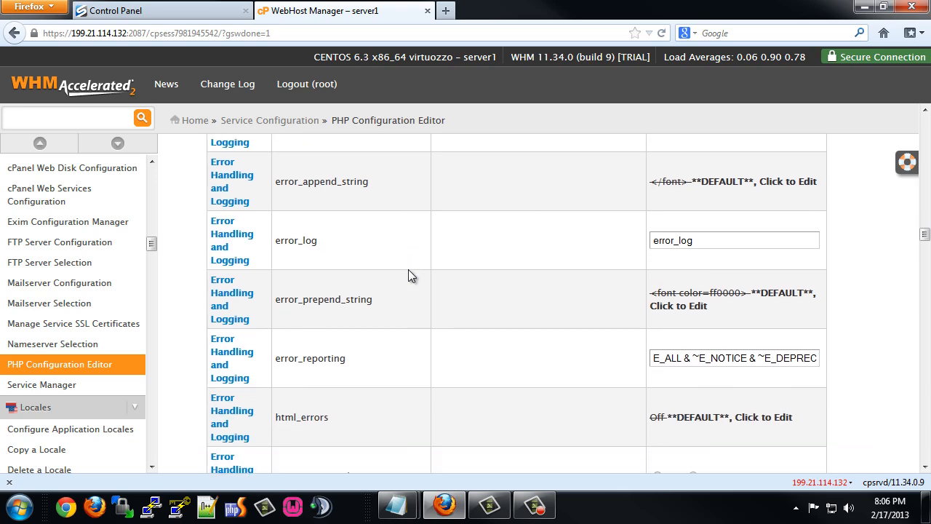
scroll(408, 276, "down", 2)
scroll(408, 275, "down", 7)
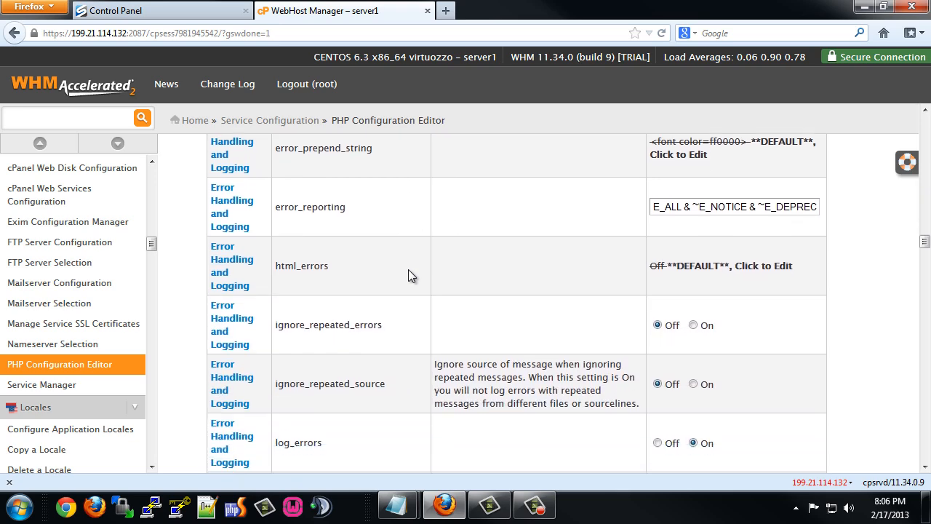
scroll(408, 276, "down", 6)
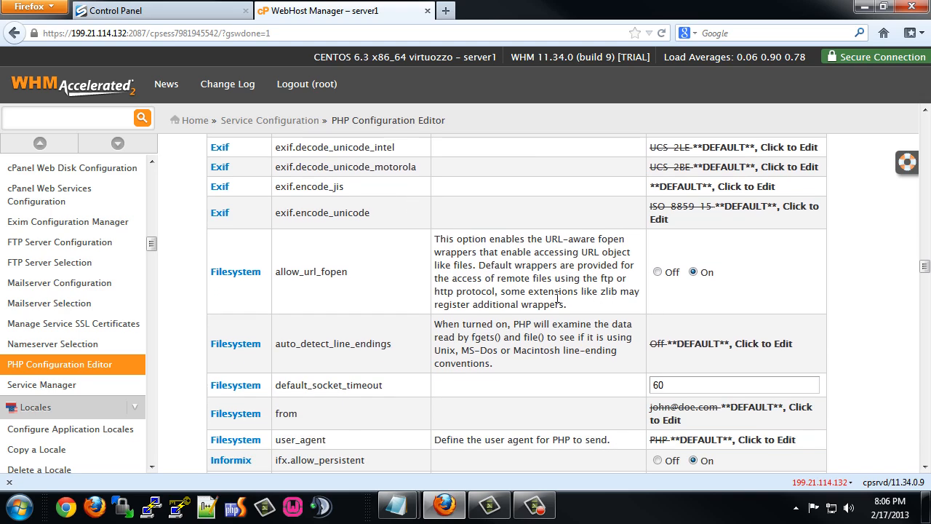
scroll(401, 295, "down", 2)
scroll(400, 297, "down", 10)
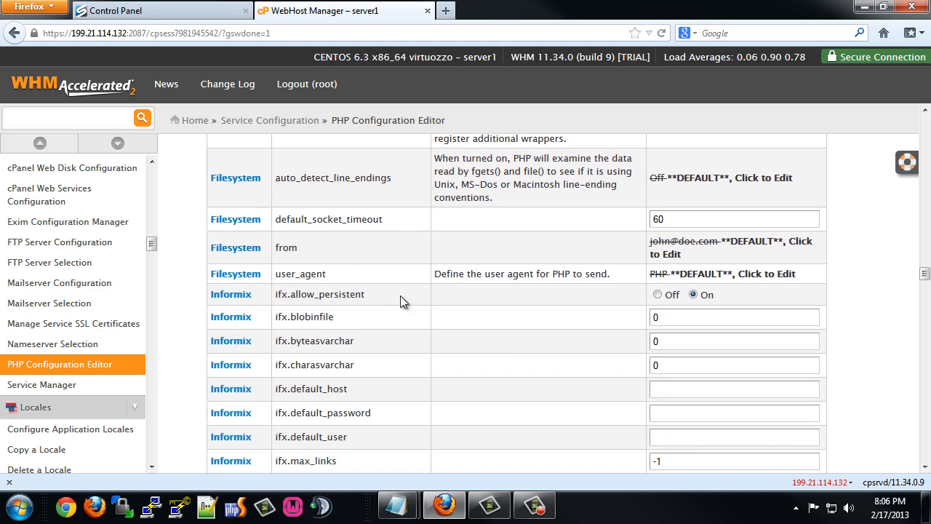
scroll(403, 302, "down", 10)
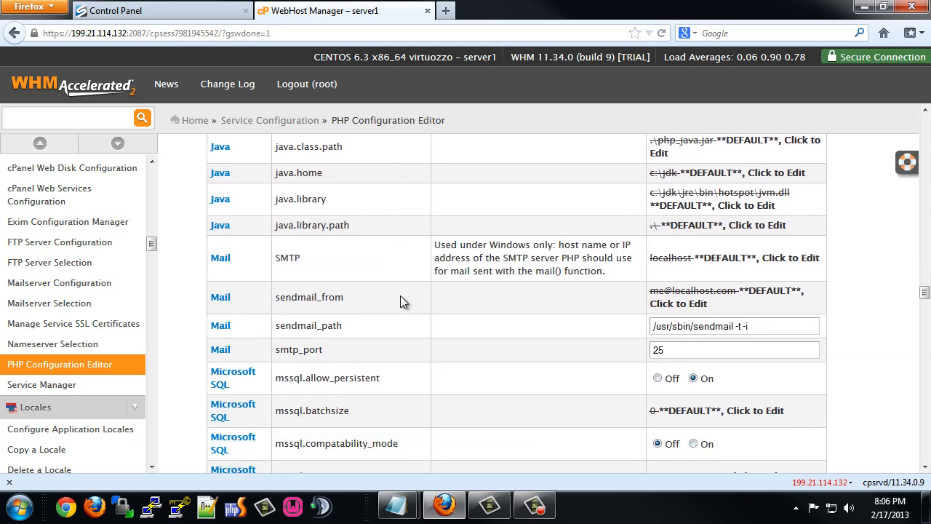
scroll(404, 302, "down", 14)
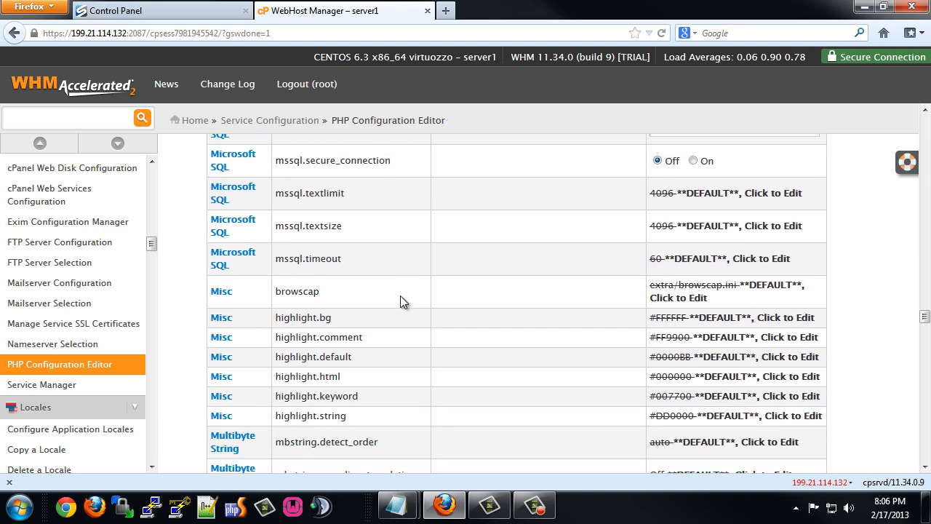
scroll(404, 302, "down", 10)
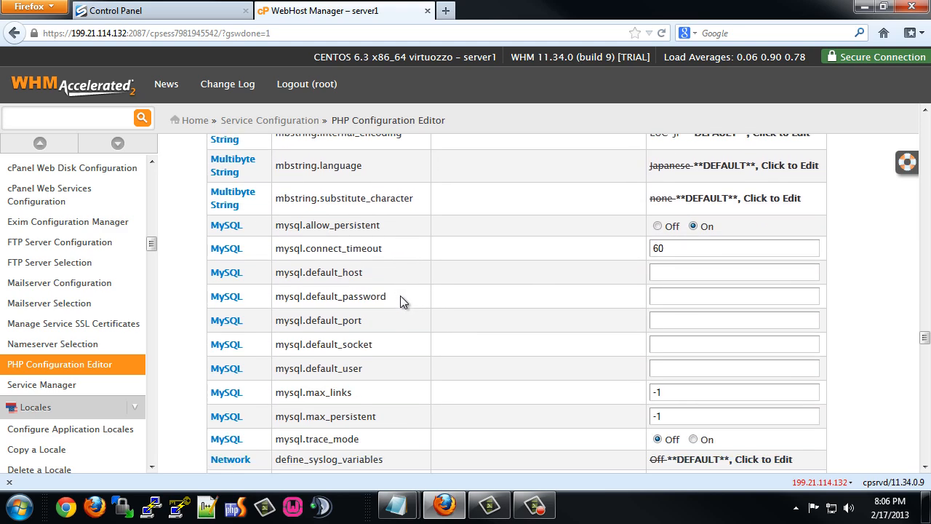
scroll(401, 297, "down", 6)
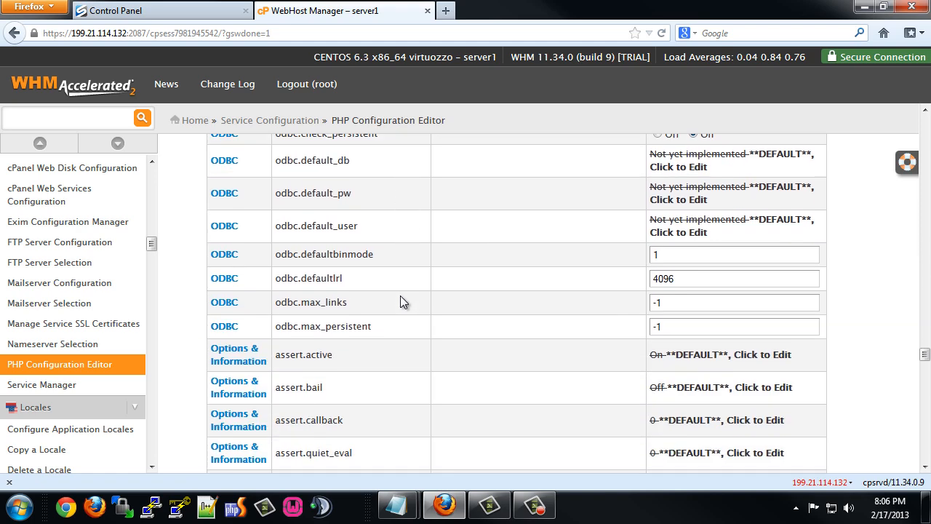
scroll(400, 296, "down", 6)
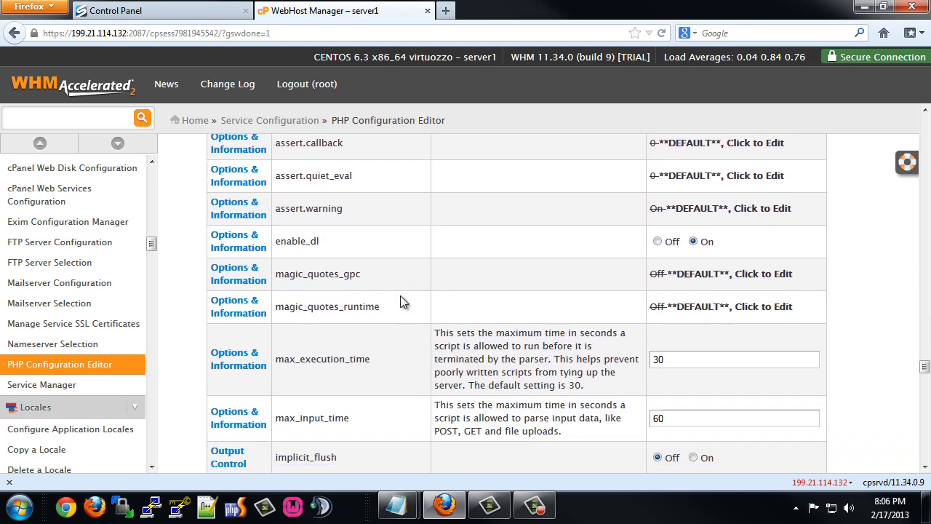
scroll(400, 295, "down", 6)
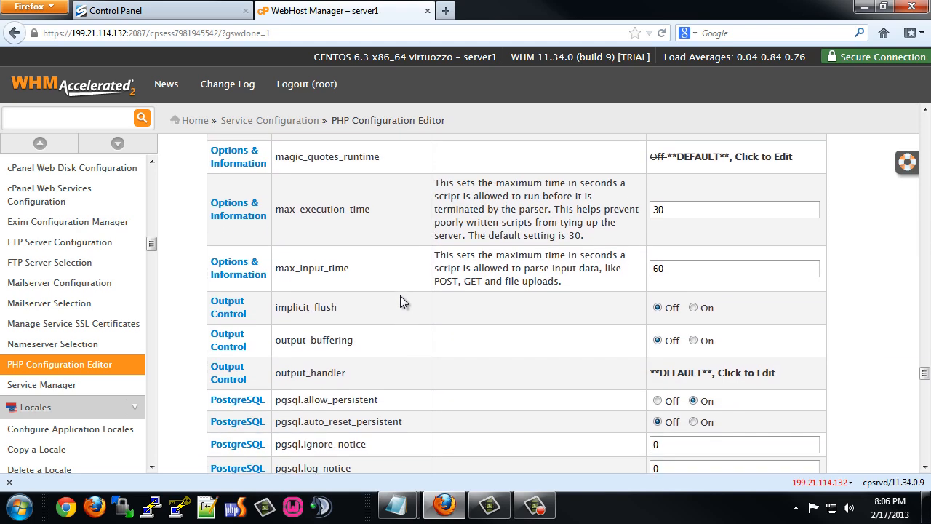
scroll(400, 296, "down", 7)
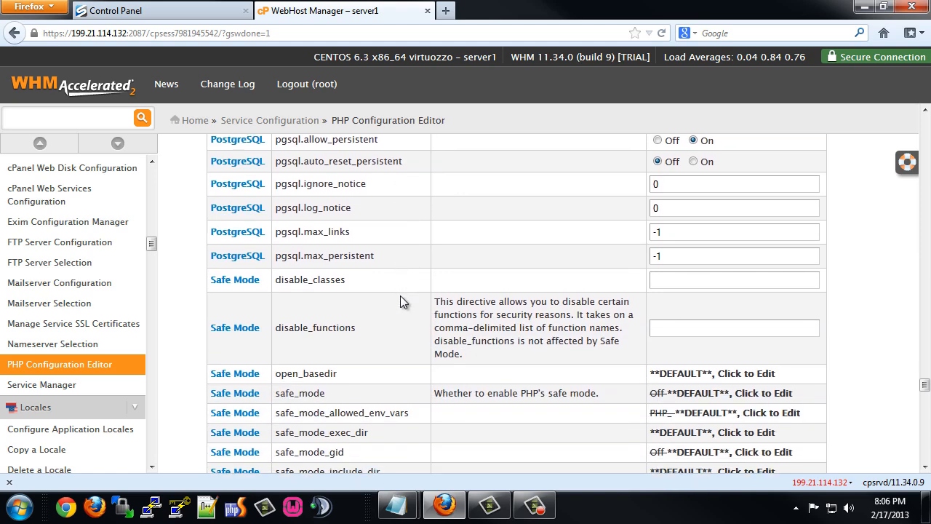
scroll(401, 295, "down", 20)
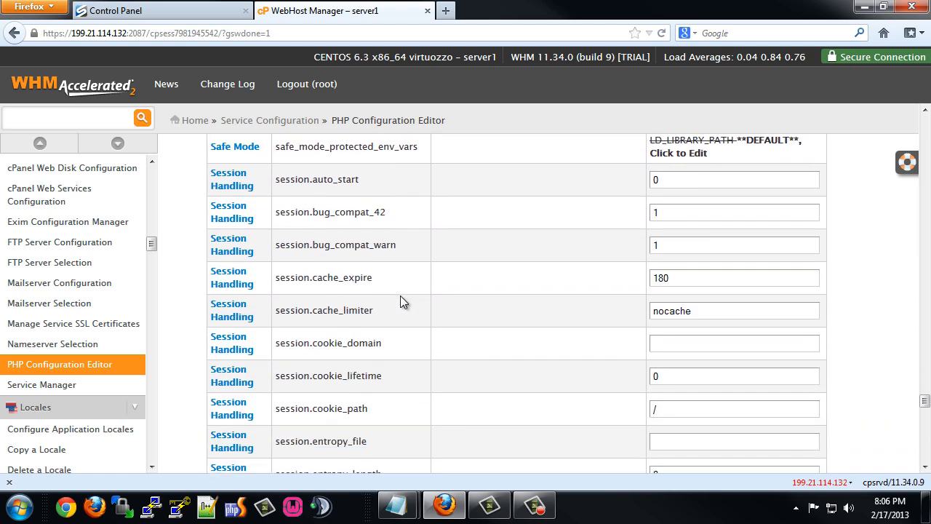
scroll(401, 296, "down", 11)
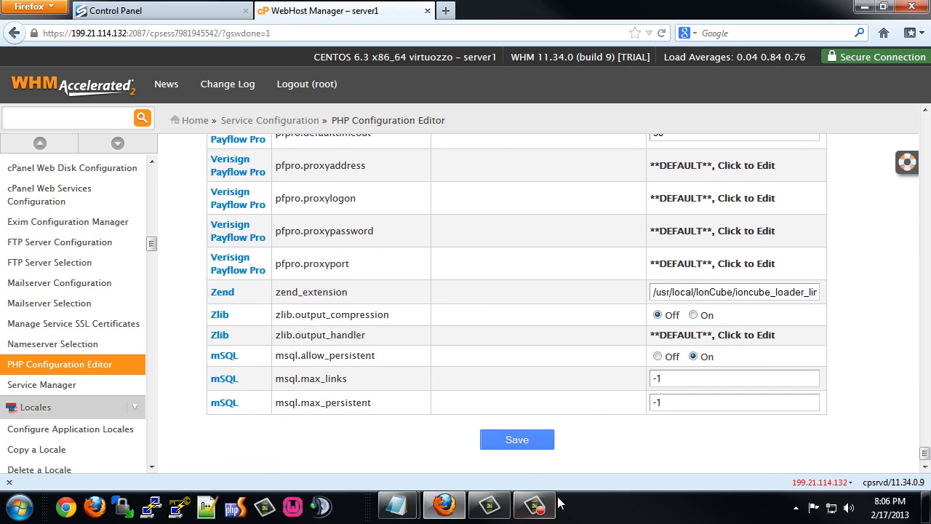
left_click(519, 443)
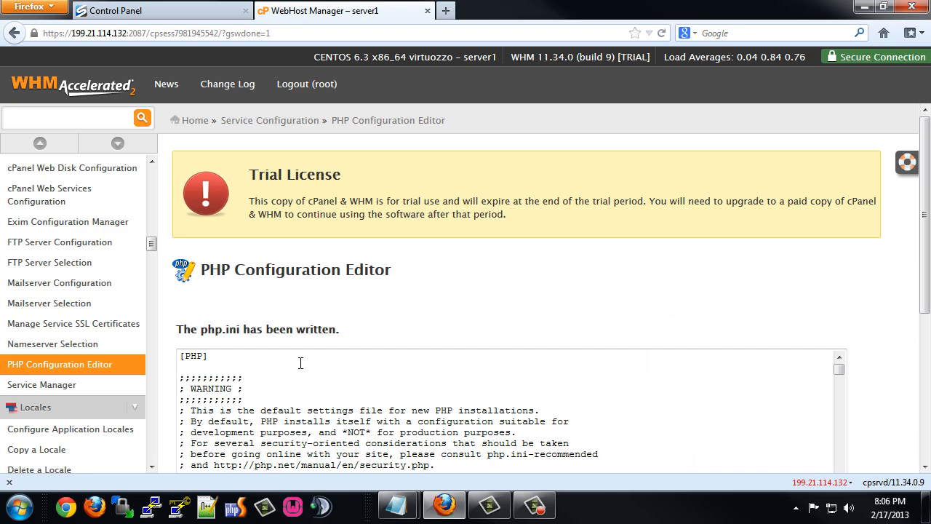
scroll(314, 390, "down", 8)
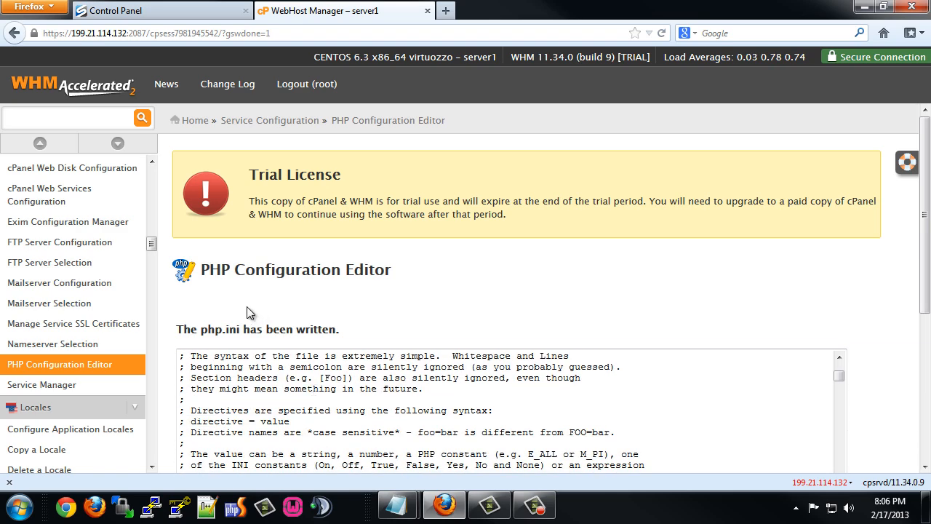
scroll(82, 273, "down", 10)
scroll(83, 288, "up", 6)
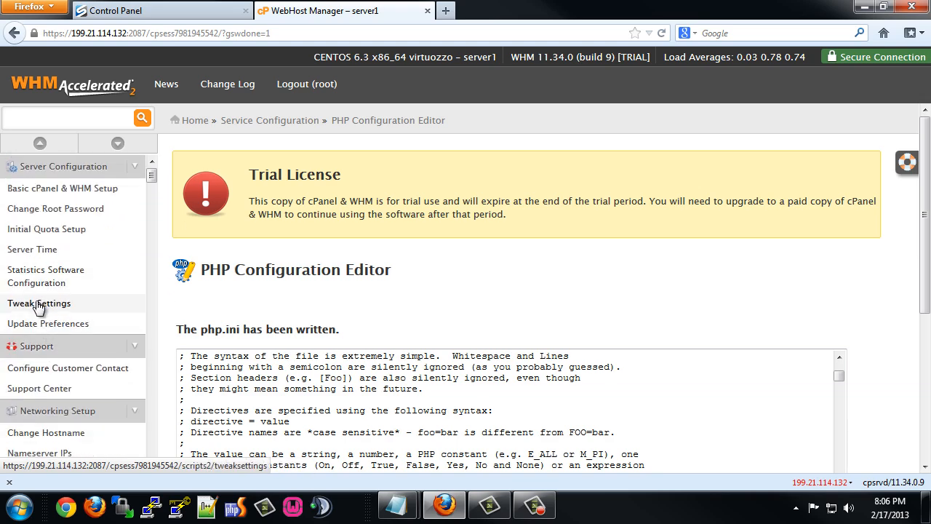
Save Tweak Settings with the cPanel PHP loader set to ioncube.
left_click(40, 305)
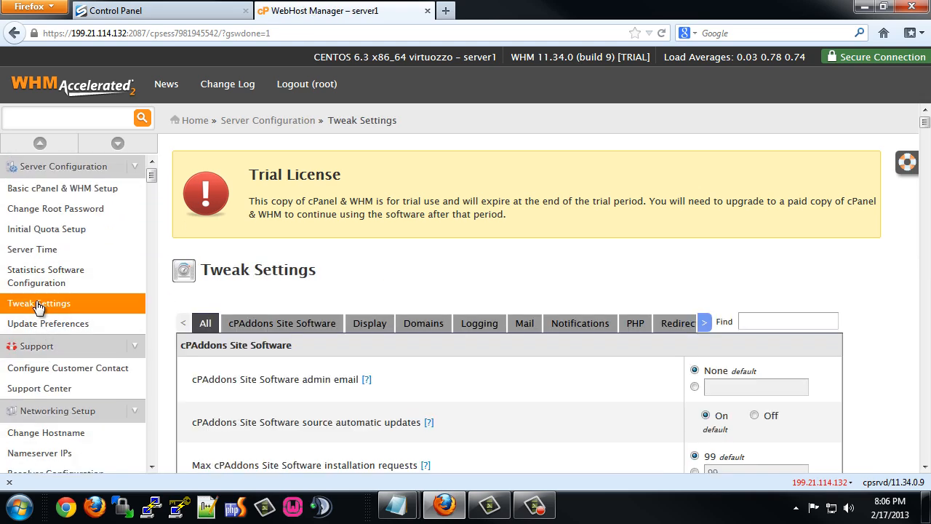
left_click(634, 324)
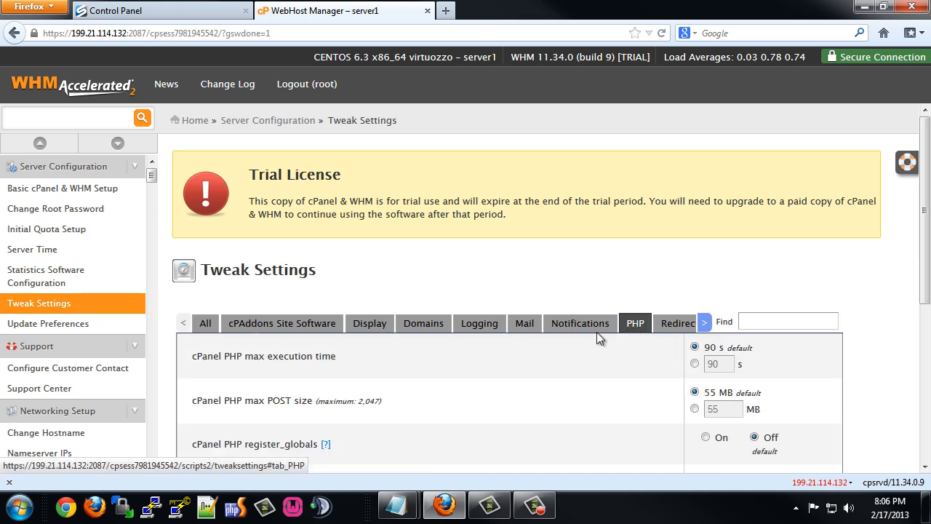
scroll(440, 353, "down", 4)
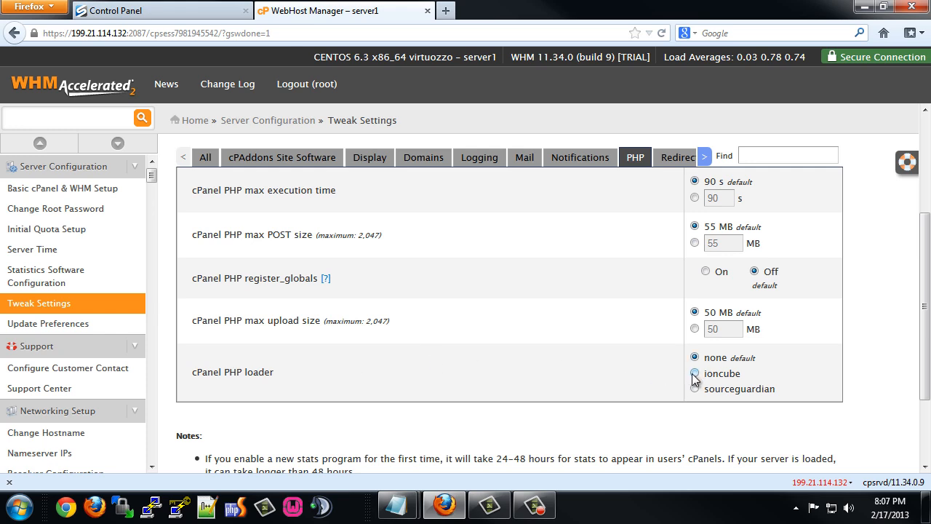
scroll(397, 374, "down", 3)
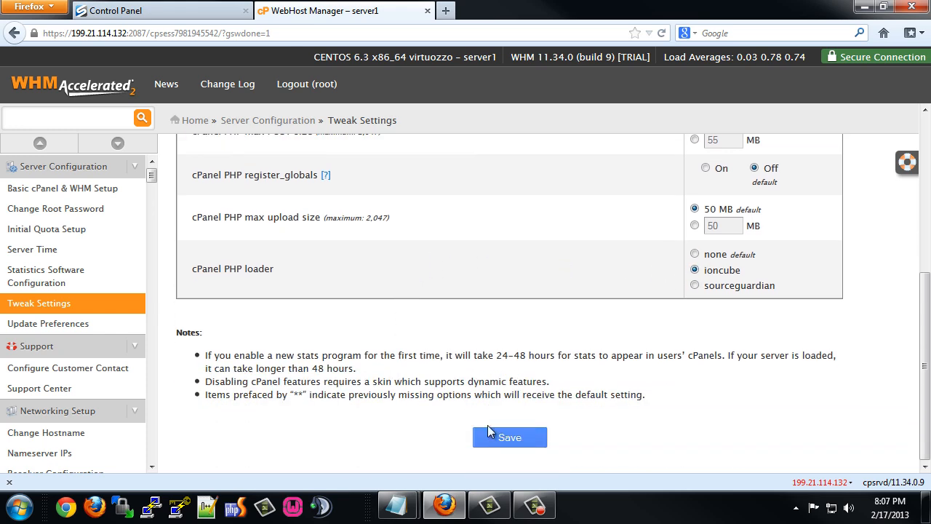
left_click(491, 437)
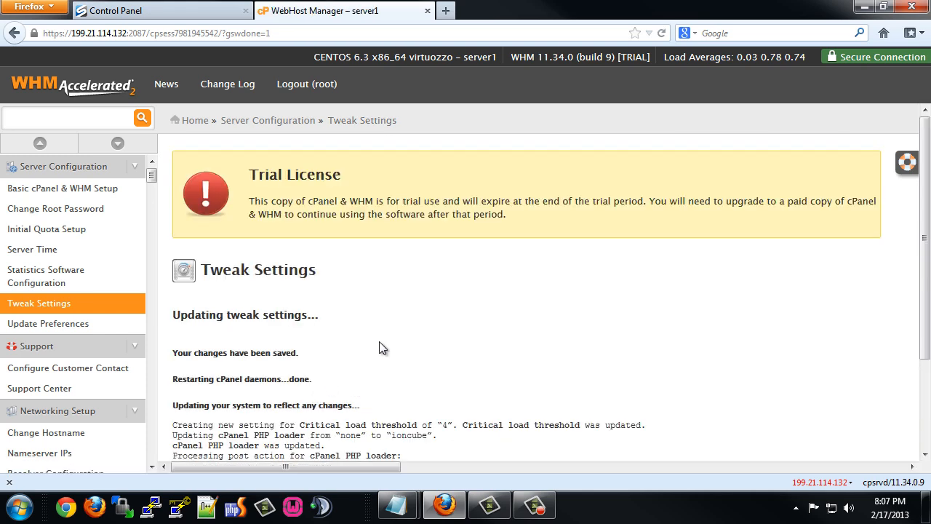
Return to the WHM home page and collapse all sidebar categories.
scroll(379, 341, "down", 3)
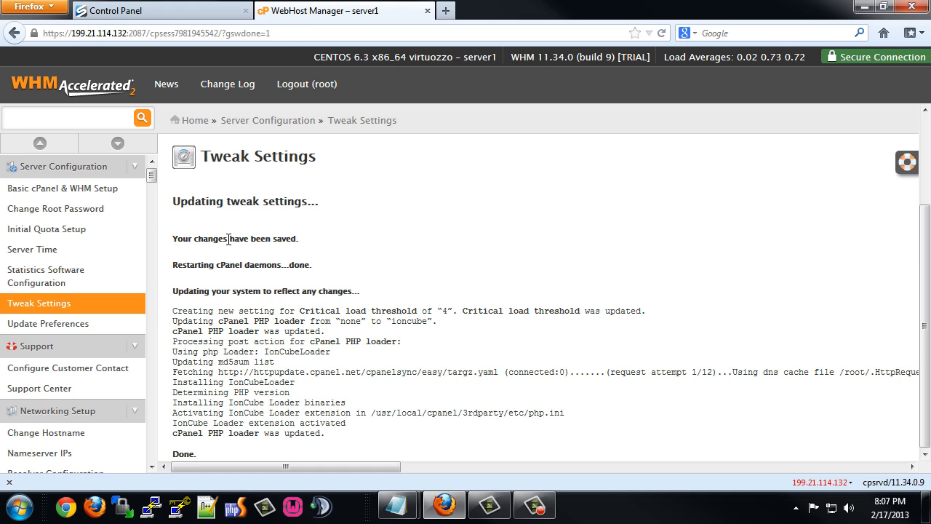
left_click(86, 88)
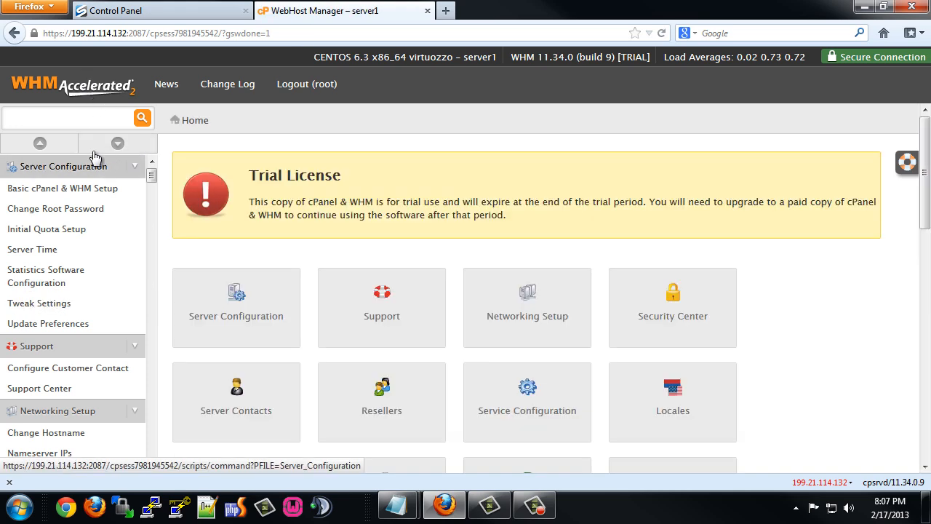
left_click(56, 145)
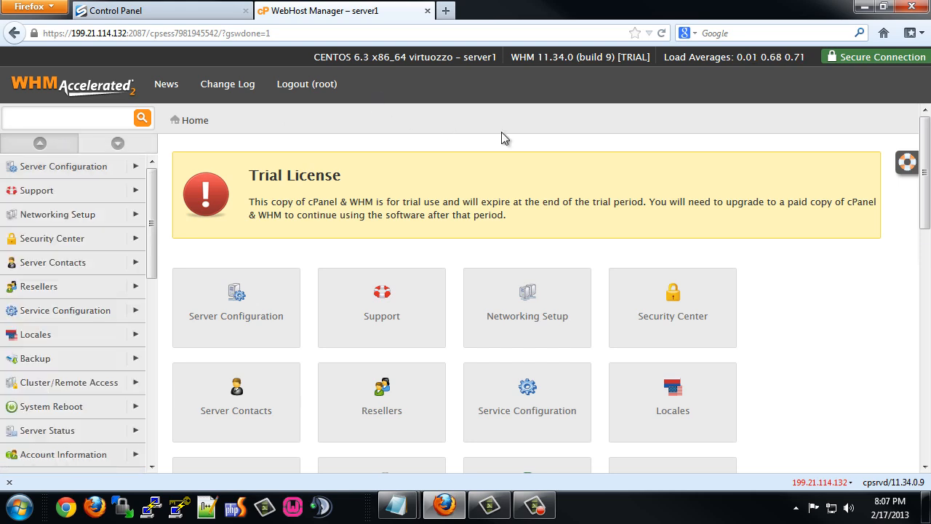
Open litespeedtech.com in a new tab and reach the LiteSpeed Web Server 4.2.2 Ent downloads page.
left_click(445, 10)
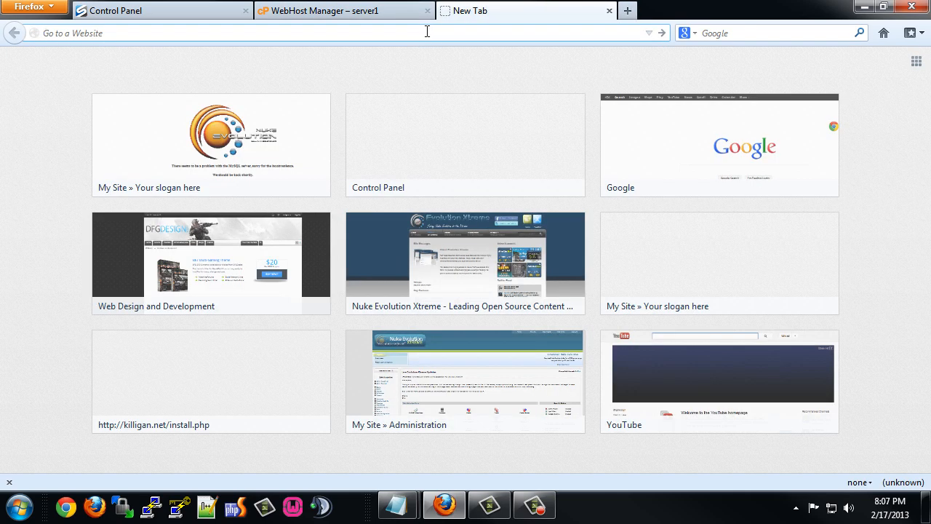
type("litespee")
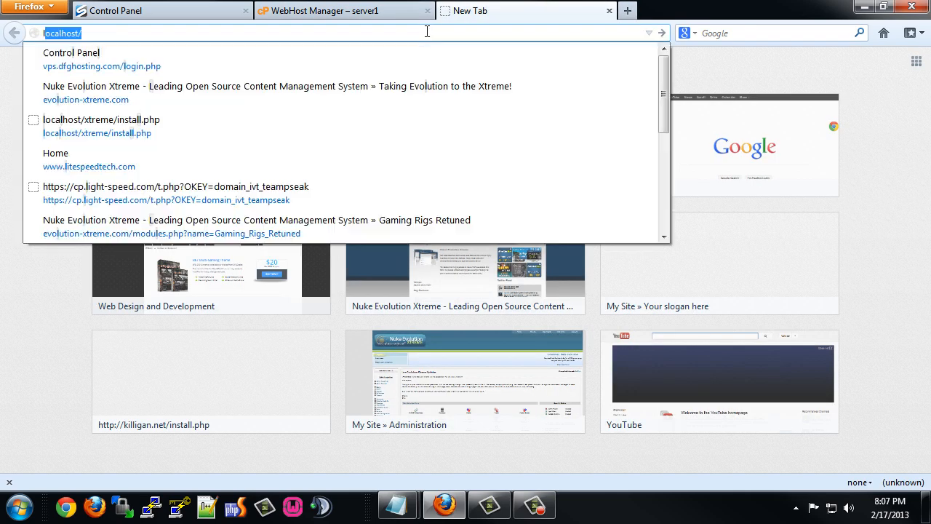
type("dtech.")
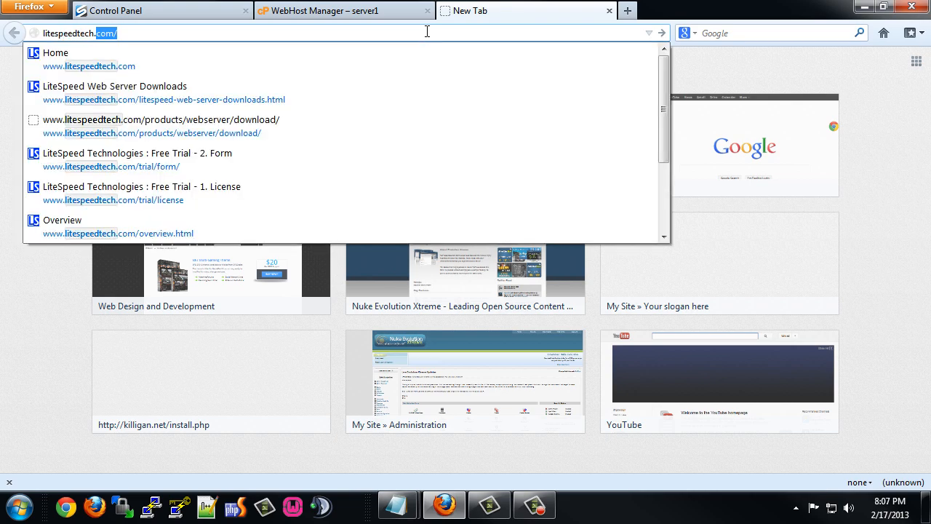
key("Return")
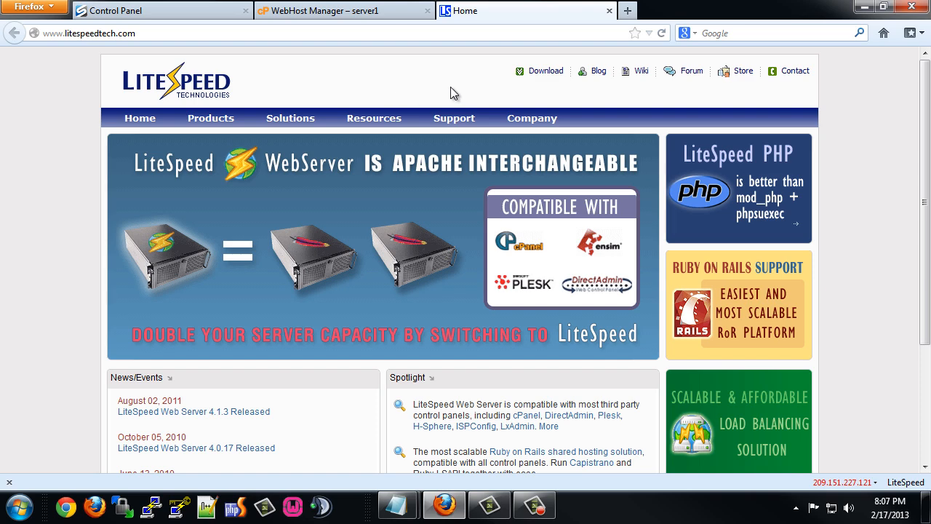
mouse_move(219, 121)
left_click(218, 138)
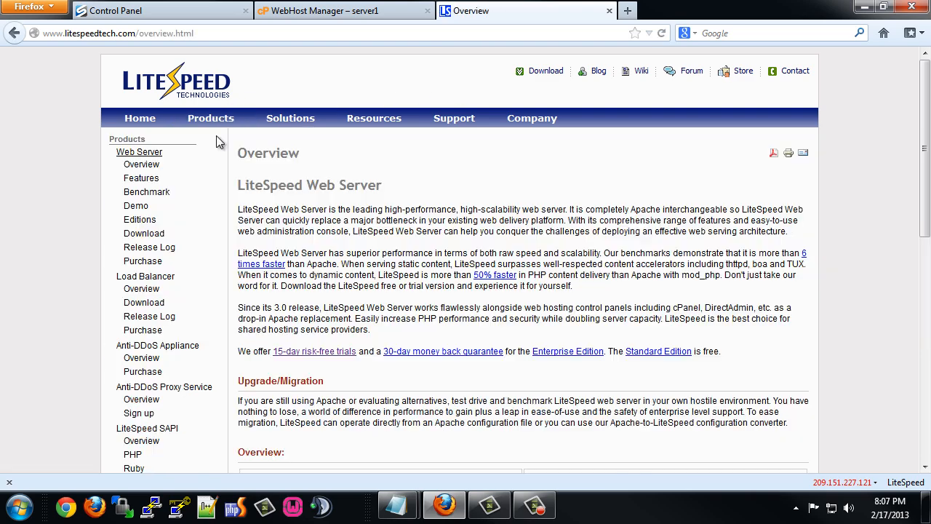
left_click(300, 354)
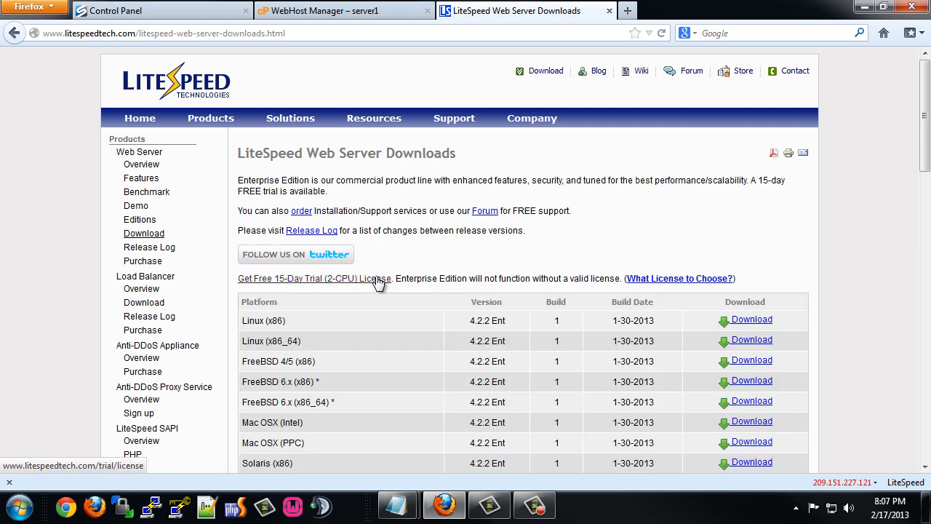
Request the free 15-day LiteSpeed trial and agree to the licence agreement.
left_click(304, 279)
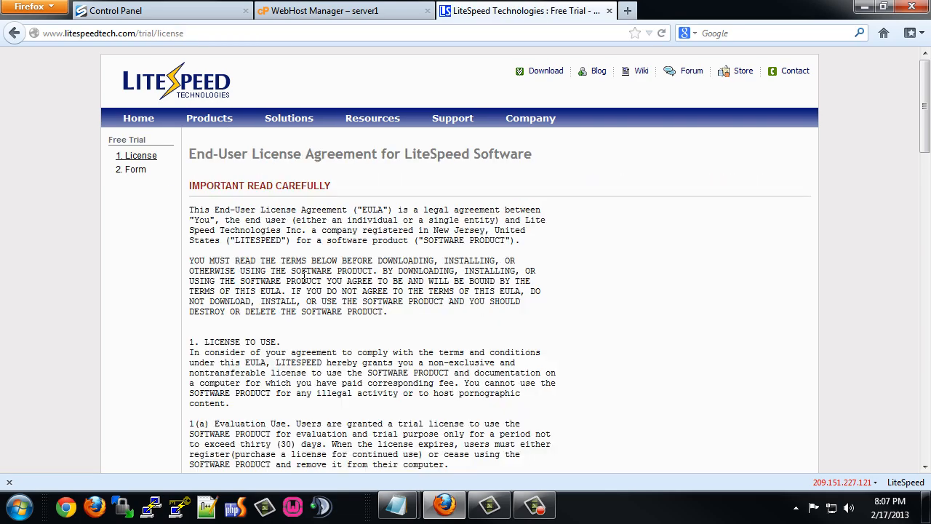
scroll(305, 320, "down", 15)
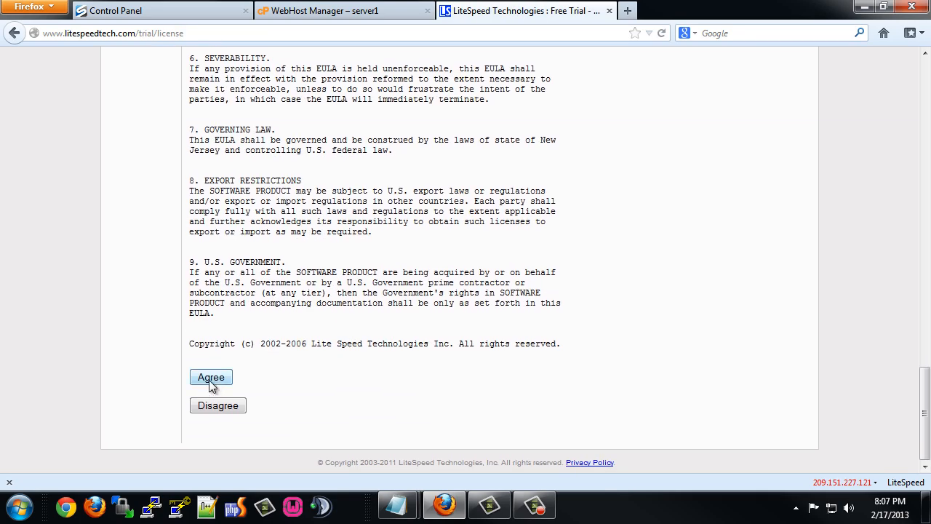
left_click(210, 381)
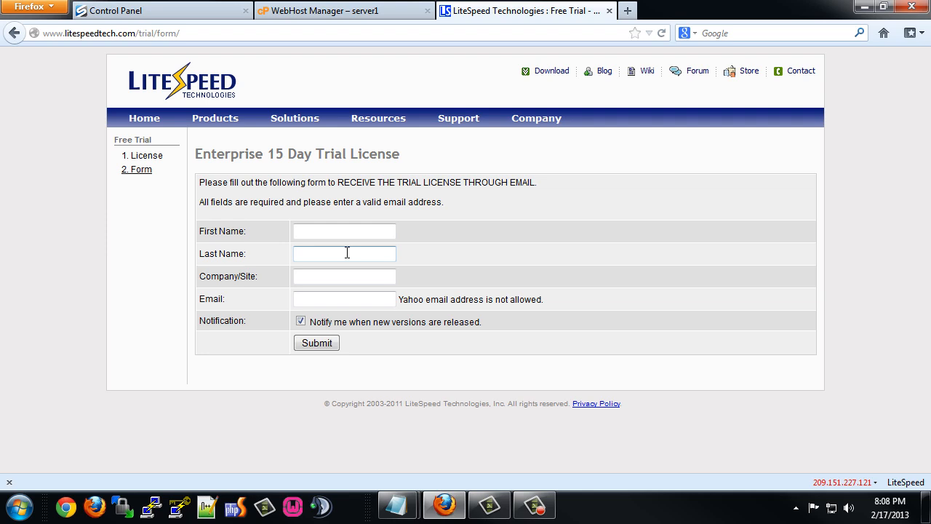
left_click(552, 73)
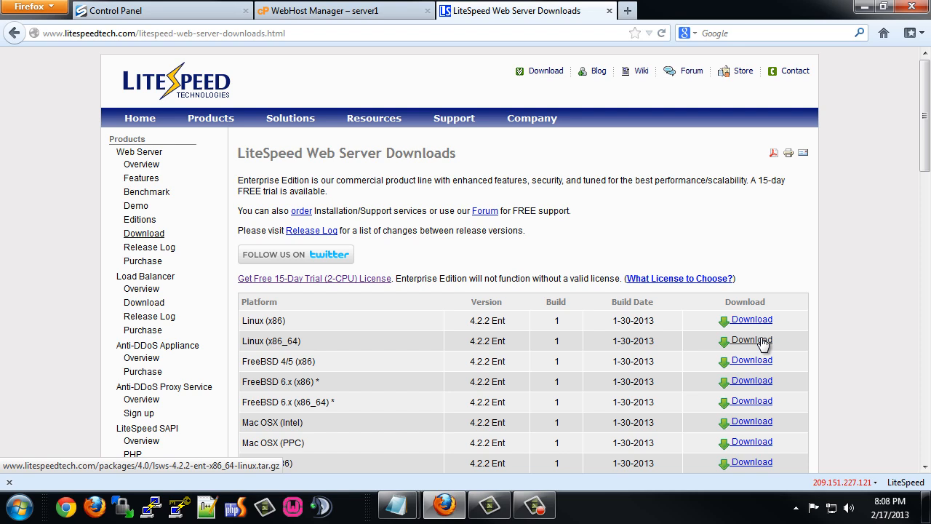
Copy the Linux (x86_64) download link and close the LiteSpeed tab.
right_click(763, 345)
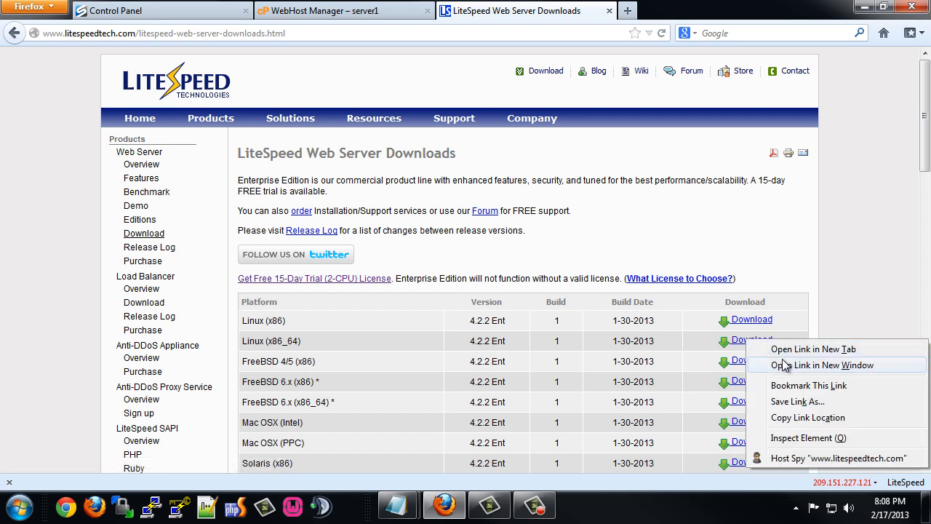
left_click(781, 417)
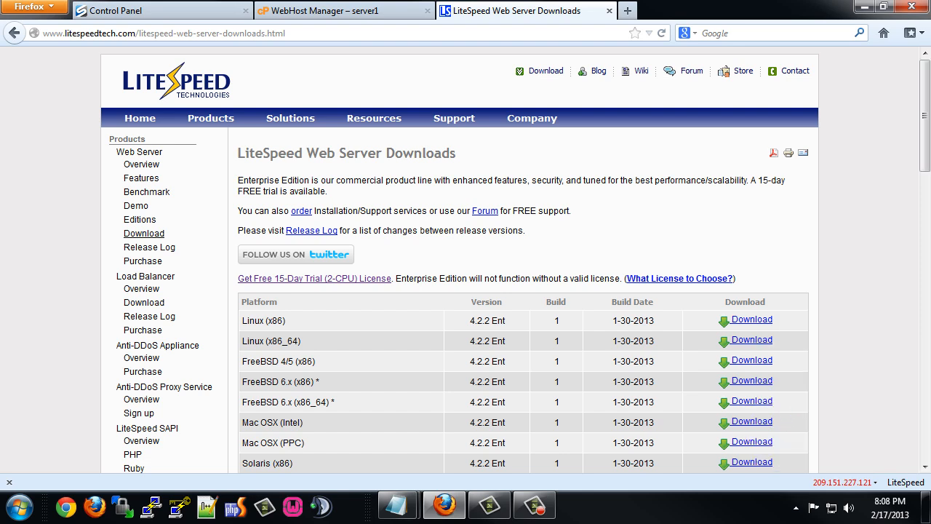
key("alt+Tab")
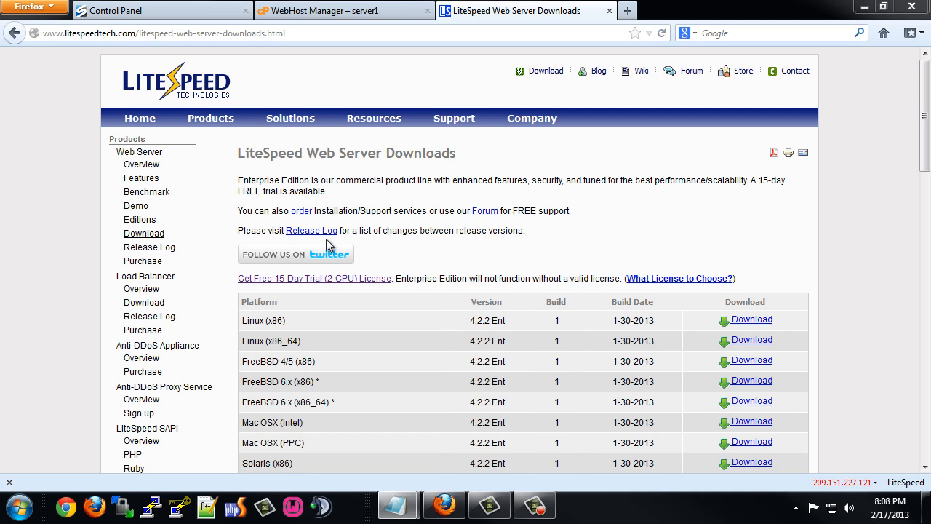
left_click(593, 16)
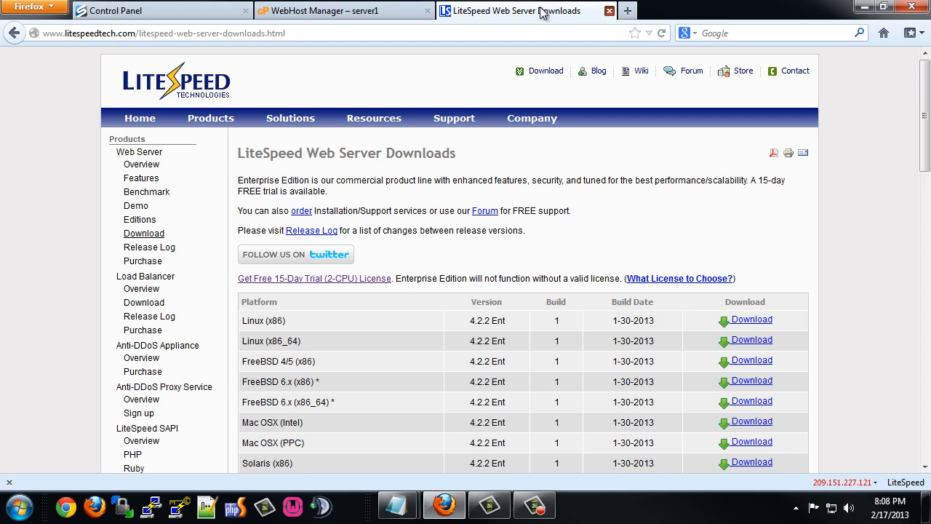
middle_click(545, 13)
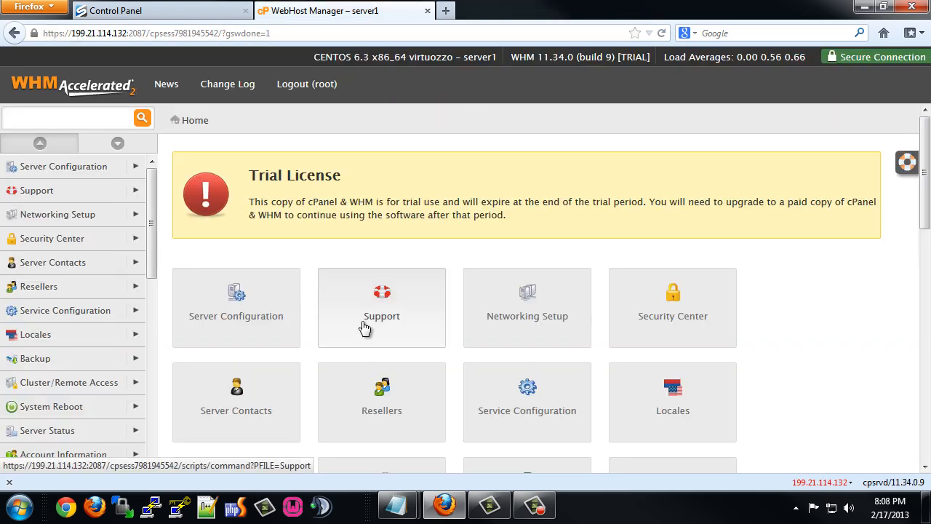
Minimize Firefox to reveal the DFG Hosting desktop wallpaper.
left_click(864, 7)
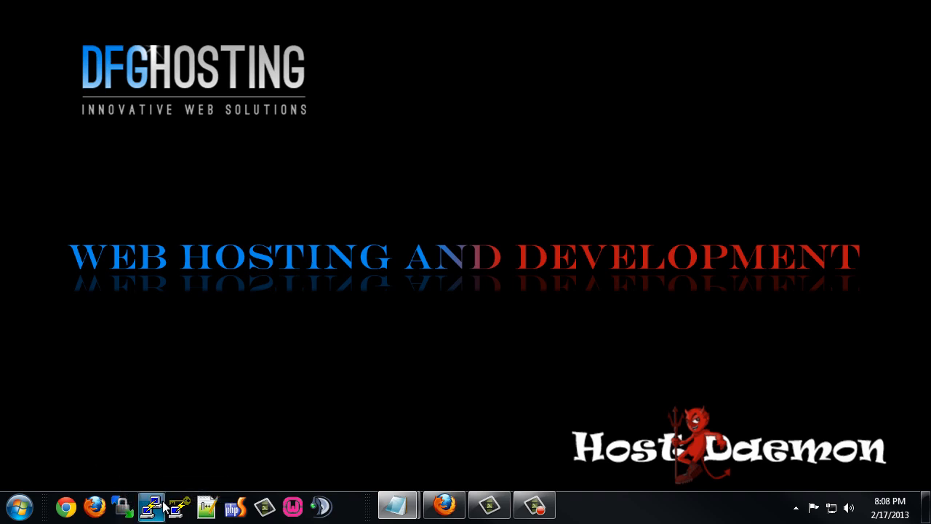
Log in with WinSCP to 199.21.114.132 as root, accepting the new host key.
left_click(123, 510)
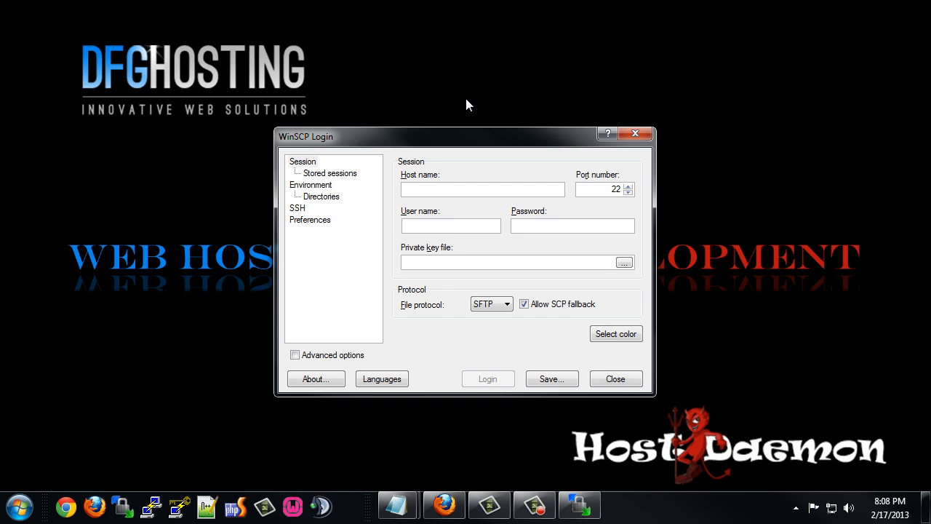
type("199")
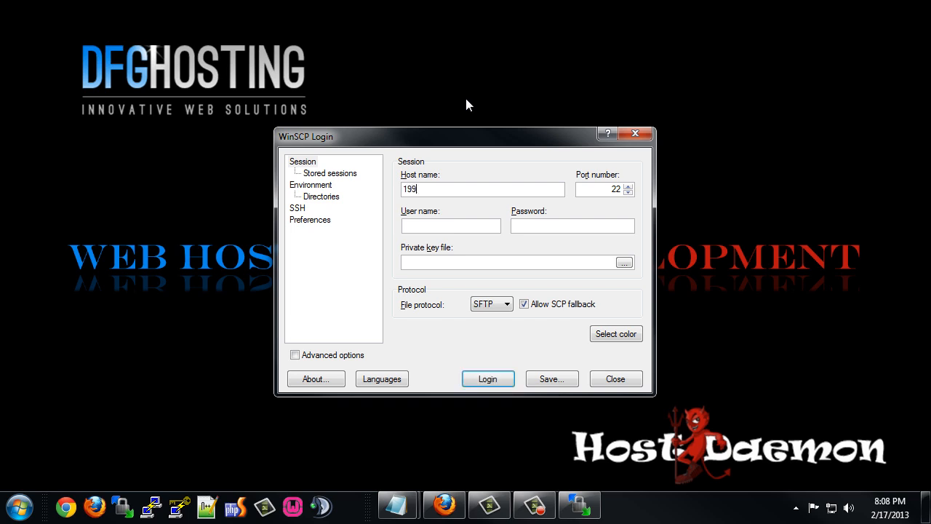
type(".21.114.132")
left_click(460, 224)
type("roo")
type("•••••")
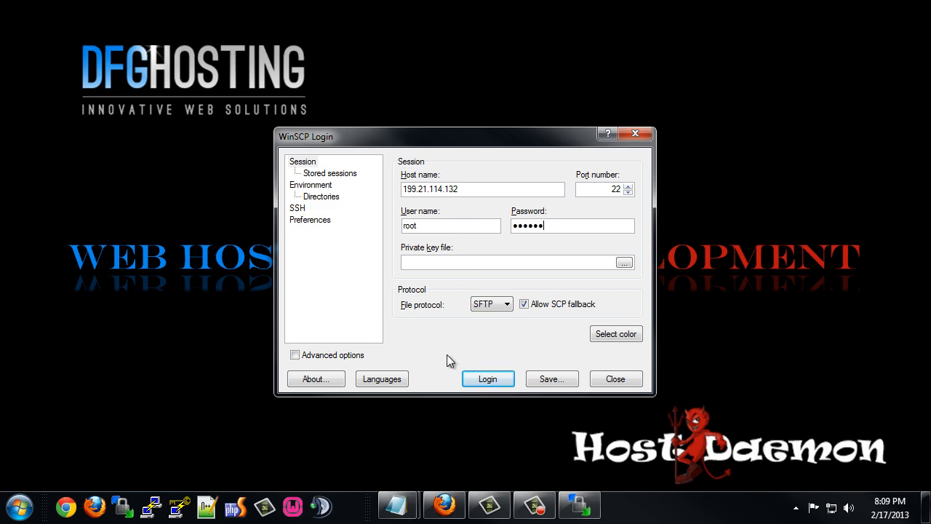
left_click(495, 378)
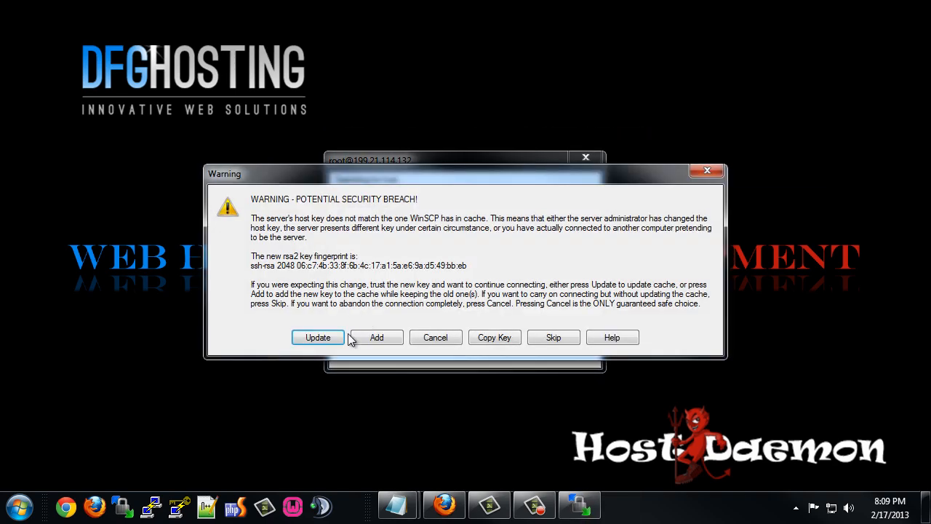
left_click(325, 332)
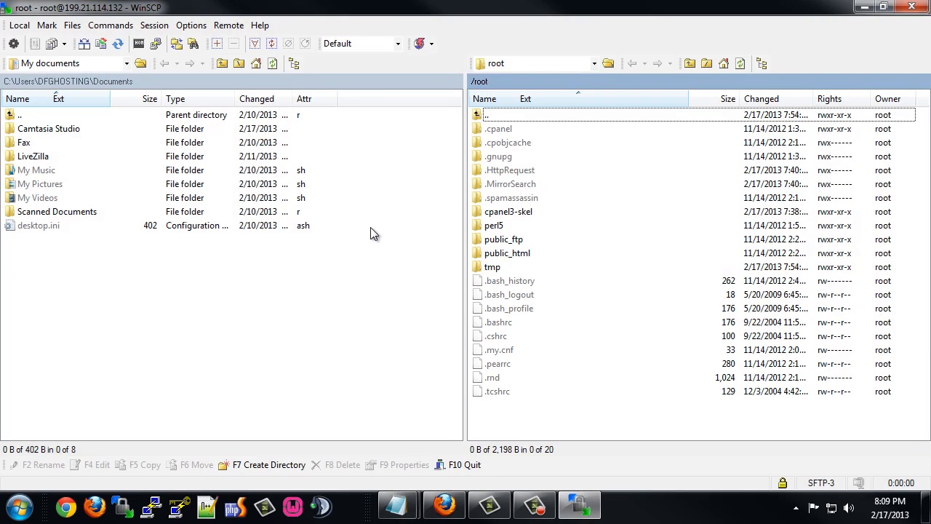
Browse the server's / directory and home folder, then return to /.
left_click(594, 63)
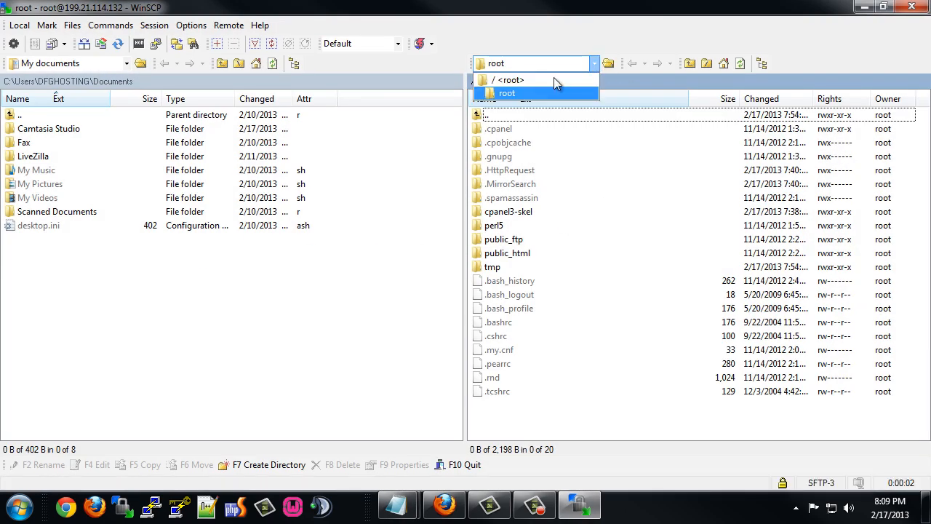
left_click(500, 83)
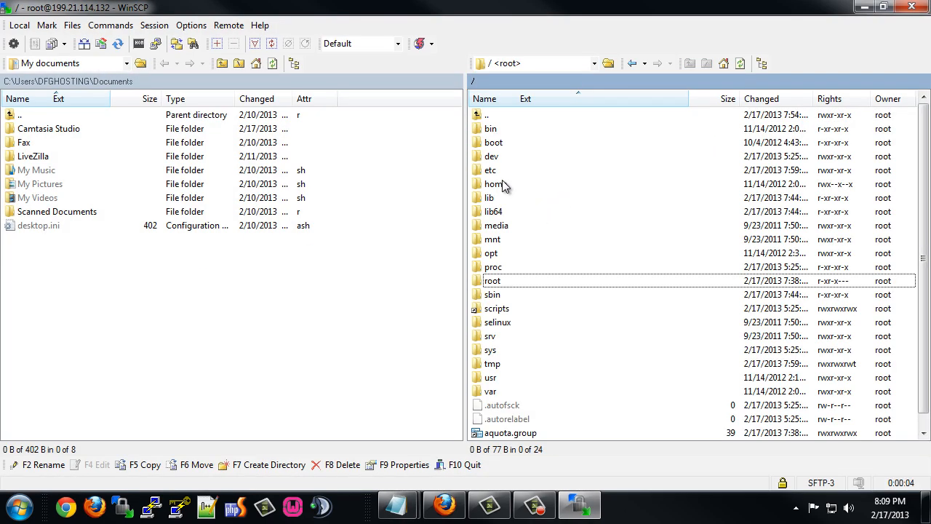
double_click(501, 186)
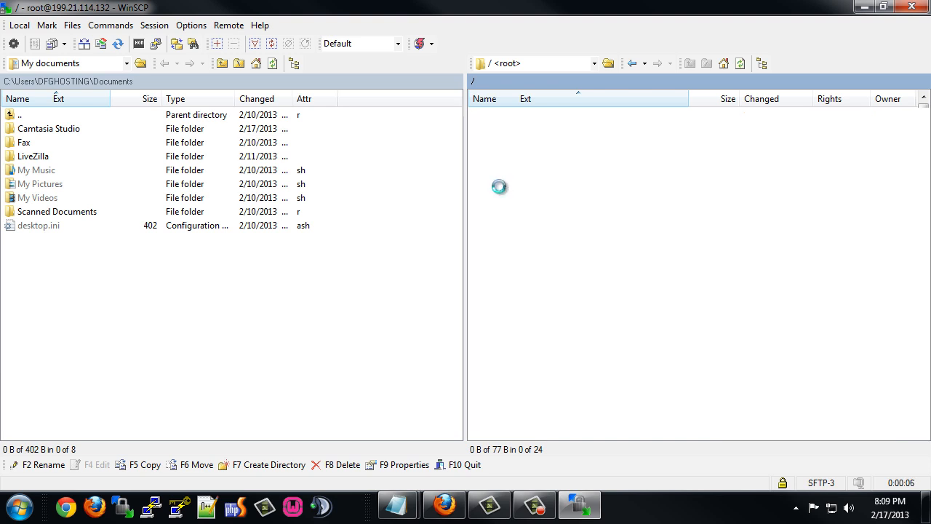
left_click(631, 64)
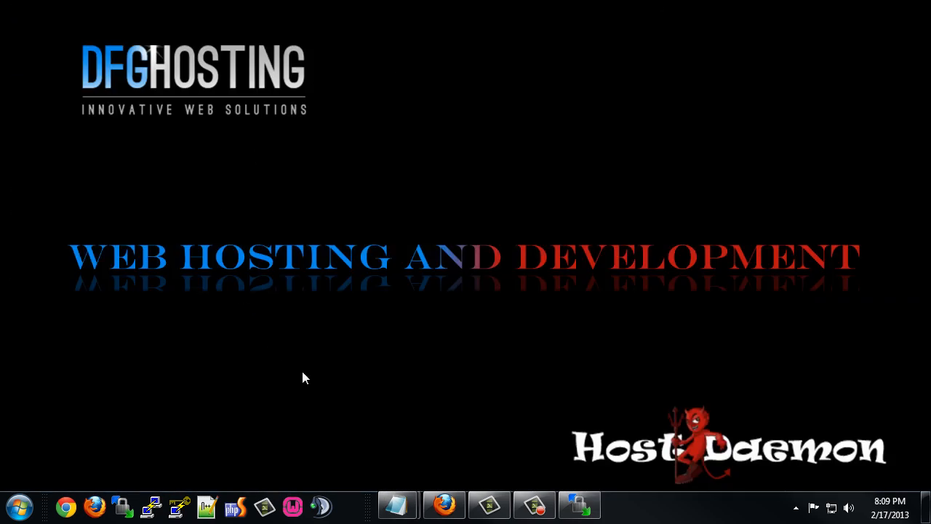
Load WHM's Security Center > Manage root's SSH Keys page, then minimize Firefox.
left_click(446, 502)
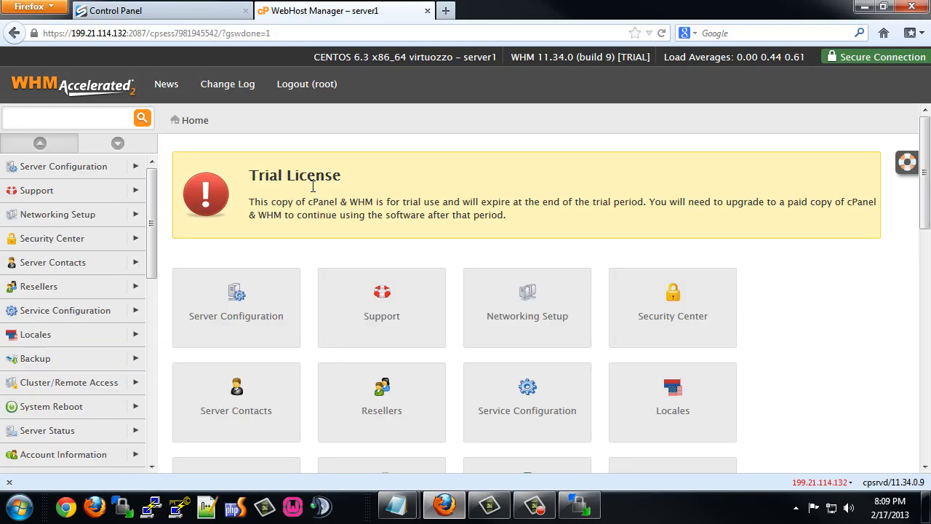
left_click(117, 145)
scroll(56, 309, "down", 5)
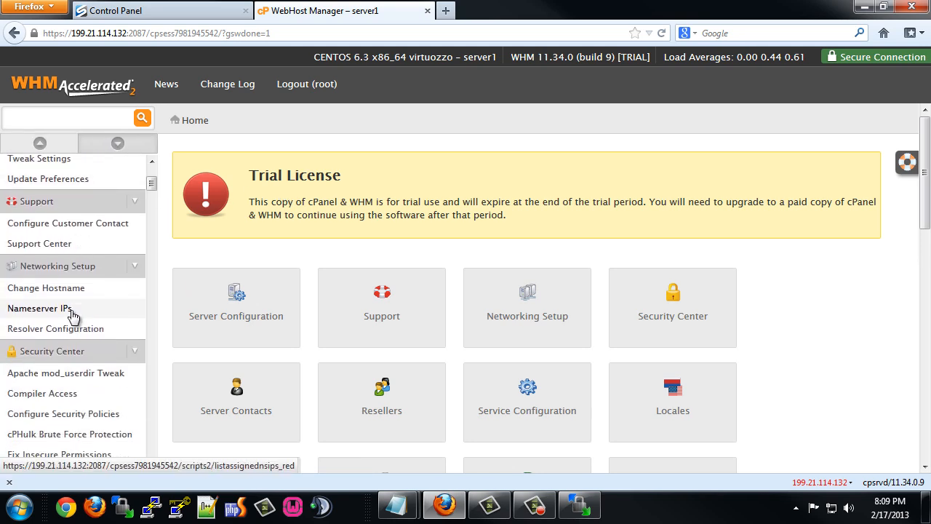
scroll(67, 333, "down", 1)
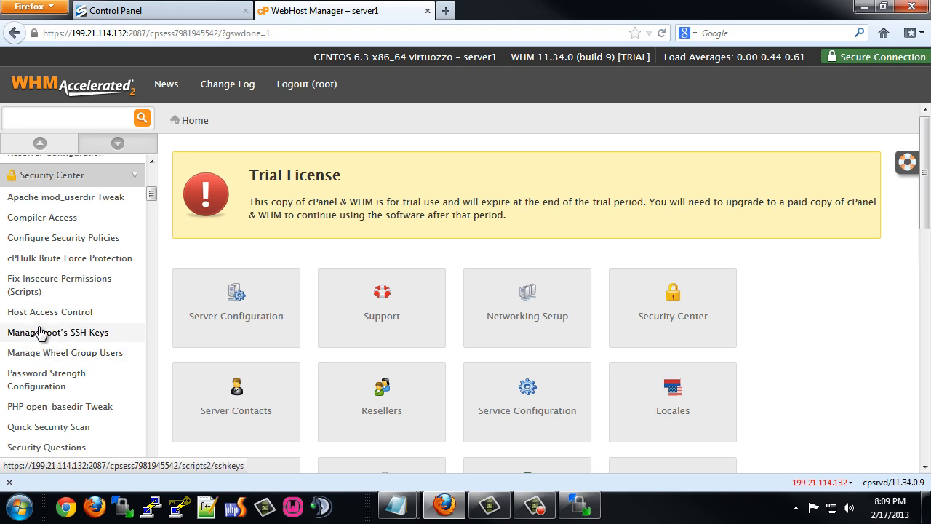
left_click(56, 333)
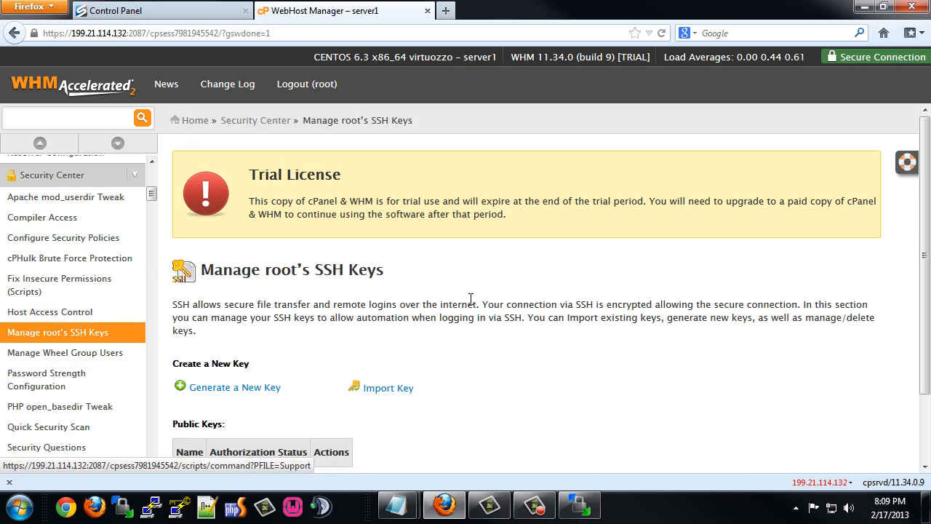
scroll(262, 368, "down", 2)
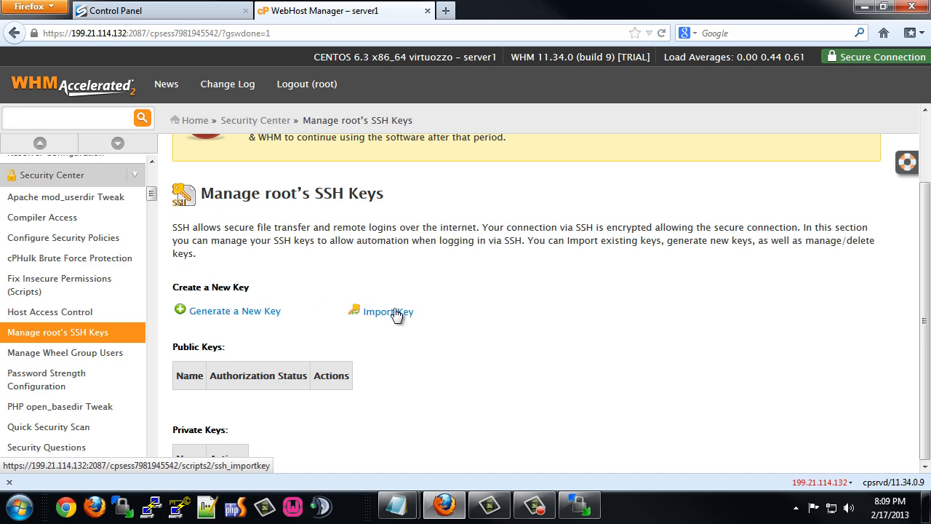
left_click(866, 8)
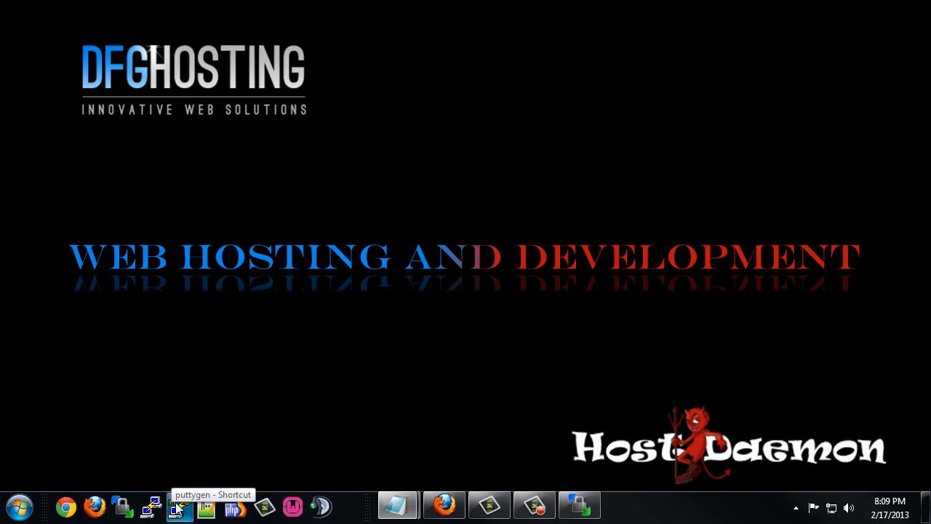
Generate a 1024-bit SSH-2 RSA key pair in PuTTYgen with a confirmed passphrase.
left_click(178, 508)
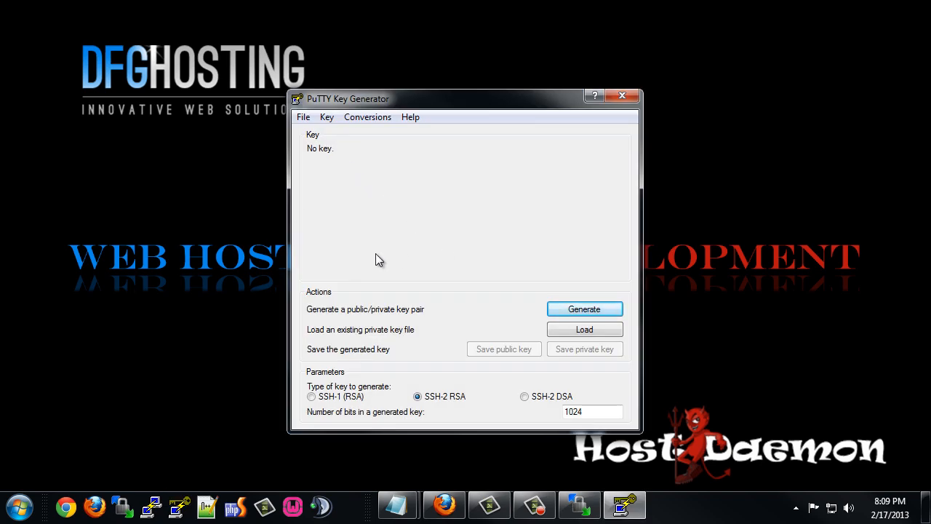
left_click(590, 313)
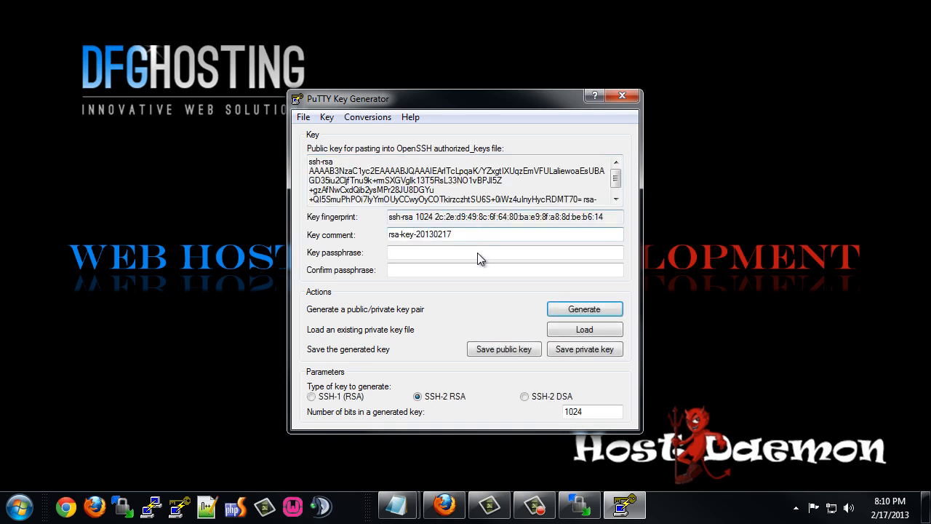
left_click(409, 252)
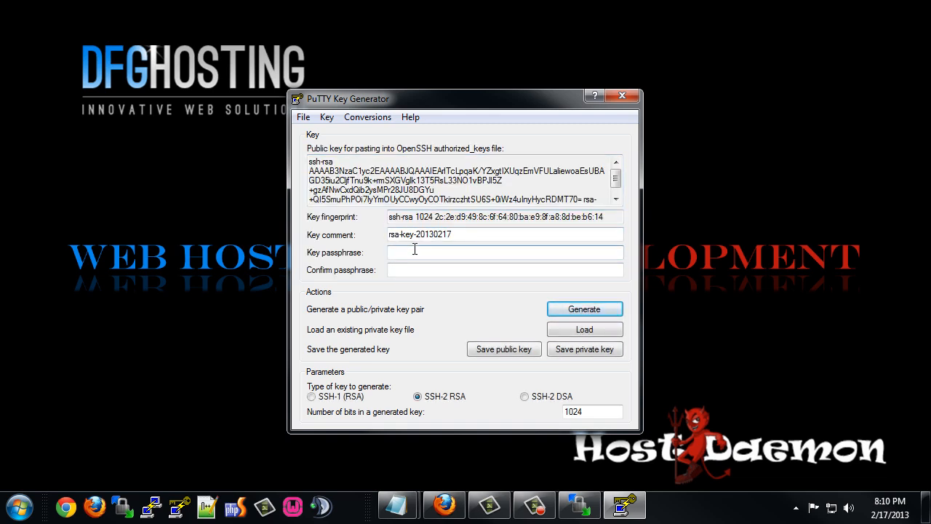
type("••••••")
key("BackSpace")
key("BackSpace")
key("BackSpace")
key("BackSpace")
key("BackSpace")
key("BackSpace")
type("••••••")
key("Tab")
type("••••••")
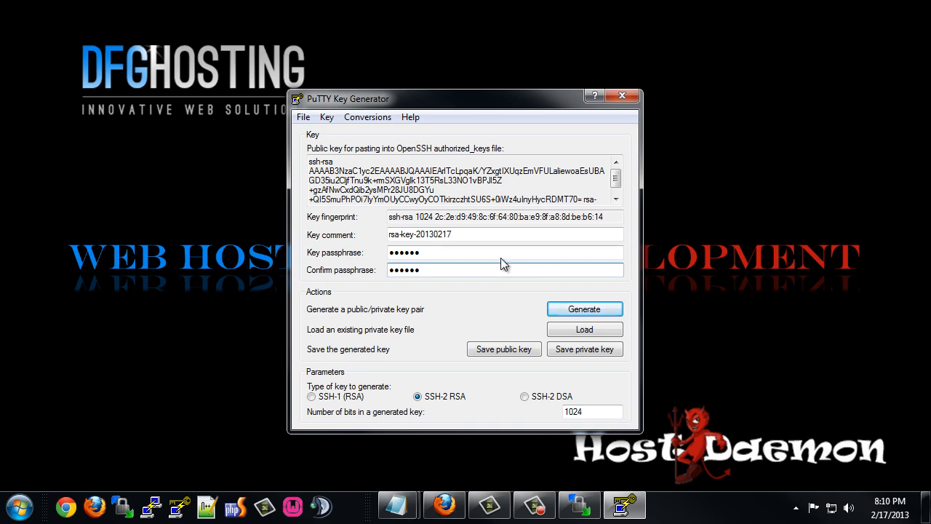
Save the public key as ssh-public in a new Documents folder named server-keys.
left_click(504, 350)
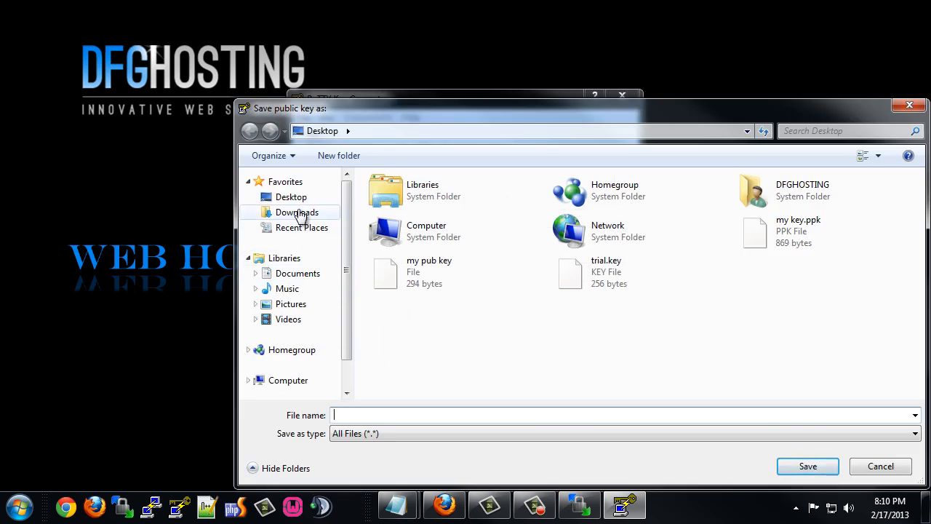
left_click(298, 276)
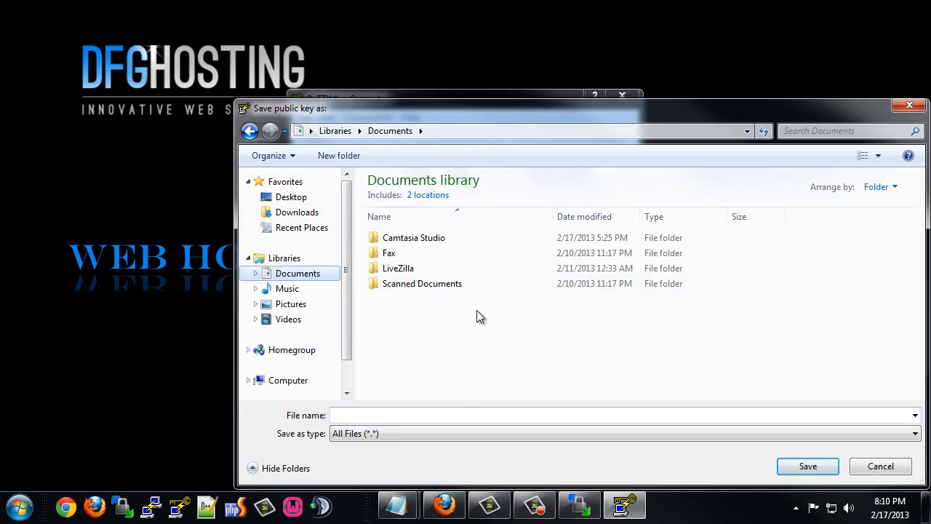
left_click(340, 155)
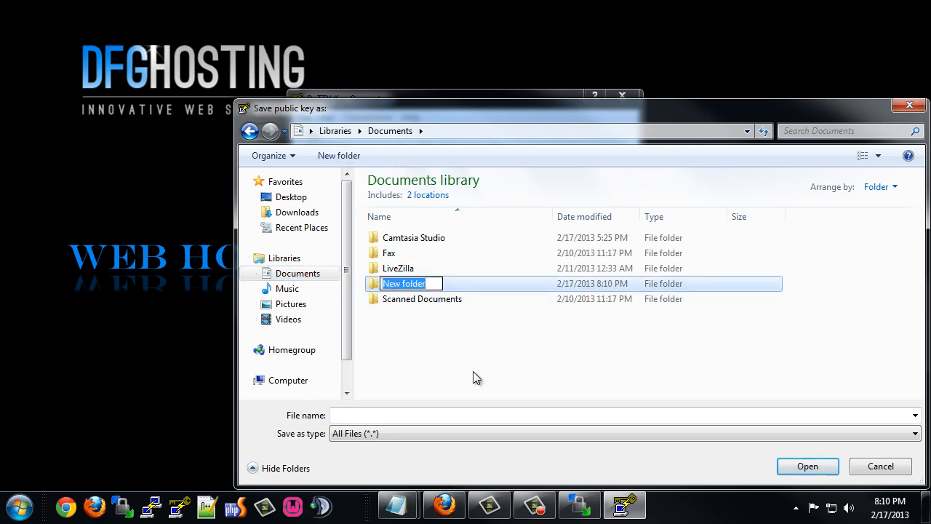
type("server-k")
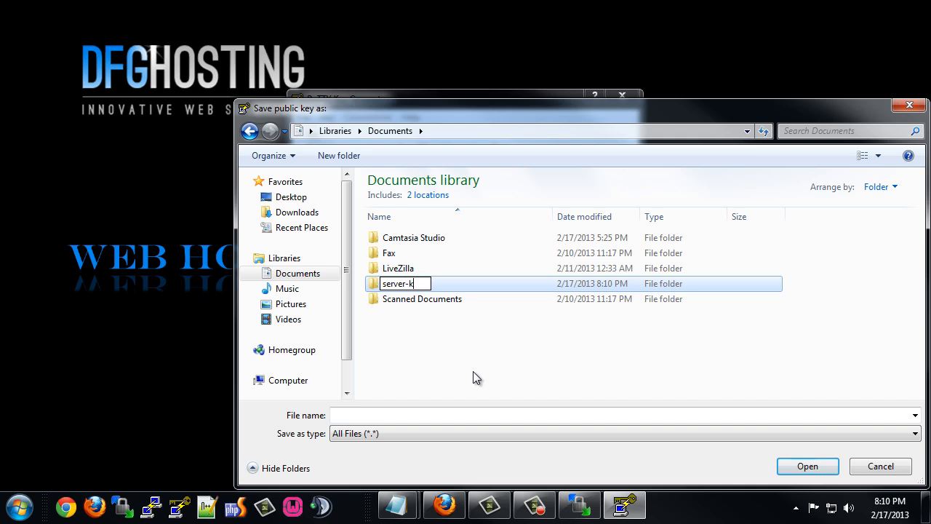
type("eys")
left_click(474, 373)
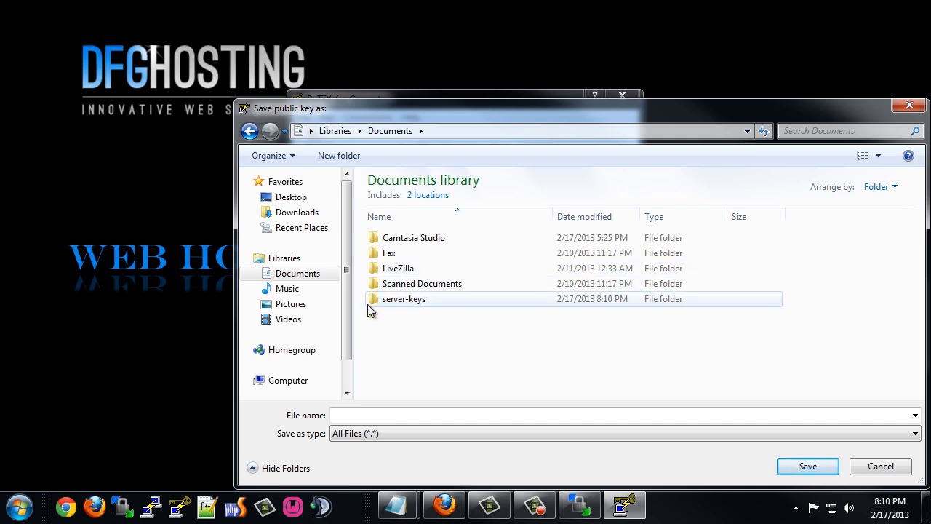
double_click(369, 300)
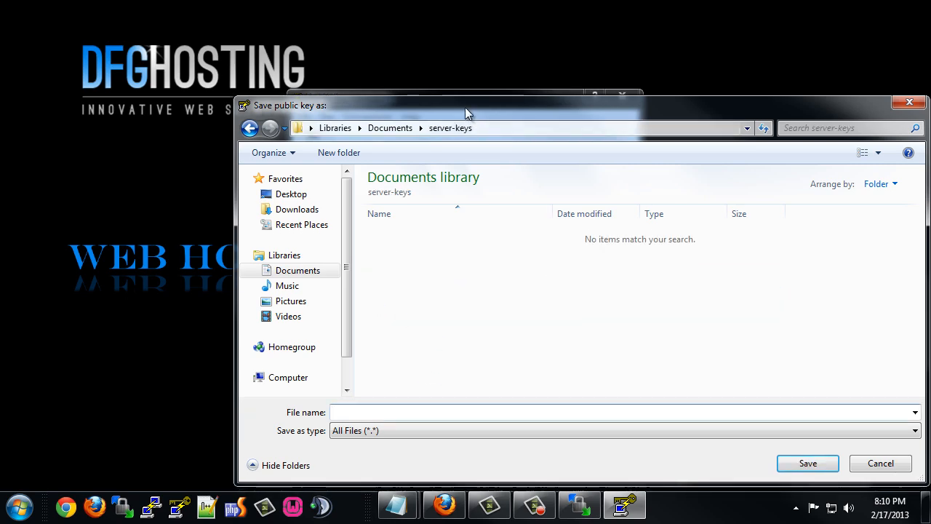
left_click_drag(465, 107, 397, 97)
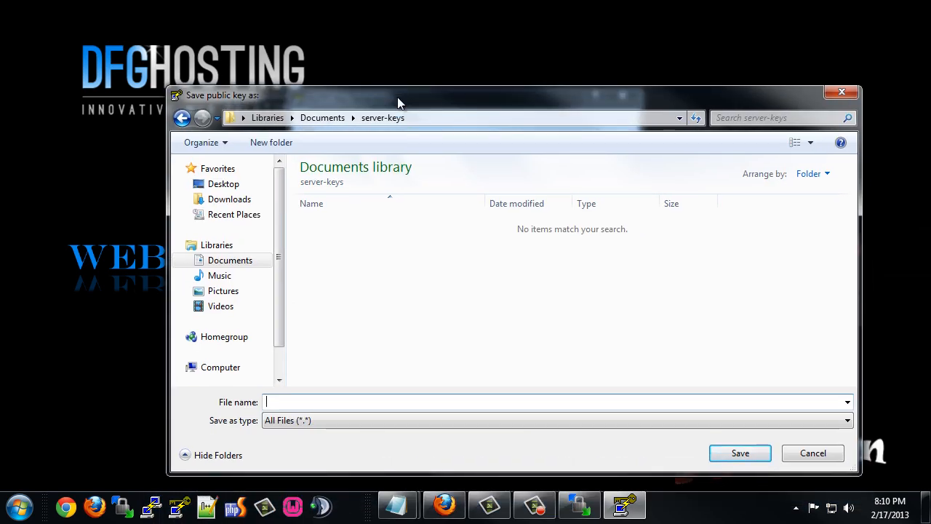
type("ssh-public")
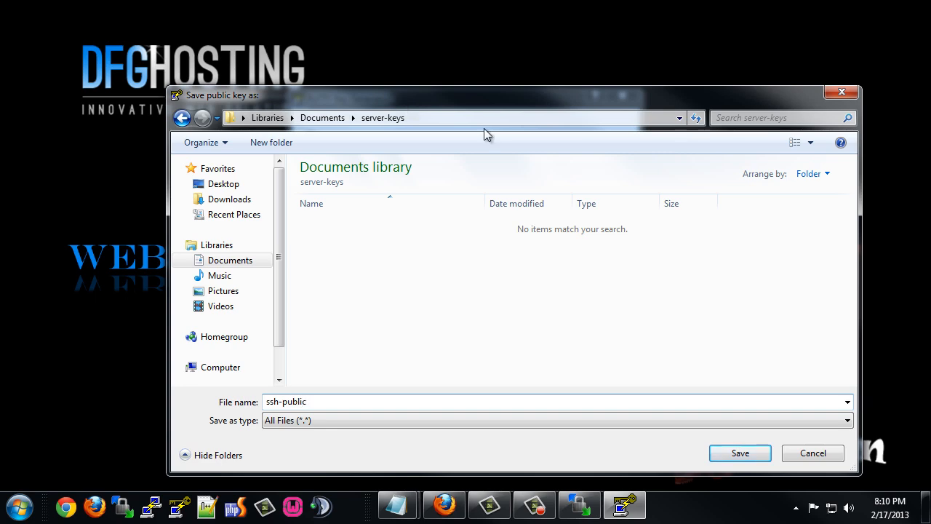
left_click(739, 452)
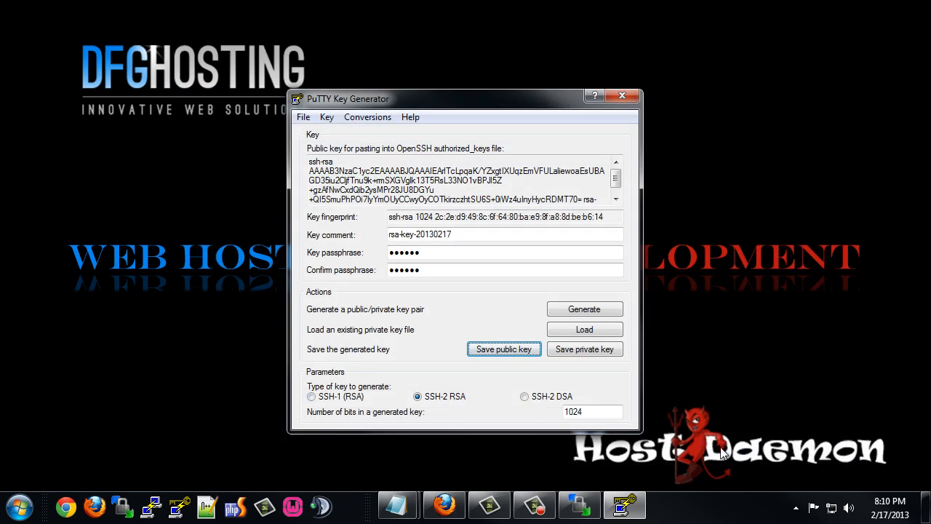
Save the private key as ssh-private and close PuTTYgen.
left_click(582, 348)
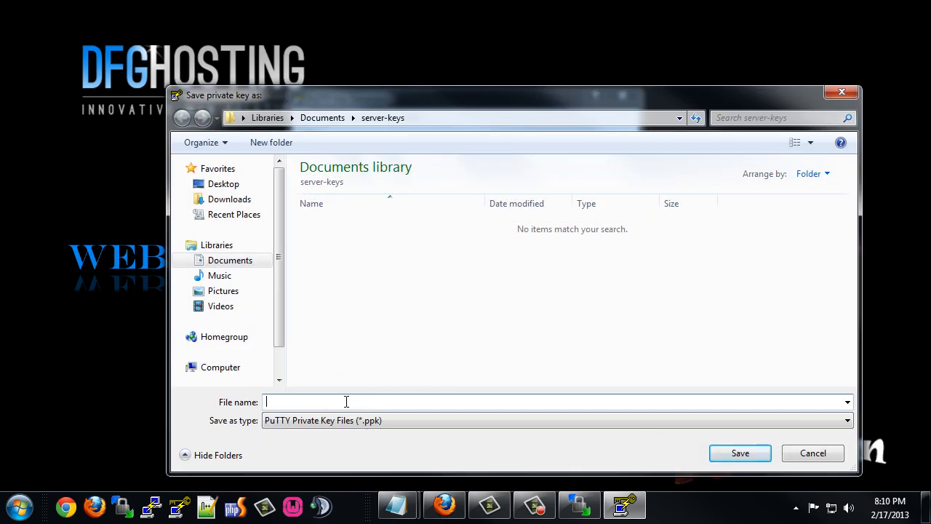
type("ssh-")
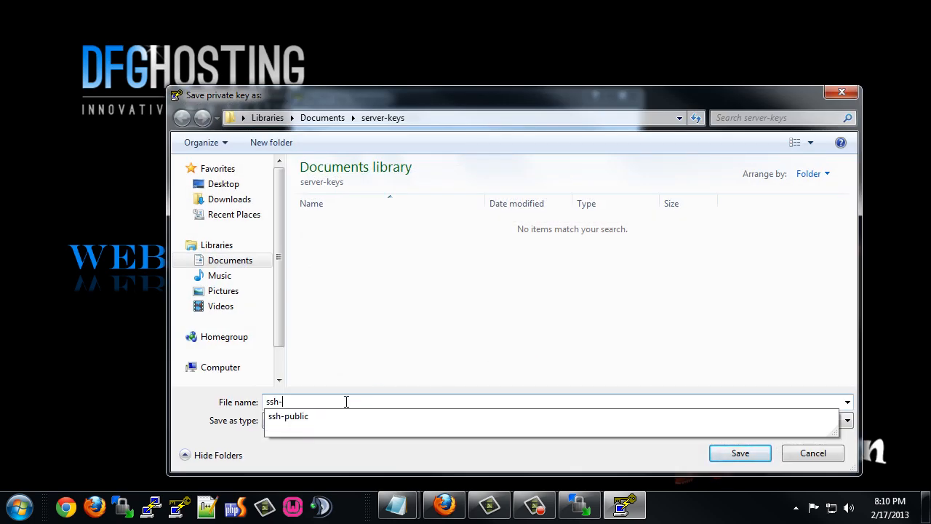
type("private")
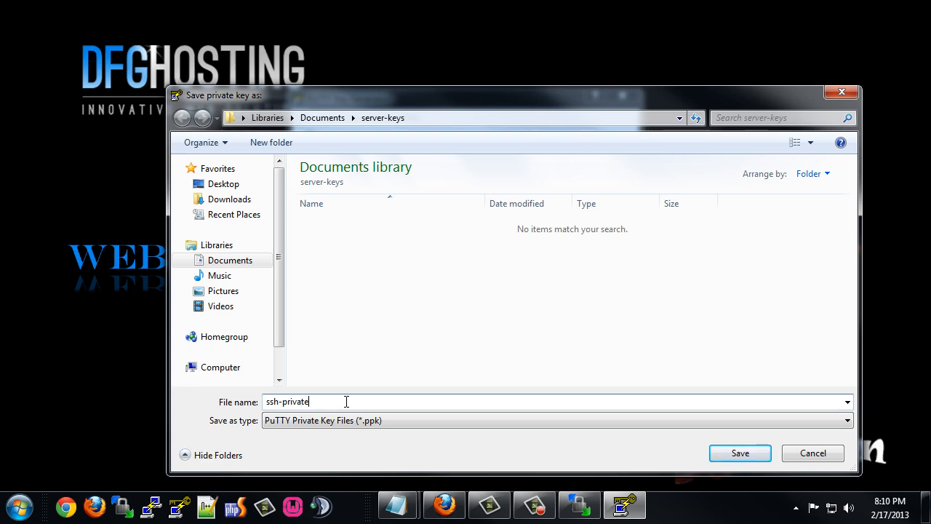
left_click(748, 451)
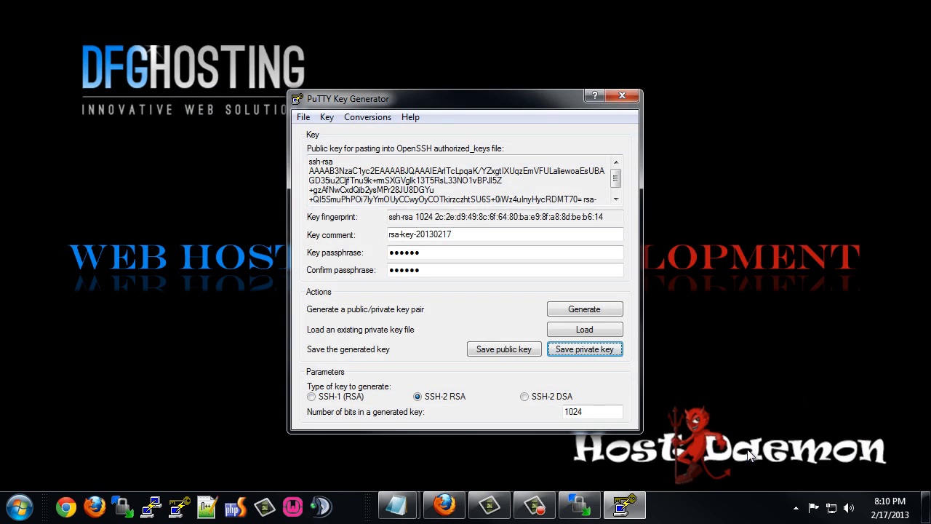
left_click(622, 98)
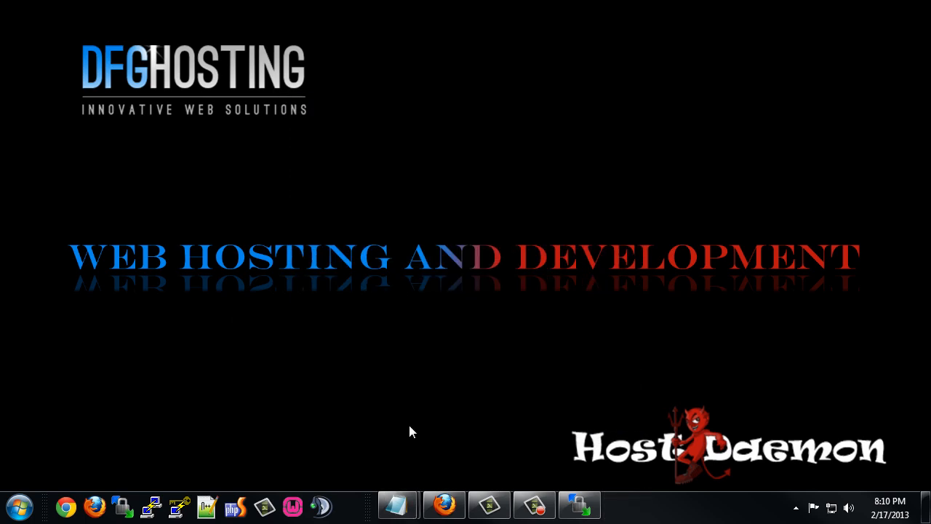
Open WHM's SSH key import form, rename the key to sshkey and enter the private key passphrase.
left_click(444, 505)
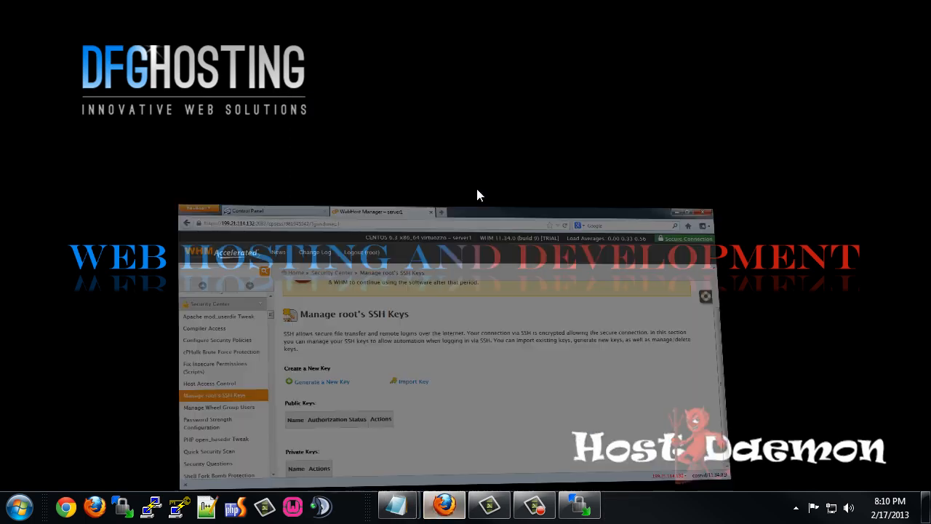
left_click(378, 318)
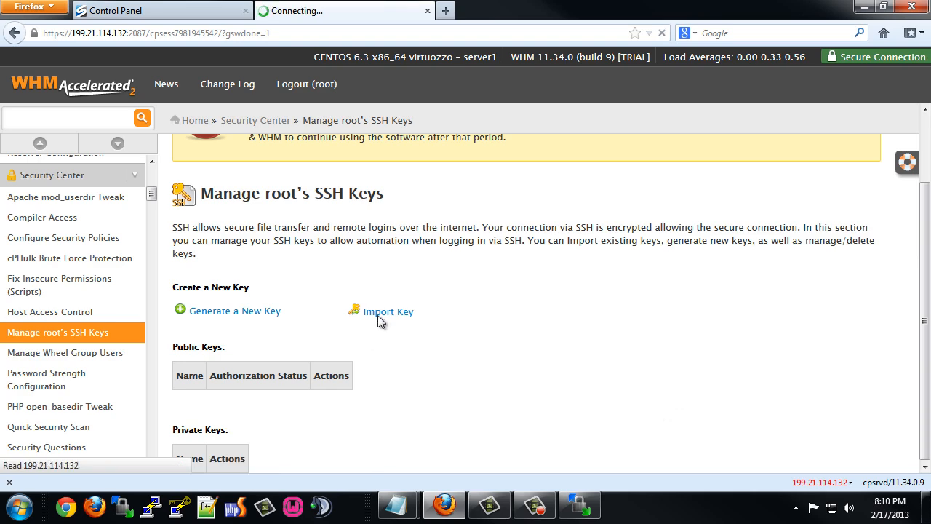
scroll(367, 309, "down", 4)
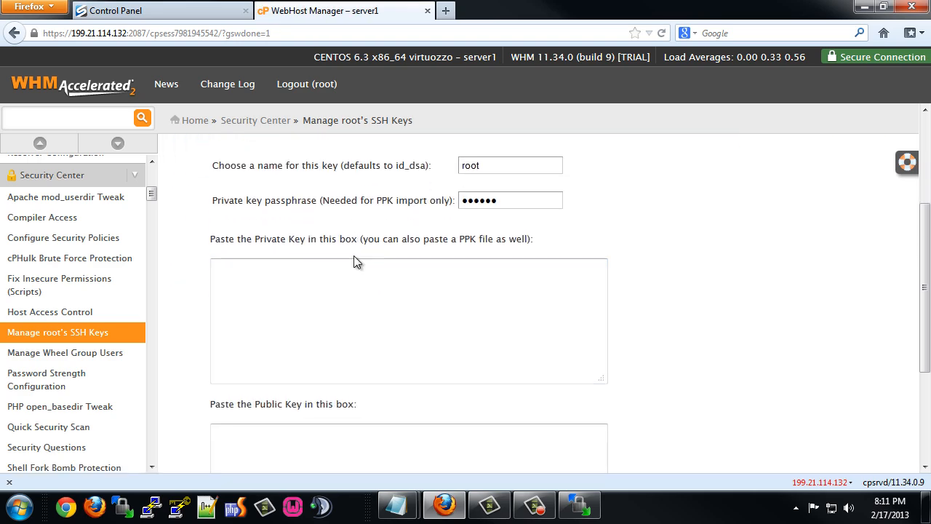
scroll(364, 264, "up", 2)
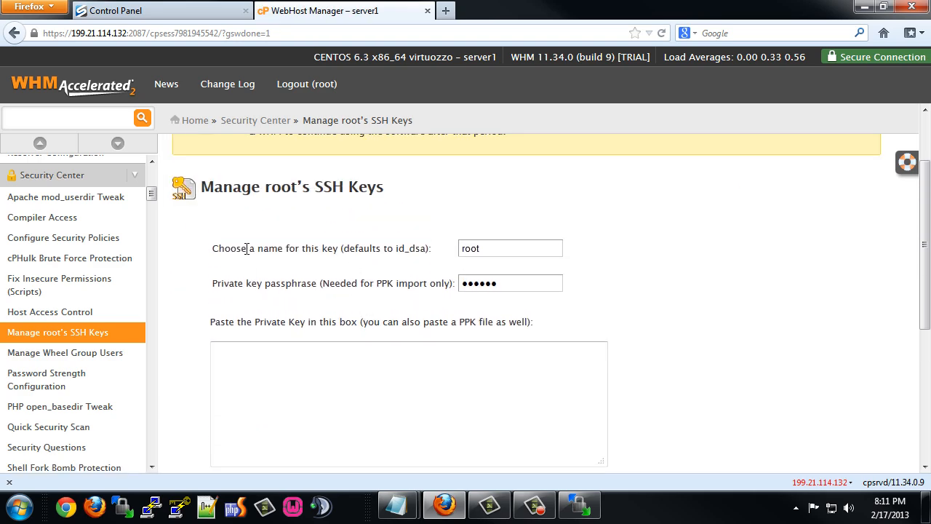
left_click_drag(485, 247, 440, 239)
type("ssh")
type("key")
left_click_drag(502, 285, 440, 278)
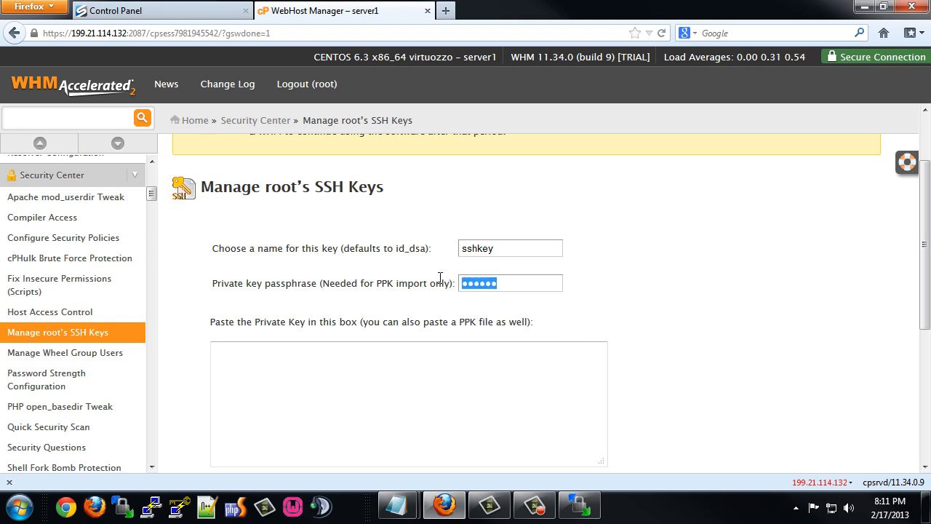
type("test")
Paste the ssh-private.ppk text from Notepad++ into WHM's private key box.
left_click(19, 507)
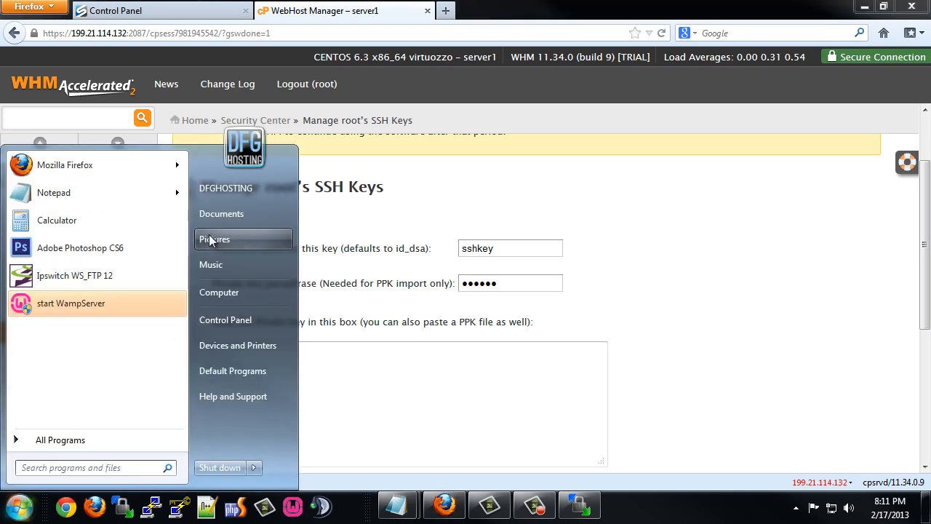
left_click(223, 213)
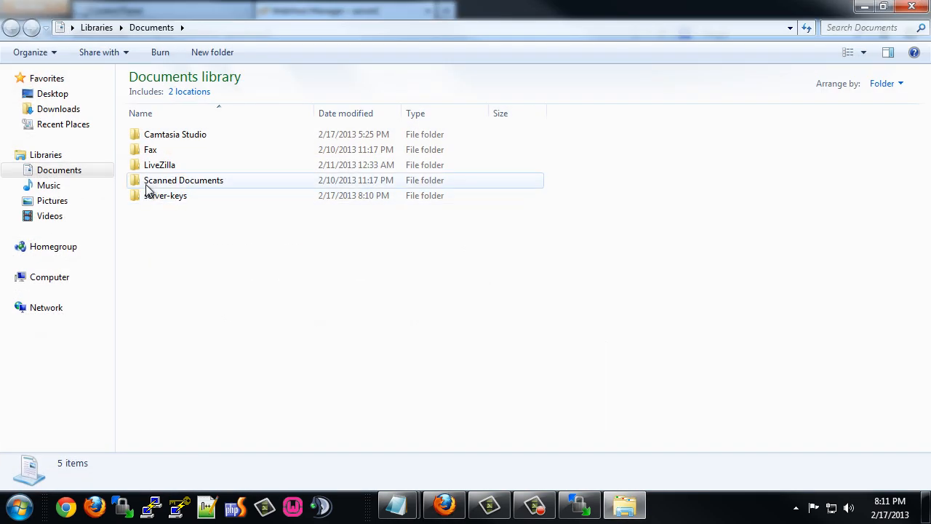
double_click(149, 201)
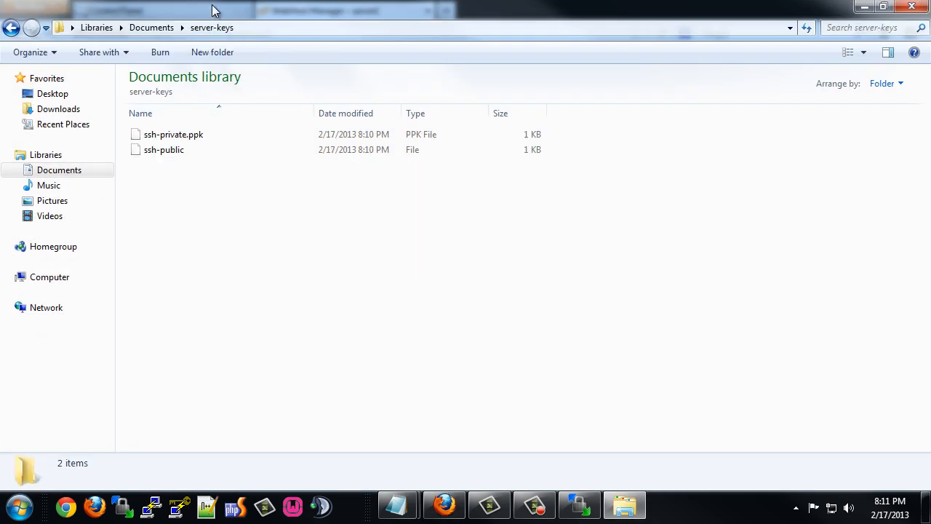
left_click_drag(244, 9, 535, 129)
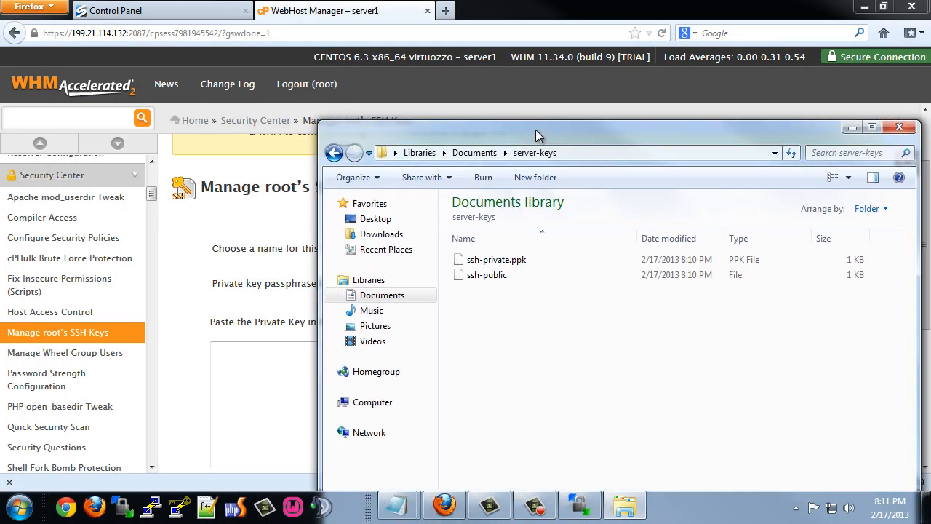
left_click(493, 262)
right_click(492, 262)
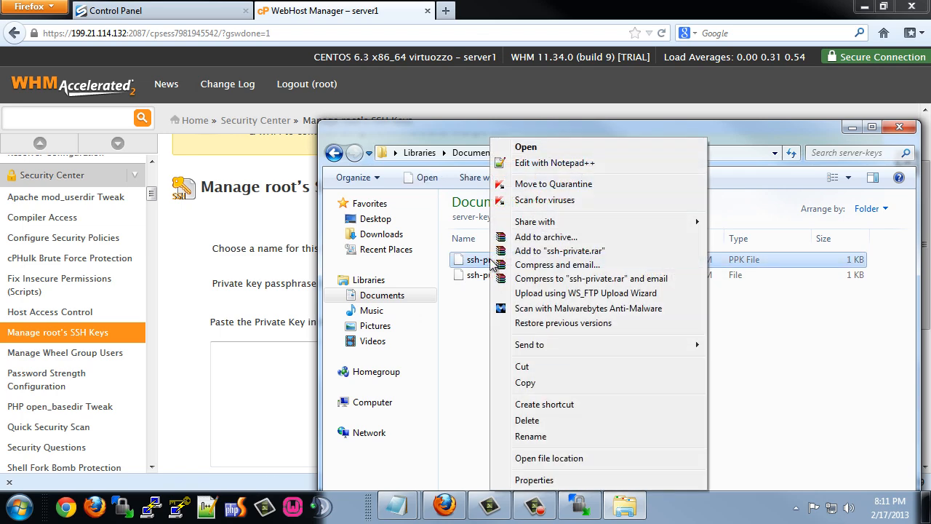
left_click(554, 164)
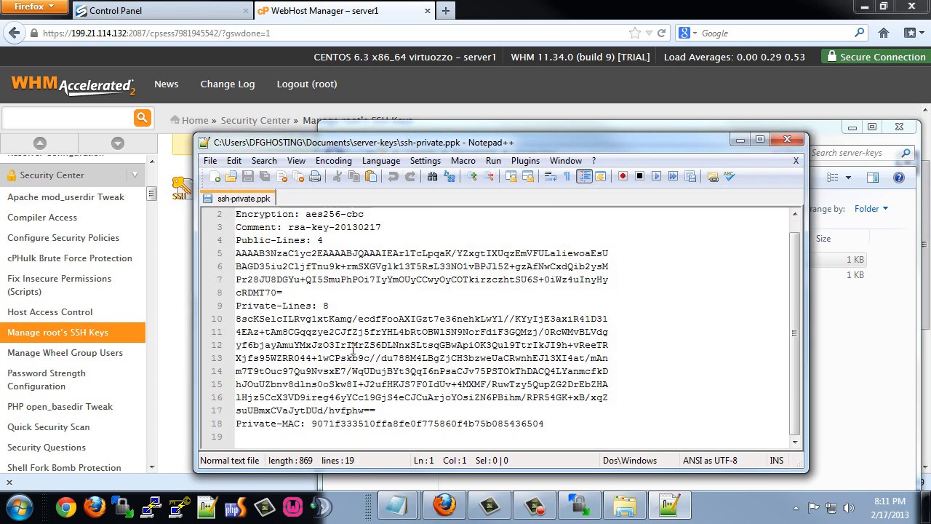
scroll(352, 349, "down", 1)
left_click_drag(545, 424, 230, 206)
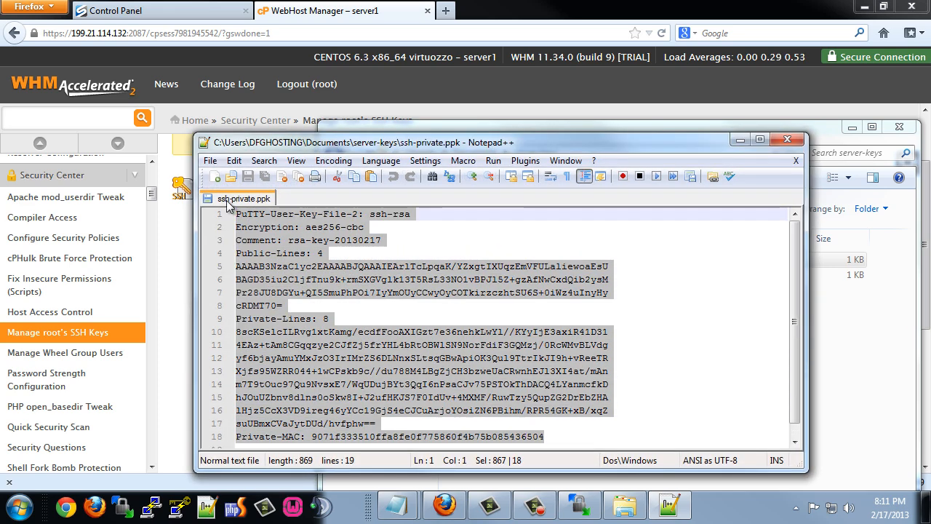
left_click(181, 256)
left_click(273, 382)
key("ctrl+v")
Paste the ssh-public key text from Notepad++ into WHM's public key box.
scroll(248, 342, "down", 6)
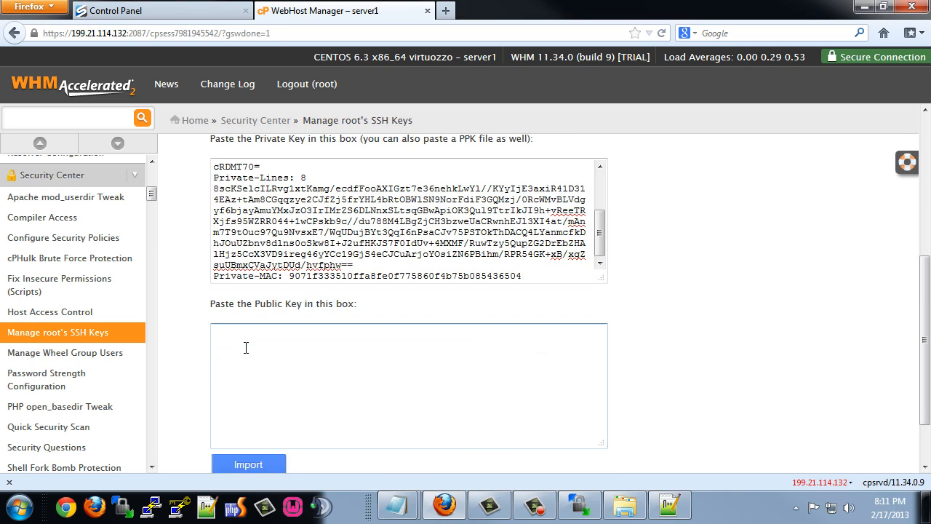
left_click(251, 285)
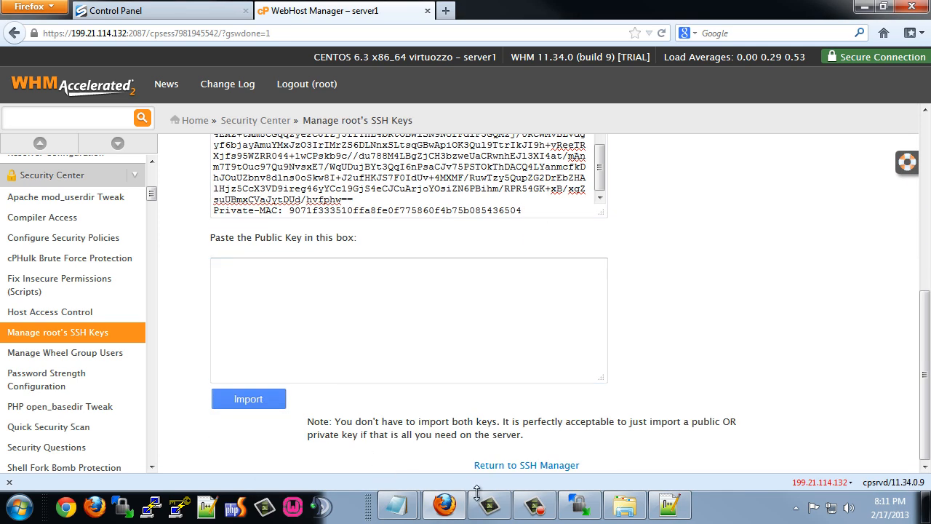
left_click(625, 503)
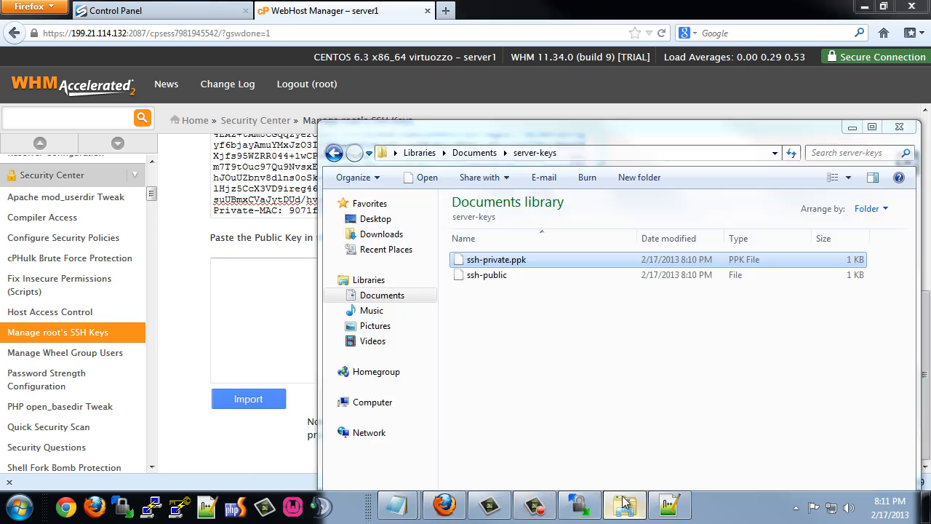
right_click(479, 277)
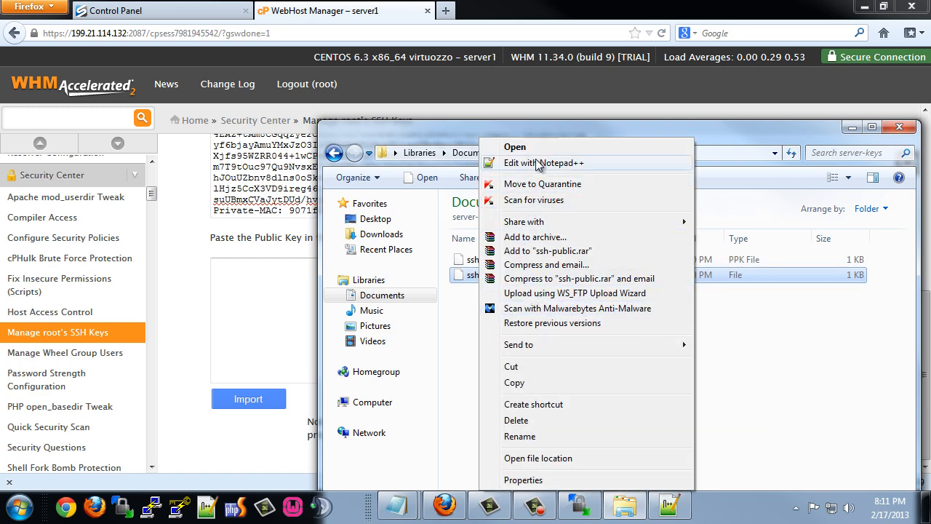
left_click(537, 163)
left_click_drag(427, 301, 229, 215)
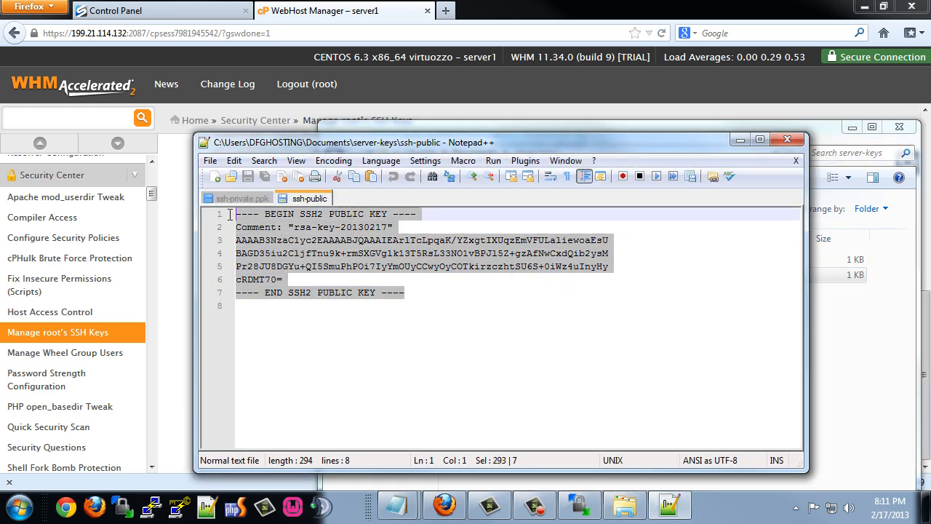
left_click(175, 320)
left_click(272, 324)
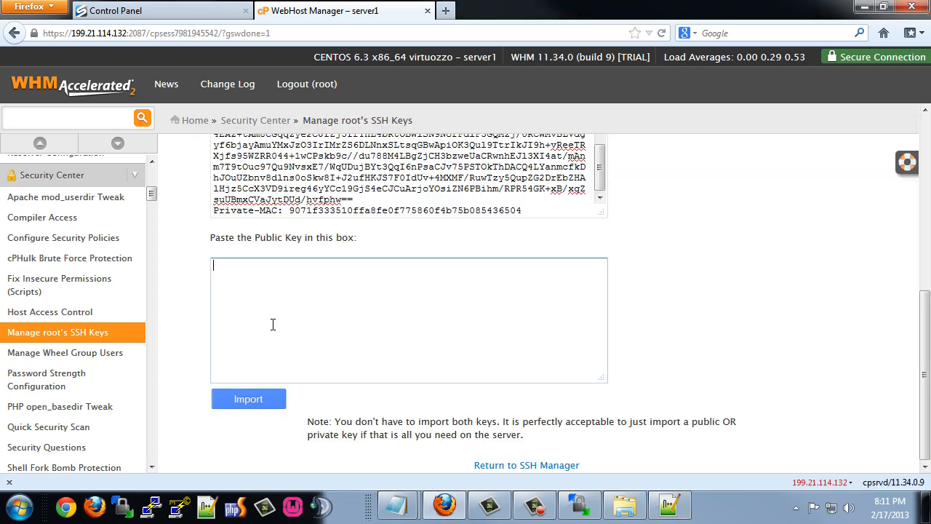
key("ctrl+v")
Import the pasted SSH key pair and return to the SSH key manager.
left_click(249, 401)
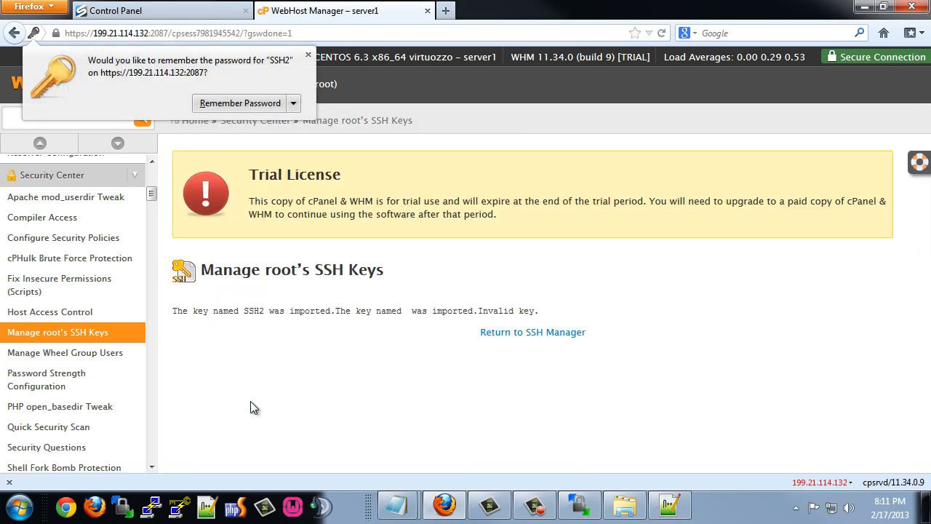
left_click(489, 335)
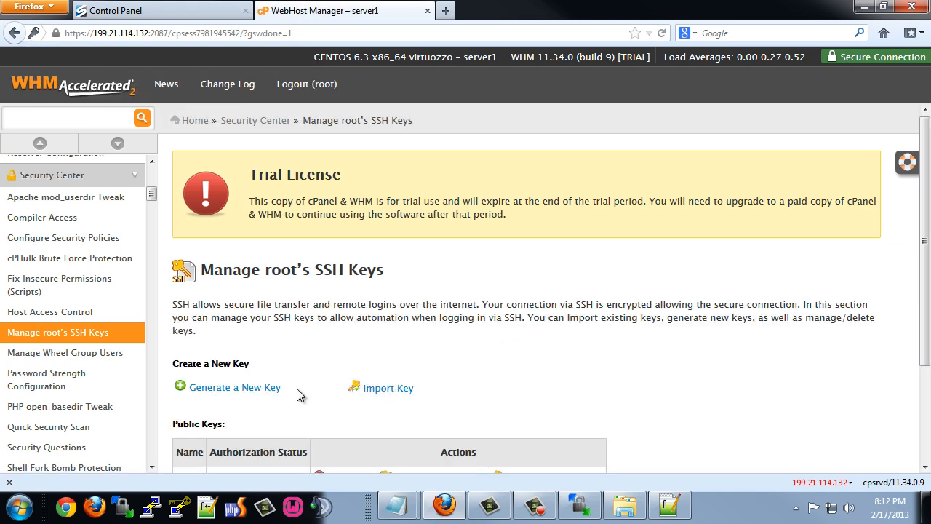
scroll(435, 415, "down", 3)
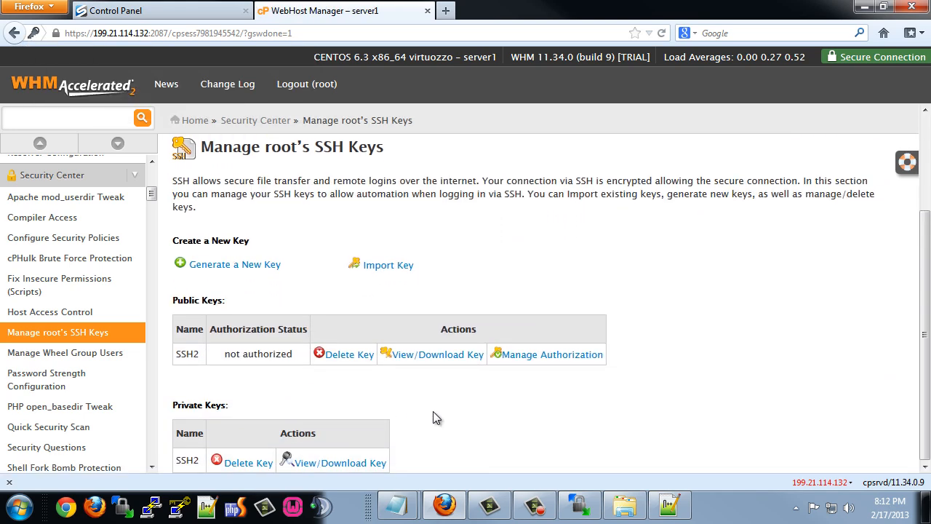
Authorize the SSH2 key for root, then minimize the browser.
left_click(533, 355)
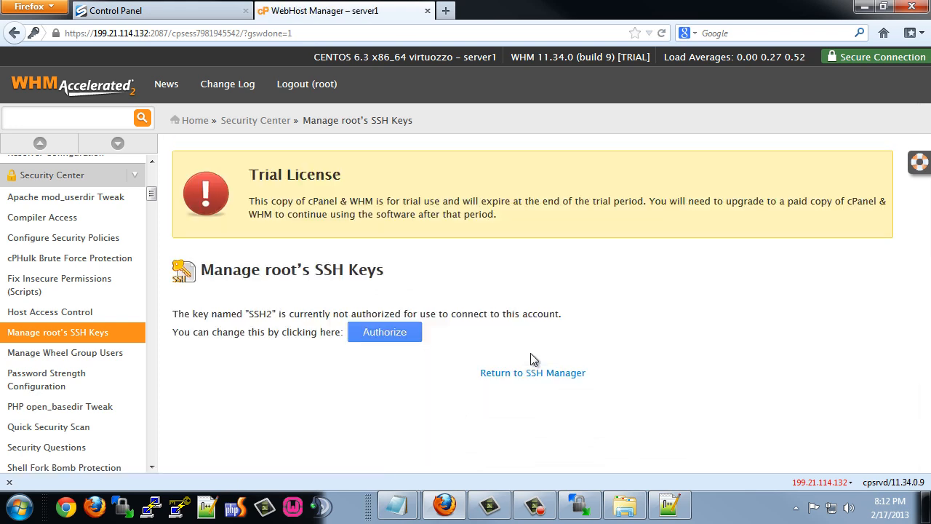
left_click(379, 336)
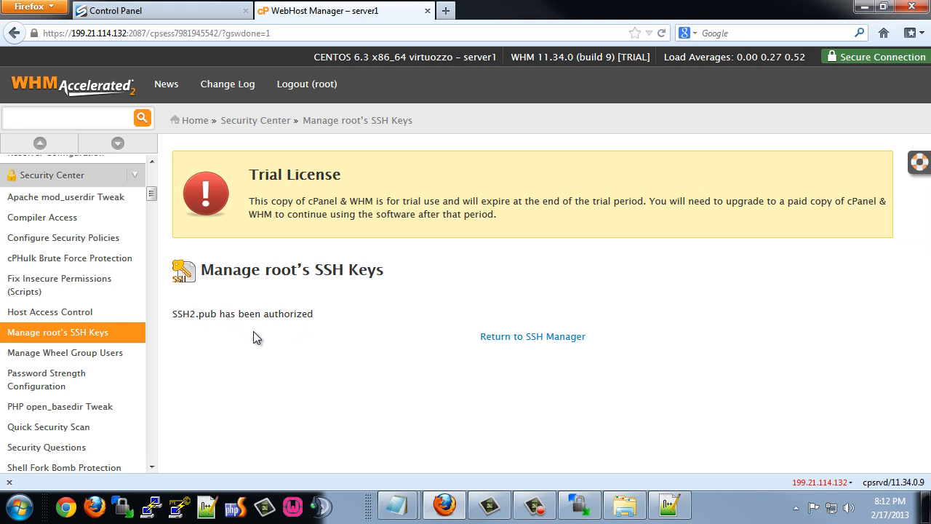
left_click(532, 336)
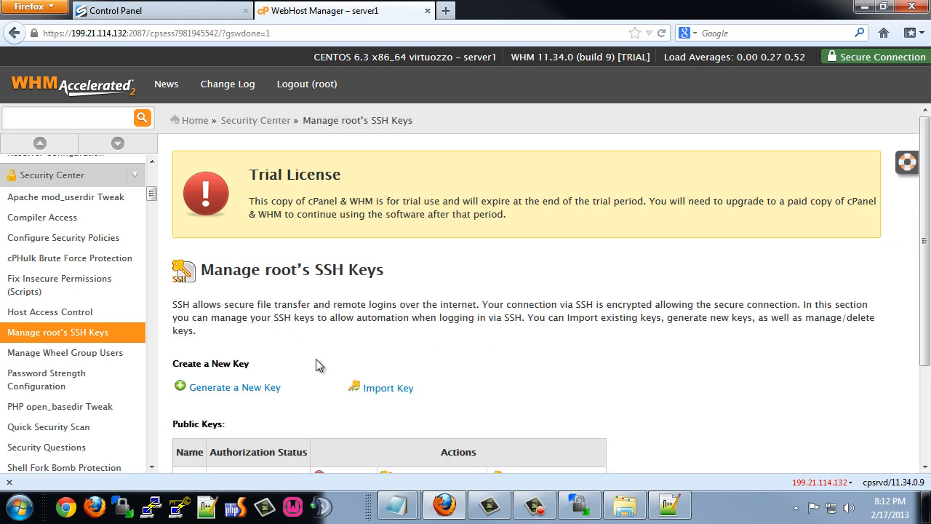
scroll(324, 356, "down", 3)
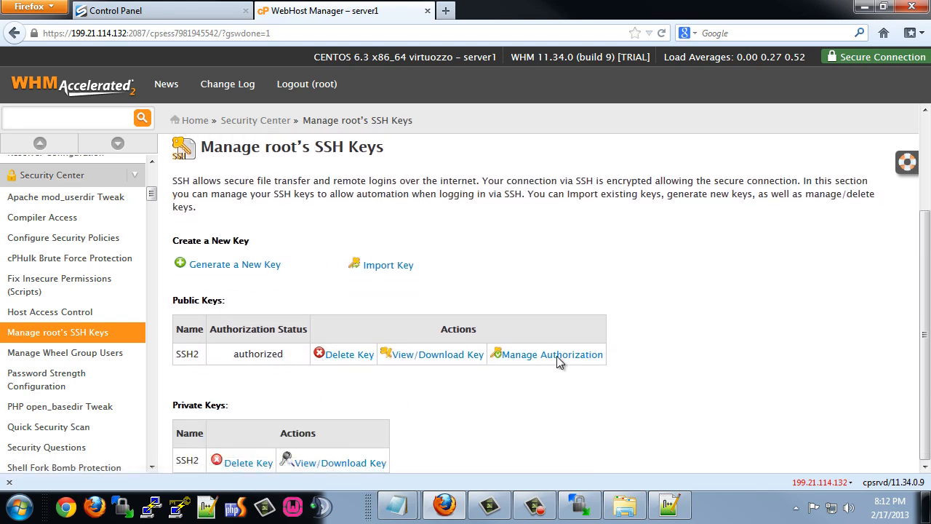
left_click(864, 7)
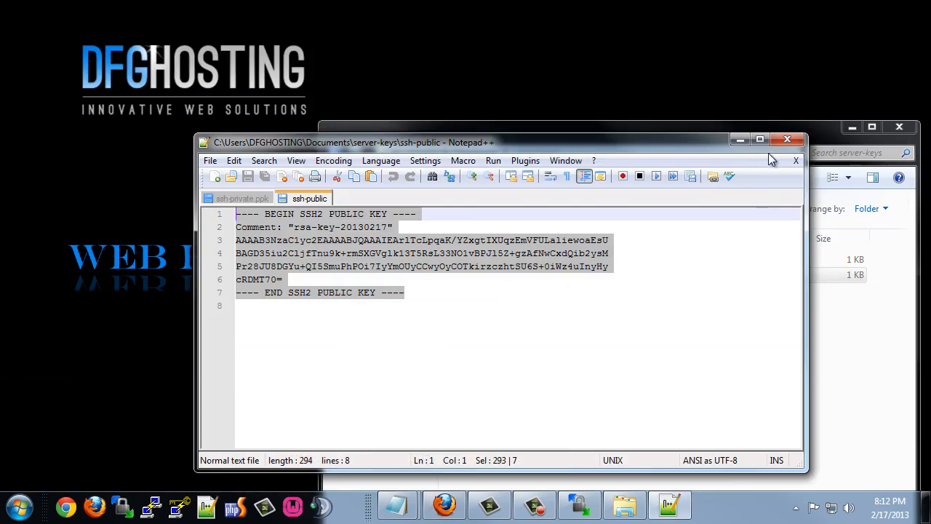
Close Notepad++ and Explorer, terminate the old WinSCP session, and start entering host 199.21.114.132.
left_click(790, 139)
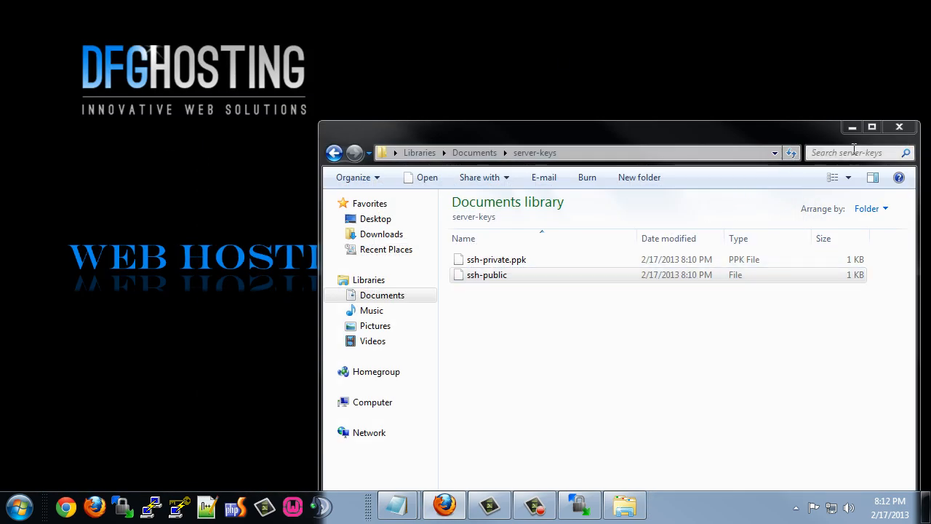
left_click(900, 128)
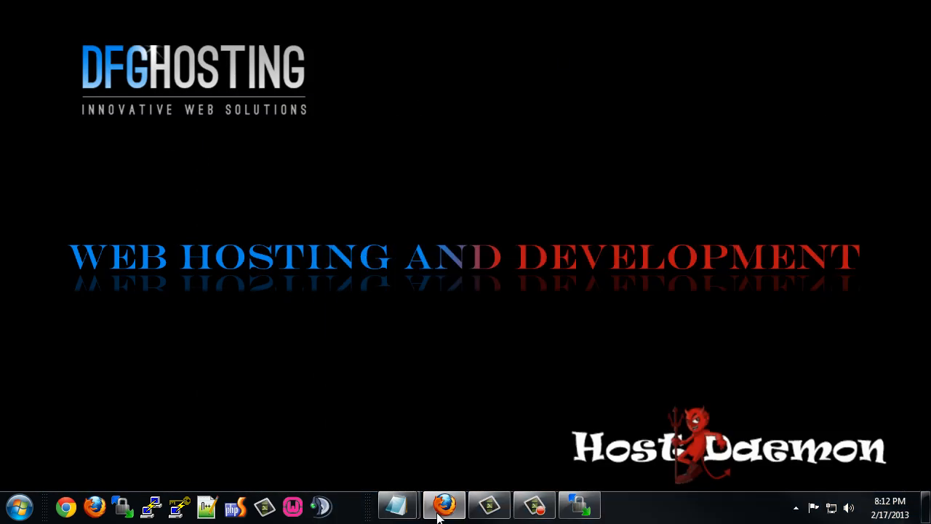
left_click(579, 507)
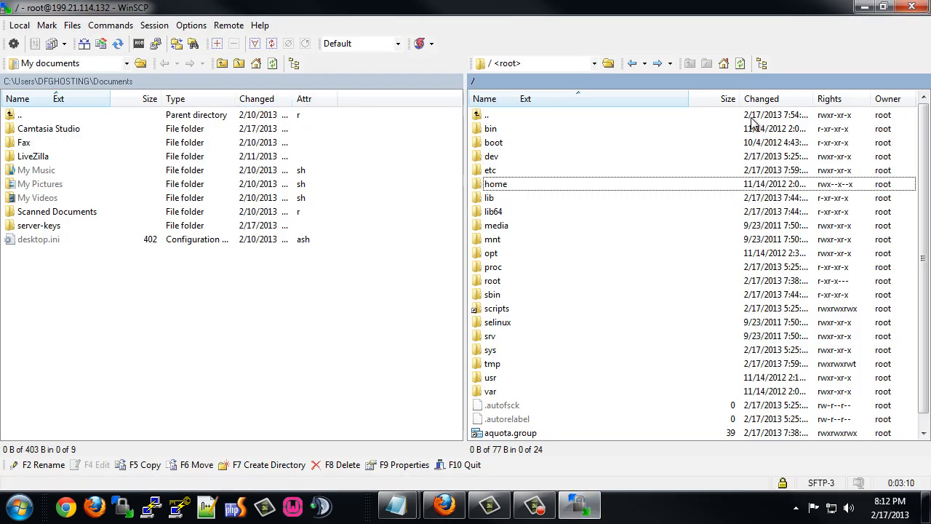
left_click(913, 8)
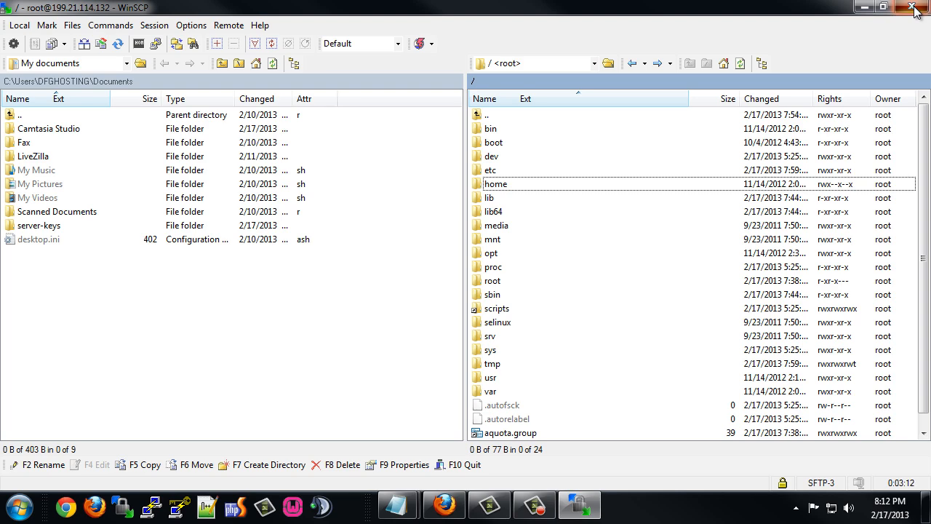
left_click(405, 265)
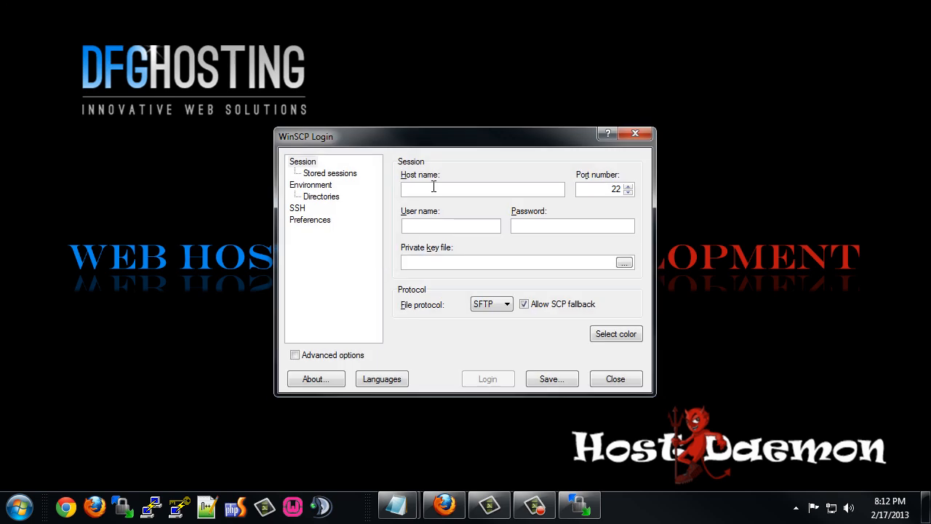
type("199.21.114.132")
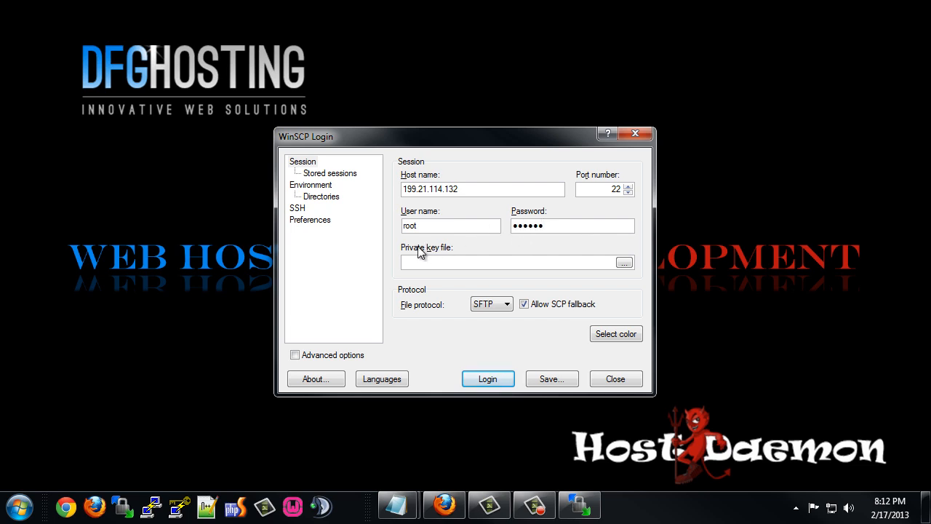
Select ssh-private.ppk from Documents\server-keys as the session's private key file.
left_click(624, 263)
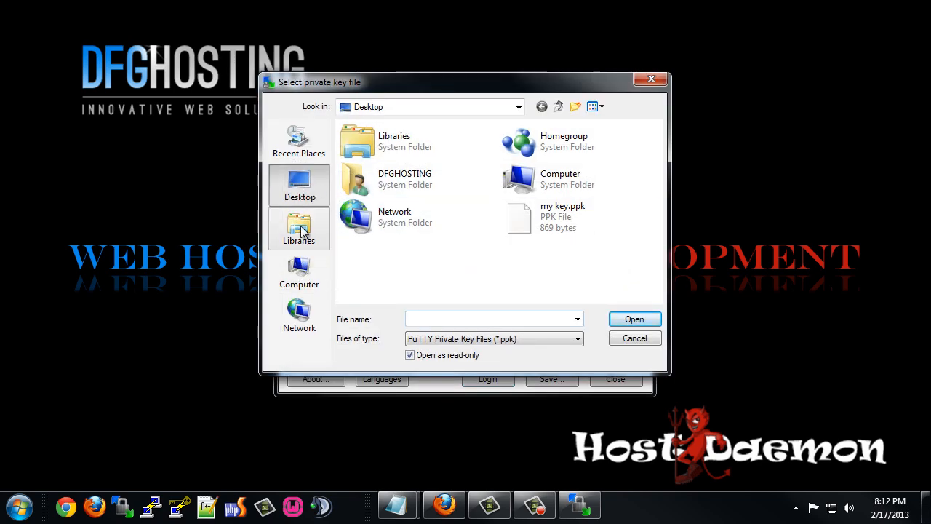
left_click(299, 230)
double_click(382, 140)
double_click(375, 202)
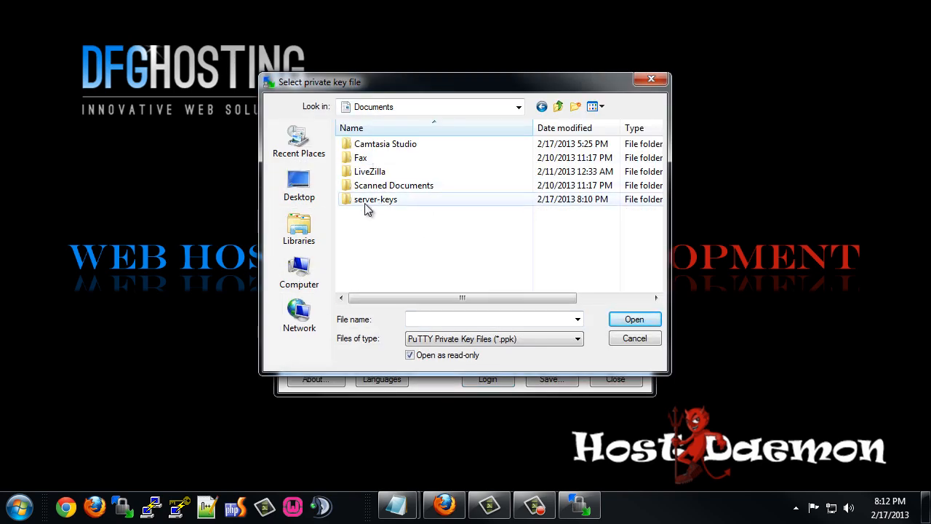
left_click(364, 143)
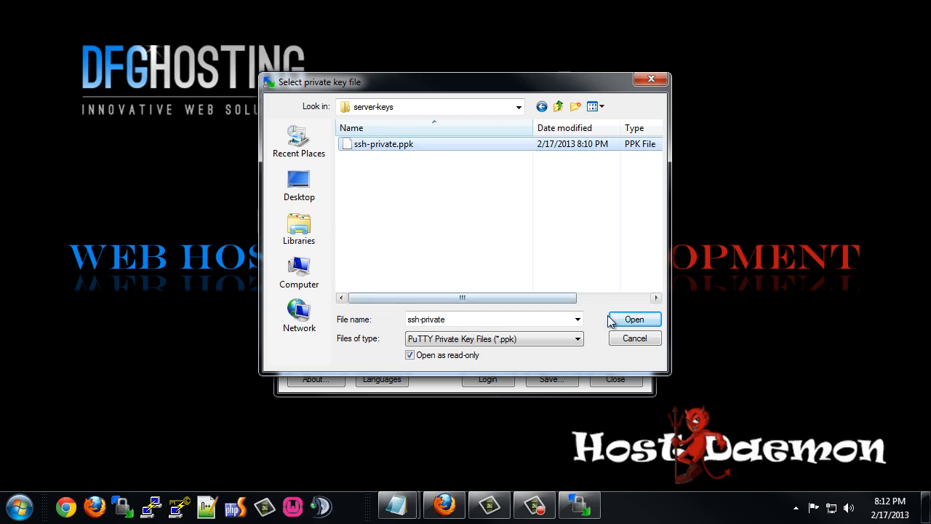
left_click(633, 318)
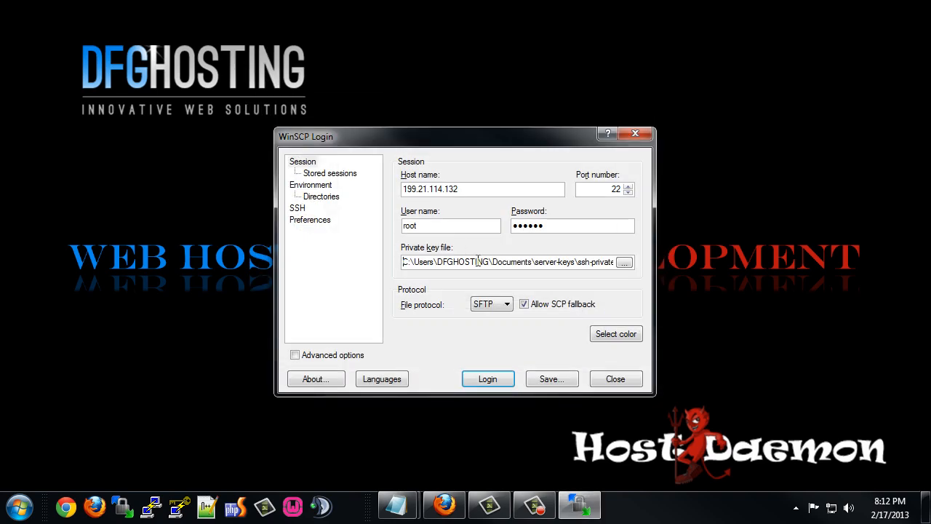
left_click(553, 379)
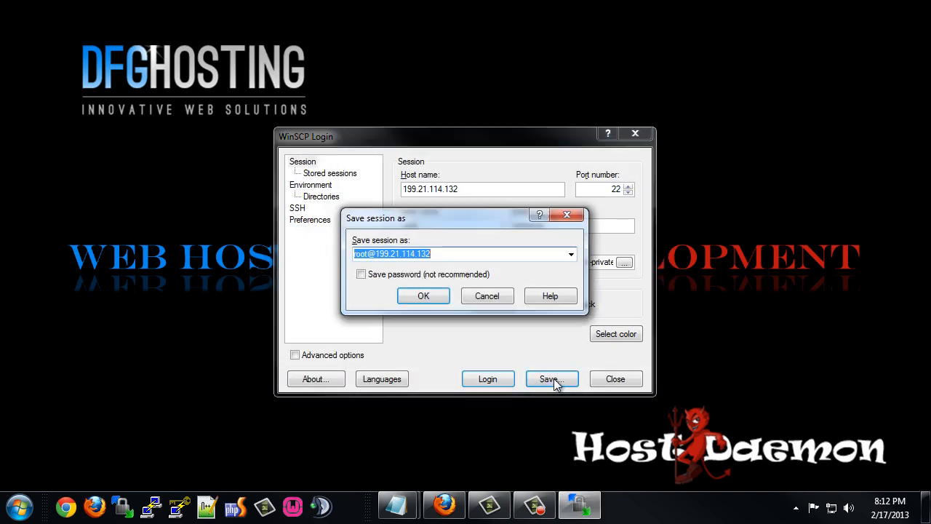
left_click(364, 276)
left_click(426, 299)
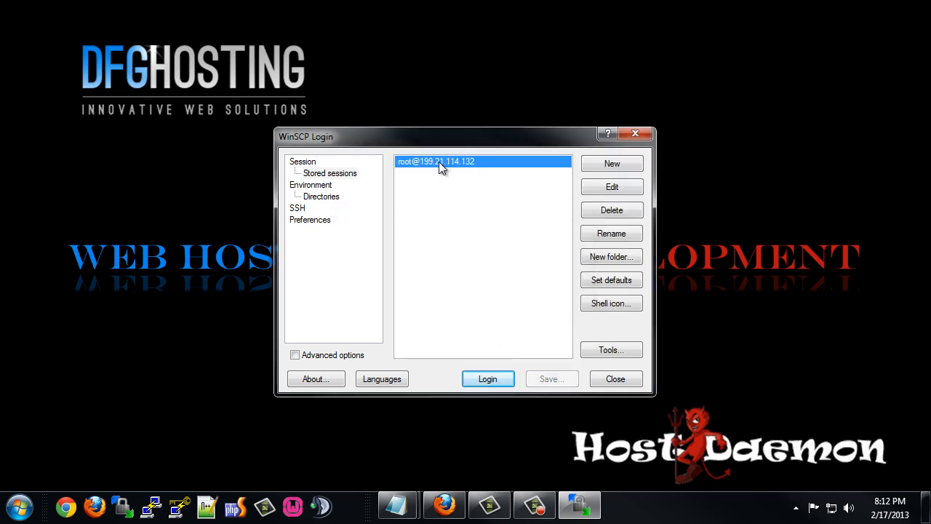
left_click(487, 378)
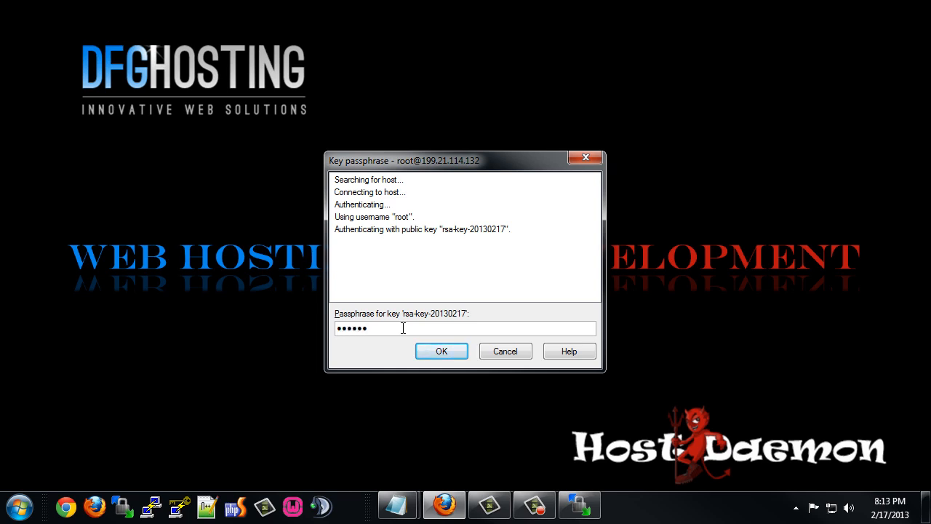
Submit the key passphrase and switch the remote panel to the server's top-level / directory.
key("Return")
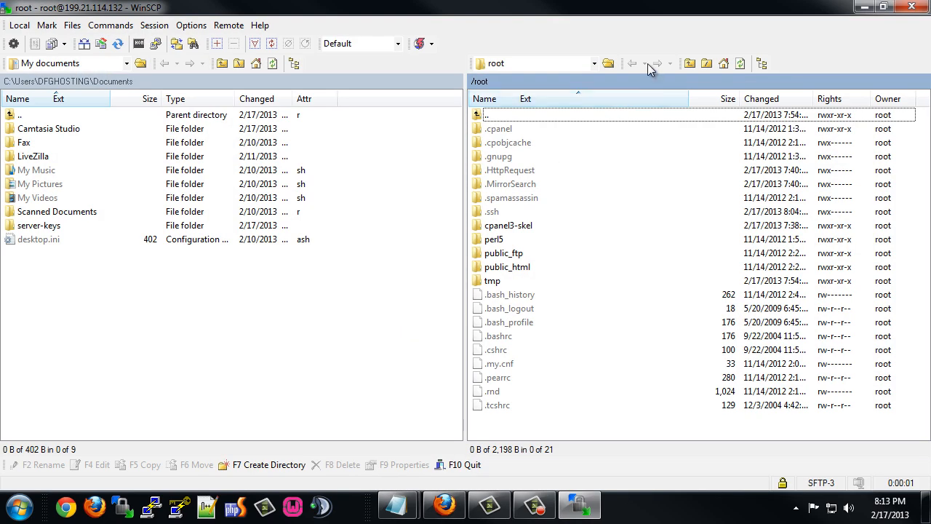
left_click(594, 63)
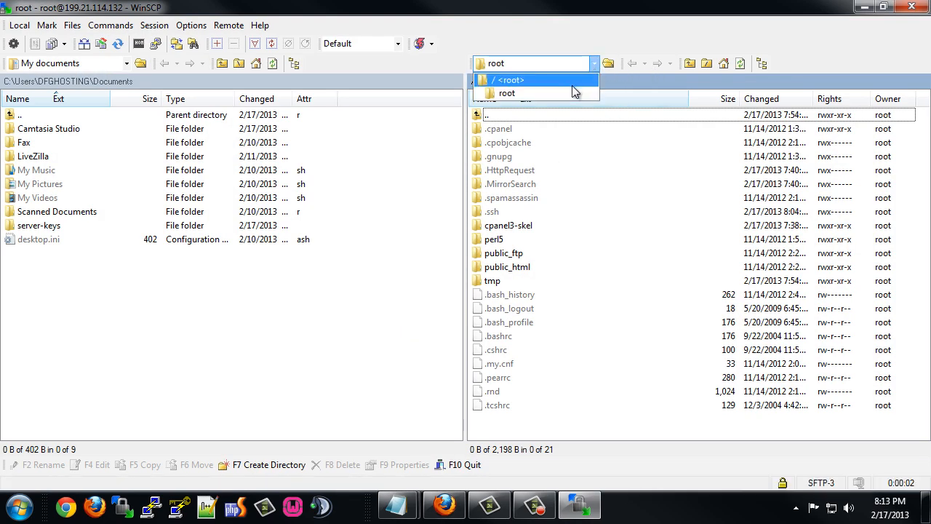
left_click(564, 80)
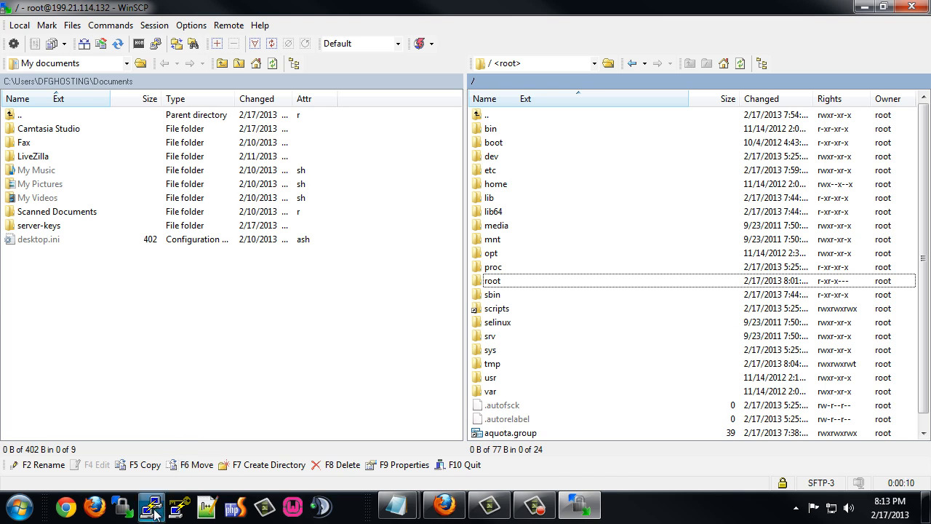
Check the PuTTY path F:\Program Files\PuTTy\putty.exe in Preferences > Integration > Applications, then cancel.
left_click(109, 27)
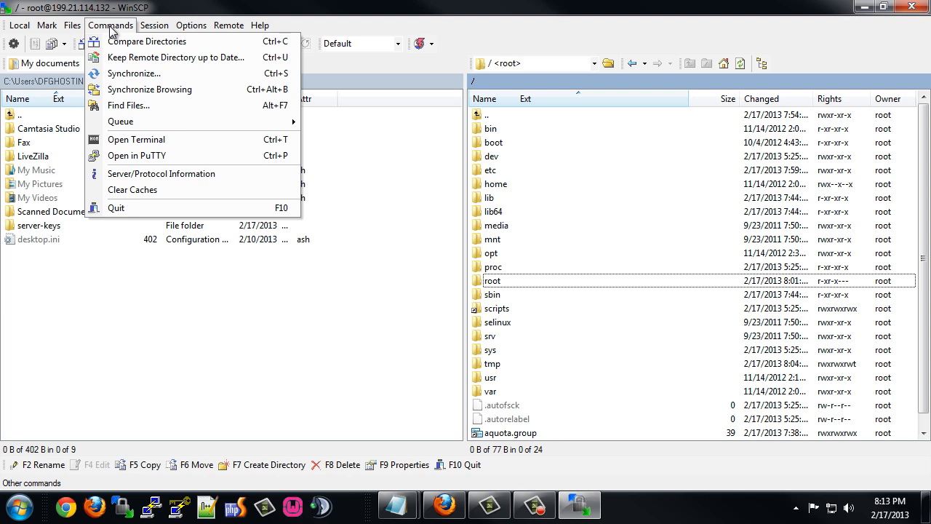
mouse_move(23, 29)
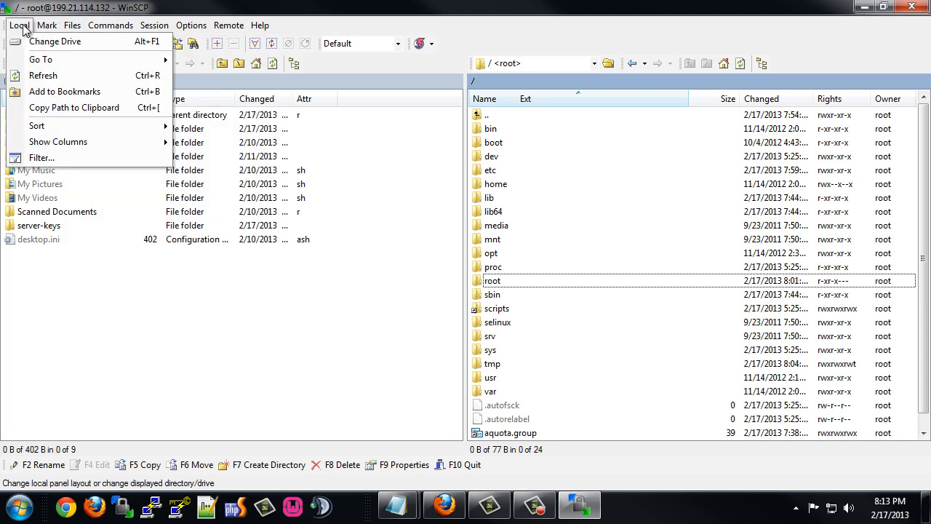
mouse_move(258, 27)
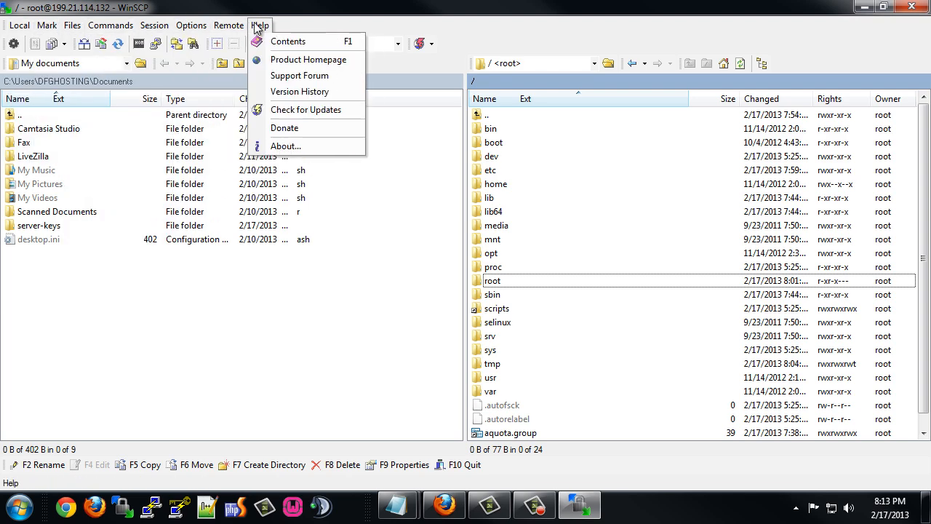
mouse_move(196, 28)
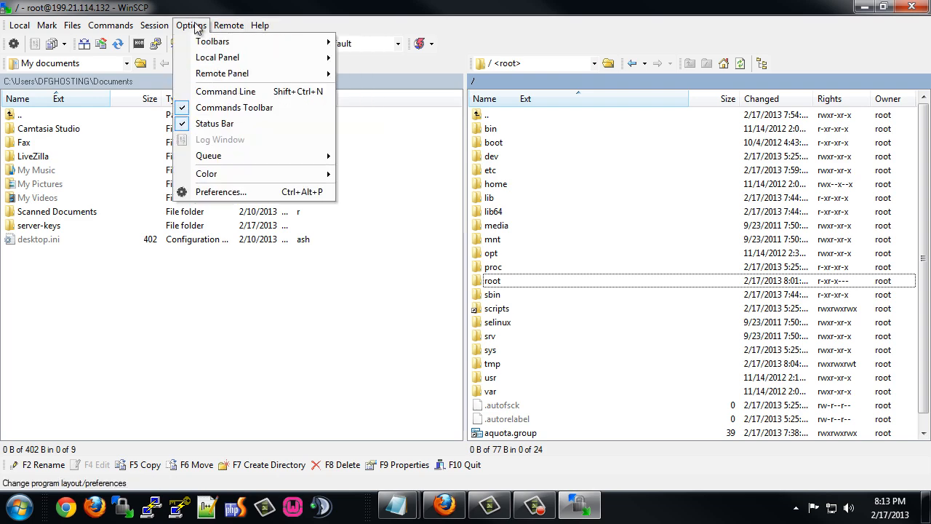
left_click(219, 192)
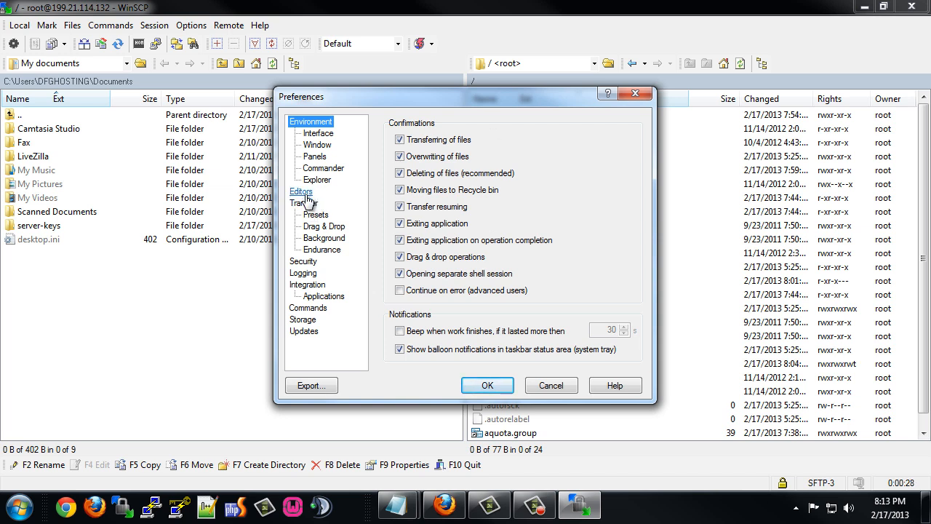
left_click(320, 297)
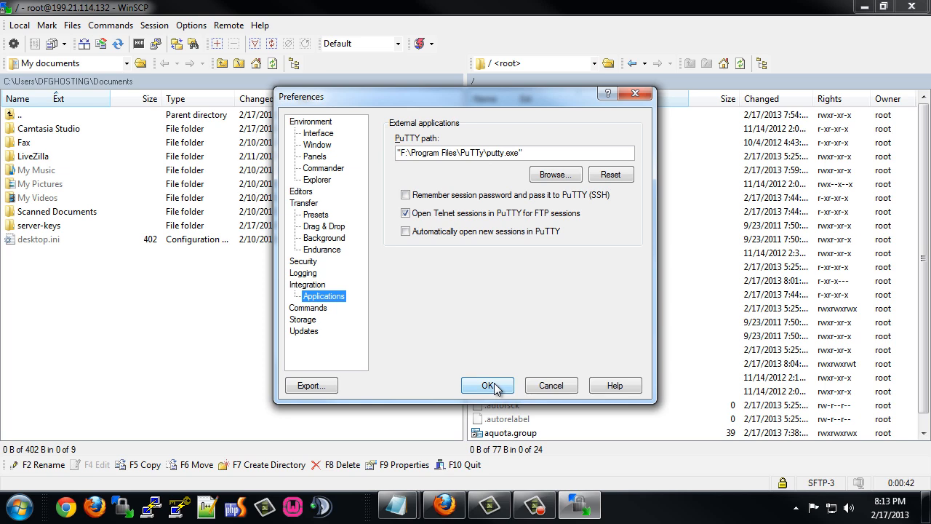
left_click(551, 385)
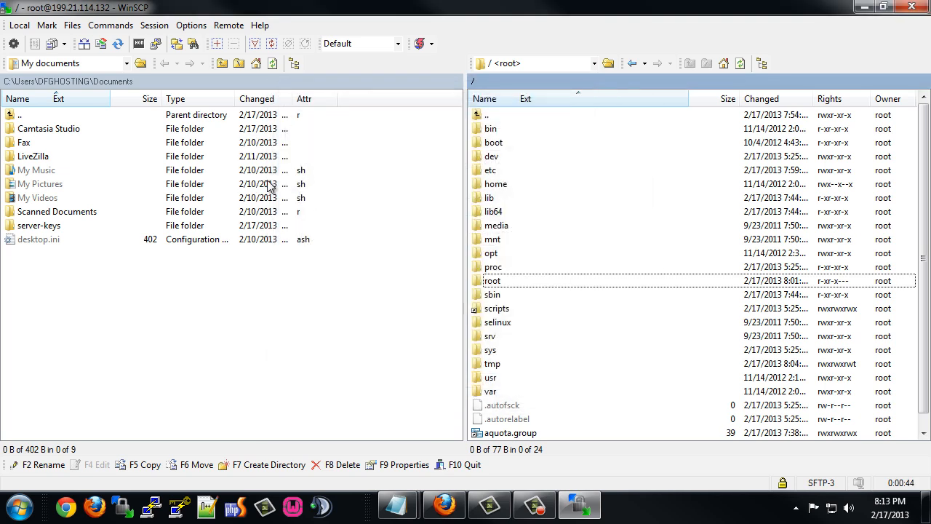
Open the session in PuTTY, accept the new host key and log in with the key passphrase.
left_click(155, 44)
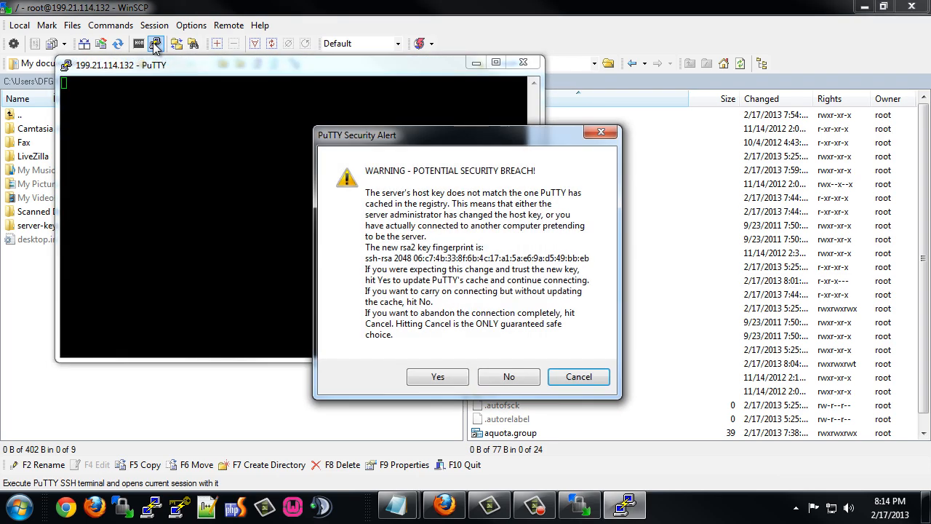
left_click(427, 379)
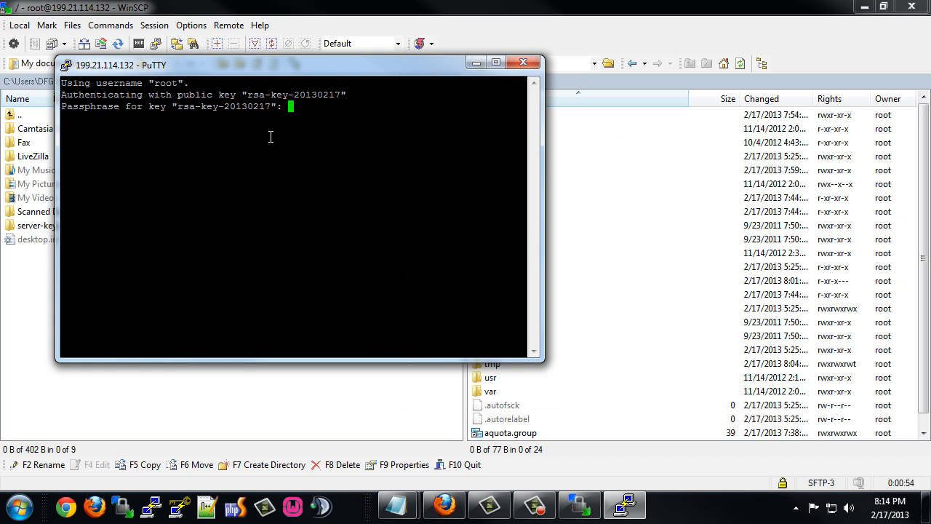
key("Return")
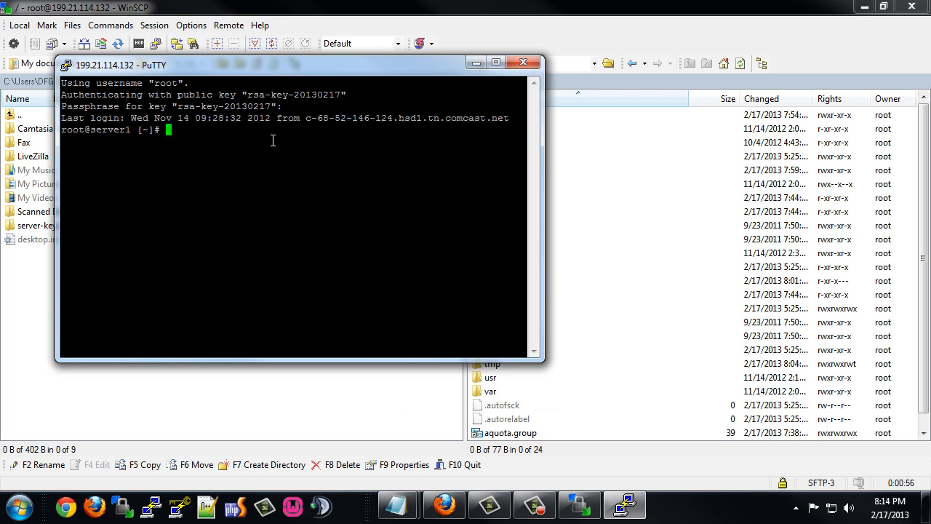
Reposition the terminal window and open the /home folder in WinSCP's remote panel.
left_click_drag(276, 63, 371, 99)
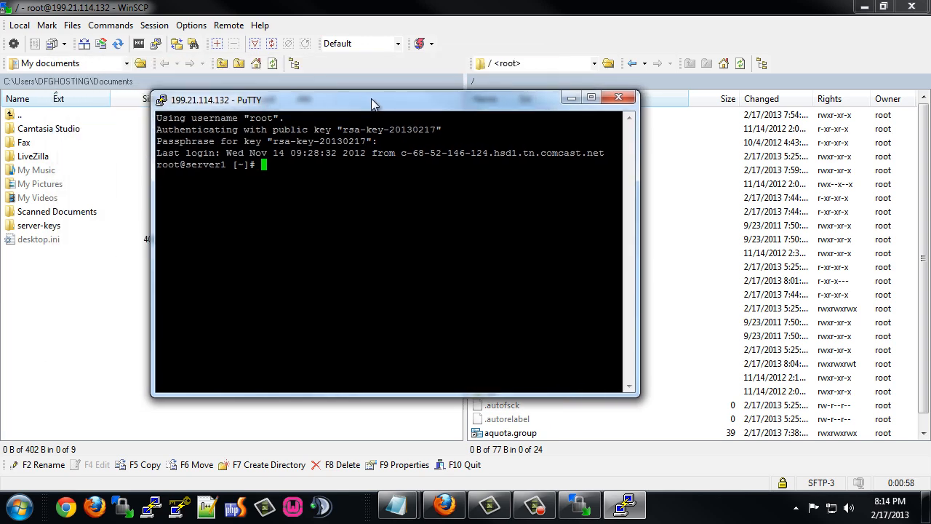
left_click(865, 7)
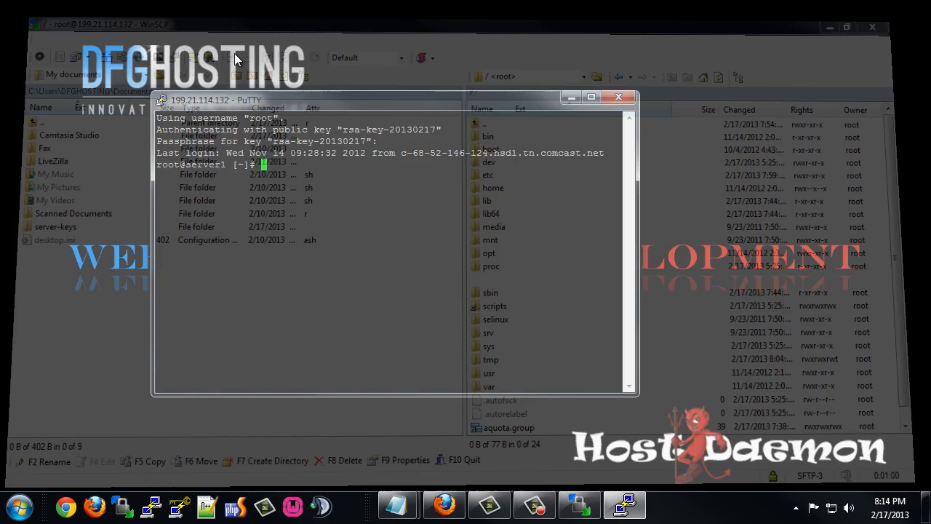
left_click_drag(391, 104, 472, 100)
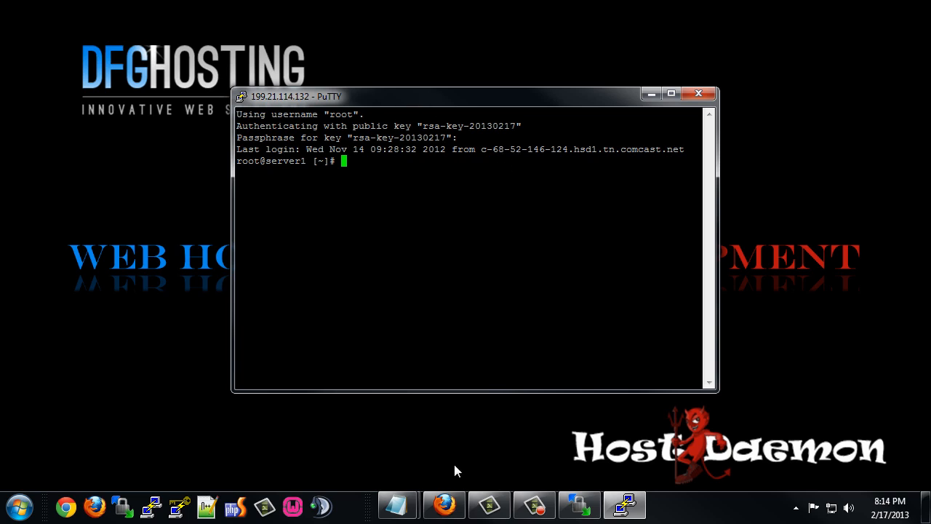
left_click(580, 505)
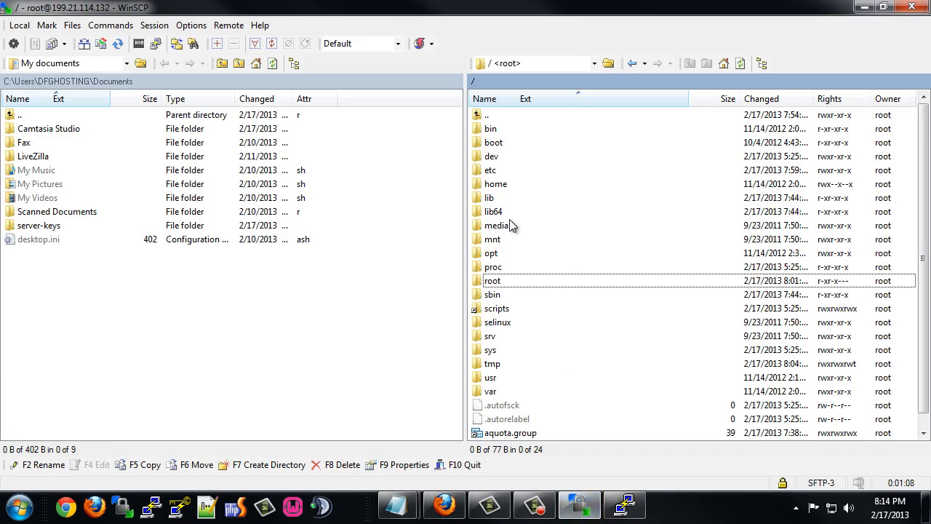
double_click(495, 185)
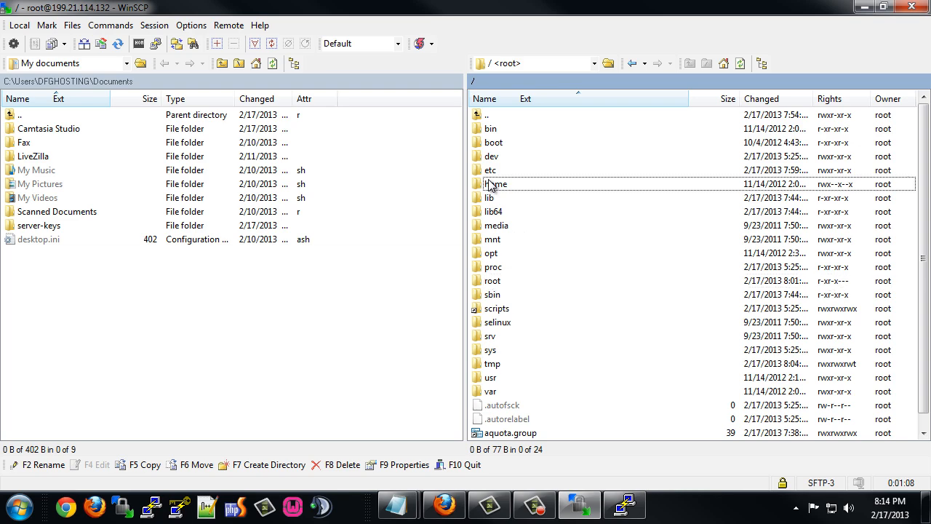
Change into /home and download the LiteSpeed package with wget using the pasted URL.
left_click(864, 8)
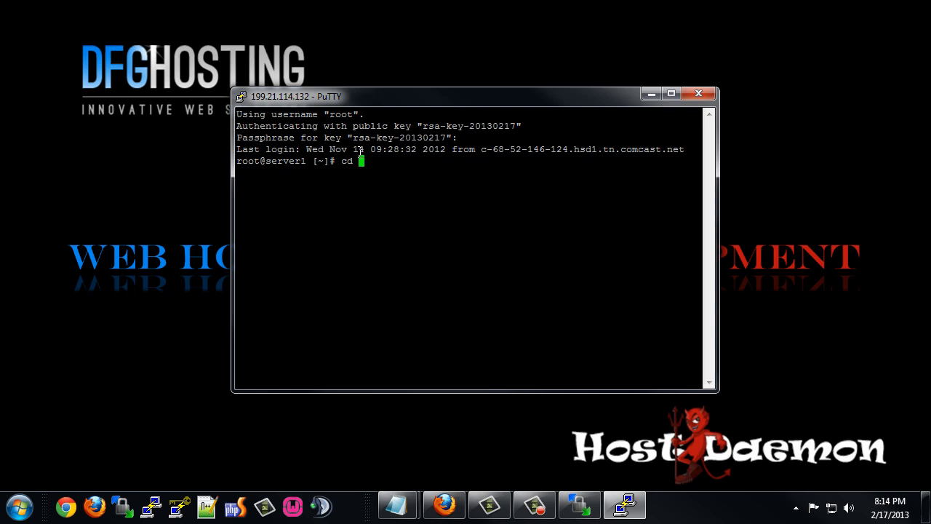
type("/home")
key("Return")
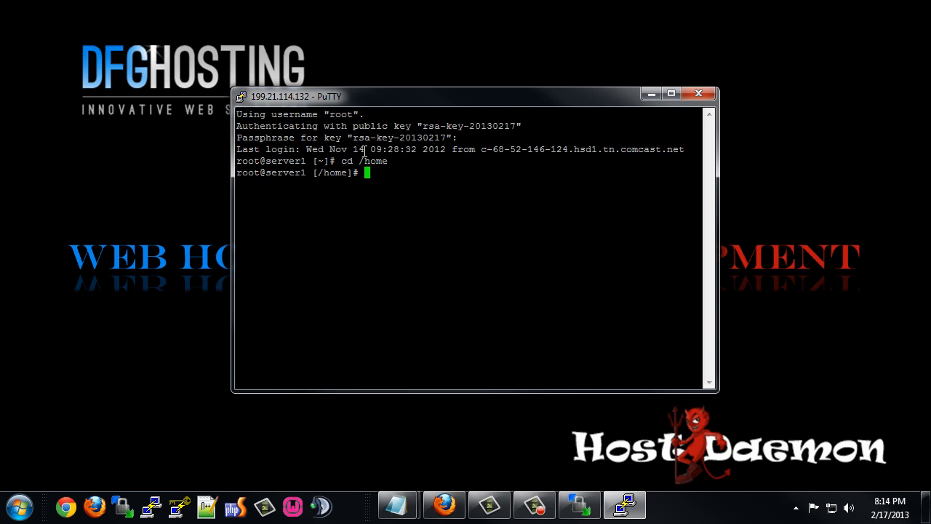
type("wget")
key("alt+Tab")
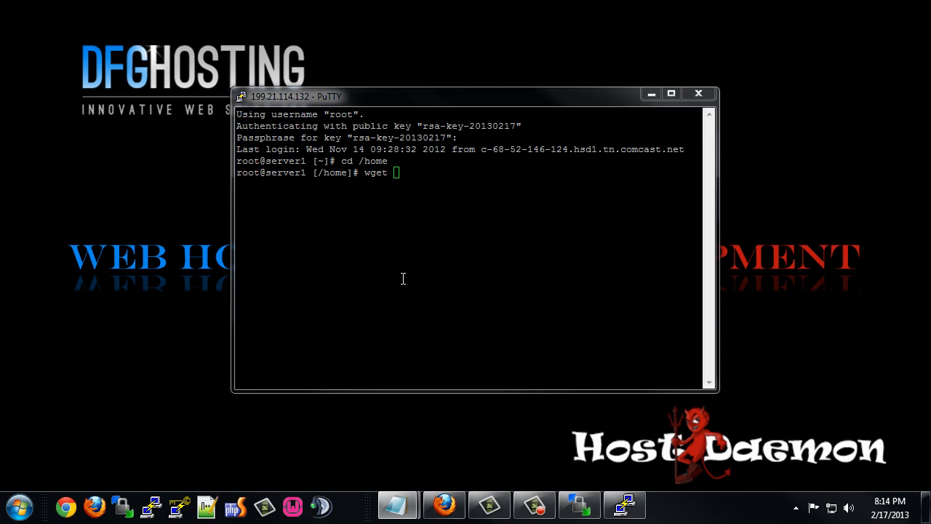
right_click(397, 171)
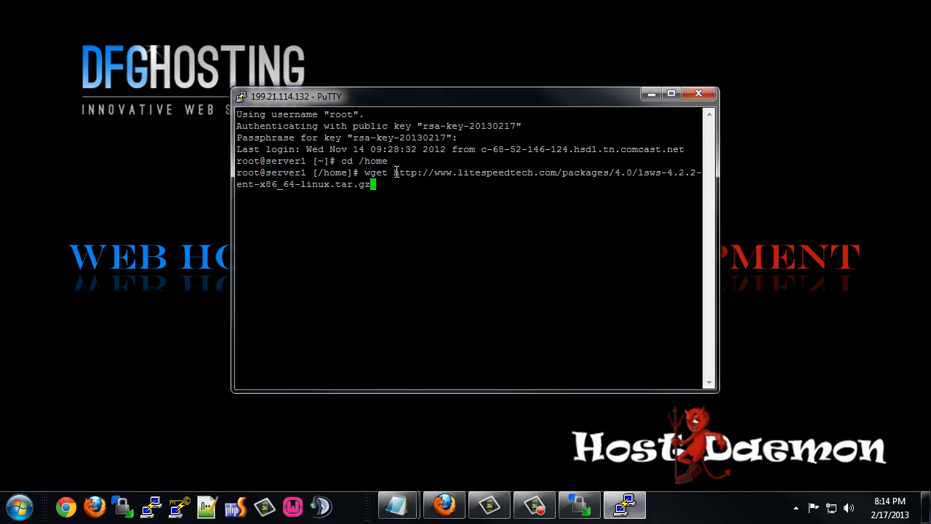
key("Return")
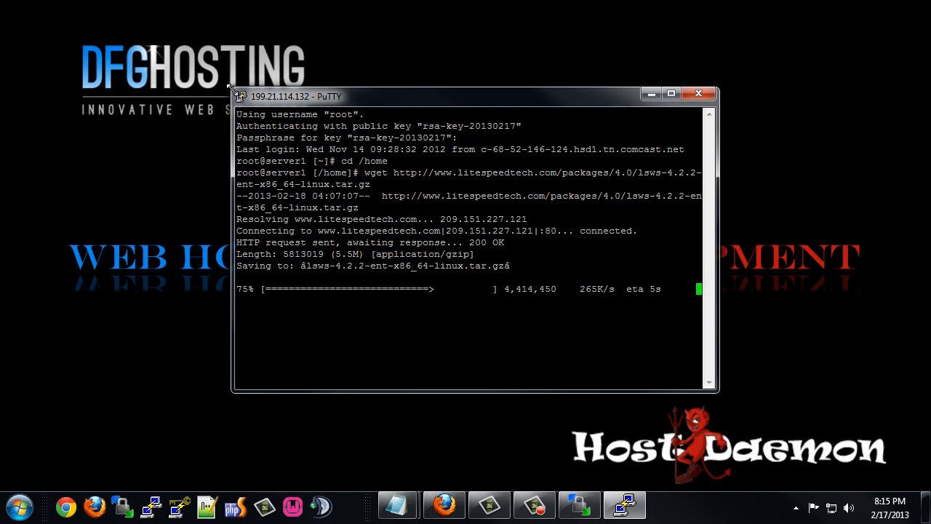
Enlarge the terminal, extract lsws-4.2.2-ent-x86_64-linux.tar.gz with tar xvfz, and cd into lsws-4.2.2.
left_click_drag(233, 93, 3, 16)
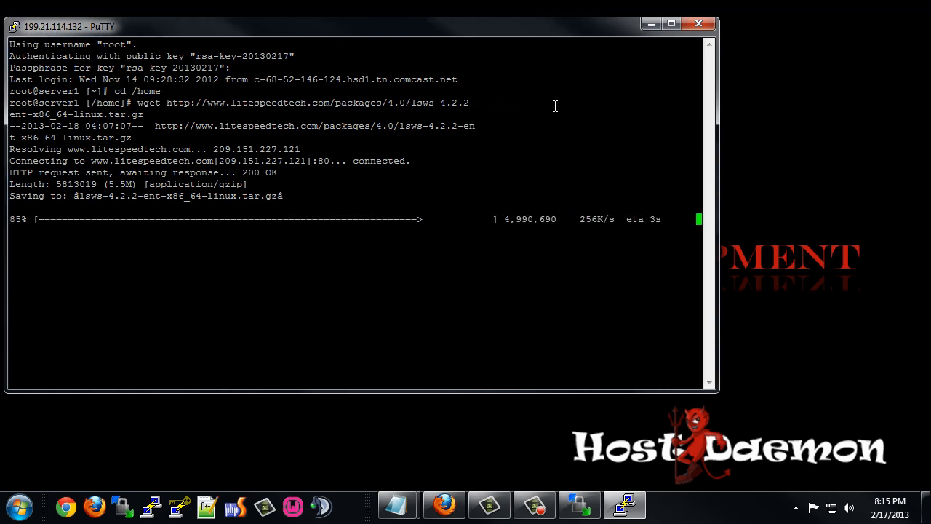
left_click_drag(720, 64, 928, 77)
left_click_drag(604, 29, 636, 43)
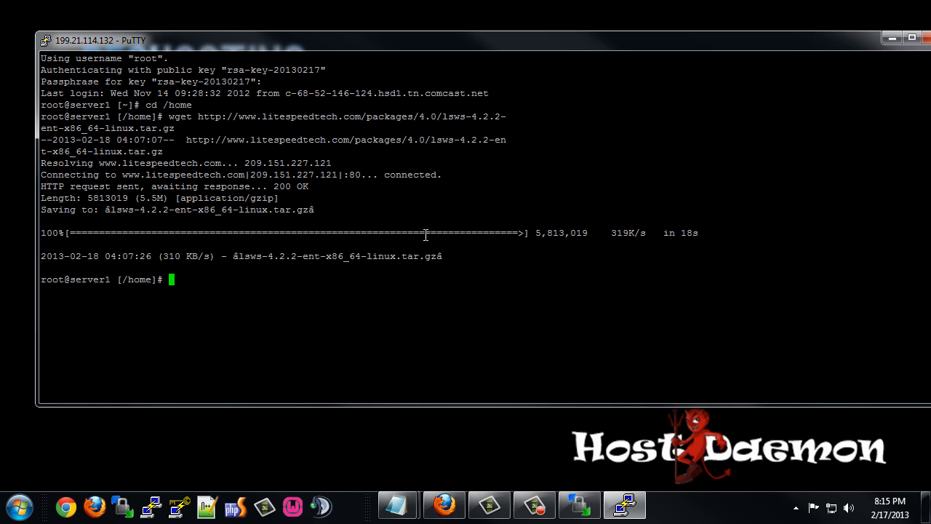
type("tar xvfz")
key("alt+Tab")
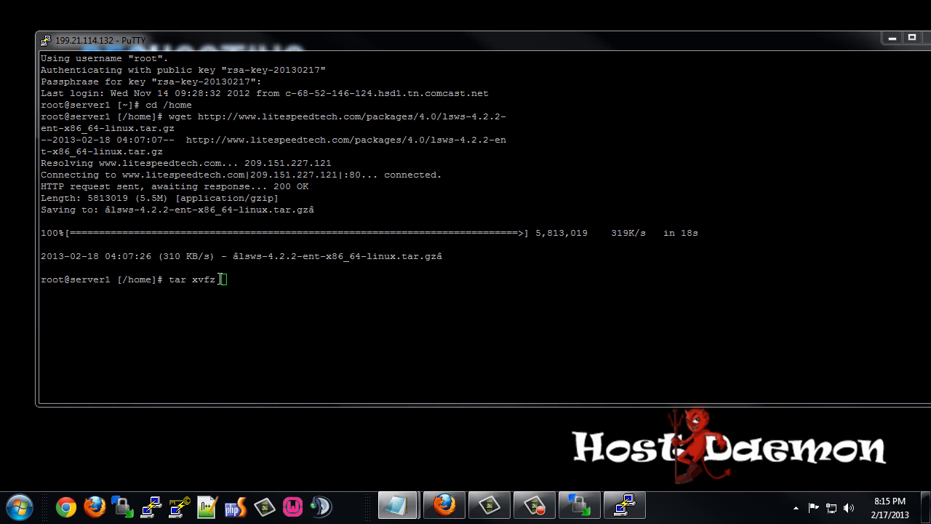
right_click(224, 280)
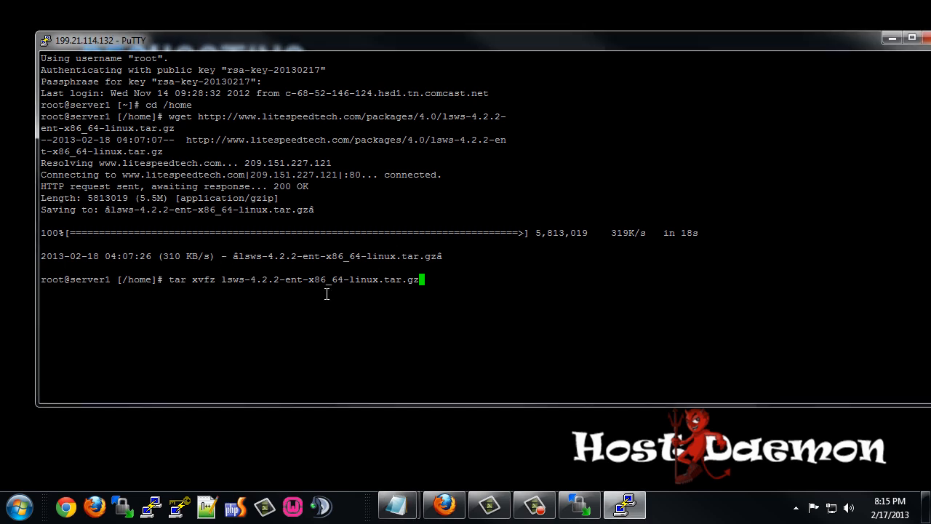
key("Return")
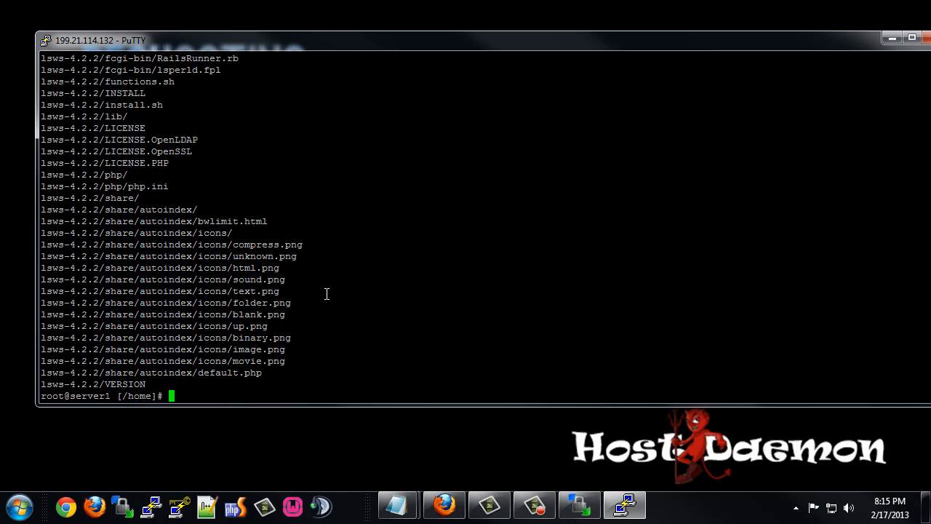
type("cd lsws-4.2.2")
key("Return")
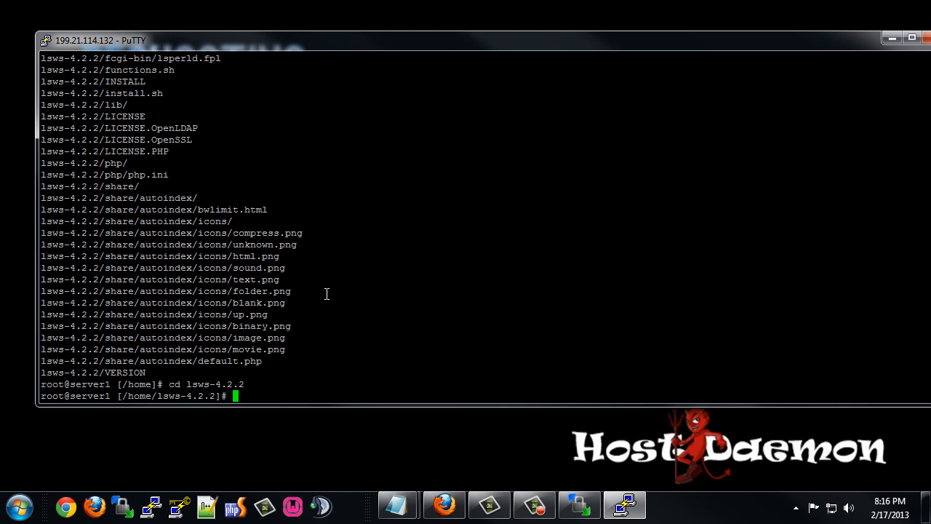
Upload the trial.key licence file into /home/lsws-4.2.2 and bring the terminal back.
left_click(593, 513)
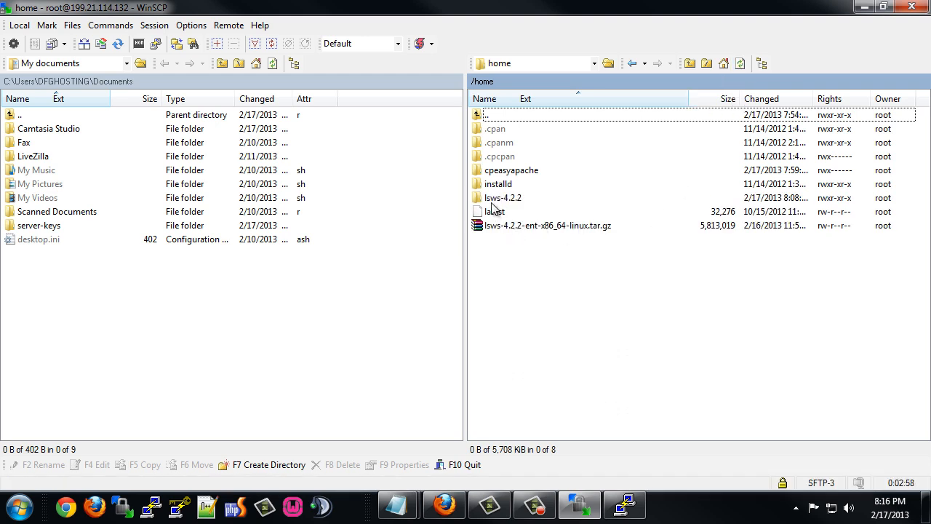
double_click(499, 198)
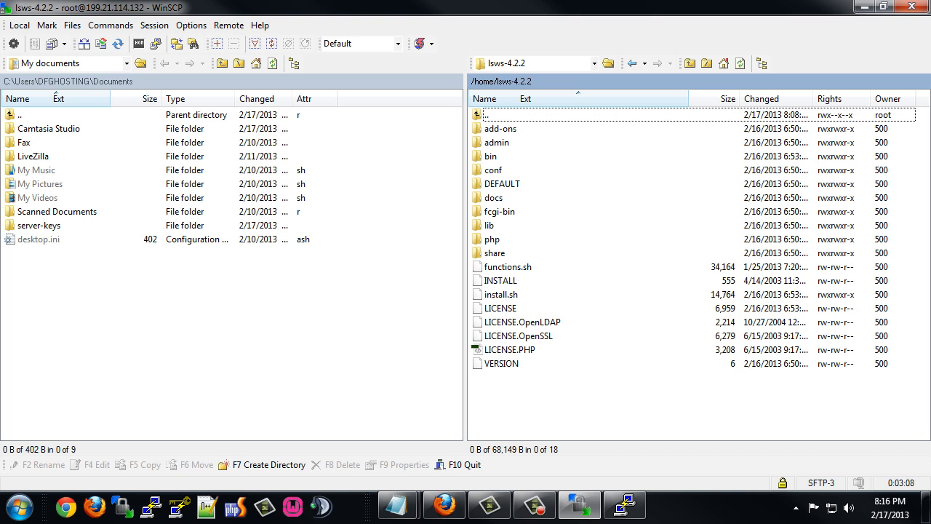
key("alt+Tab")
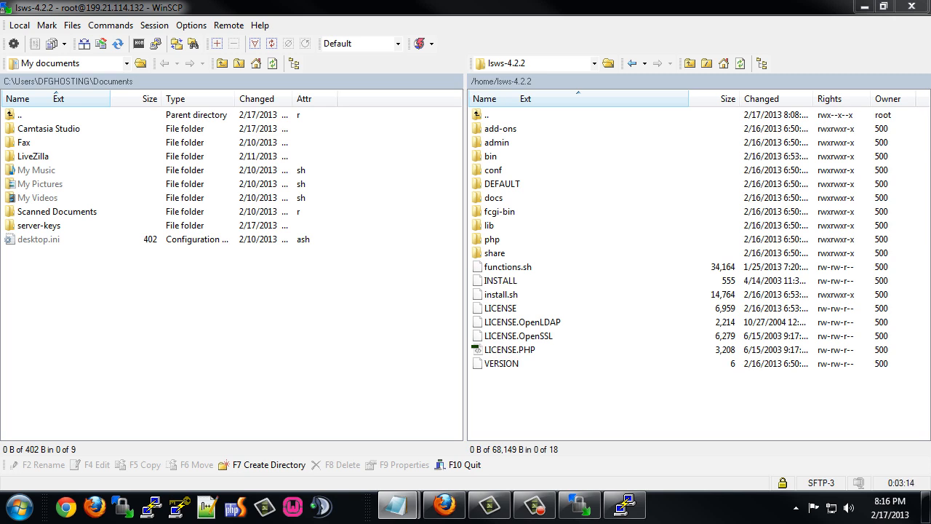
left_click(561, 394)
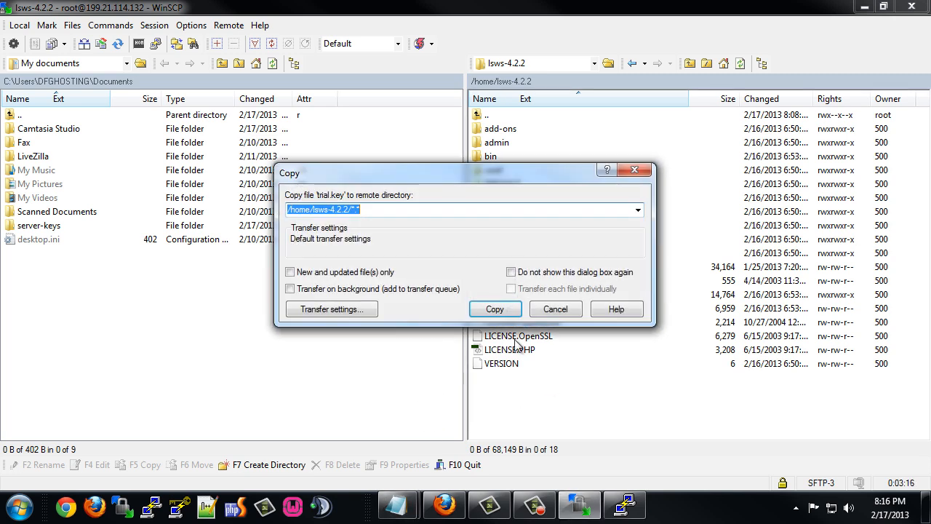
left_click(495, 309)
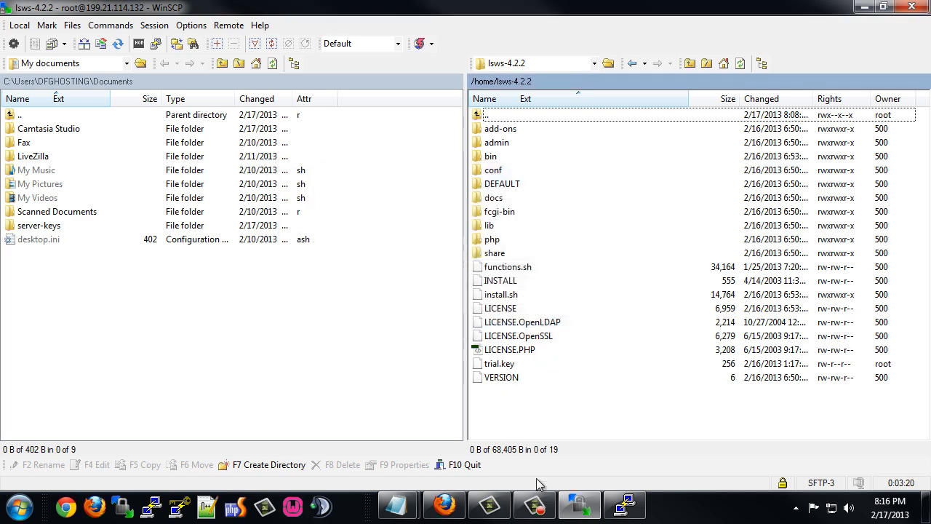
left_click(626, 505)
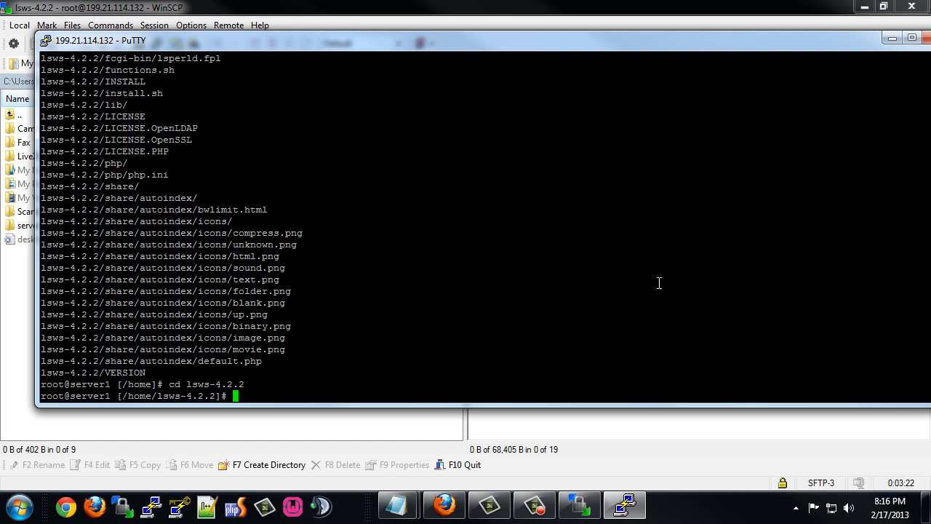
key("alt+Tab")
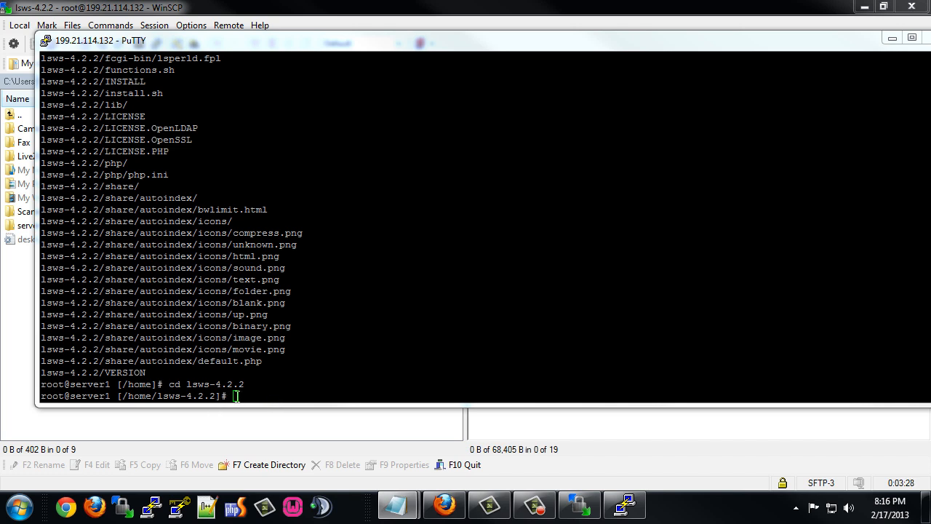
left_click(311, 339)
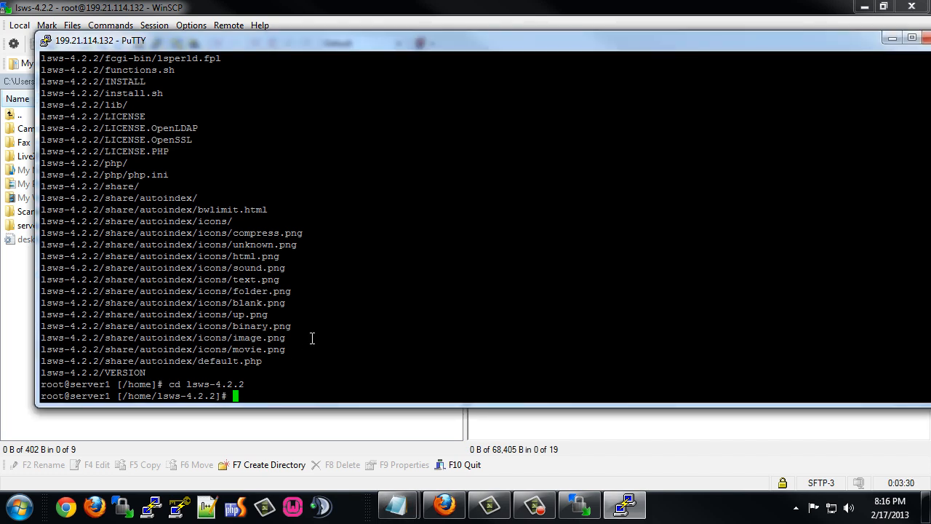
Run ./install.sh, page through the licence agreement and accept it with Yes.
type("./install.sh")
key("Return")
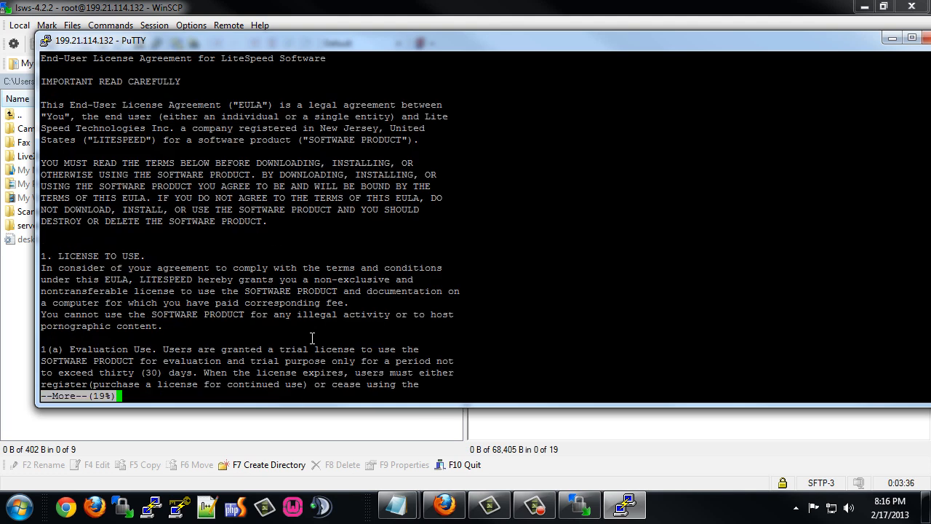
key("Return")
key("Return")
key("Return")
key("Return")
key("Return")
key("Return")
key("Return")
key("Return")
key("Return")
key("Return")
key("Return")
key("Return")
key("Return")
key("Return")
key("Return")
key("Return")
key("Return")
key("Return")
key("Return")
key("Return")
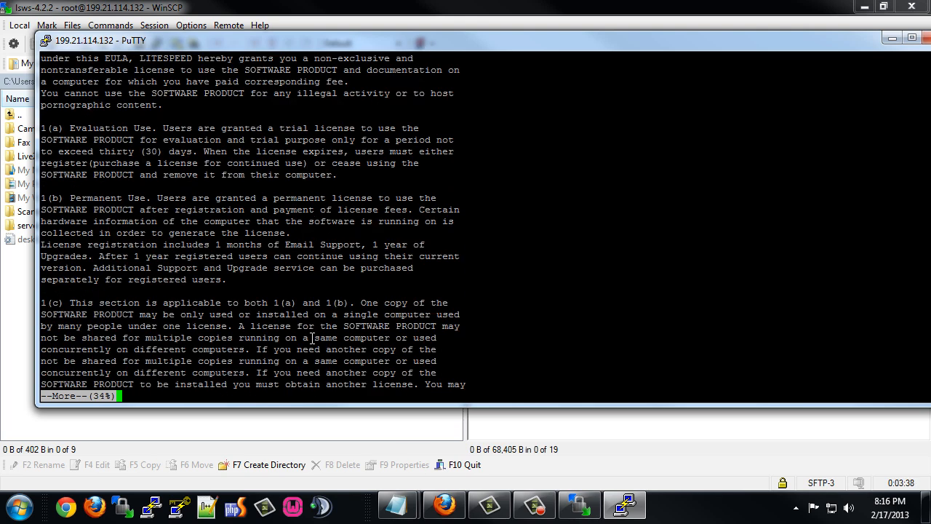
key("Return")
key("Return")
key("Return")
key("Return")
key("Return")
key("Return")
key("Return")
key("Return")
key("Return")
key("Return")
key("Return")
key("Return")
key("Return")
key("Return")
key("Return")
key("Return")
key("Return")
key("Return")
key("Return")
key("Return")
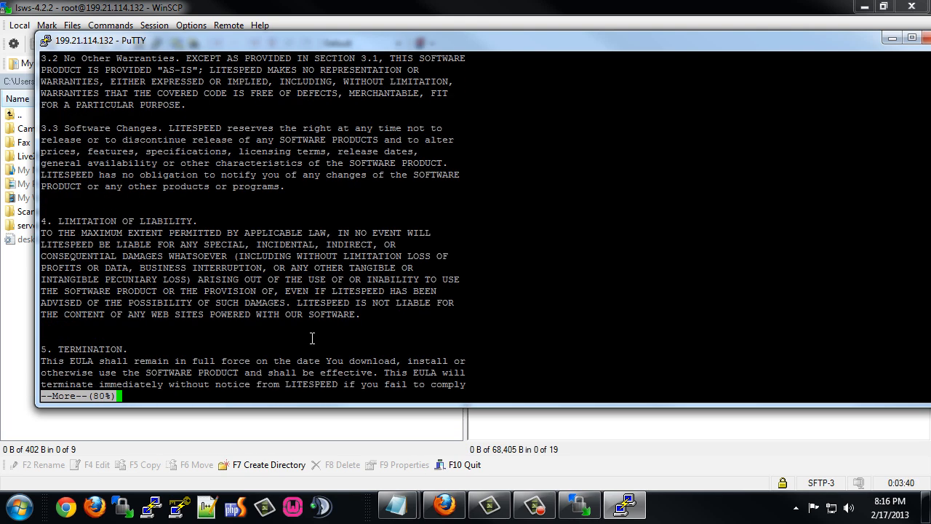
key("Return")
key("Return")
key("Return")
key("Return")
key("Return")
key("Return")
key("Return")
key("Return")
key("Return")
key("Return")
key("Return")
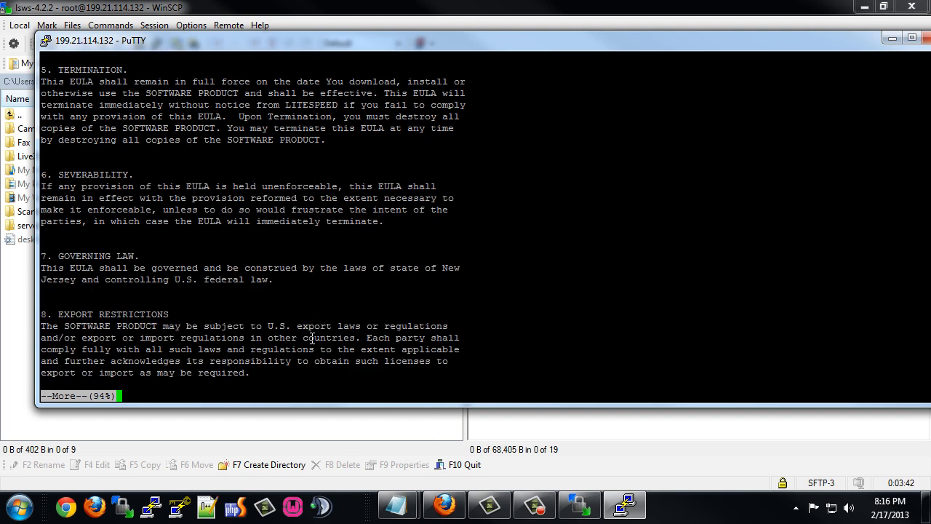
key("Return")
key("Return")
key("Return")
key("Return")
key("Return")
key("Return")
key("Return")
key("Return")
key("Return")
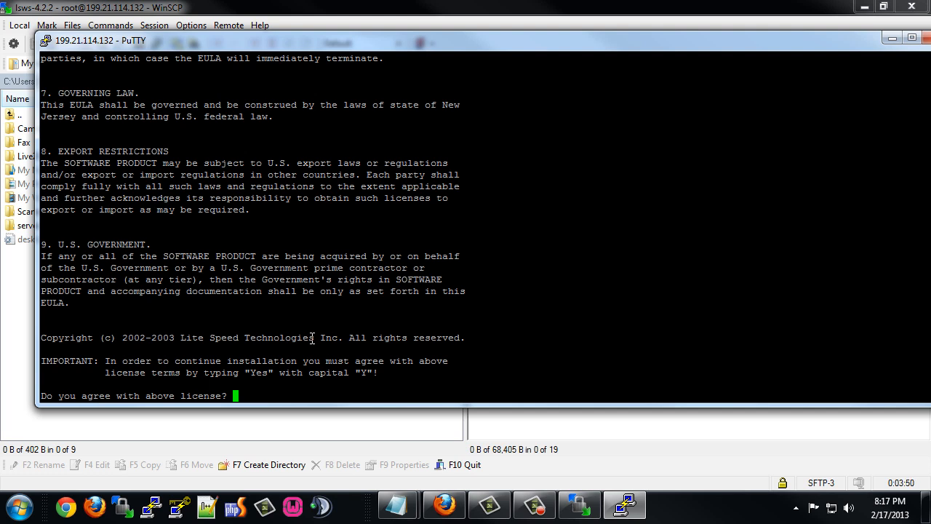
type("Yes")
key("Return")
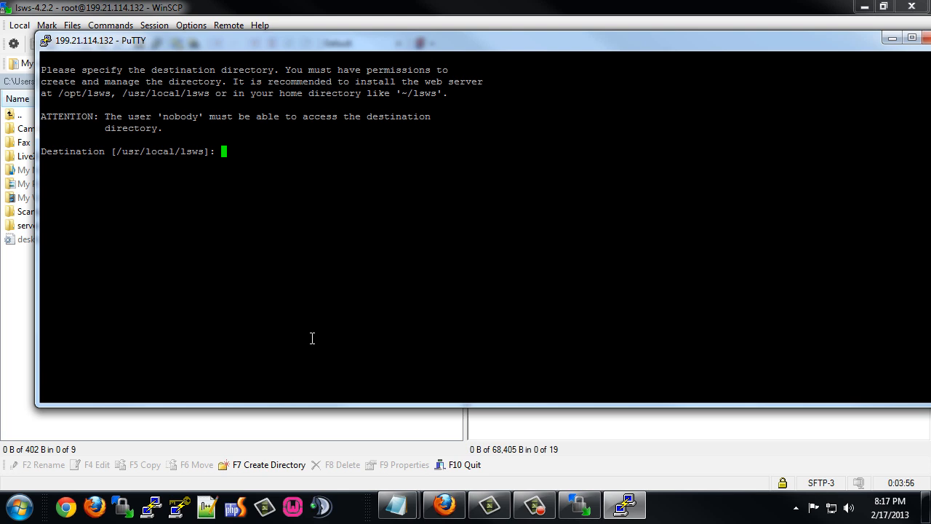
Keep /usr/local/lsws, set administrator admin with a password, and enter the administrator's e-mail address.
key("Return")
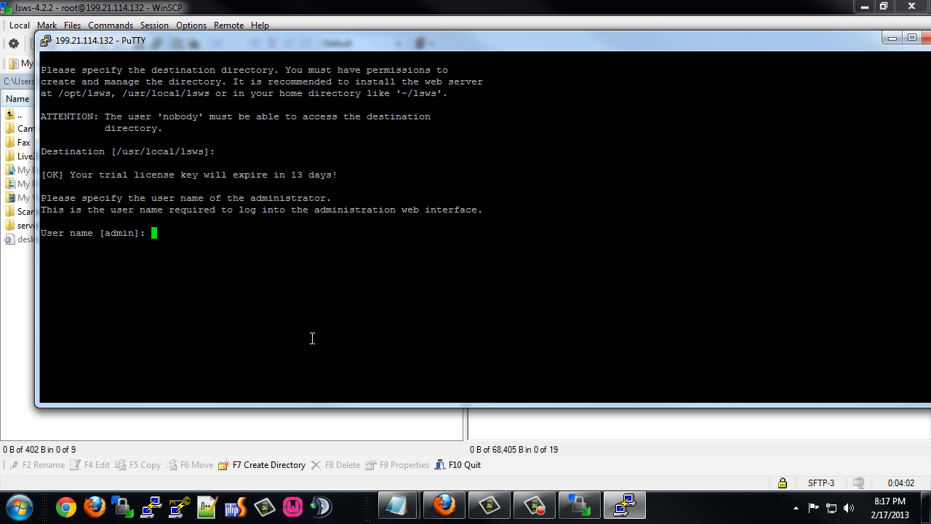
type("admin")
key("Return")
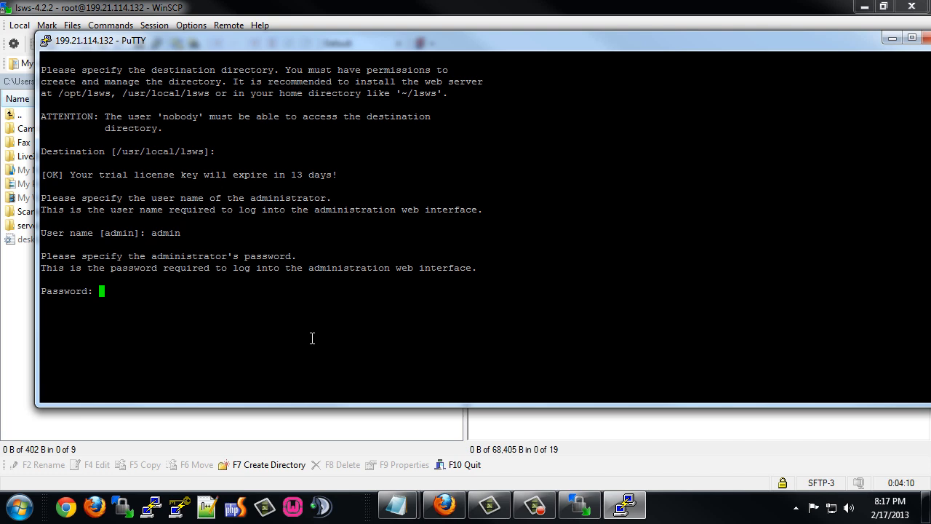
key("Return")
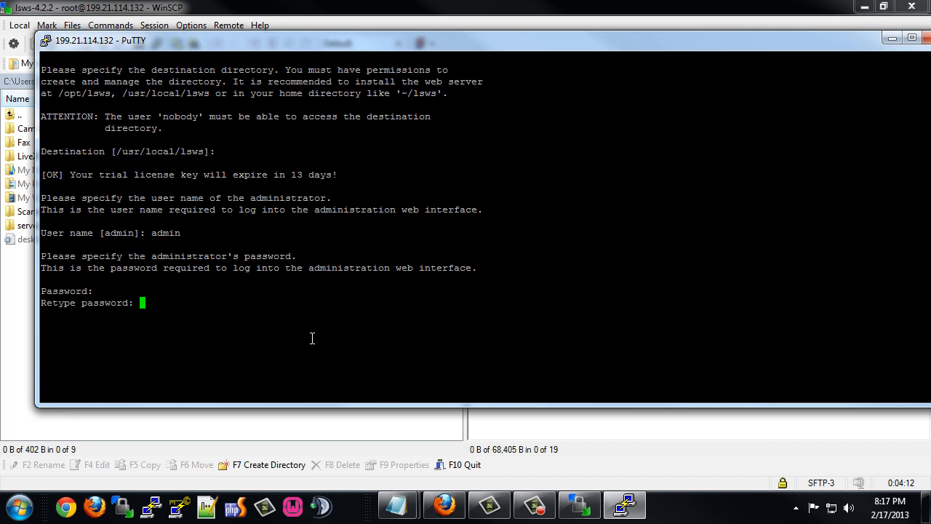
key("Return")
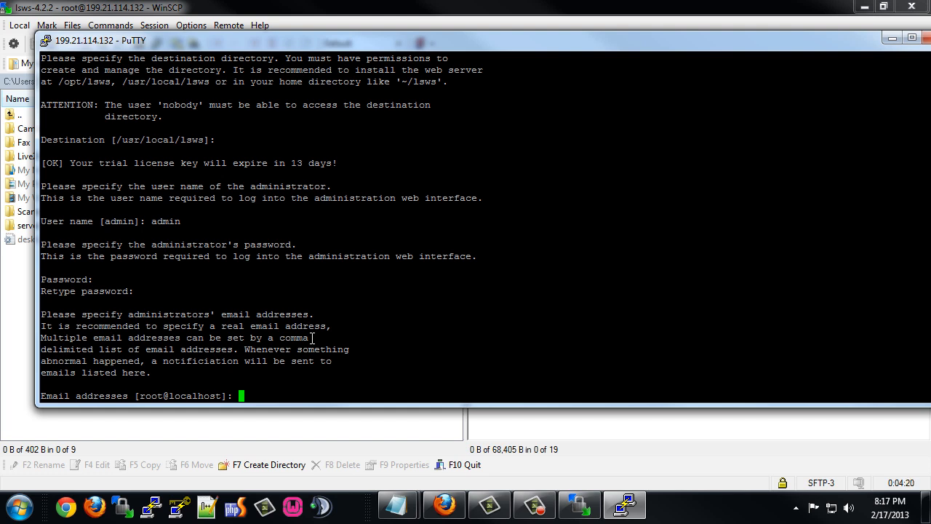
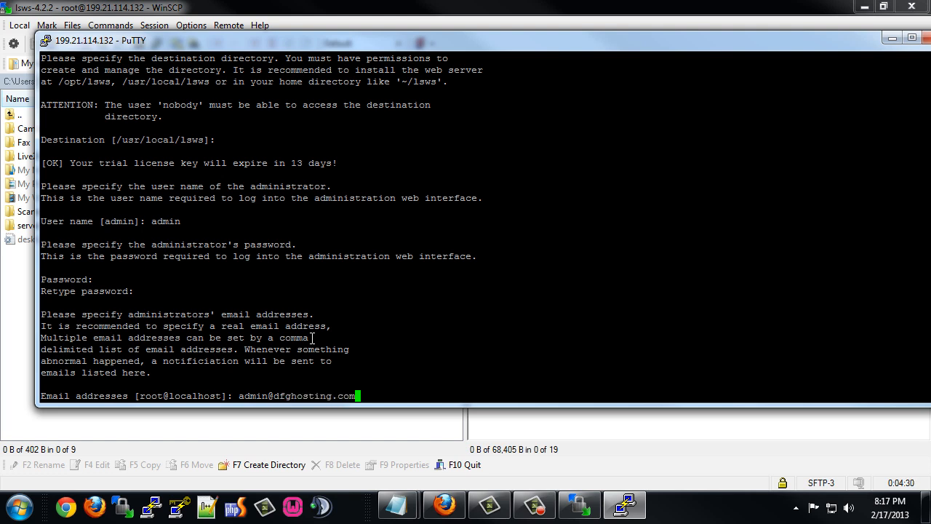
key("Return")
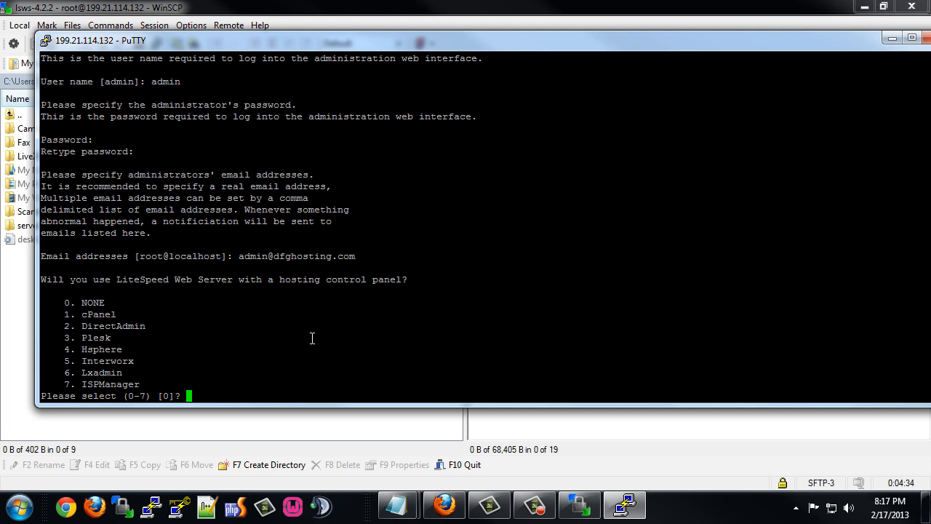
Choose cPanel (1), port offset 0, and enable PHP suEXEC (1) to finish installing.
type("1")
key("Return")
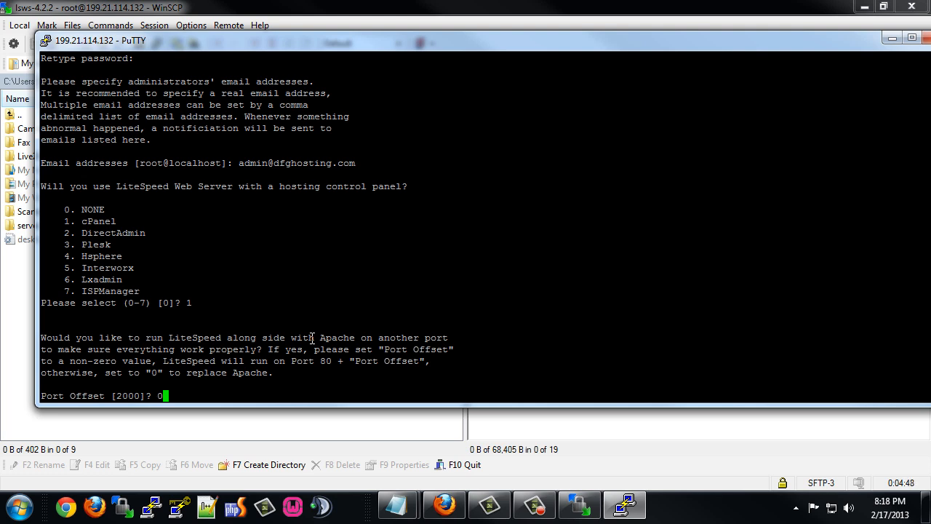
type("0")
key("Return")
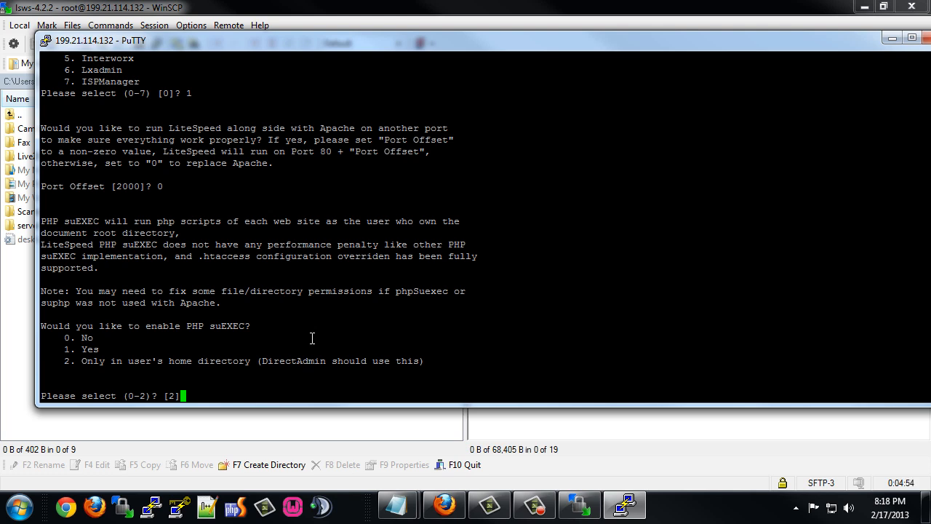
type("1")
key("Return")
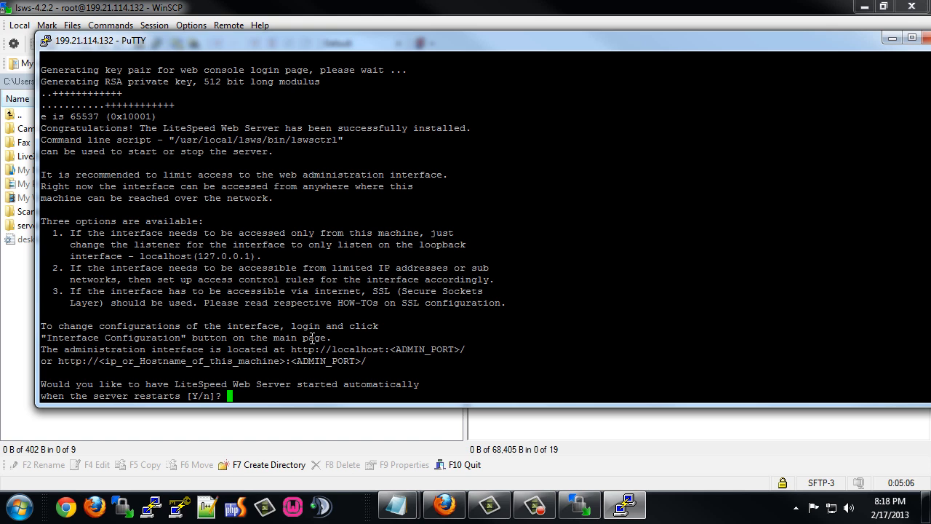
Answer Y to auto-start LiteSpeed on reboot and Y to start it now.
type("Y")
key("Return")
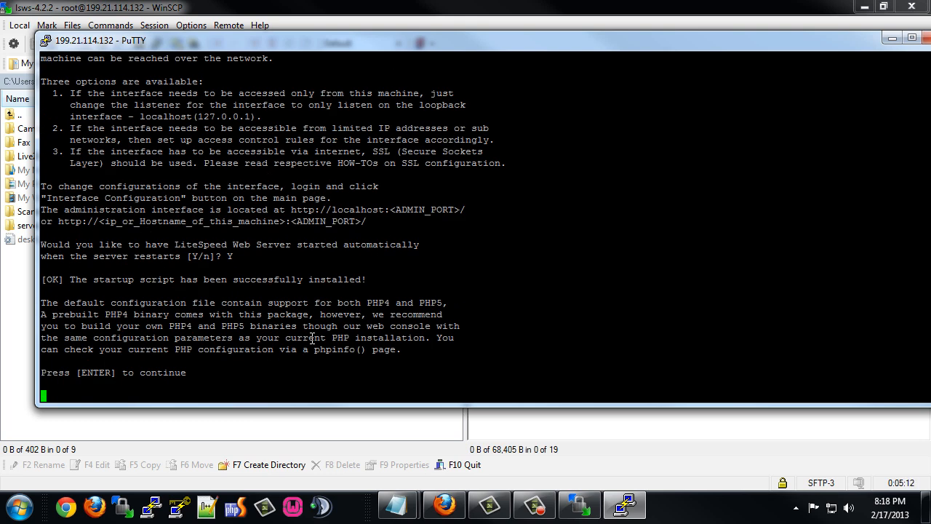
key("Return")
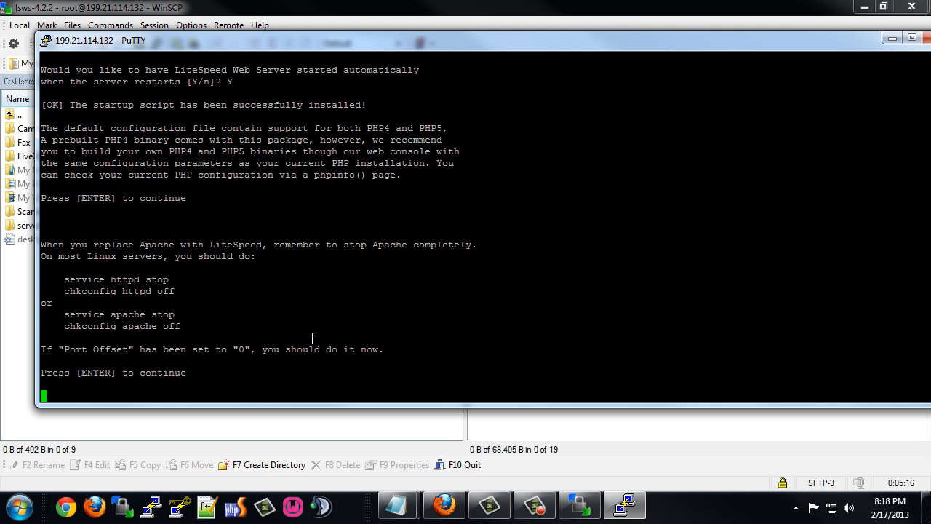
key("Return")
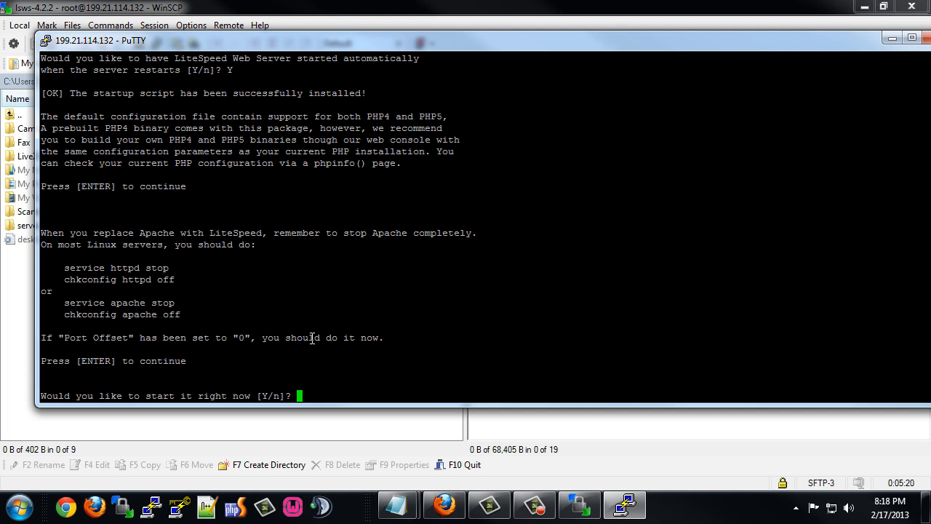
type("Y")
key("Return")
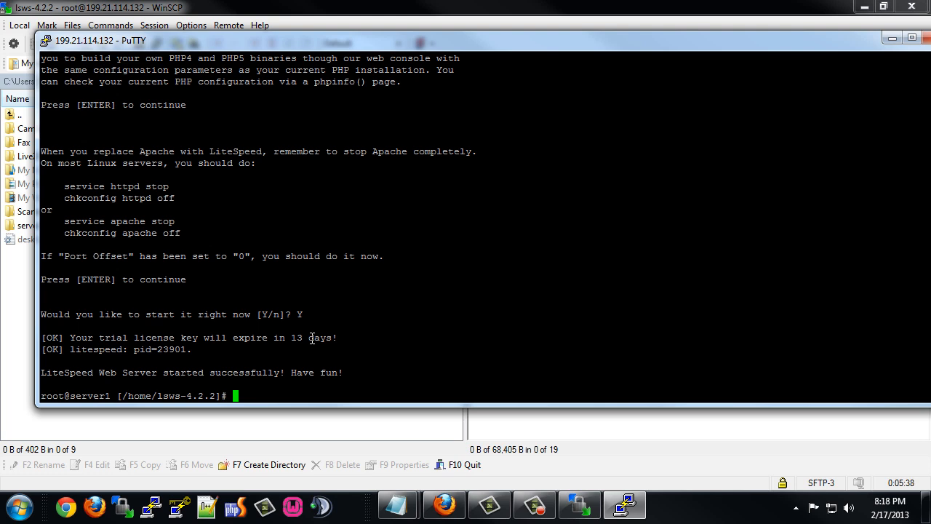
Change to the / directory and reboot the server.
type("cd /")
key("Return")
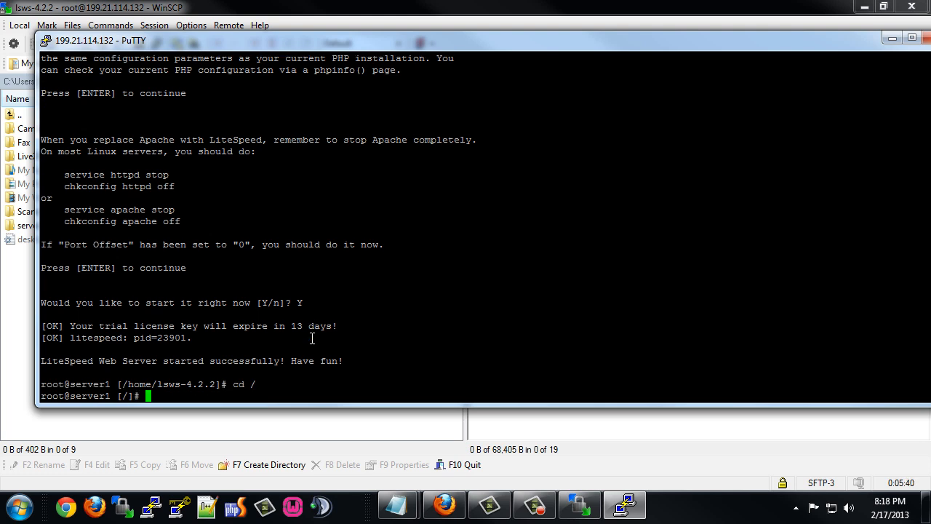
type("reboot")
key("Return")
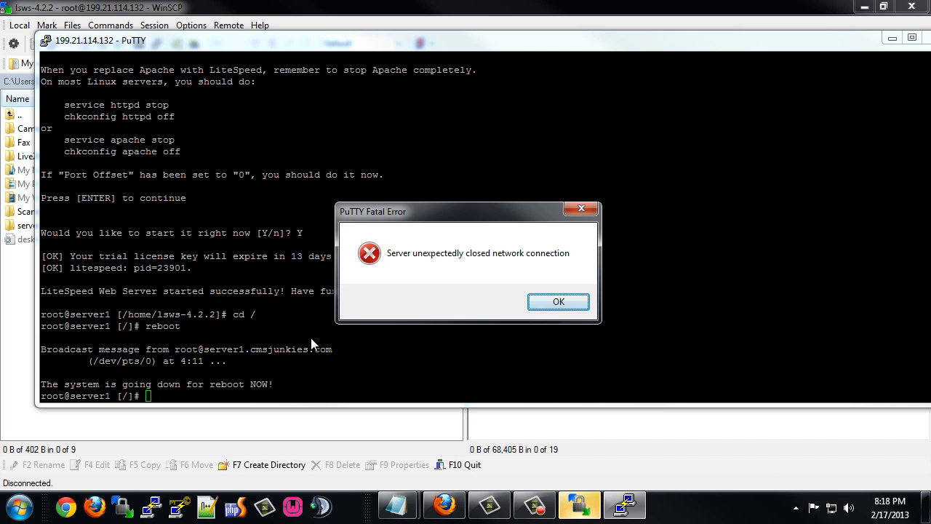
Dismiss PuTTY's connection-lost error and reconnect WinSCP to the rebooted server with the key passphrase.
left_click(558, 303)
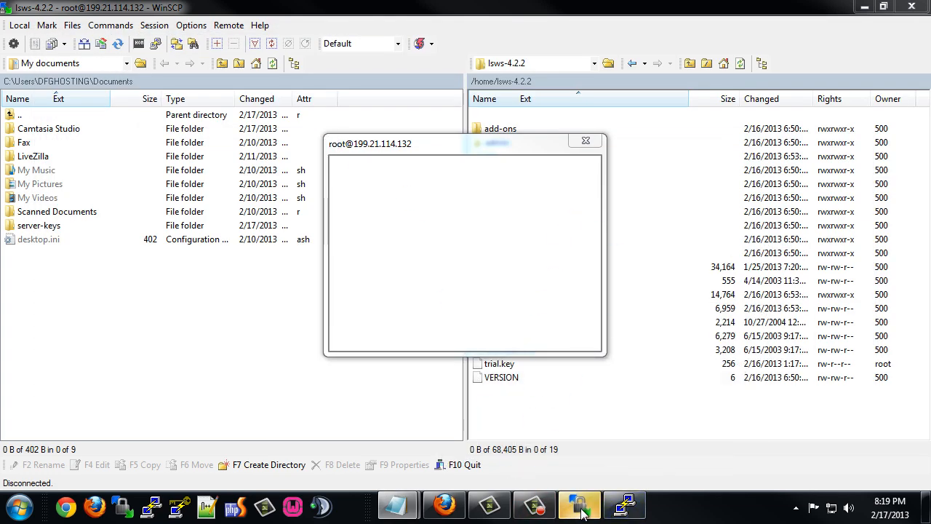
left_click(582, 511)
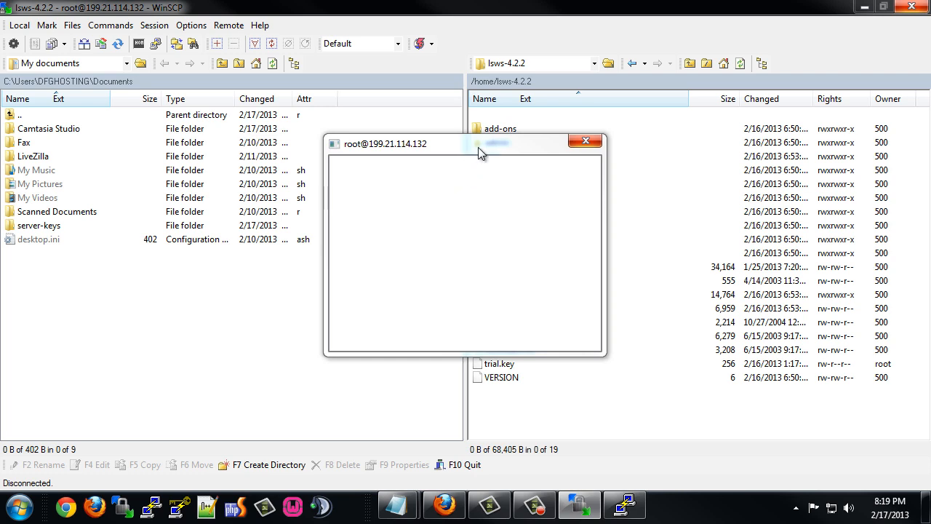
left_click_drag(475, 145, 332, 139)
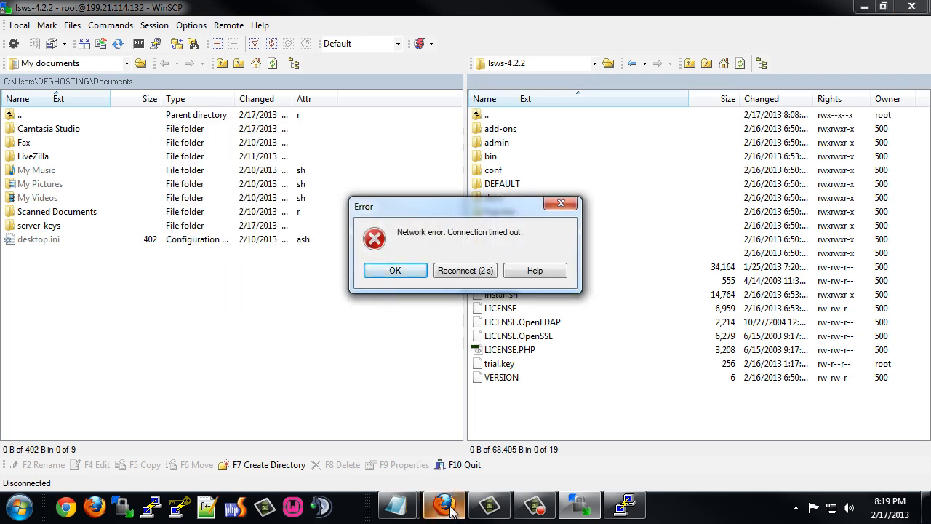
mouse_move(450, 508)
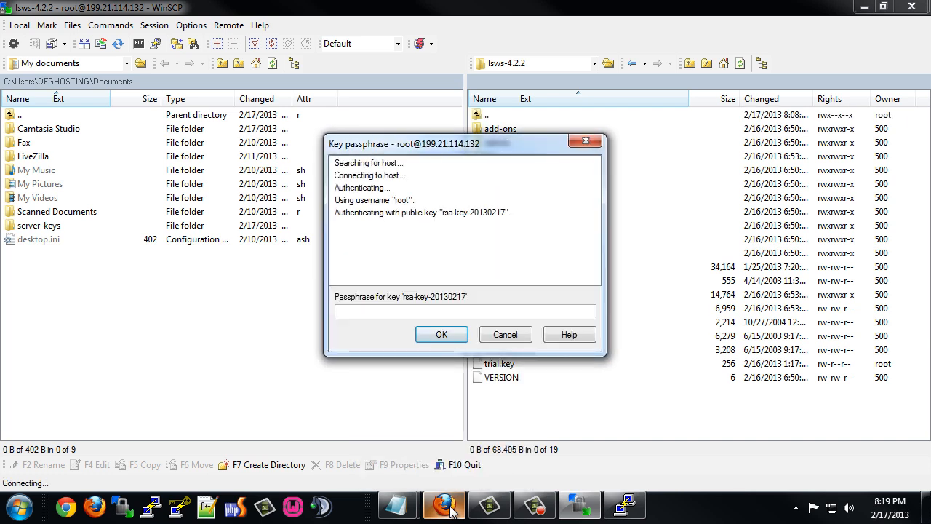
type("*******")
key("Return")
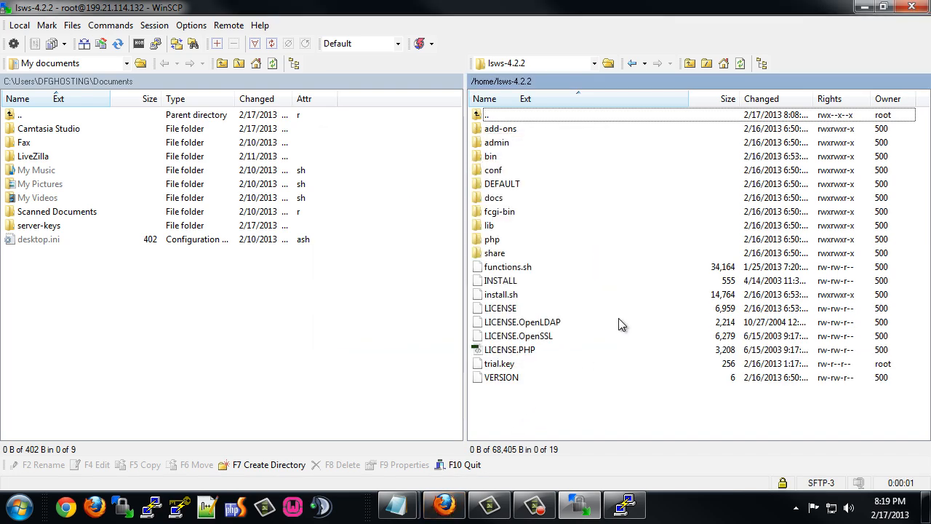
Delete lsws-4.2.2-ent-x86_64-linux.tar.gz from /home in WinSCP, then bring Firefox forward.
left_click(631, 64)
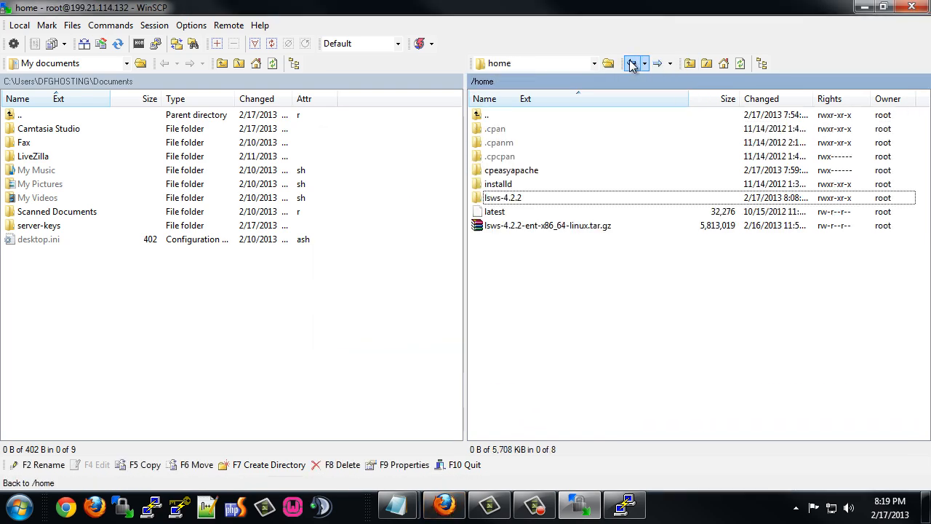
left_click(539, 227)
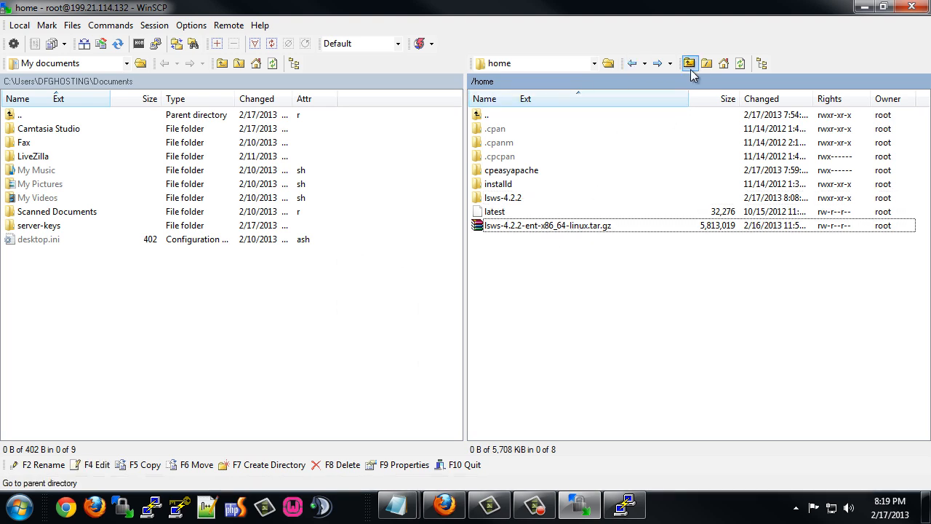
right_click(510, 226)
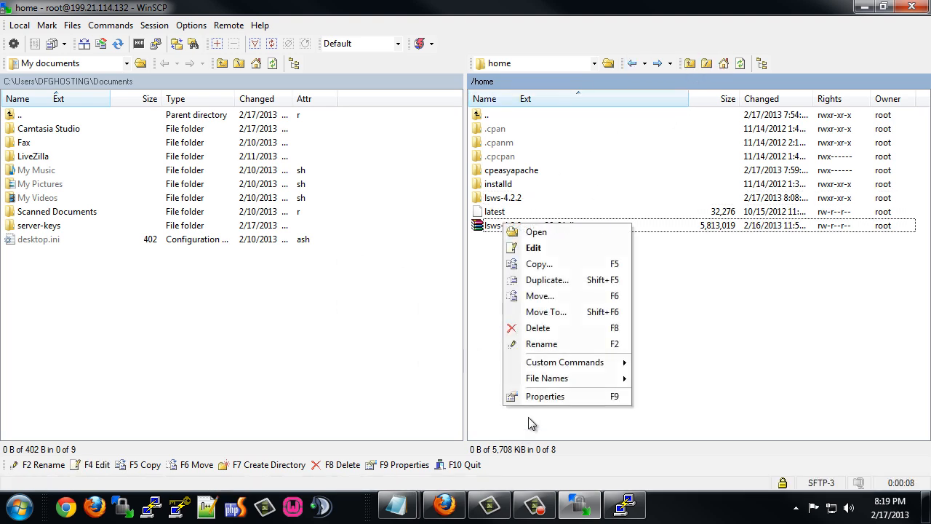
left_click(551, 328)
left_click(419, 265)
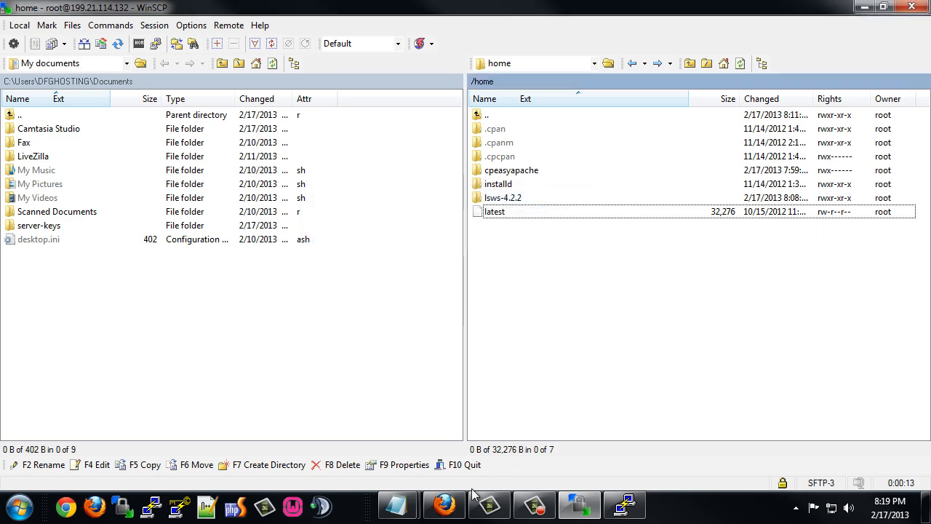
left_click(445, 505)
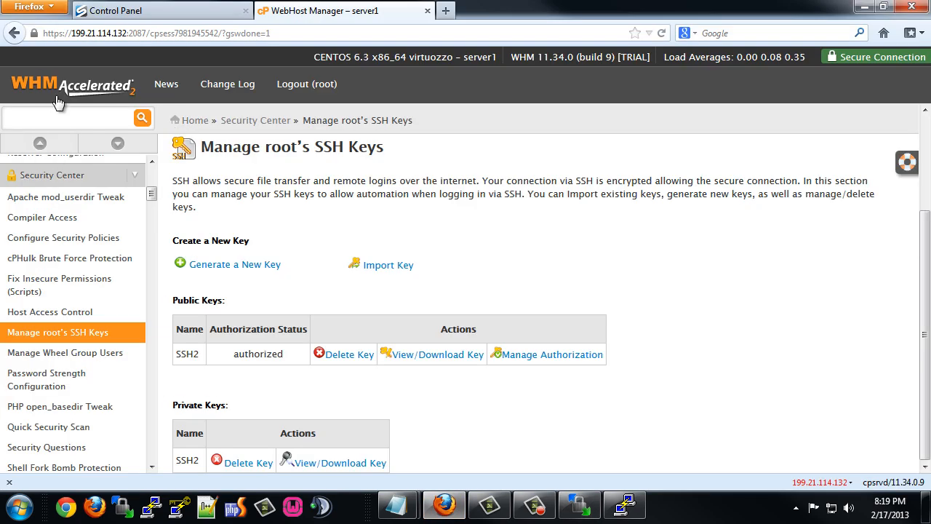
Reload the WHM home page and go to Plugins to find LiteSpeed Web Server.
left_click(59, 88)
scroll(95, 315, "down", 20)
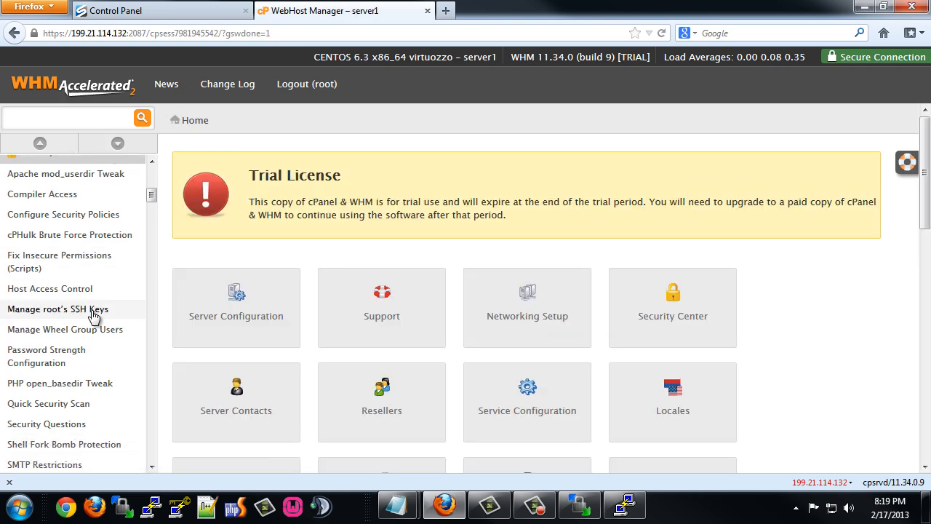
scroll(114, 364, "down", 20)
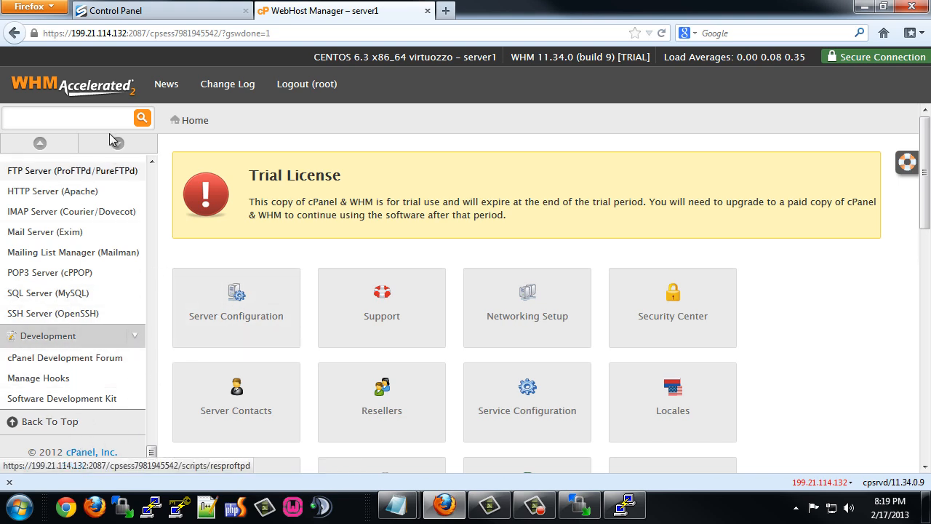
left_click(88, 86)
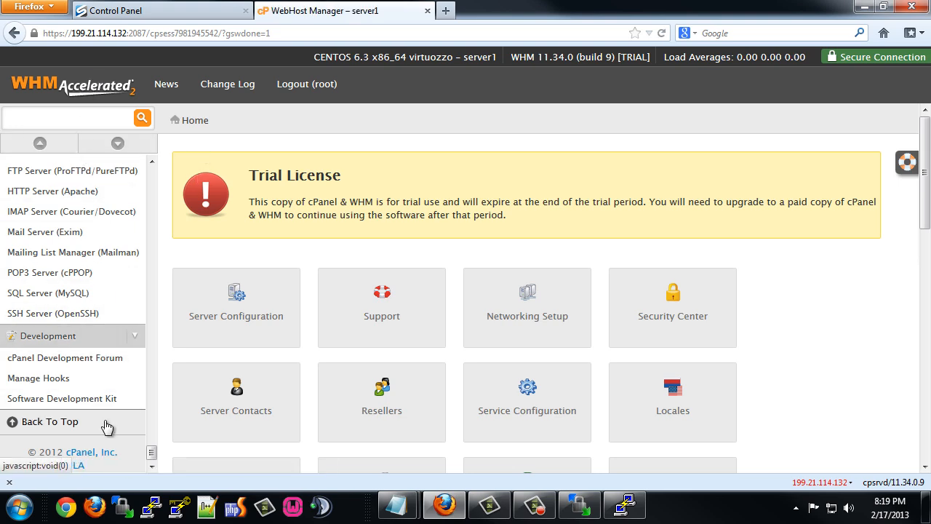
scroll(98, 266, "up", 1)
left_click(75, 91)
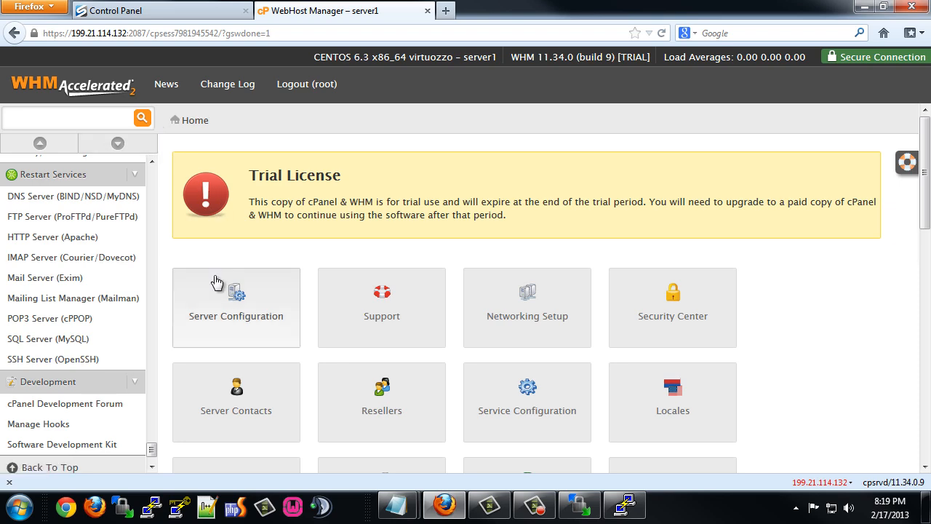
scroll(760, 267, "down", 10)
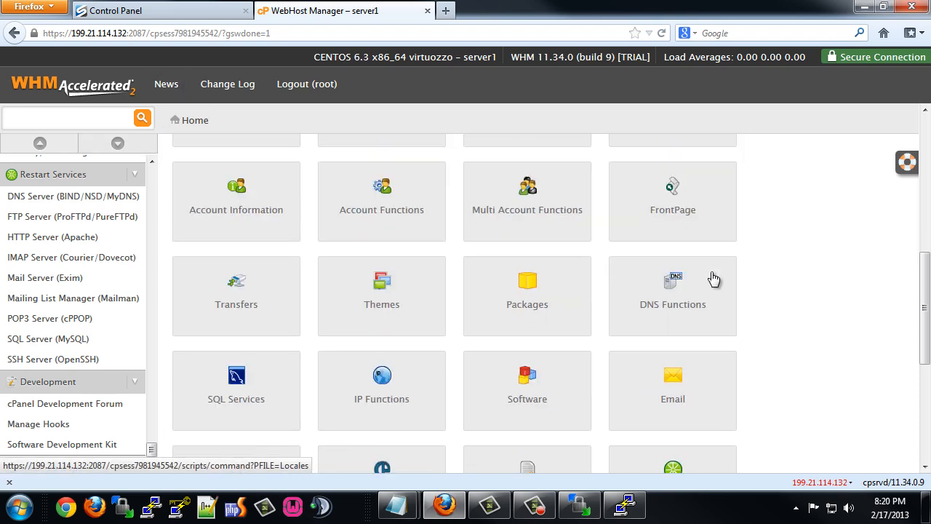
left_click(379, 296)
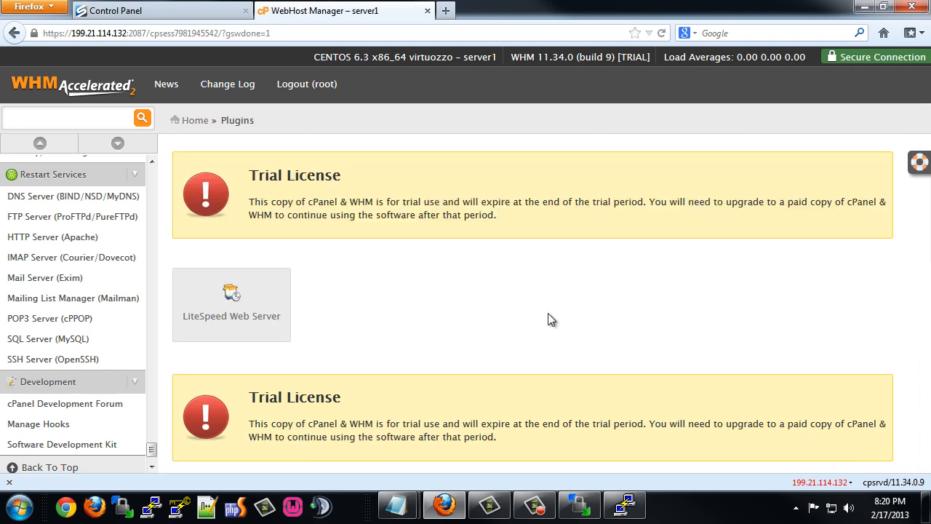
Enable EasyApache integration in the LiteSpeed Web Server plugin and return to its main page.
left_click(234, 300)
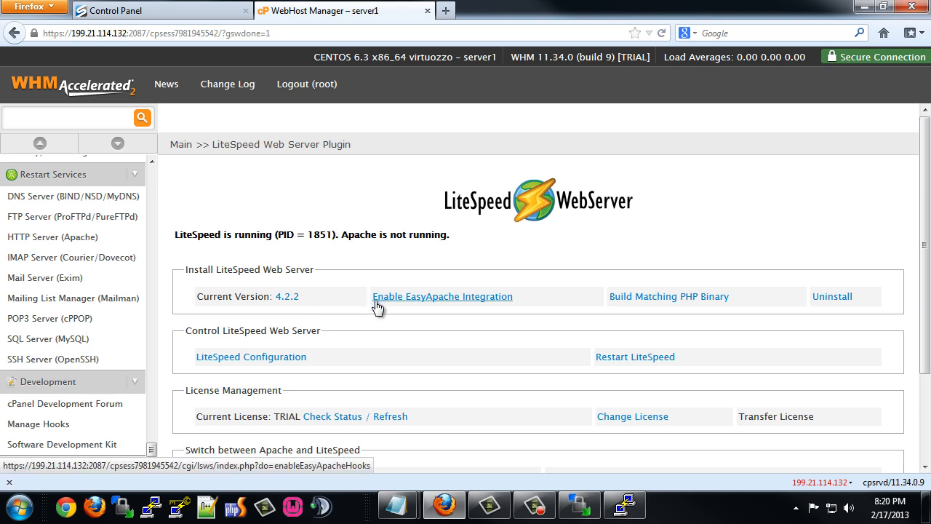
left_click(417, 298)
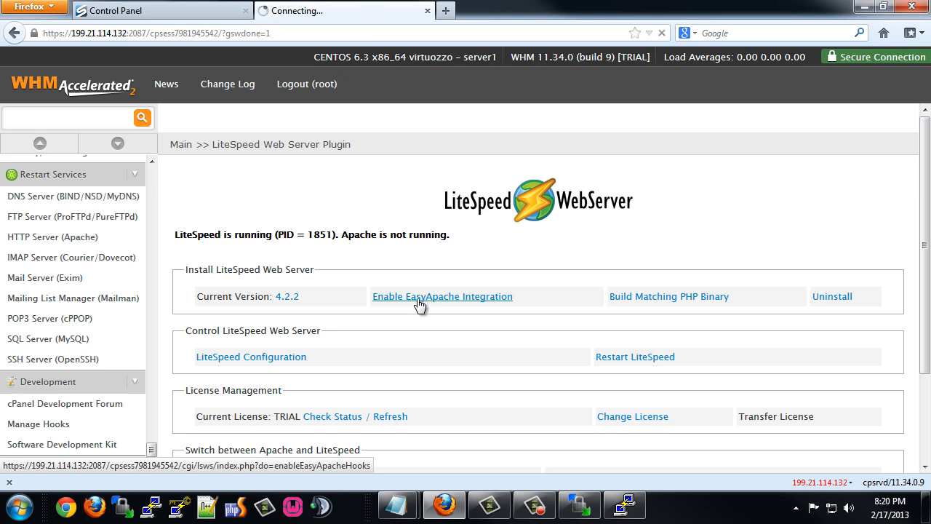
left_click(210, 291)
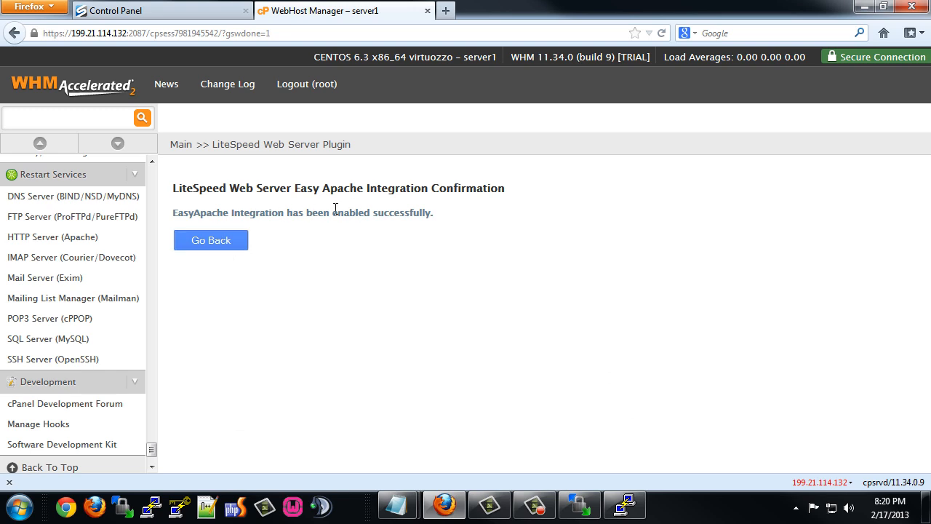
left_click(194, 241)
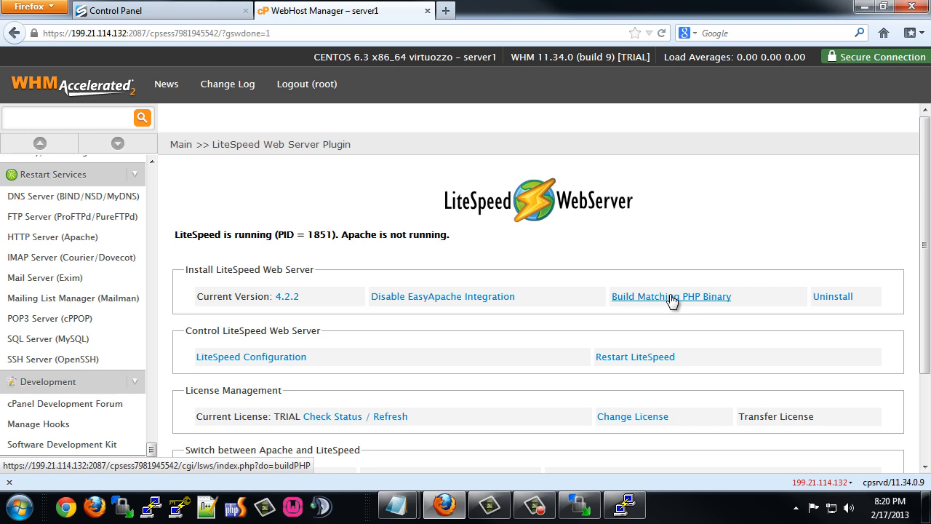
Build a matching PHP 5.3.21 binary with LSAPI until the log reports COMPLETE.
left_click(670, 297)
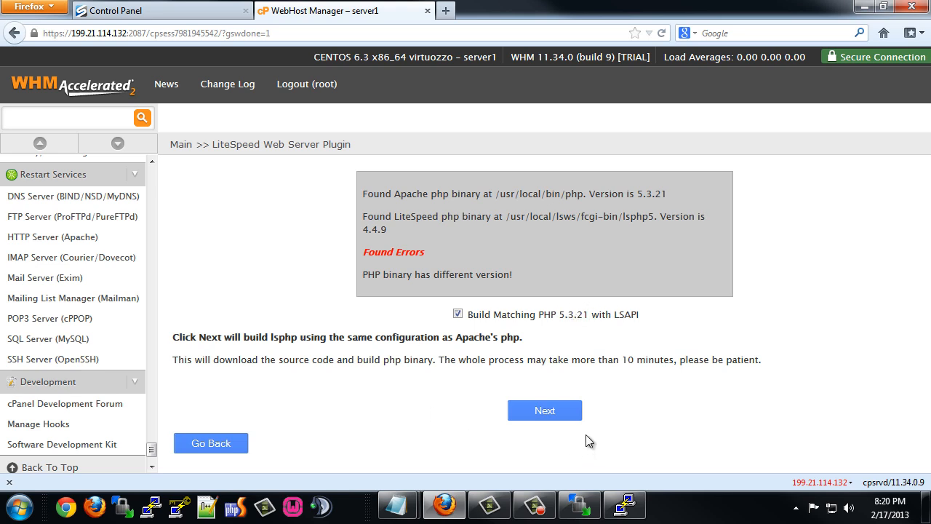
left_click(546, 412)
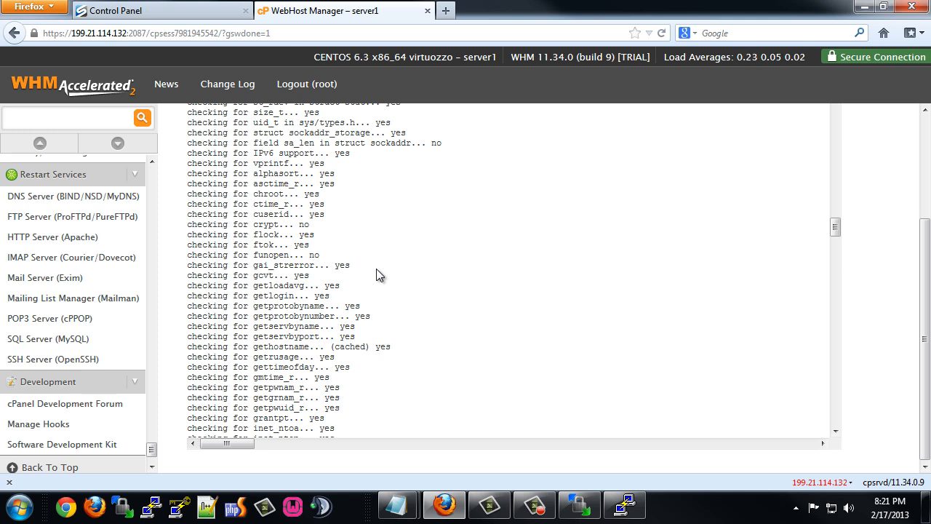
scroll(422, 297, "down", 15)
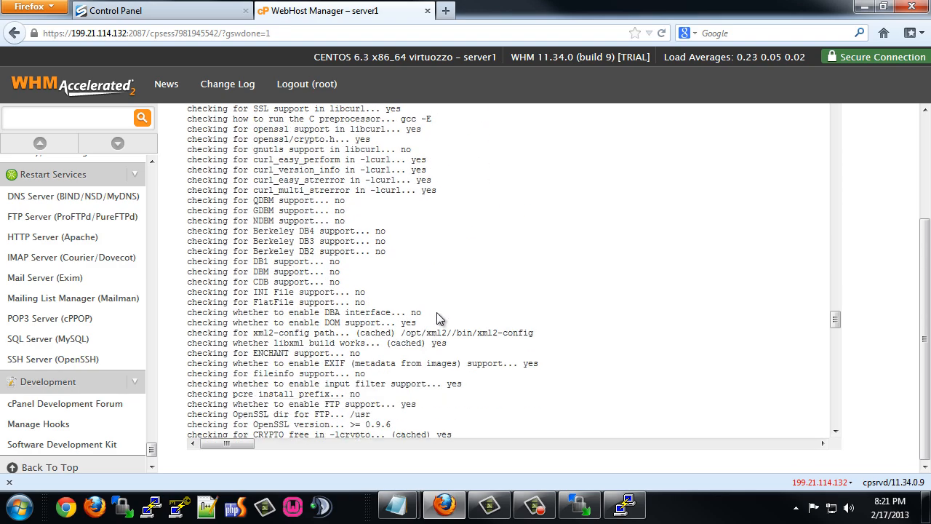
scroll(437, 313, "down", 15)
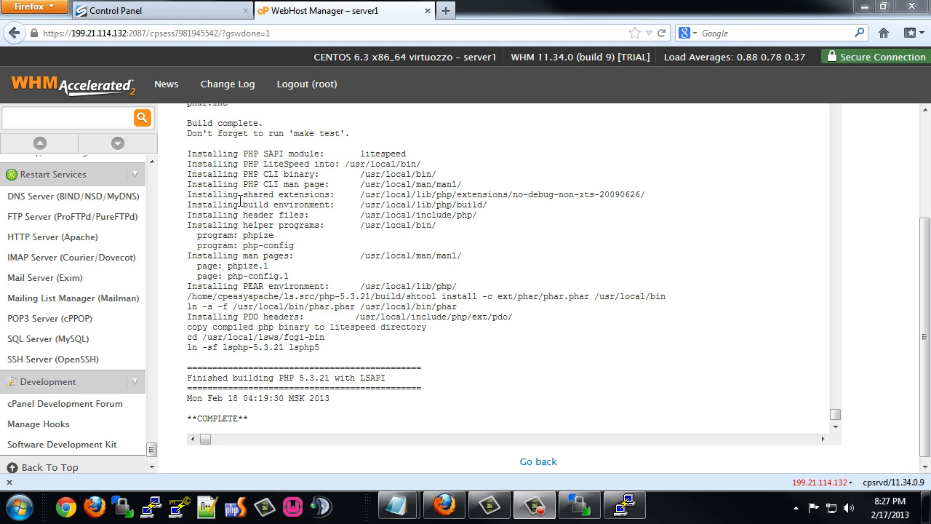
left_click(538, 462)
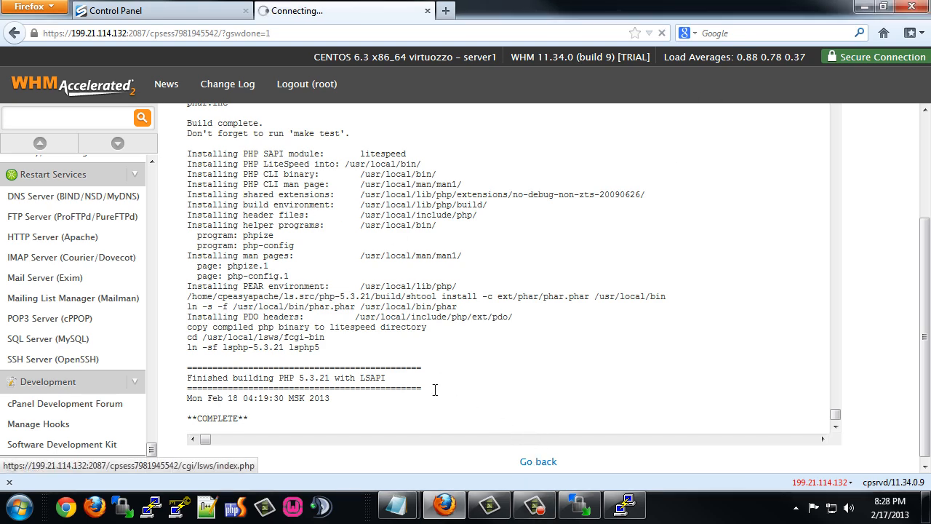
Open the LiteSpeed admin web console login from the plugin page.
scroll(366, 349, "down", 2)
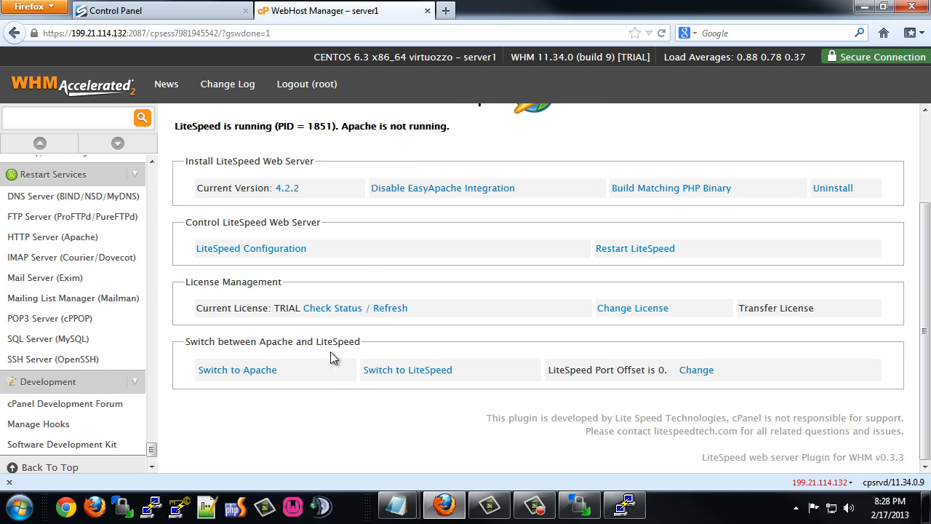
scroll(265, 197, "up", 1)
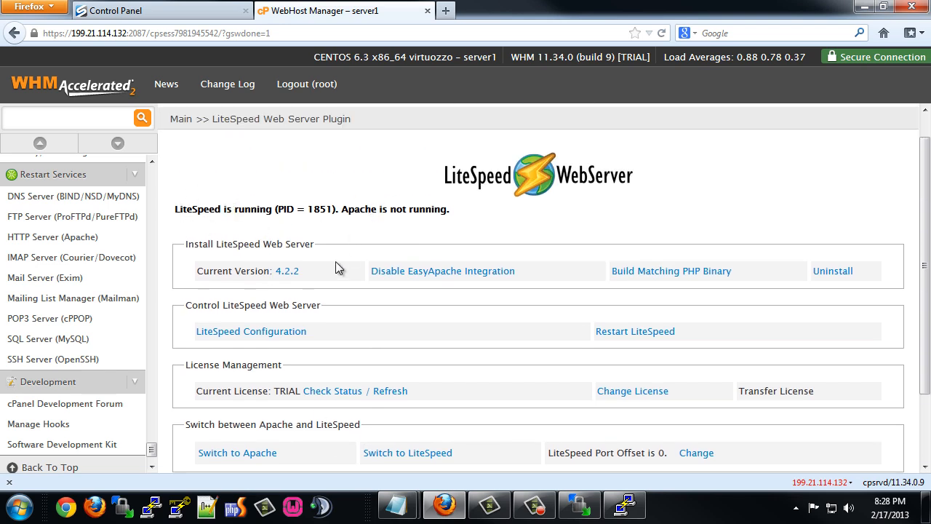
left_click(270, 333)
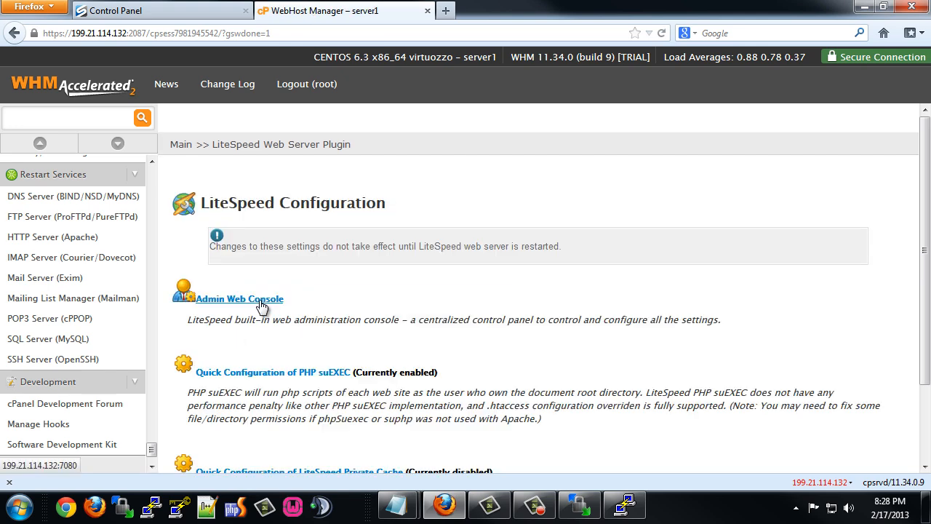
left_click(263, 301)
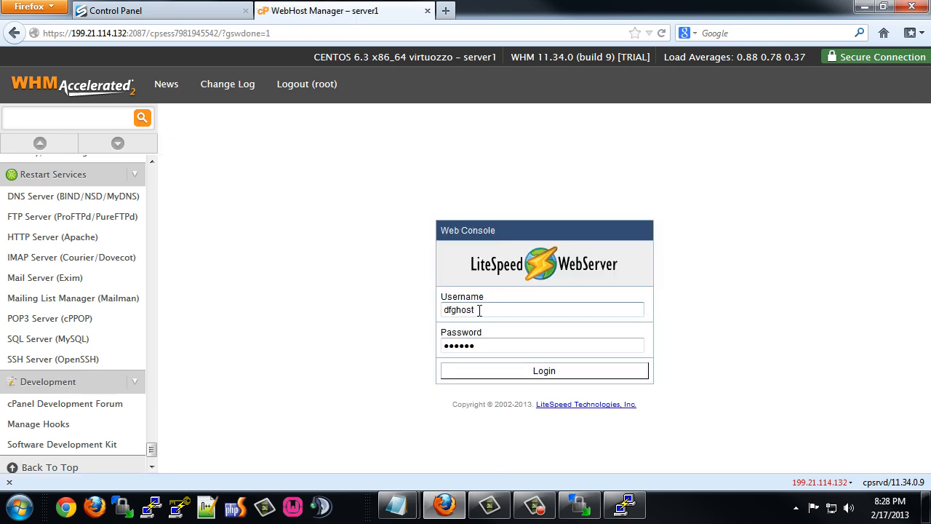
Log in to the console with username admin and the account password.
left_click_drag(480, 310, 414, 318)
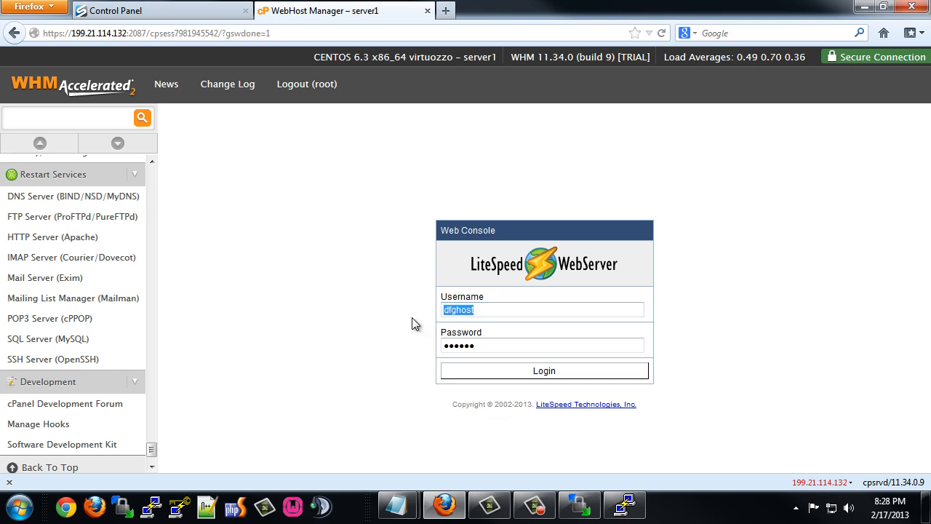
type("admin")
key("Tab")
type("123456")
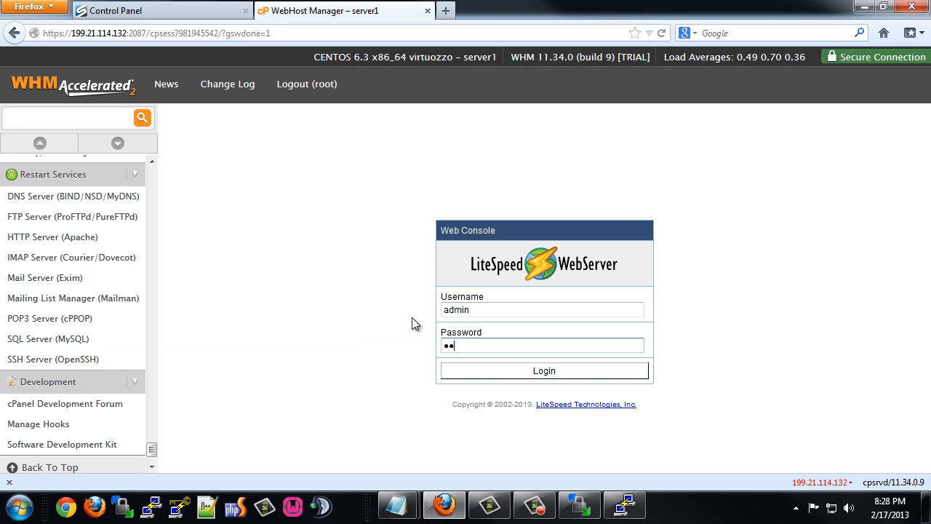
key("Return")
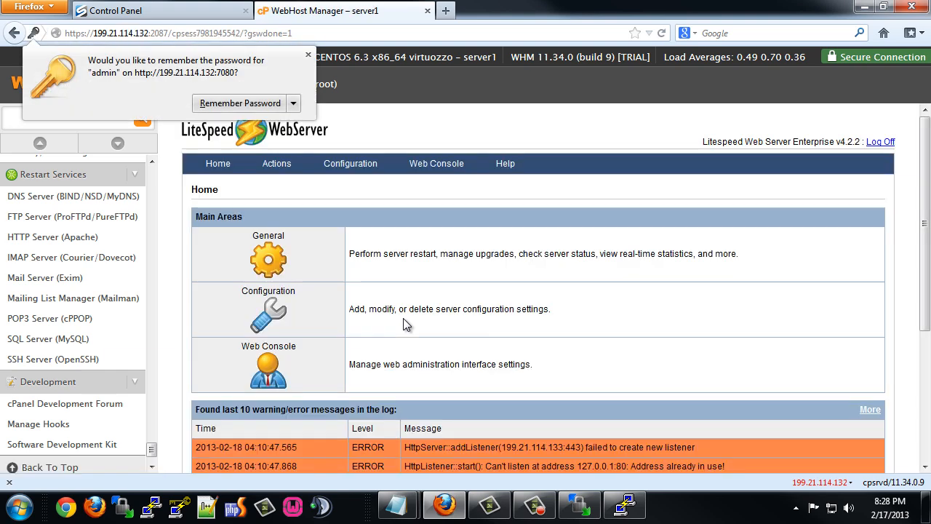
Dismiss the save-password prompt, review server status and listeners, then return Home.
left_click(266, 104)
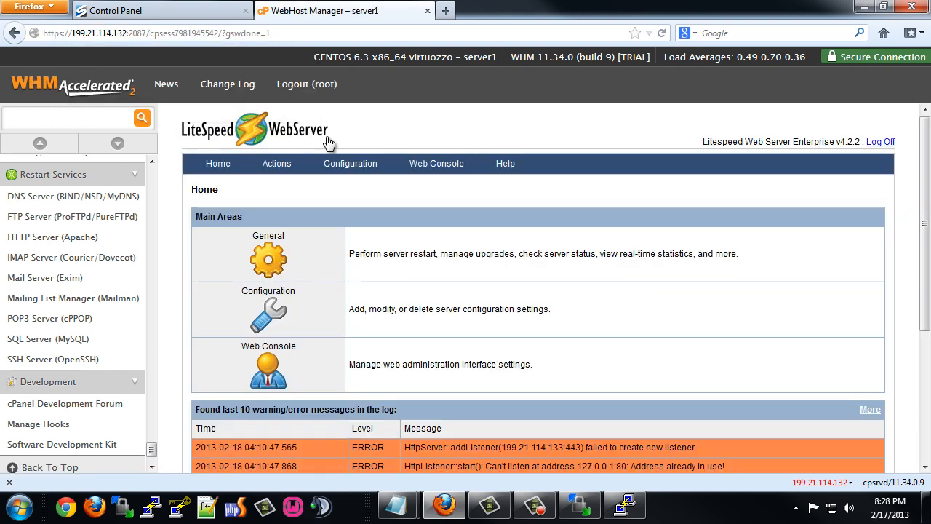
scroll(334, 279, "down", 4)
scroll(334, 280, "up", 4)
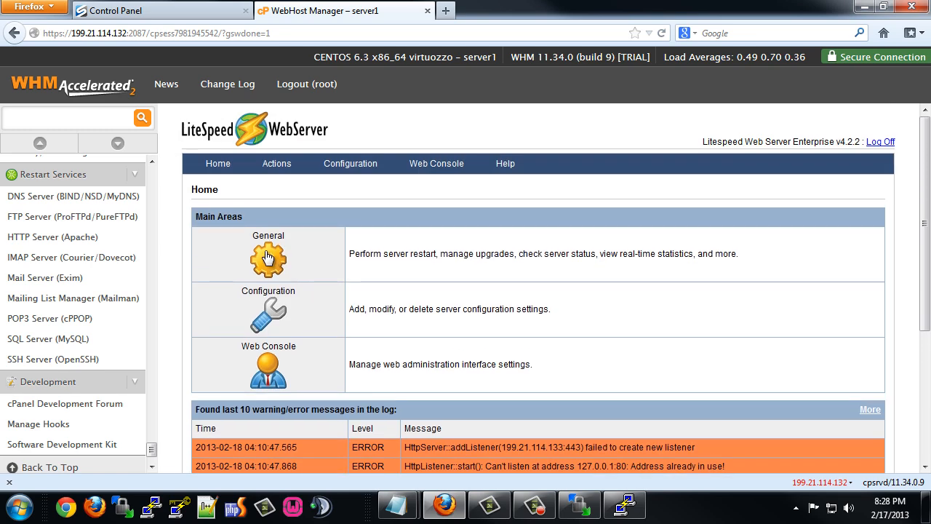
left_click(267, 259)
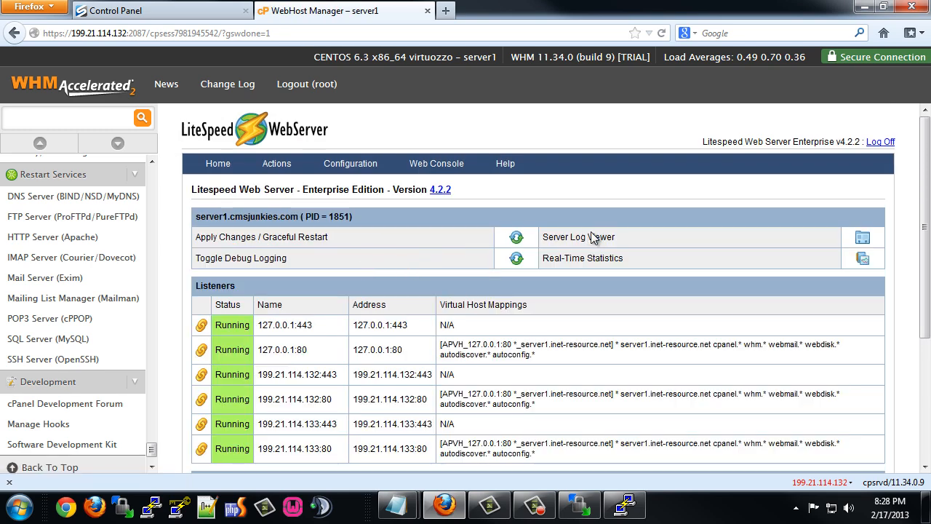
scroll(439, 340, "down", 5)
scroll(353, 344, "up", 5)
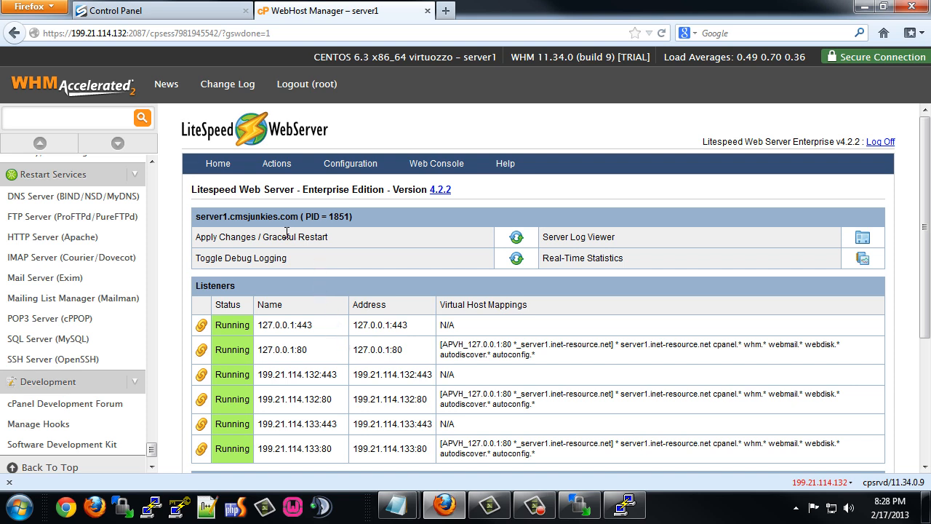
left_click(218, 167)
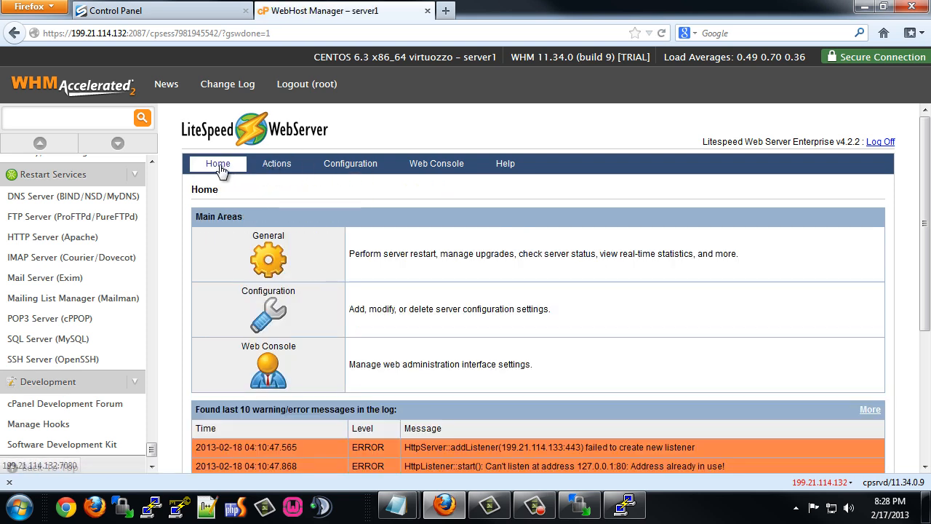
Review the server Configuration's Security settings, then return to its General settings.
left_click(269, 314)
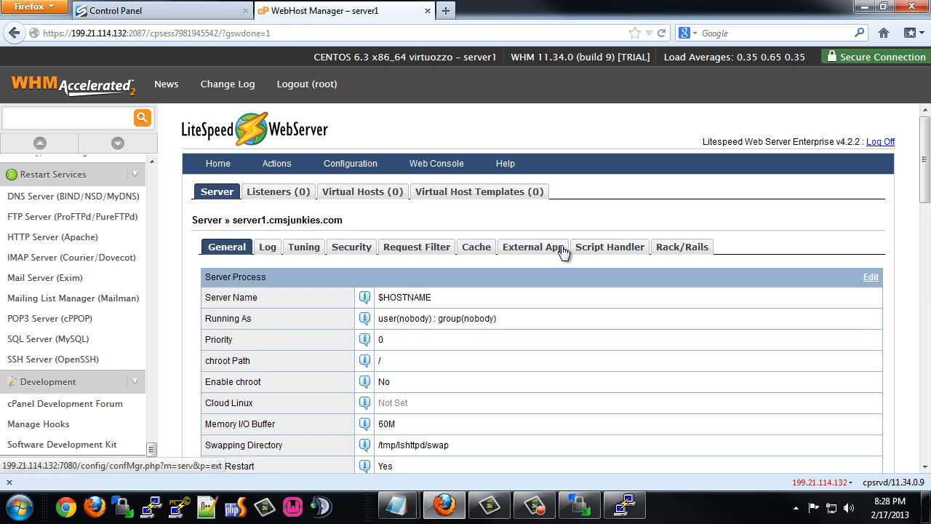
left_click(351, 247)
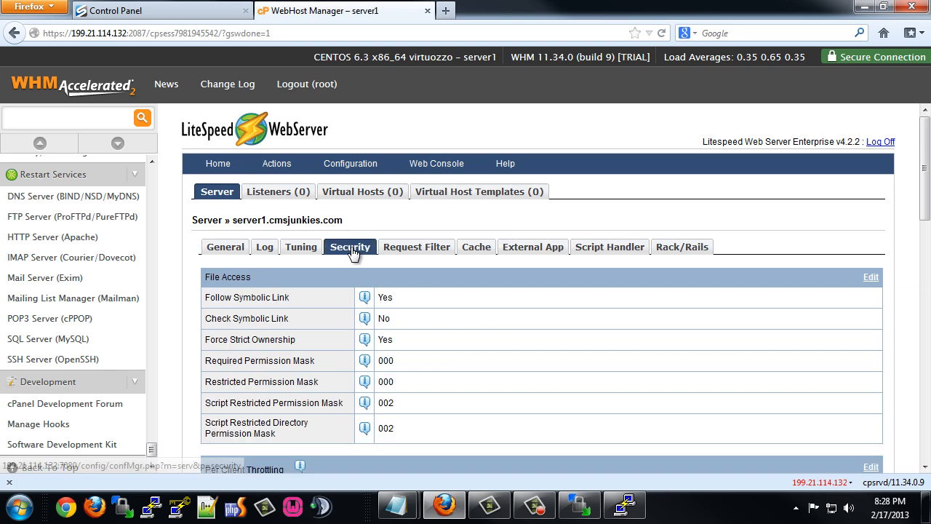
scroll(308, 349, "down", 3)
scroll(307, 358, "down", 7)
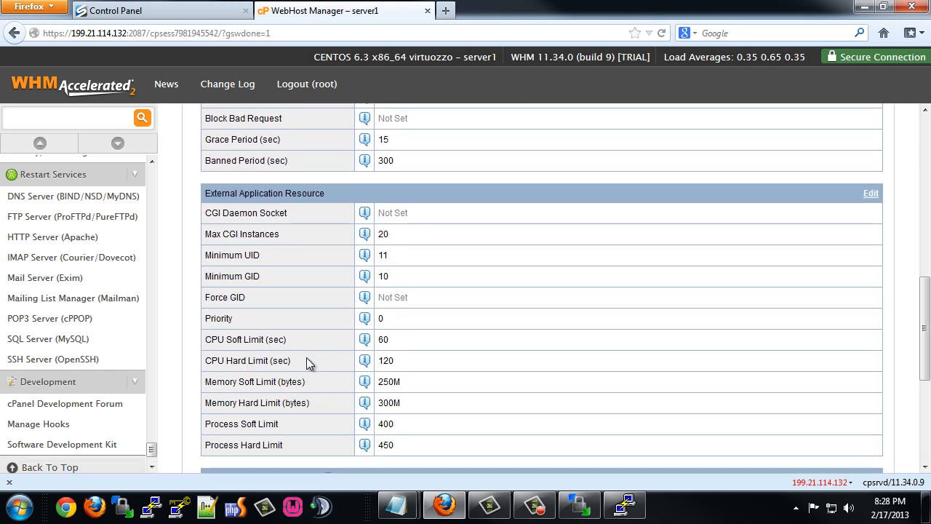
scroll(306, 358, "down", 5)
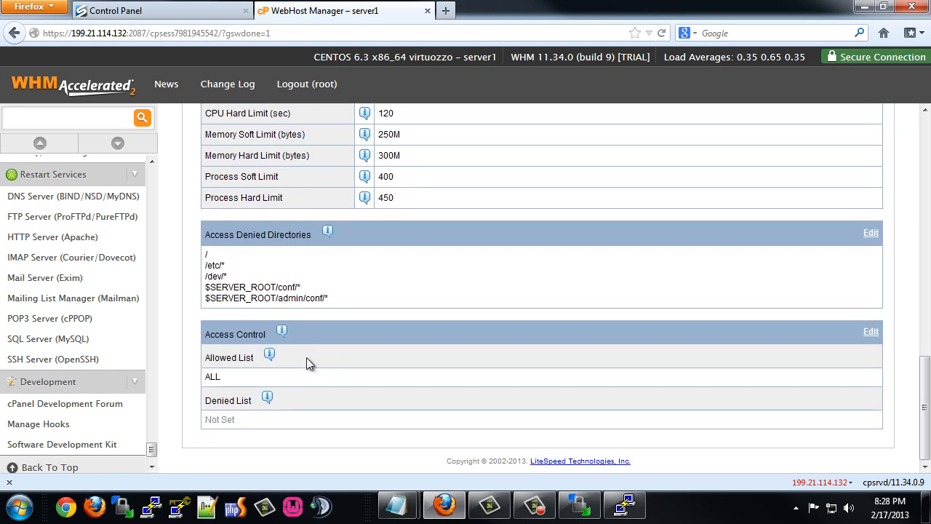
scroll(306, 357, "up", 15)
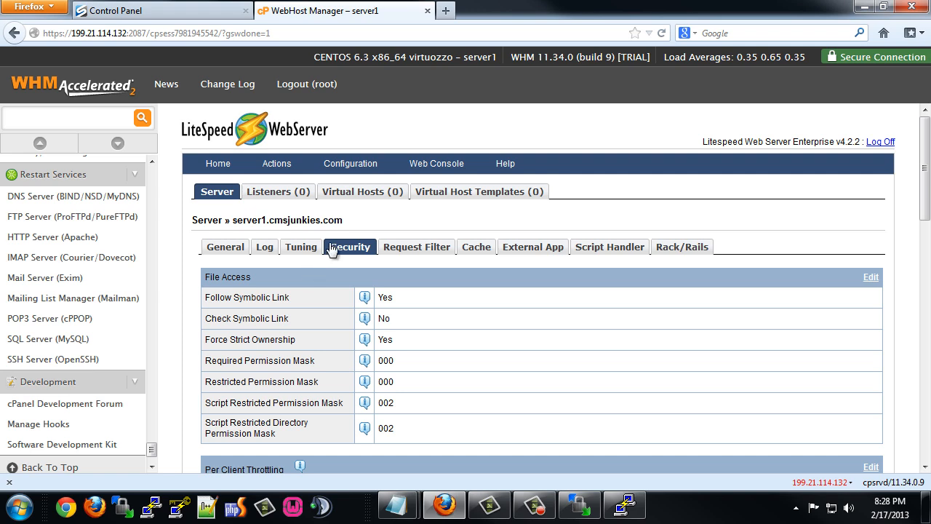
left_click(351, 172)
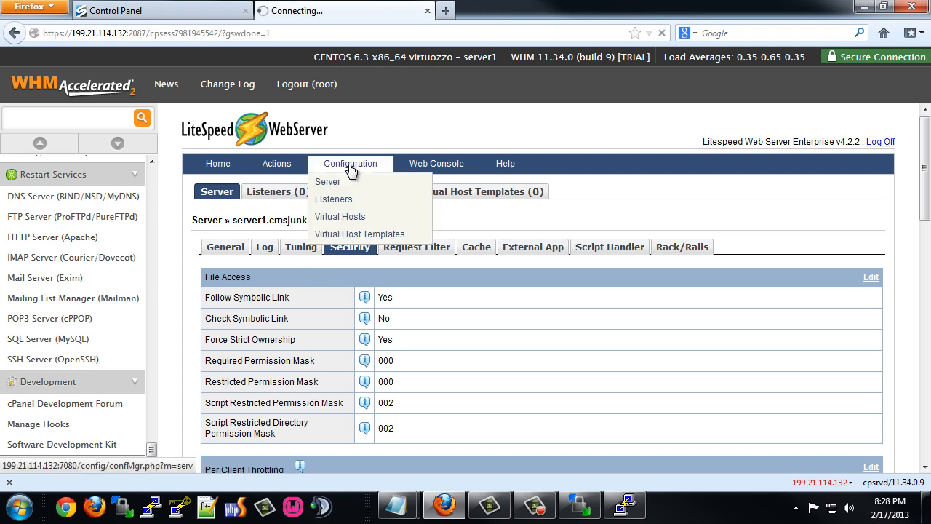
mouse_move(274, 168)
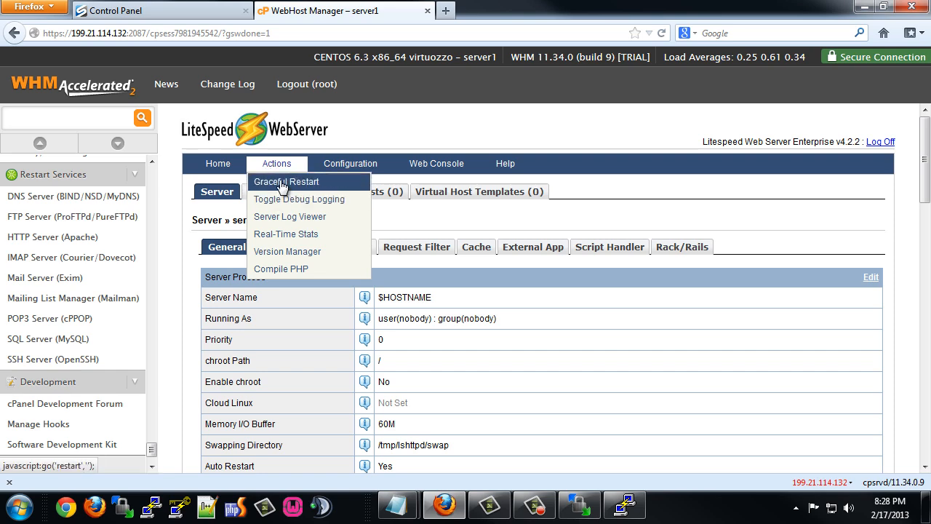
Gracefully restart the LiteSpeed web server and return to the console Home overview.
left_click(282, 186)
left_click(469, 240)
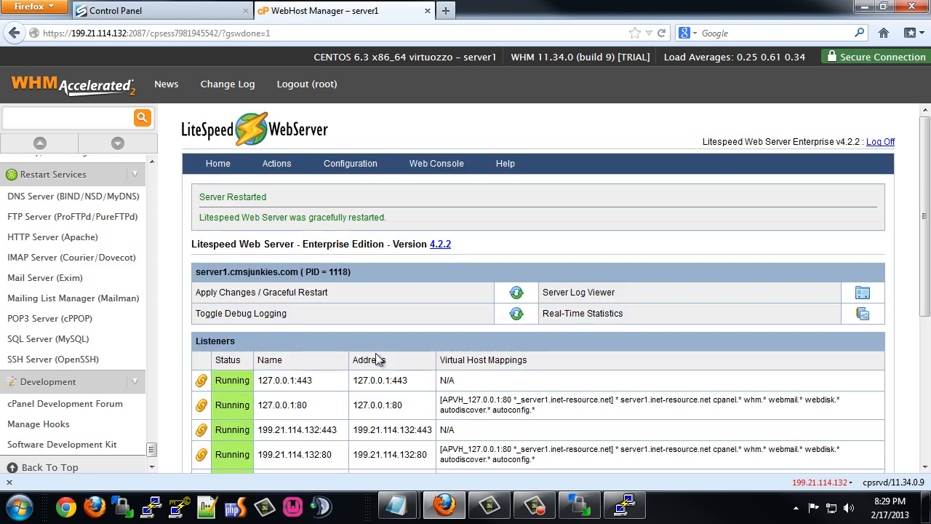
scroll(342, 354, "down", 5)
scroll(342, 354, "up", 5)
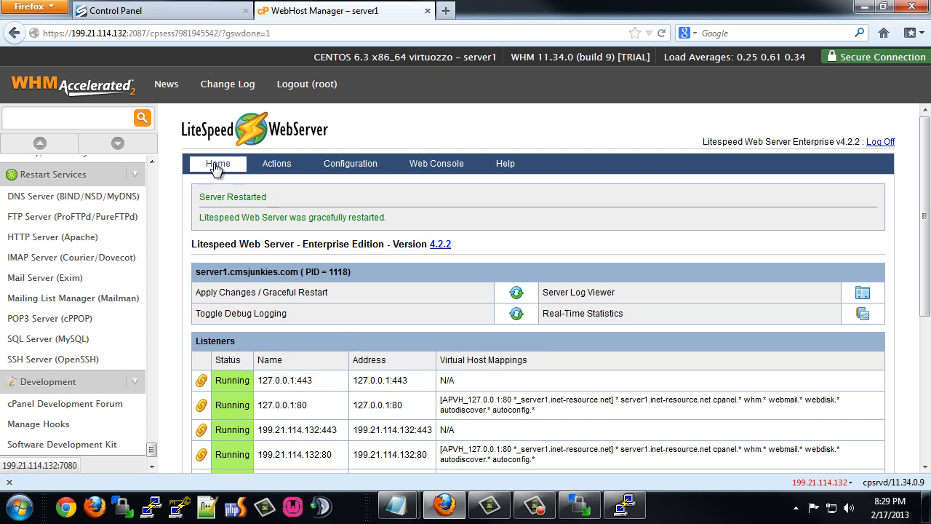
left_click(216, 167)
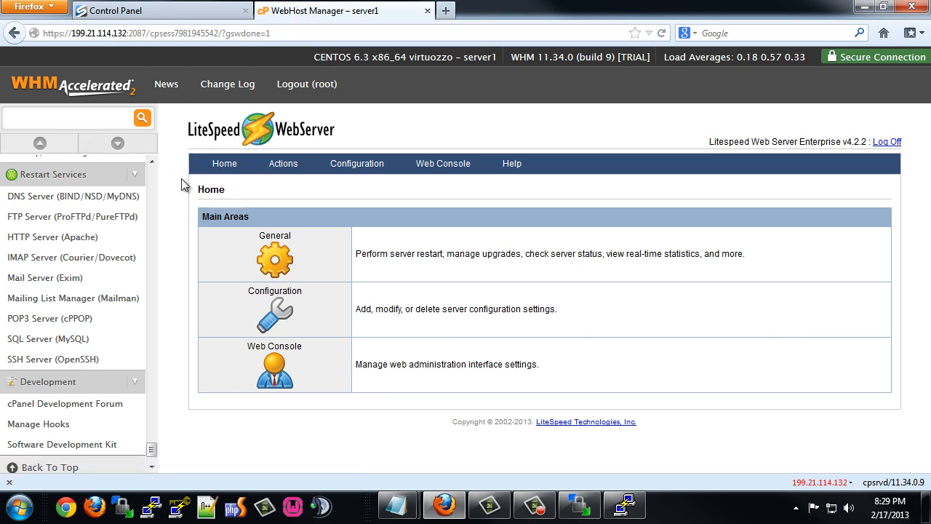
Load killigan.net in a new tab and scroll through the Nuke Evolution Xtreme site.
left_click(445, 11)
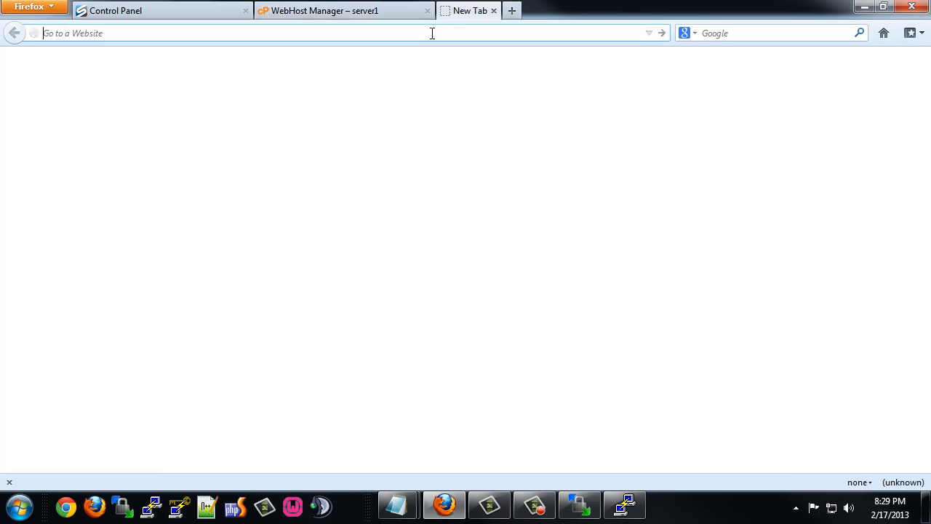
type("killigan.net/")
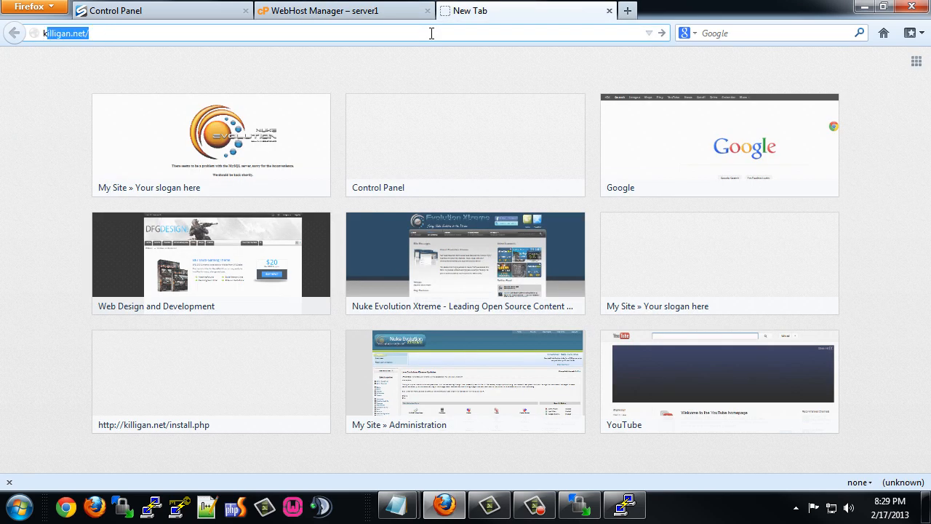
key("Return")
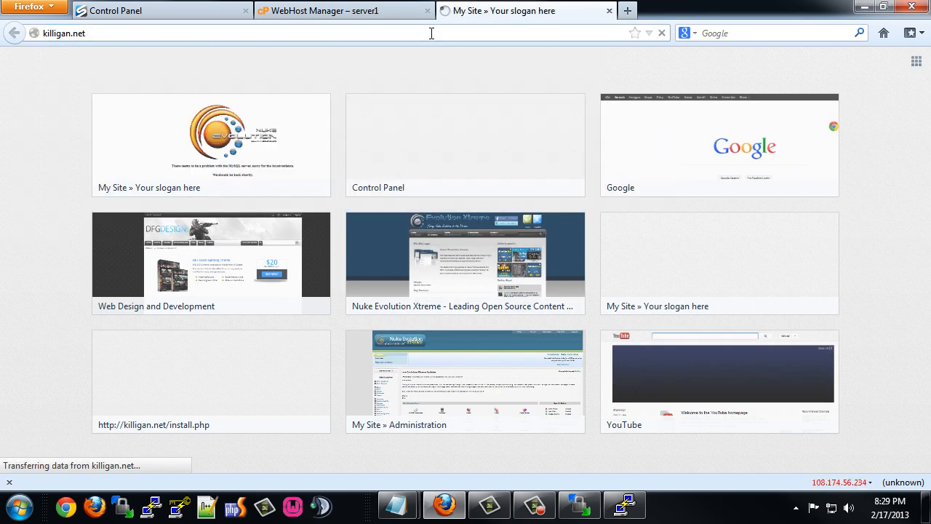
scroll(369, 334, "down", 10)
scroll(369, 334, "down", 15)
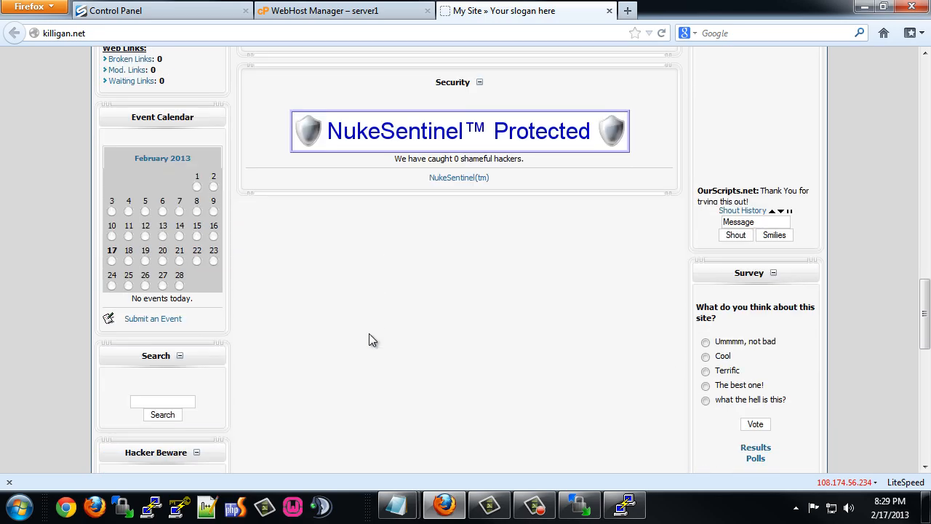
scroll(369, 333, "up", 10)
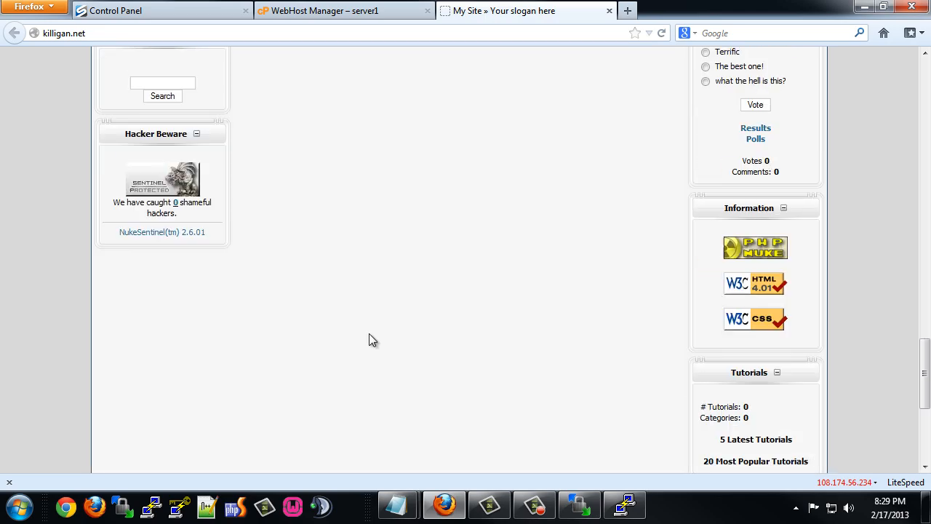
scroll(369, 334, "down", 10)
scroll(369, 340, "up", 20)
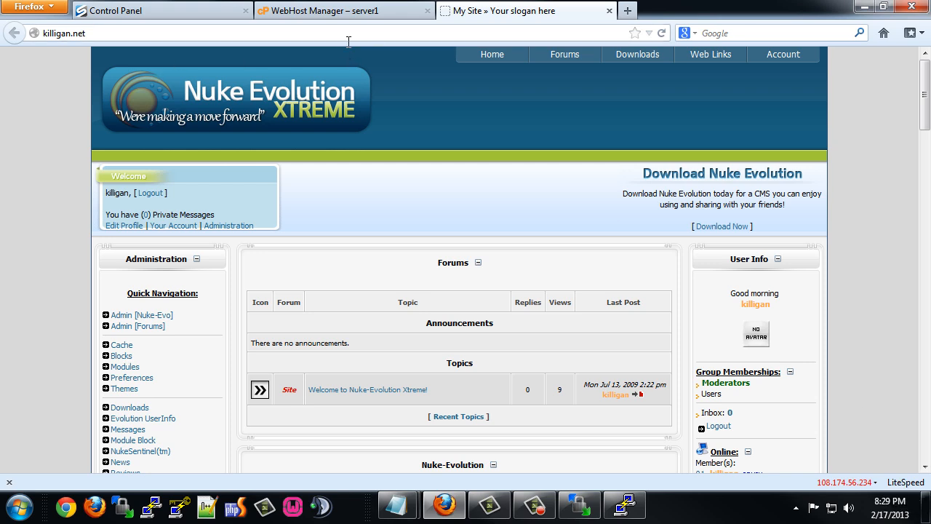
Append /cpanel to the killigan.net address.
left_click(99, 30)
left_click(104, 31)
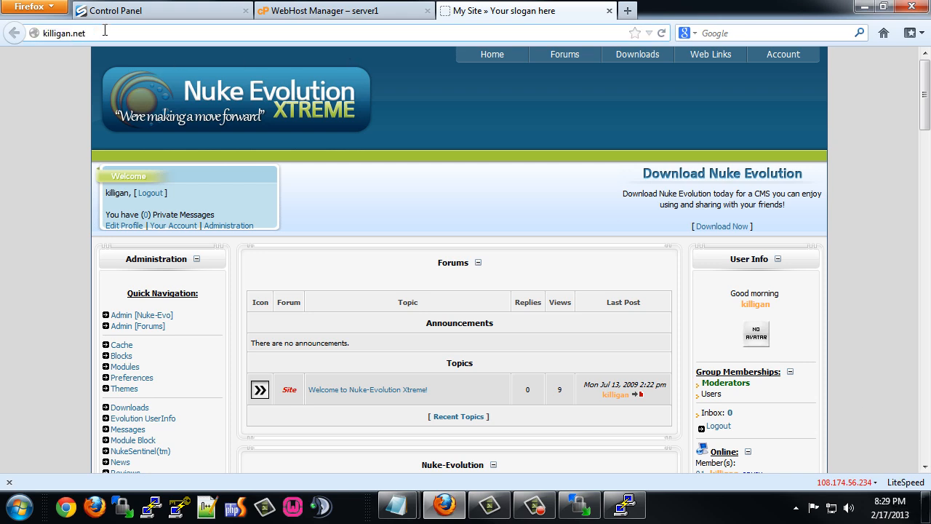
type("/")
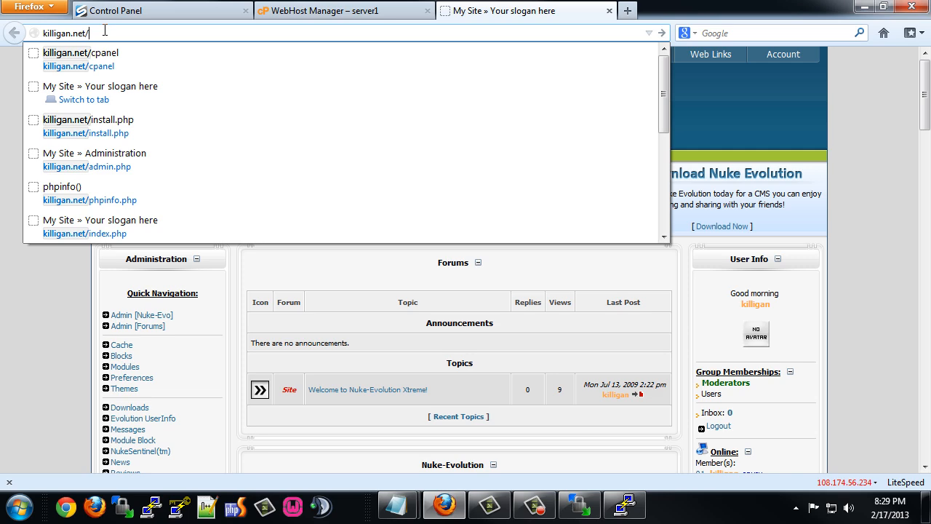
type("cpanel")
Log in to the site's cPanel and open the Full Website Backup page.
key("Return")
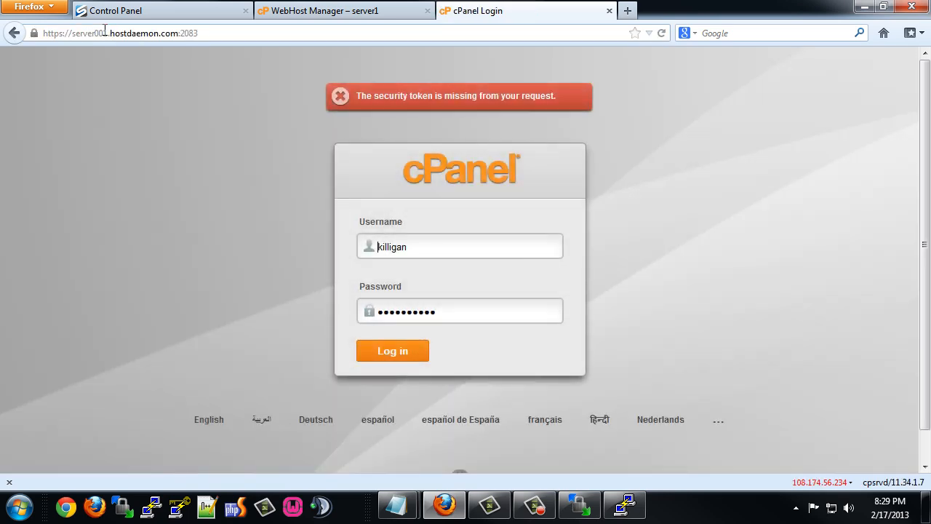
left_click(361, 345)
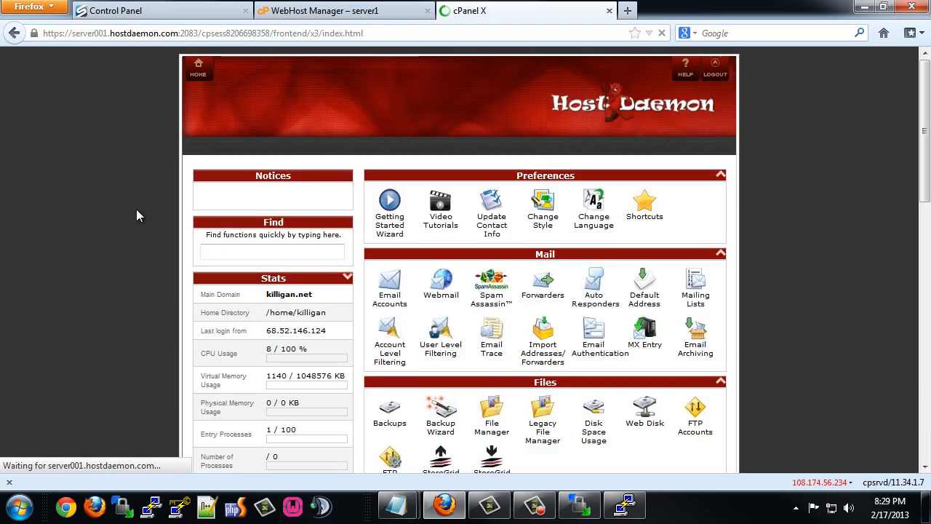
left_click(390, 409)
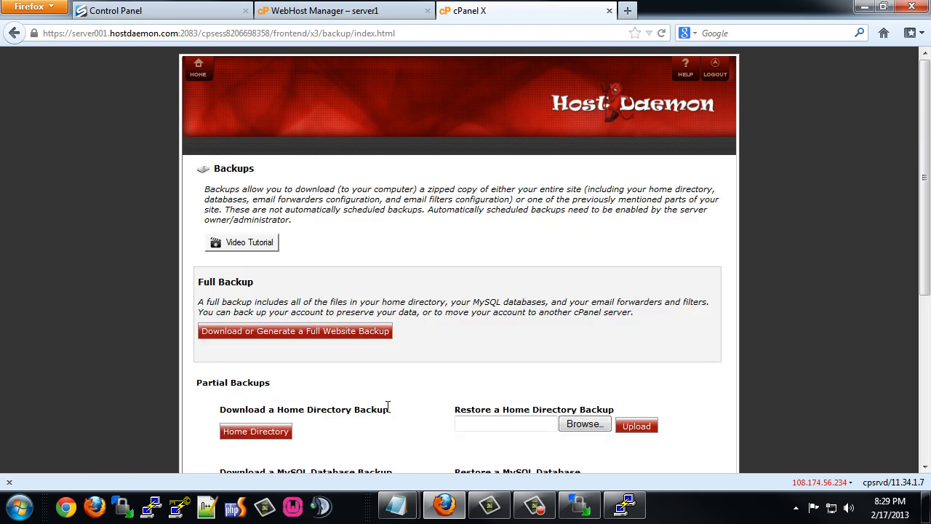
left_click(251, 333)
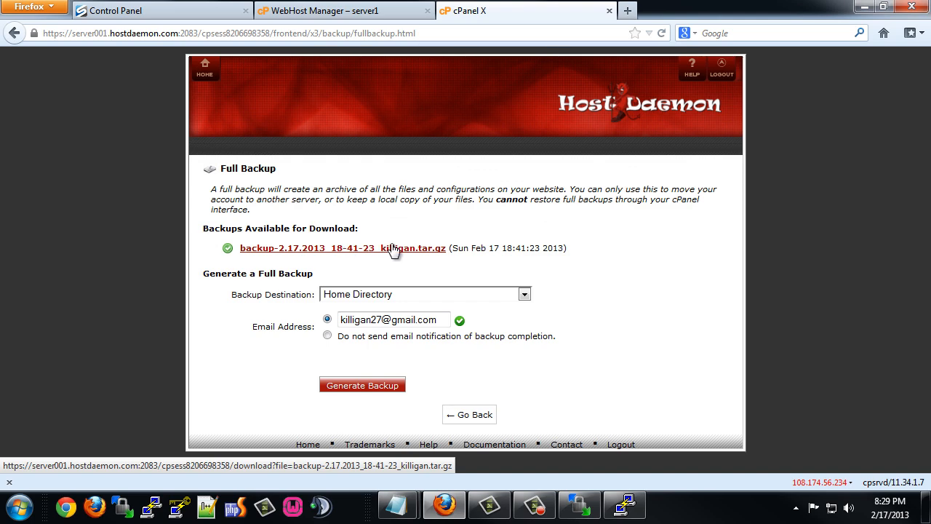
Return to cPanel home and open File Manager's directory selection prompt.
left_click(206, 75)
scroll(437, 284, "down", 3)
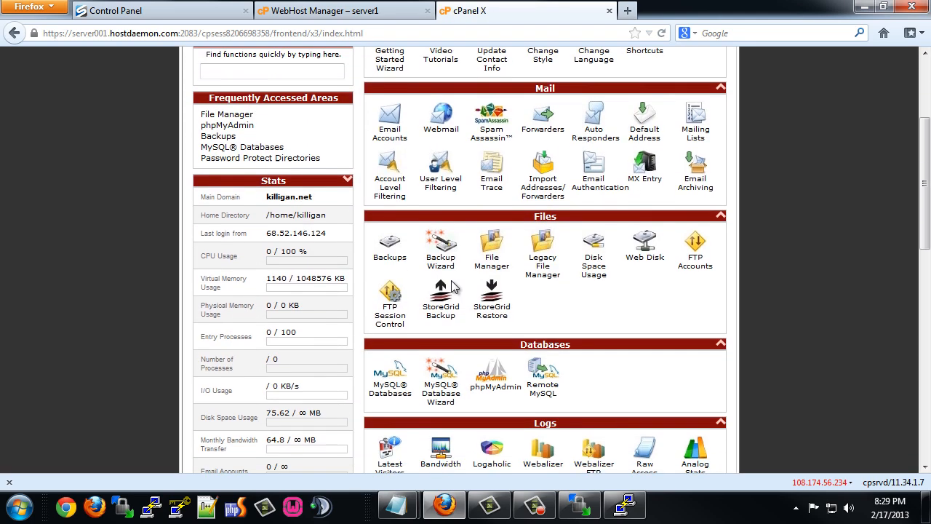
left_click(486, 263)
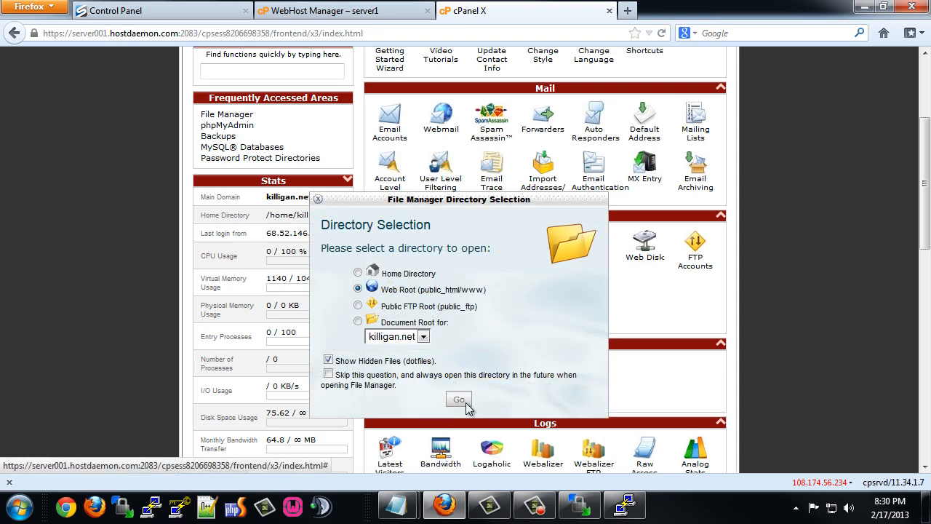
Copy backup-2.17.2013_18-41-23_killigan.tar.gz from home into /public_html, then open public_html.
left_click(459, 400)
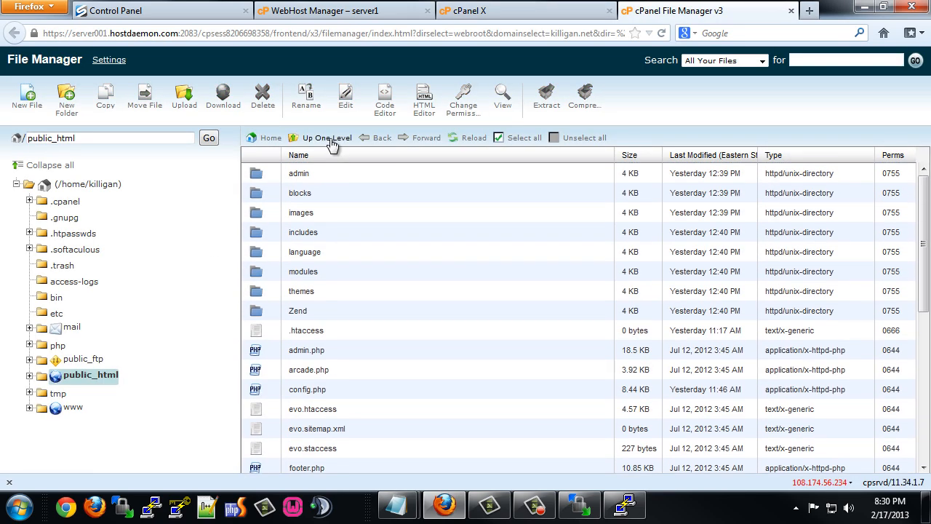
left_click(324, 138)
scroll(360, 306, "down", 5)
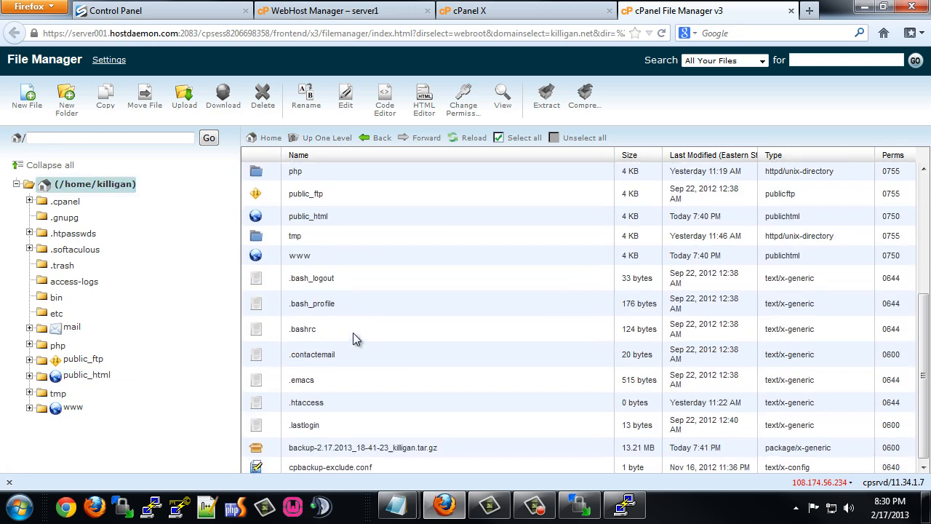
left_click(337, 444)
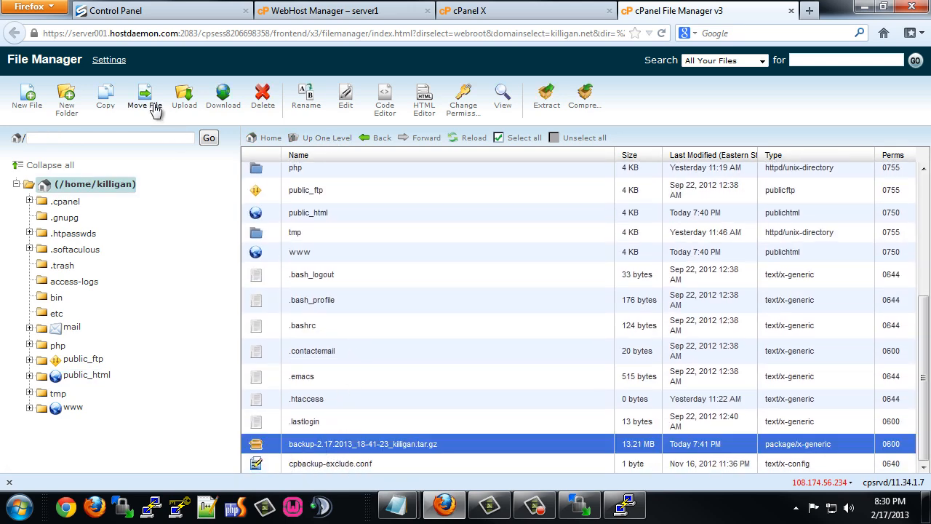
left_click(106, 98)
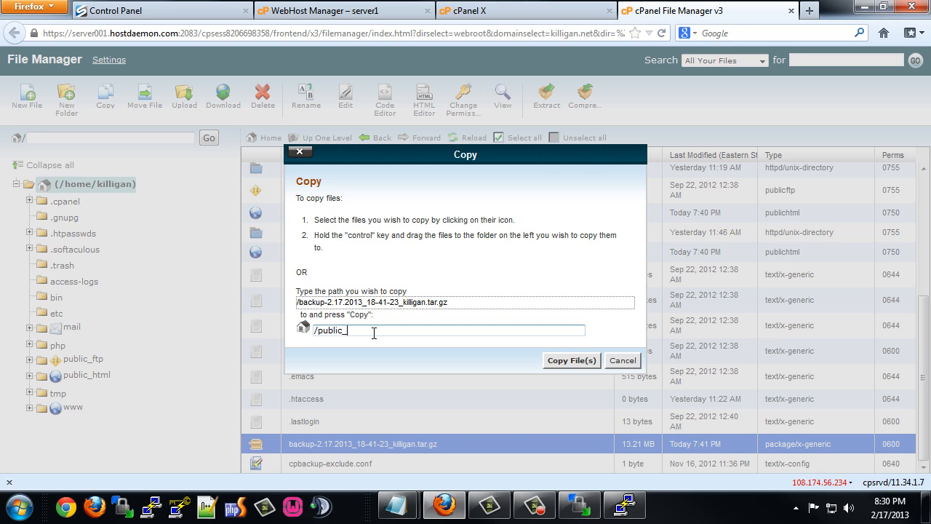
left_click(573, 361)
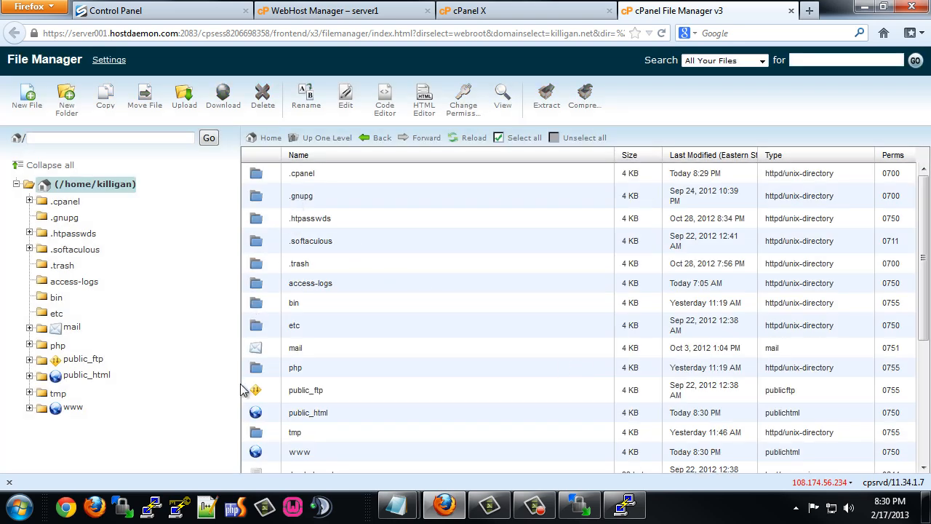
double_click(272, 408)
scroll(356, 361, "down", 2)
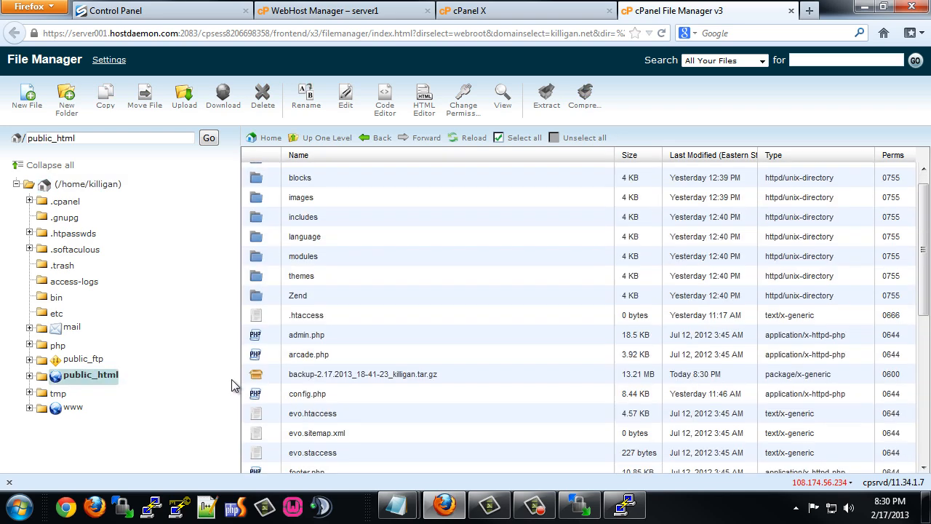
Rename the backup archive in public_html to killigan.tar.gz by removing its date prefix.
right_click(357, 362)
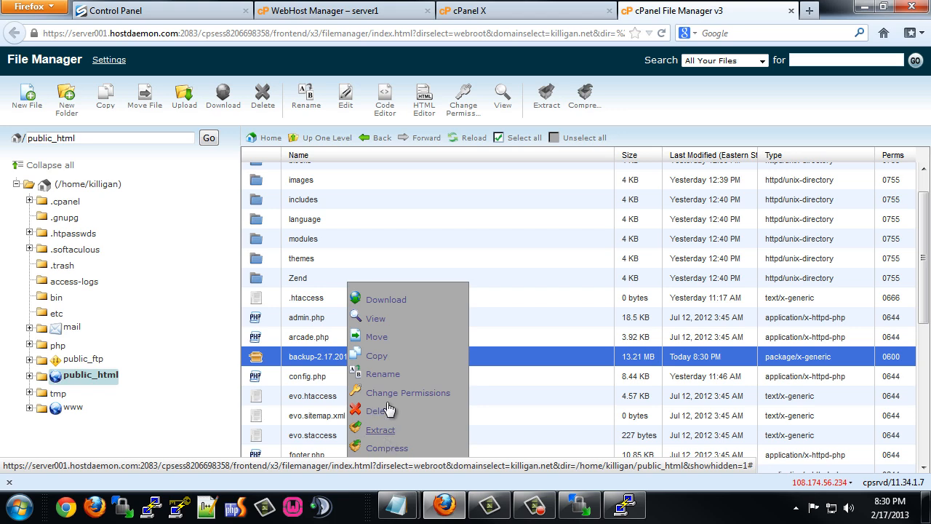
left_click(385, 375)
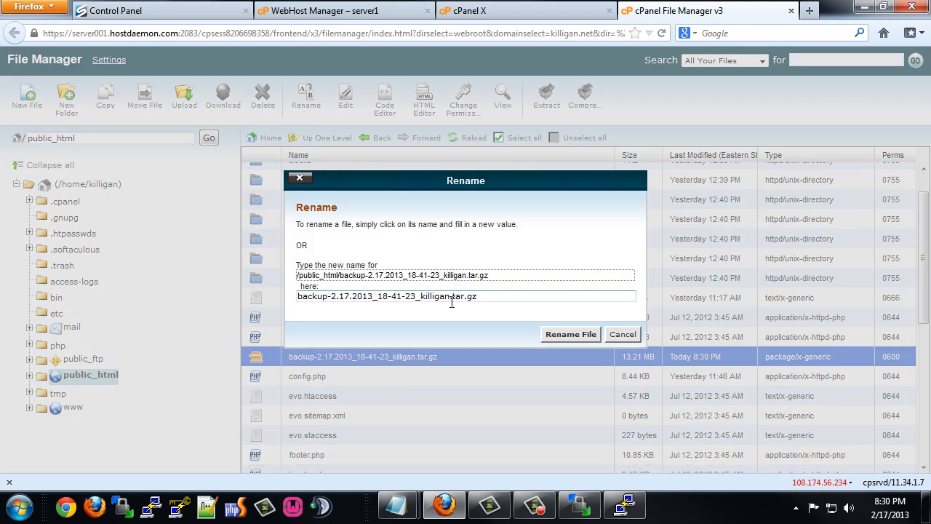
left_click_drag(421, 296, 274, 298)
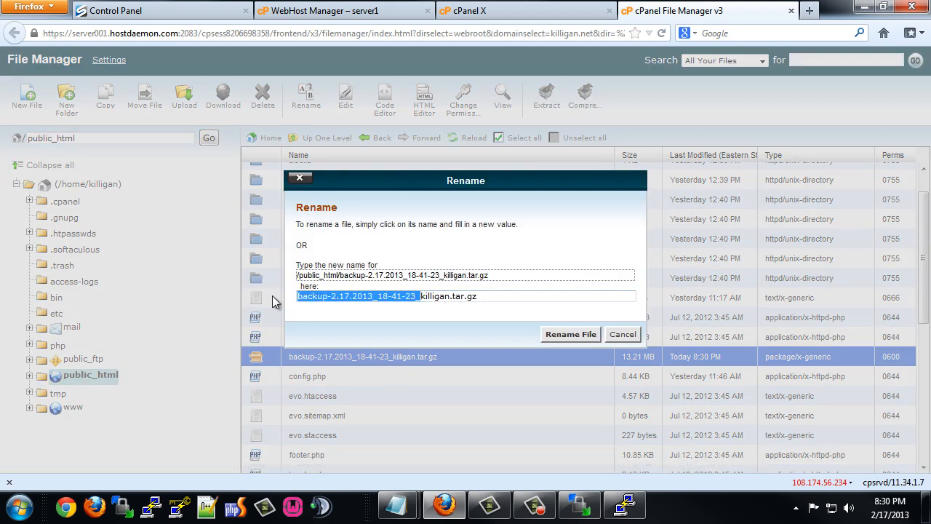
key("BackSpace")
left_click(573, 336)
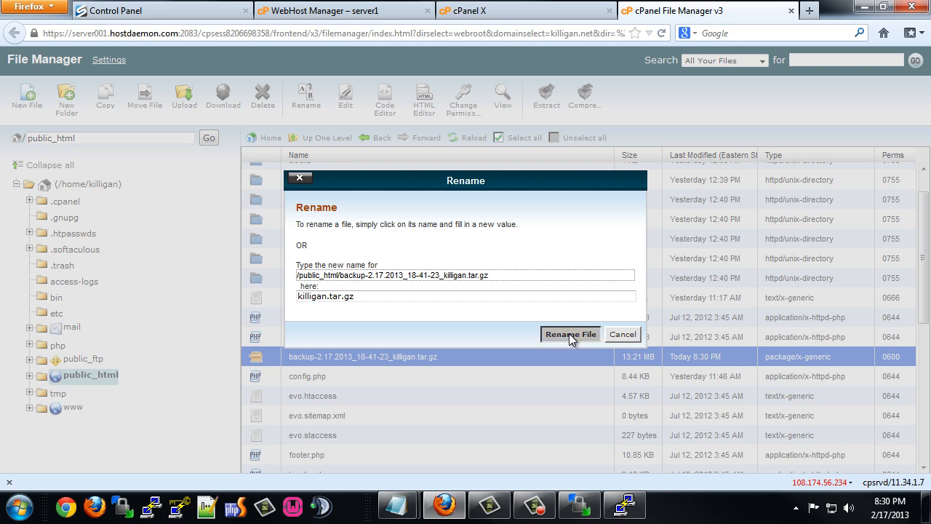
Set killigan.tar.gz permissions to 0757.
scroll(311, 345, "down", 3)
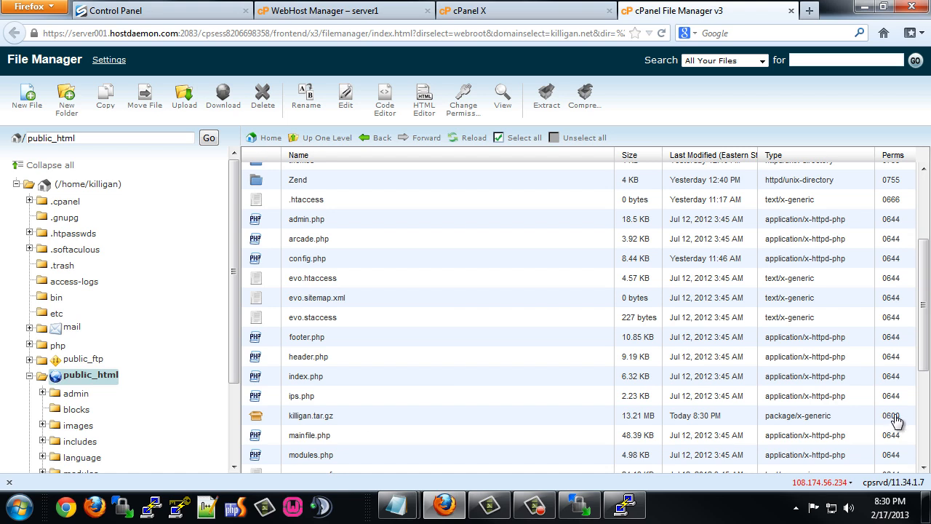
left_click(891, 416)
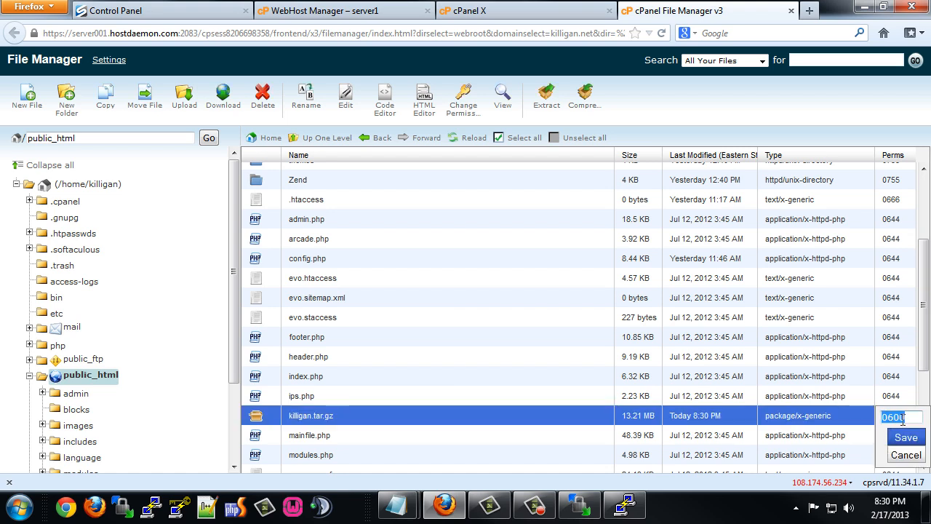
left_click_drag(911, 417, 892, 417)
type("757")
left_click(906, 438)
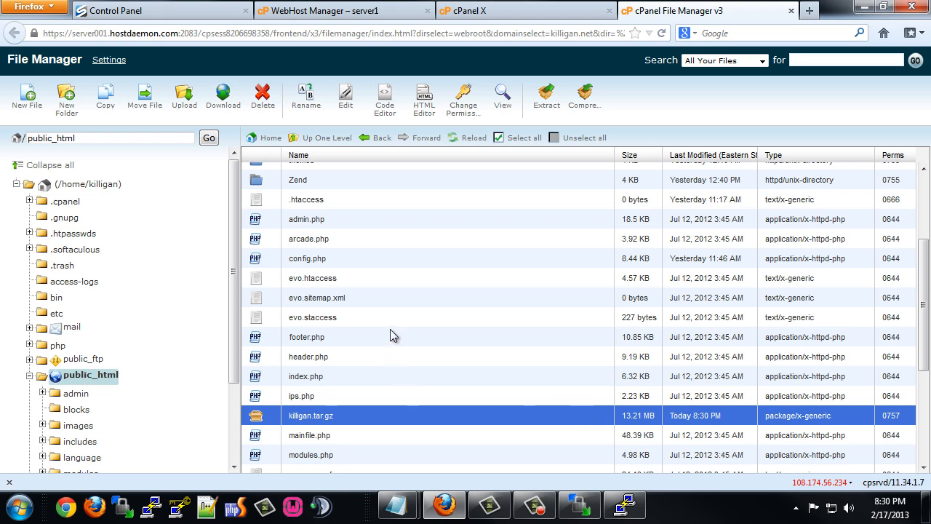
Close the old PuTTY session and log in to a fresh PuTTY session launched from WinSCP.
left_click(624, 507)
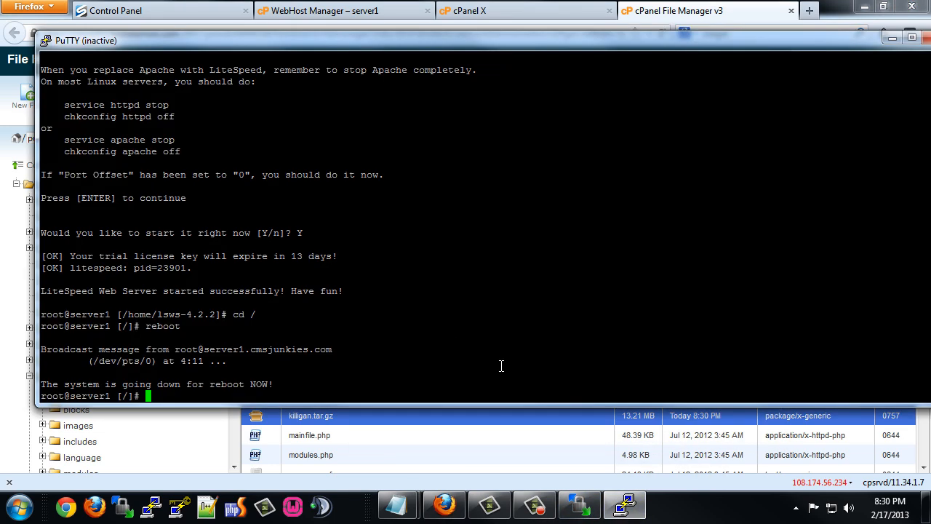
double_click(851, 43)
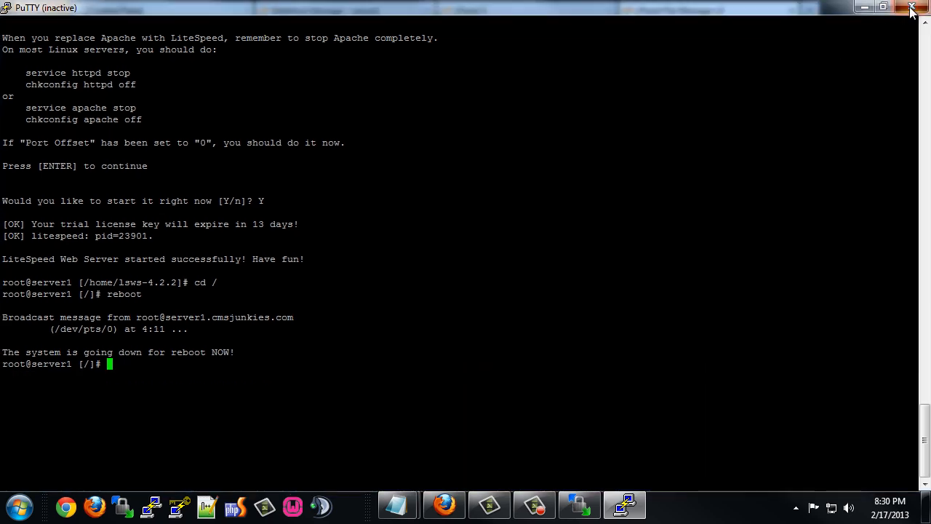
left_click(917, 8)
left_click(579, 506)
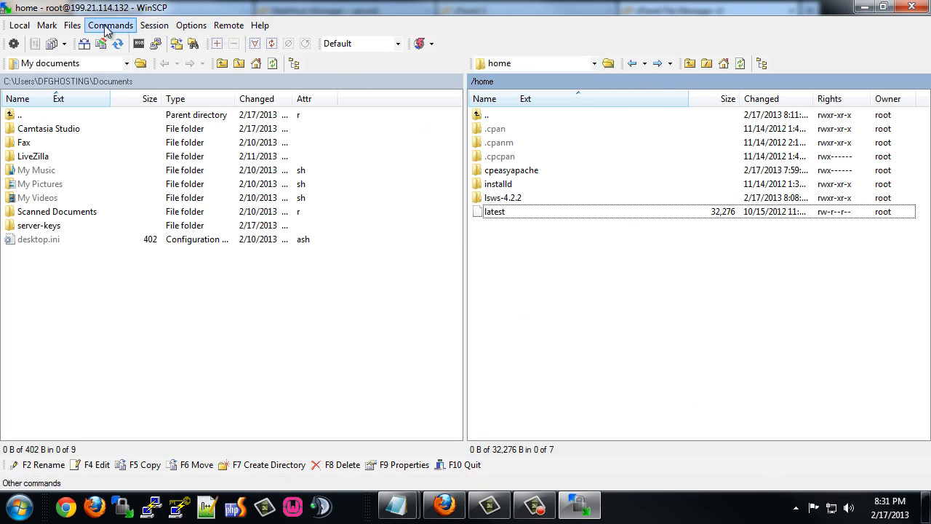
left_click(156, 43)
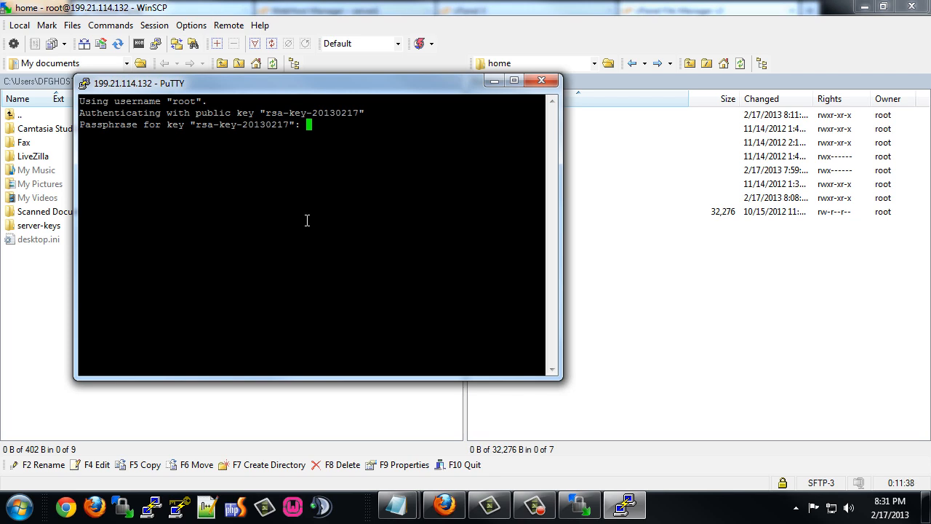
key("Return")
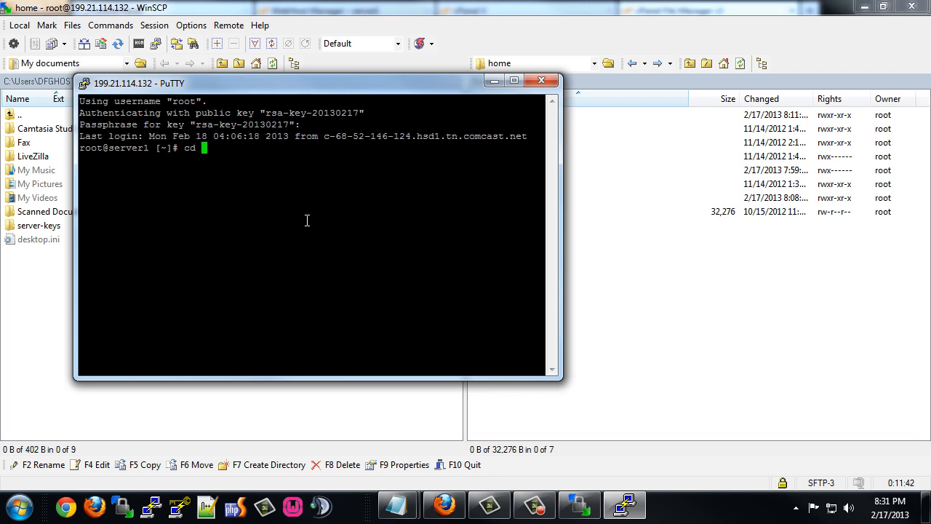
key("Return")
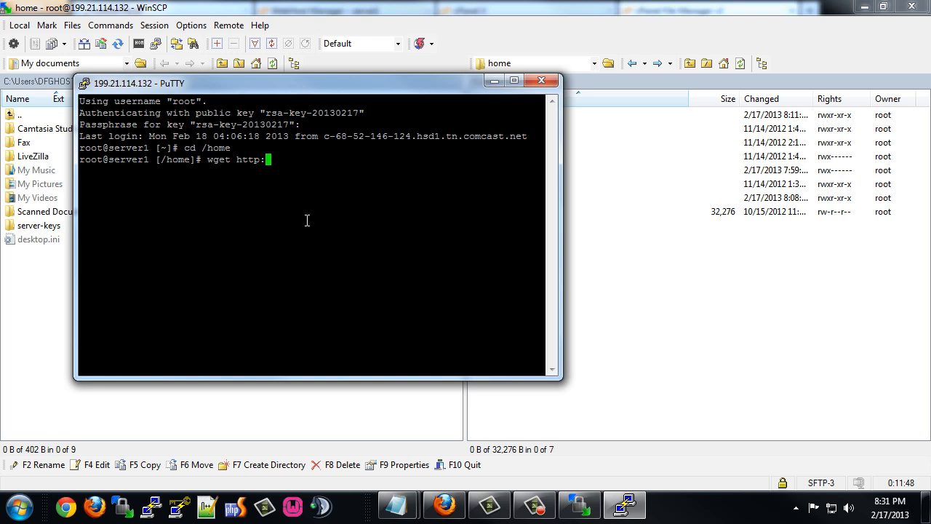
type("wget http://killigan.n")
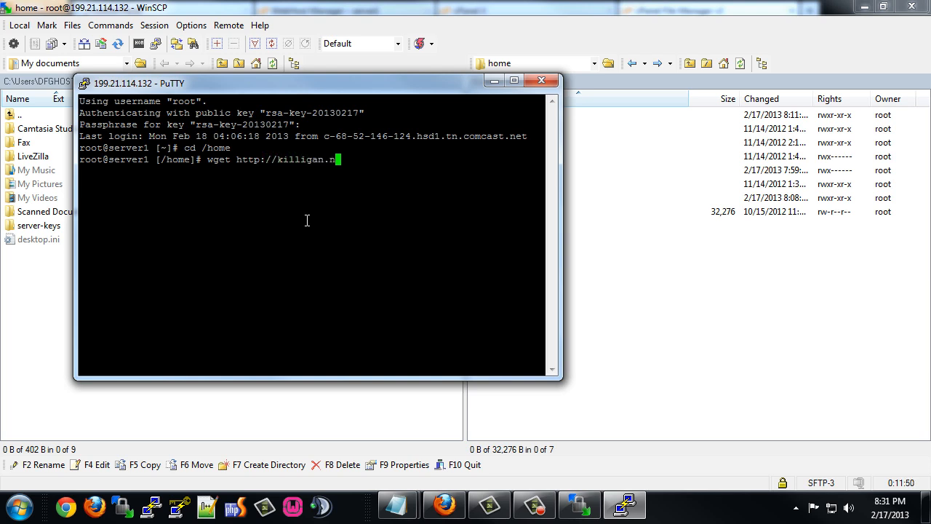
type("et/killigan")
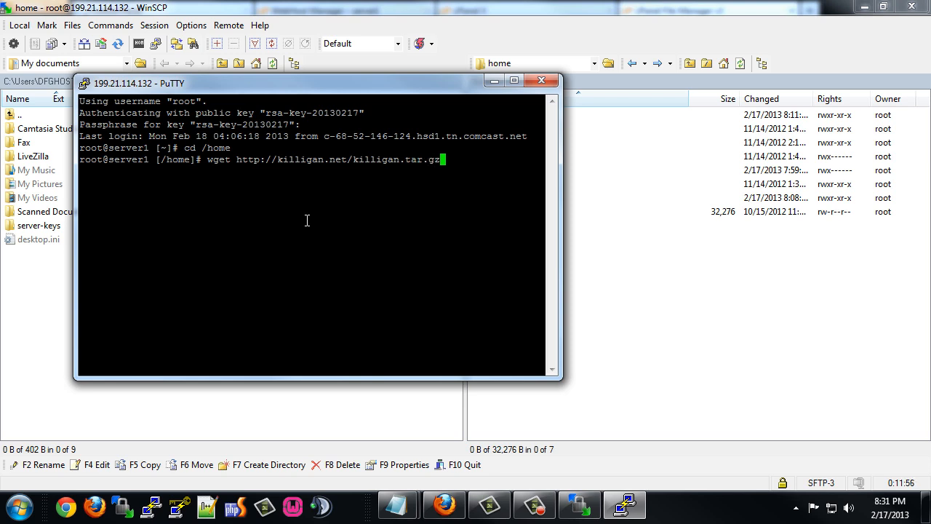
type(".tar.gz")
key("Return")
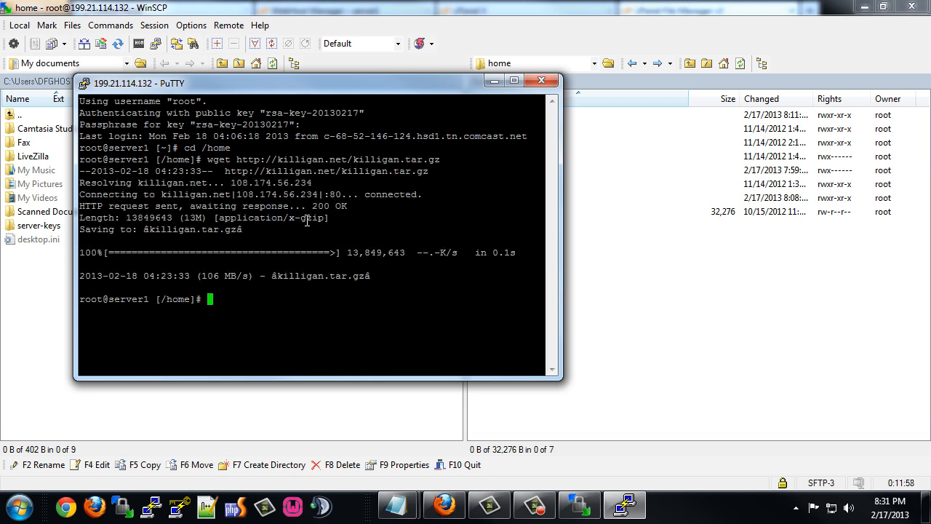
left_click(736, 327)
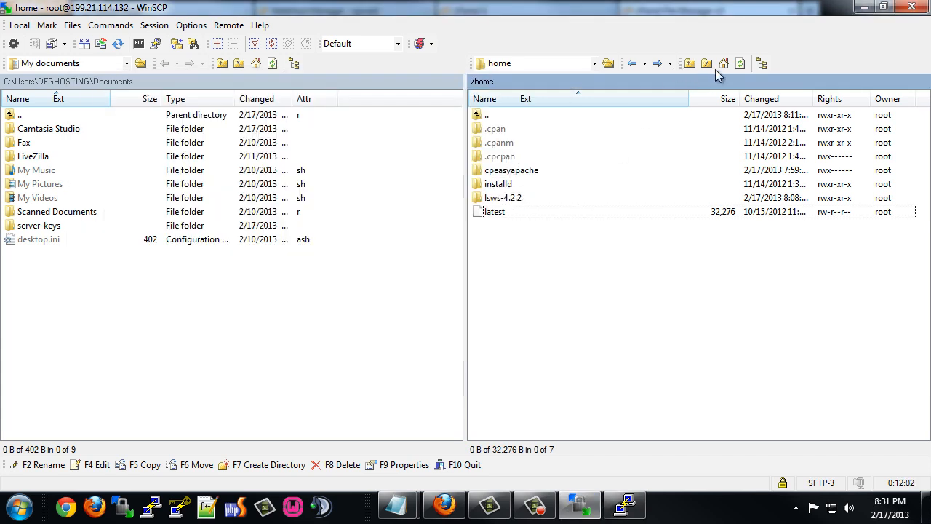
left_click(740, 63)
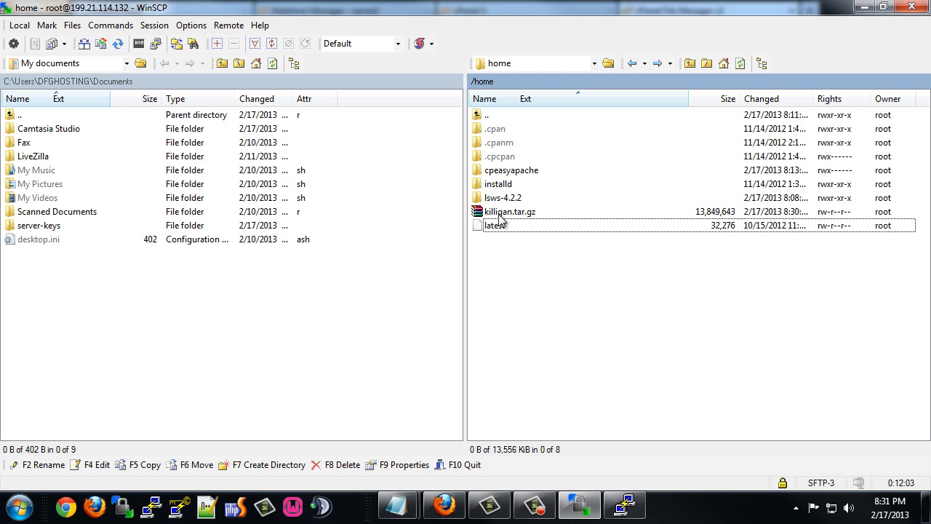
left_click(444, 506)
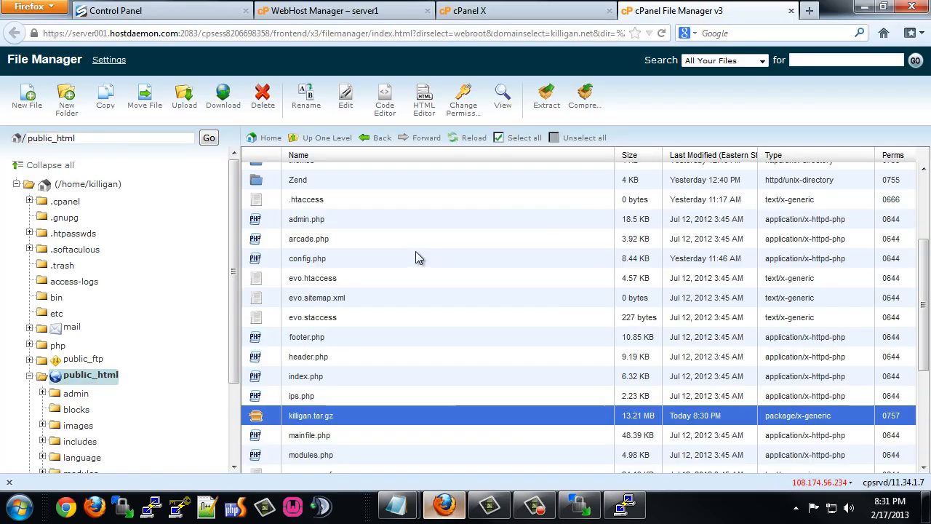
Go to WHM's Backup > Restore a Full Backup/cpmove file page.
left_click(308, 12)
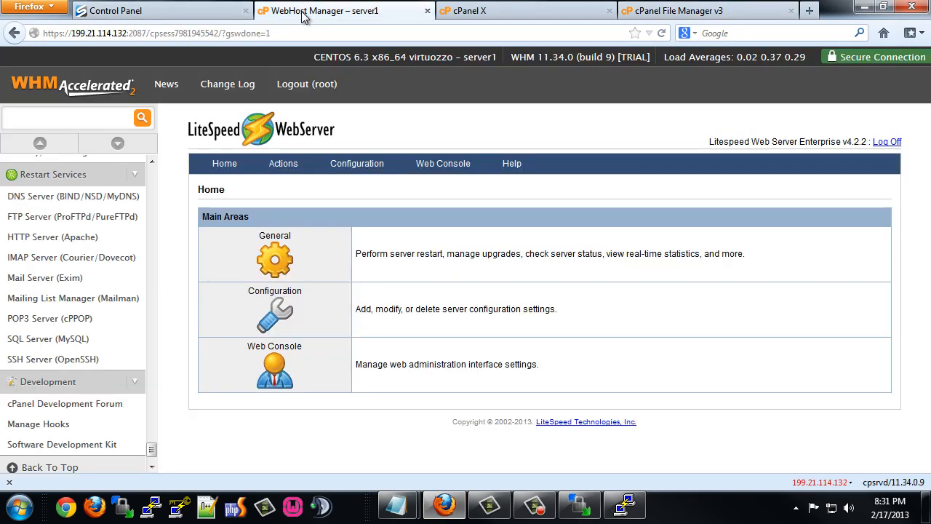
left_click(86, 93)
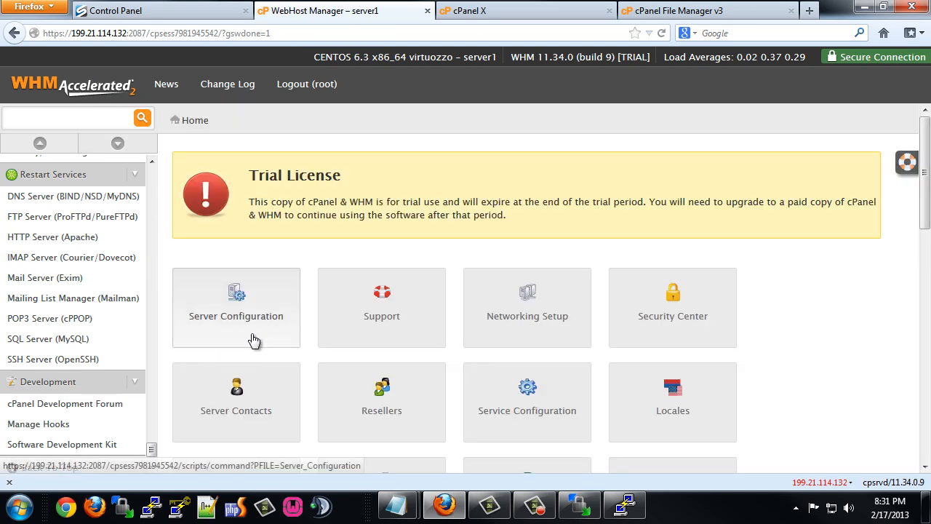
scroll(265, 332, "down", 2)
scroll(265, 332, "down", 3)
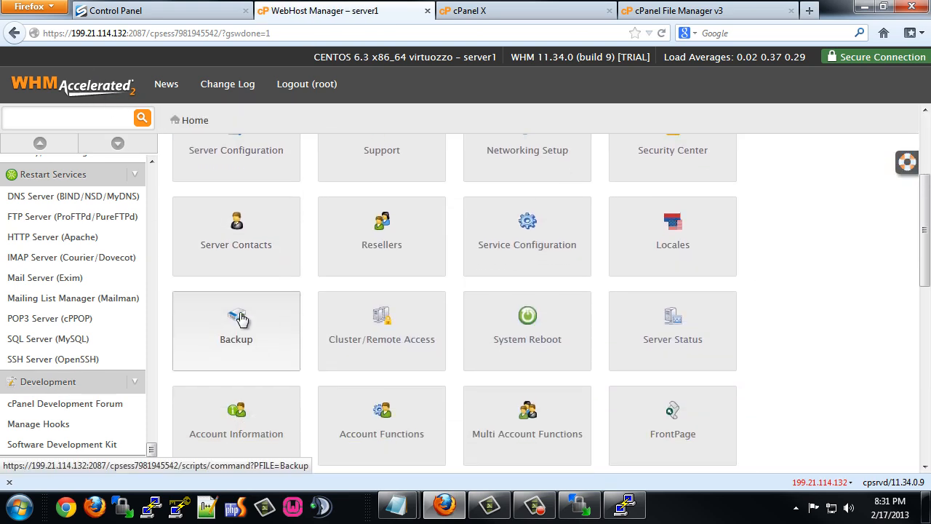
left_click(240, 325)
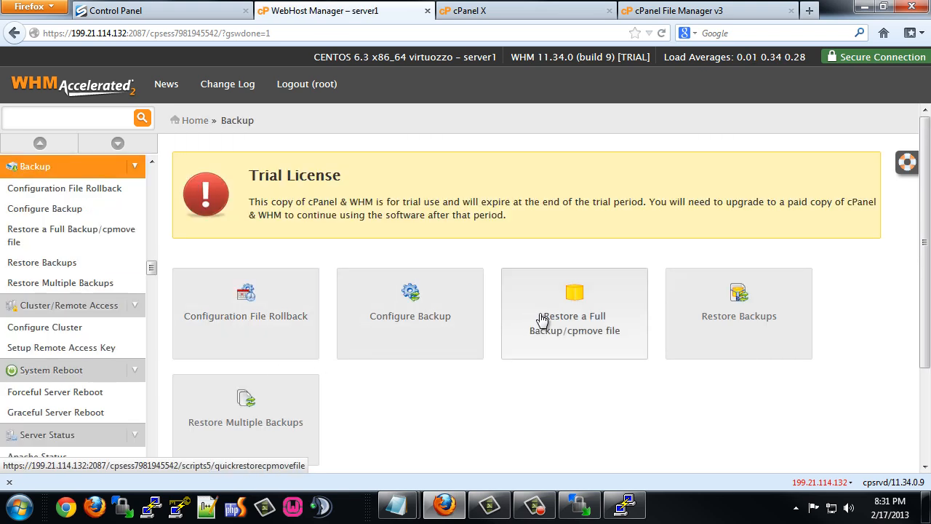
left_click(593, 323)
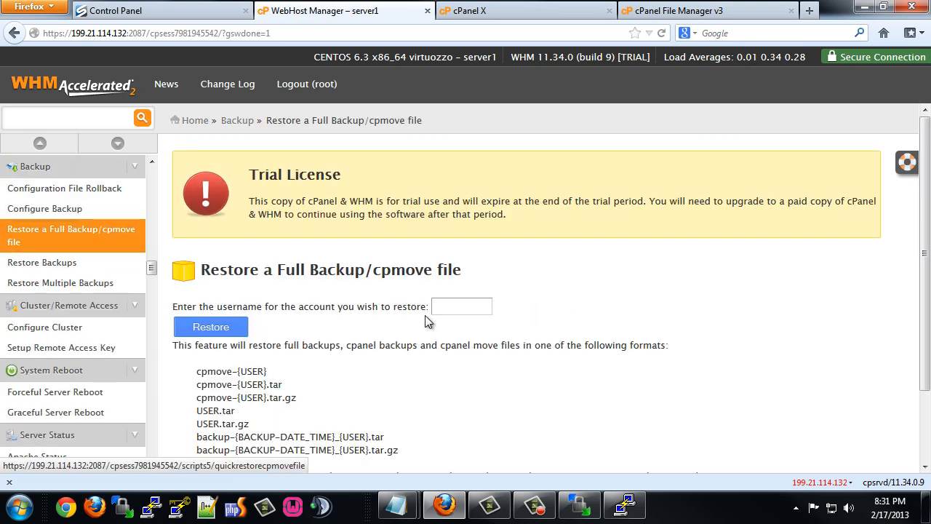
scroll(331, 385, "down", 2)
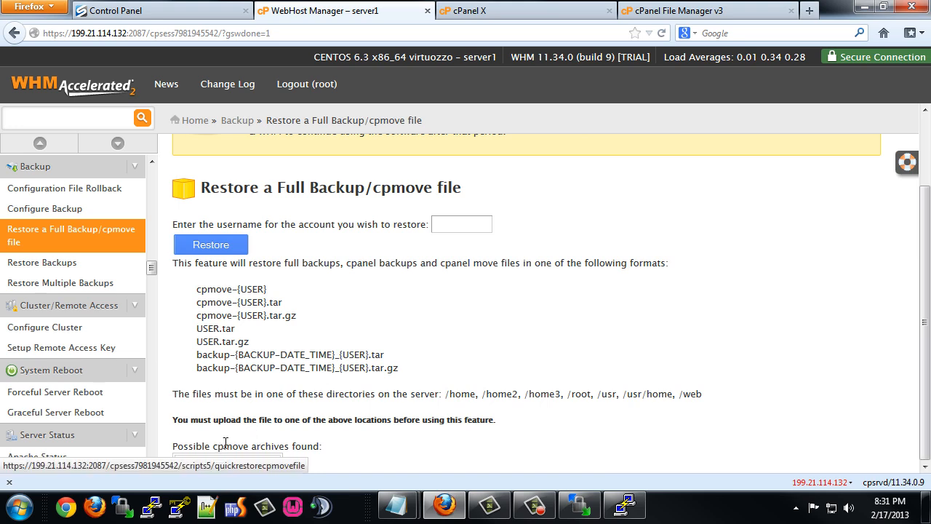
scroll(291, 422, "up", 2)
scroll(353, 399, "down", 2)
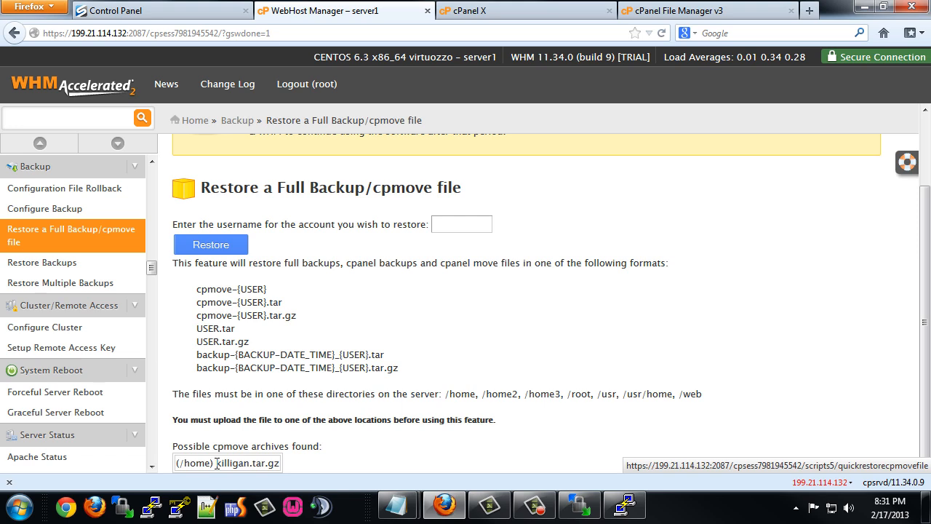
left_click(458, 224)
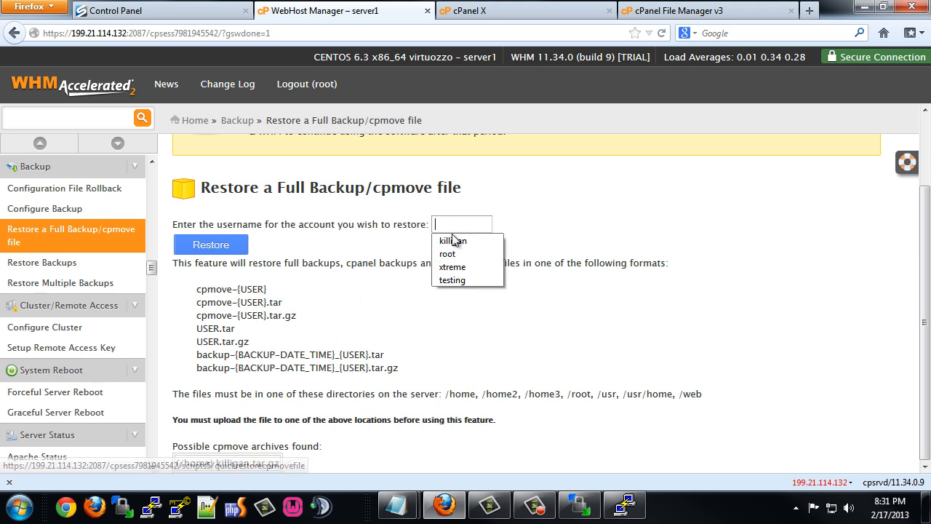
left_click(461, 240)
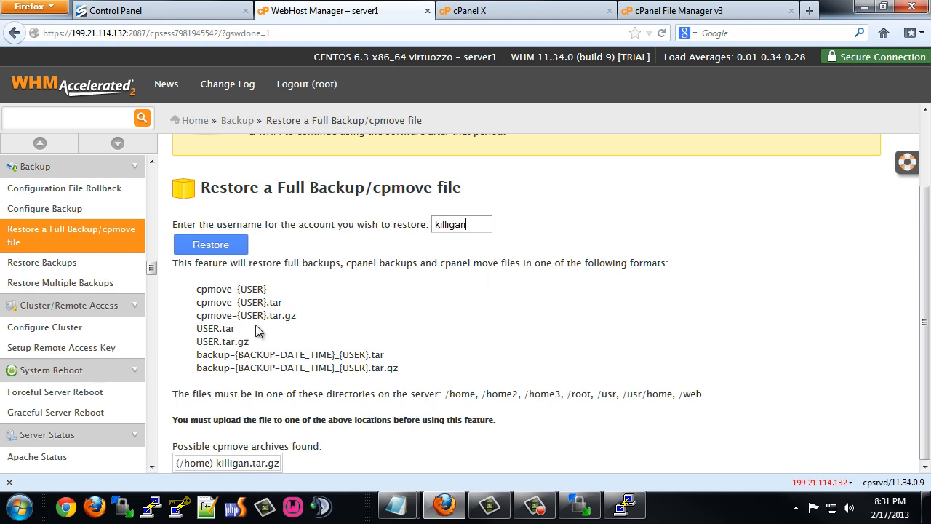
left_click(216, 246)
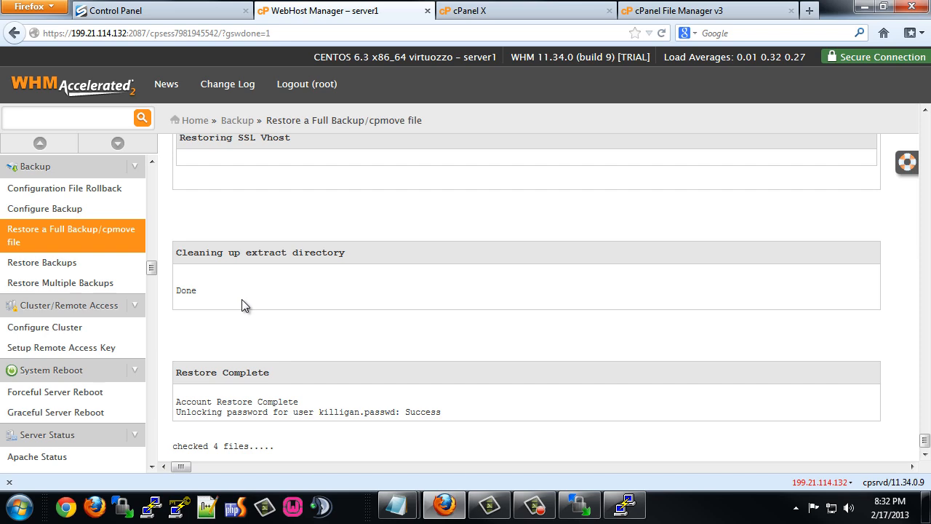
Scroll back through the restore log to review restored sections such as SSL keys and certificates.
scroll(241, 327, "up", 20)
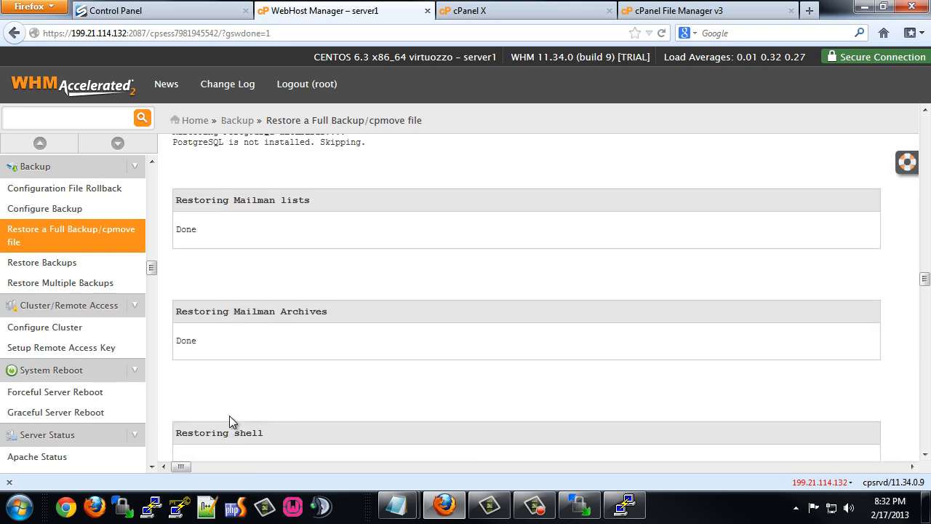
scroll(229, 420, "up", 10)
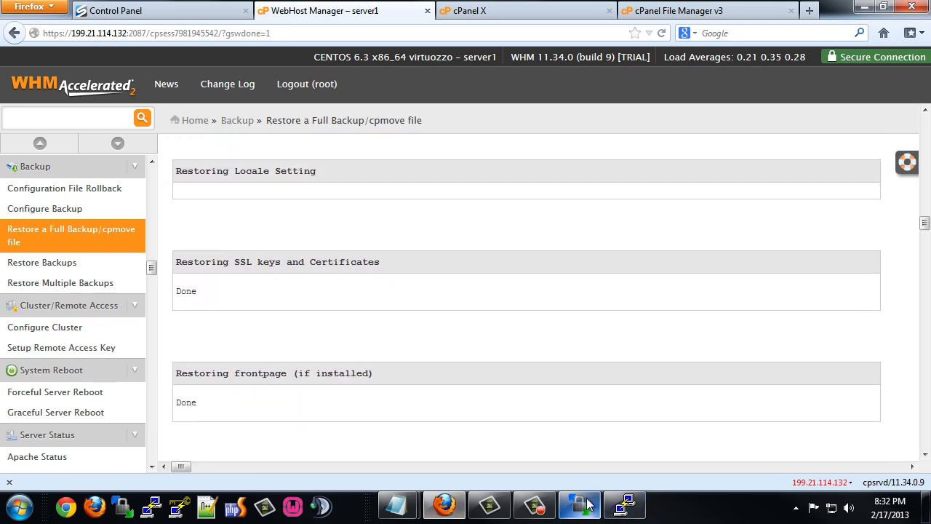
left_click(588, 504)
Refresh /home in WinSCP and check the restored killigan folder's public_html site files.
left_click(689, 64)
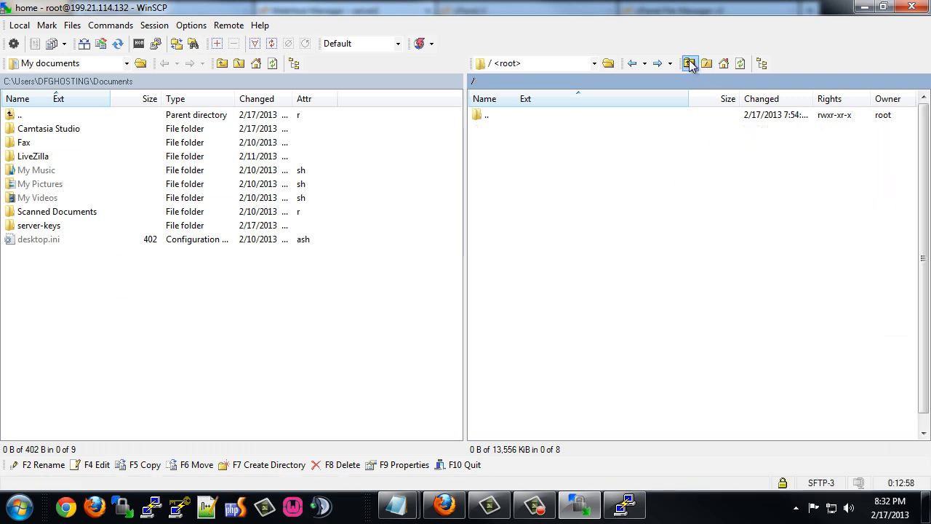
double_click(492, 185)
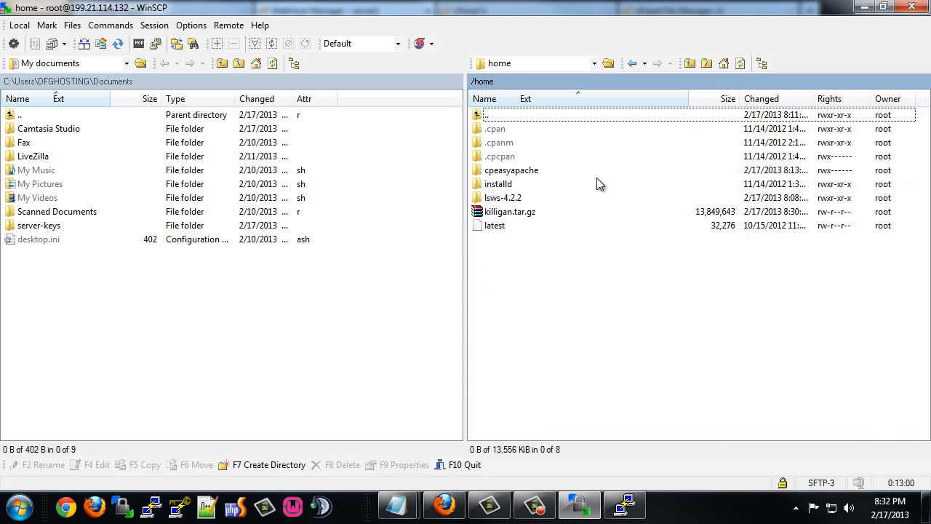
left_click(740, 64)
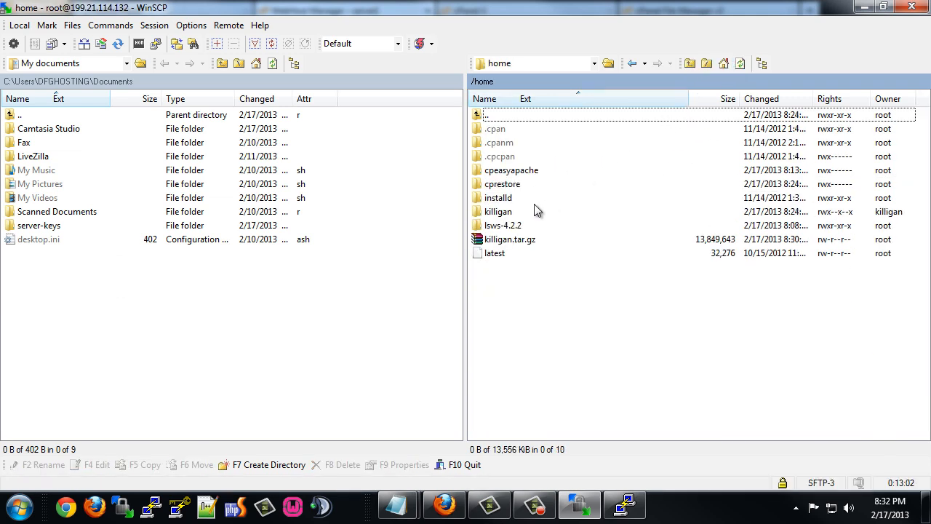
double_click(500, 212)
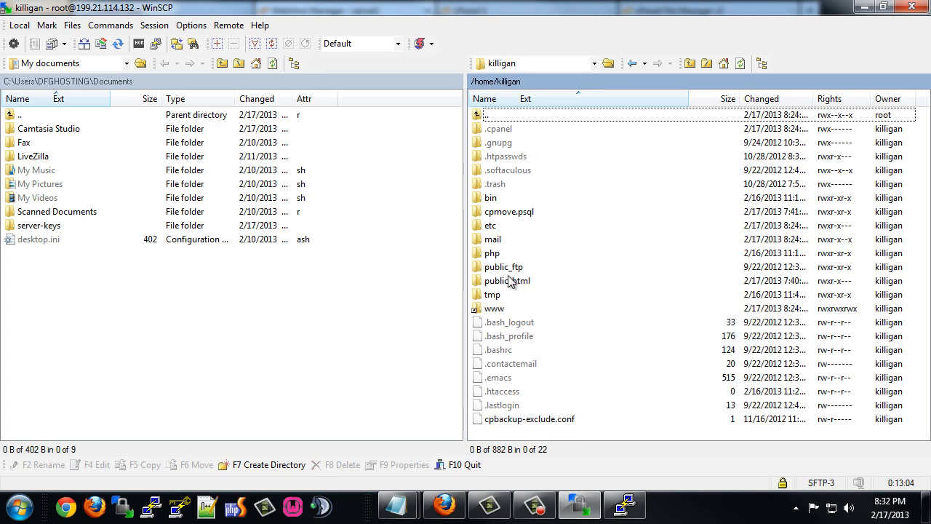
double_click(509, 281)
scroll(522, 283, "down", 3)
scroll(524, 282, "up", 3)
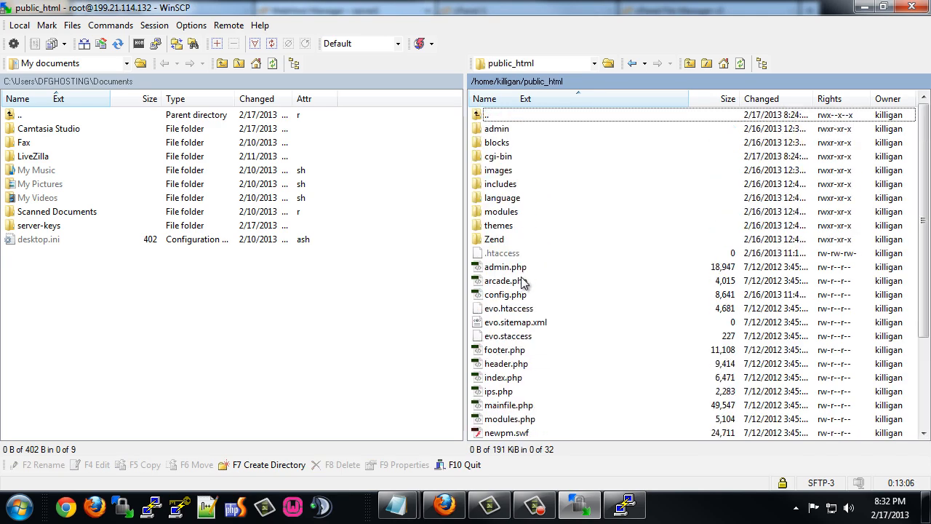
Delete the uploaded killigan.tar.gz archive from /home.
left_click(632, 64)
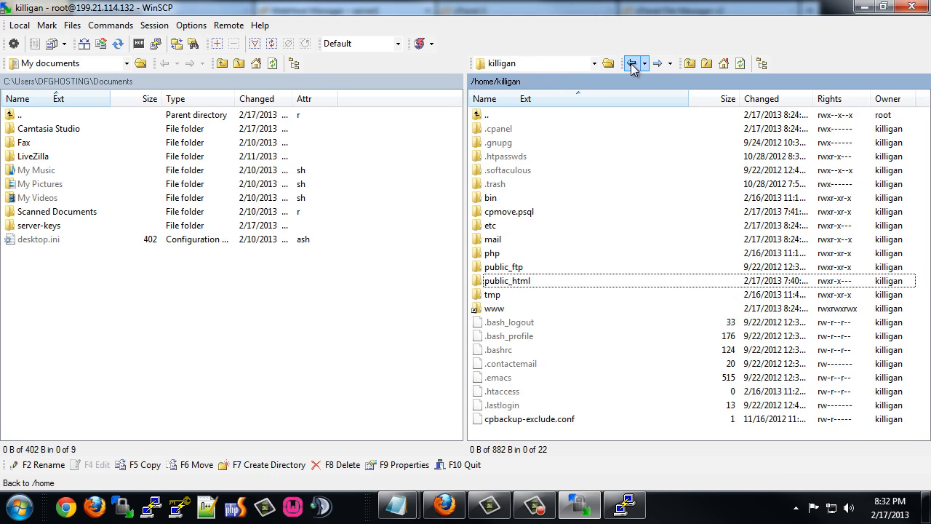
left_click(632, 65)
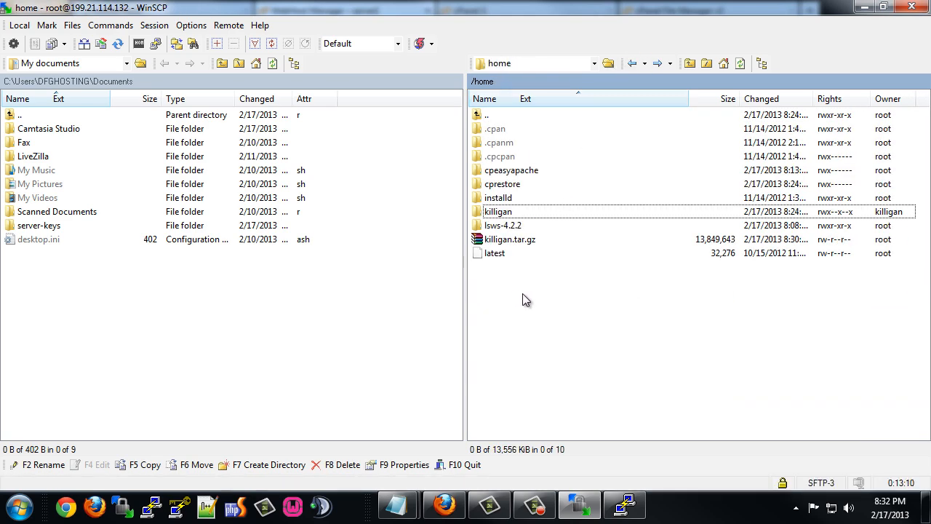
left_click(527, 242)
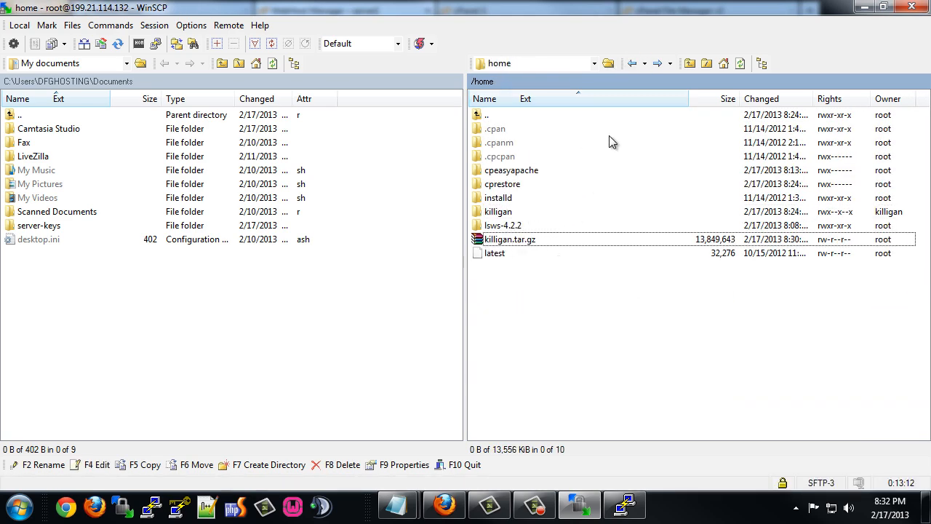
right_click(516, 240)
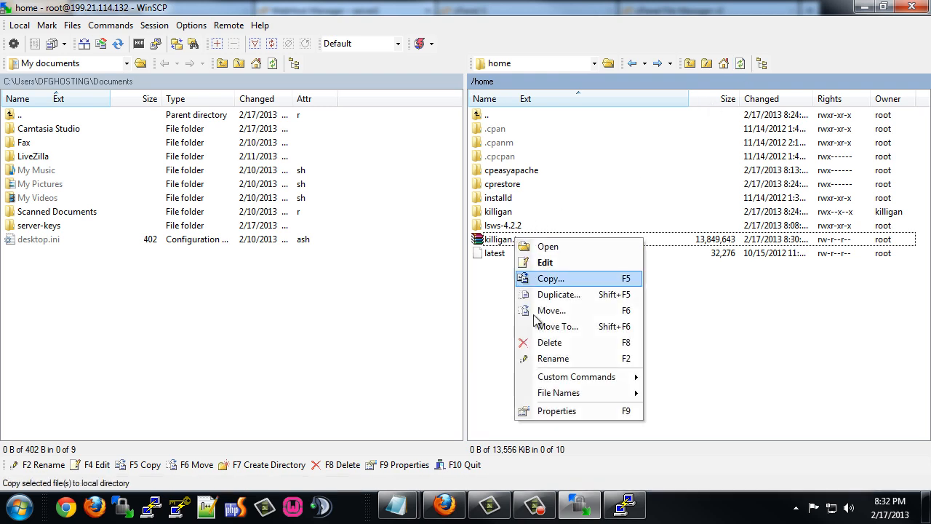
left_click(549, 342)
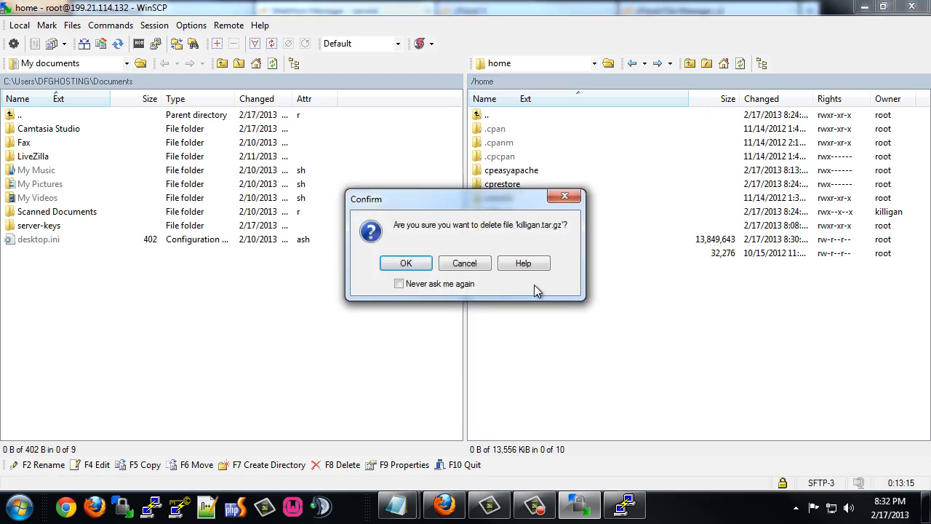
left_click(410, 265)
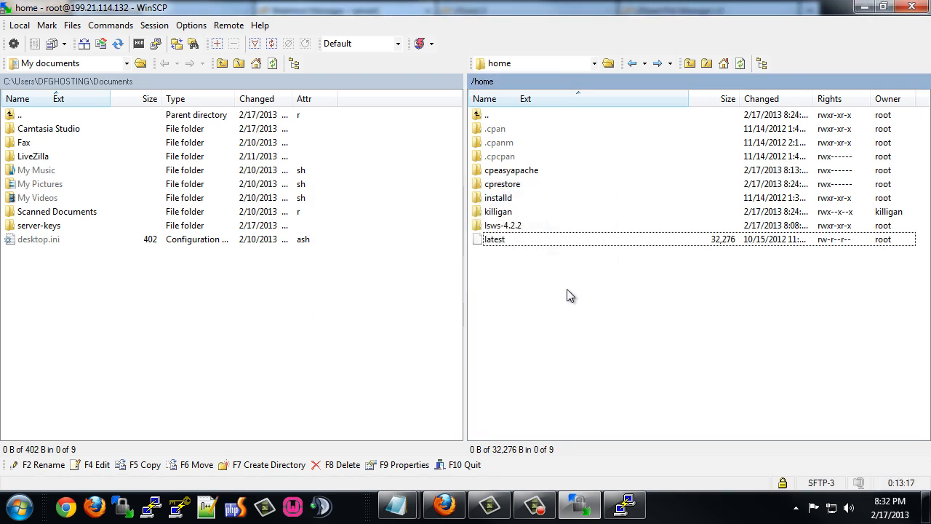
Find List Accounts via the WHM 'list' search and copy the account's IP 199.21.114.132.
left_click(444, 506)
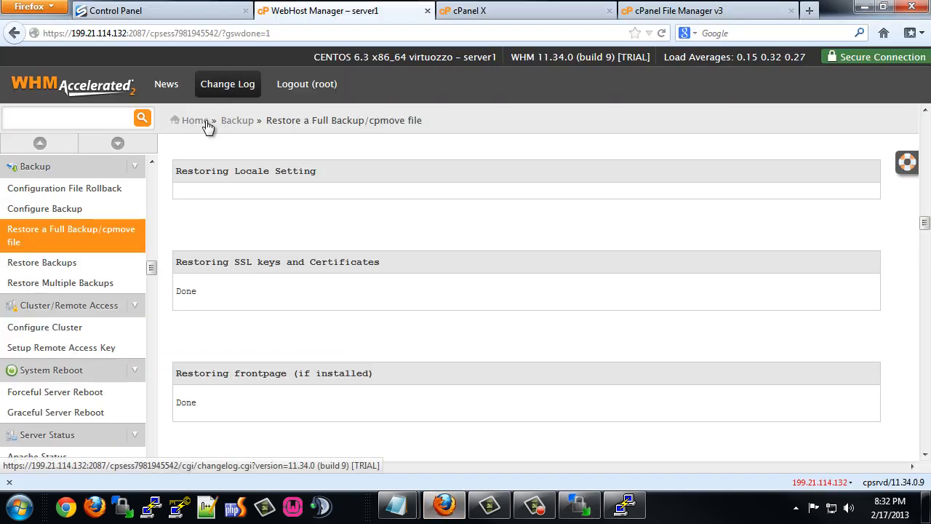
left_click(47, 120)
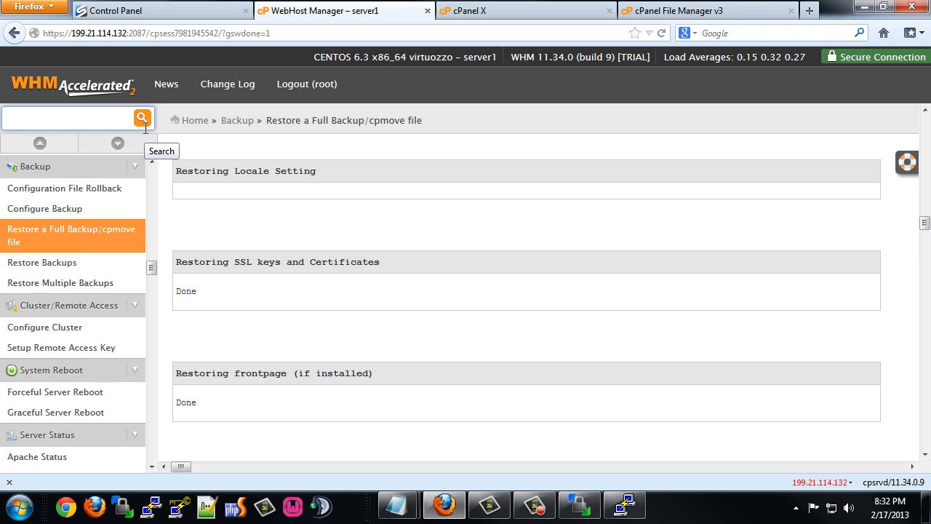
type("list")
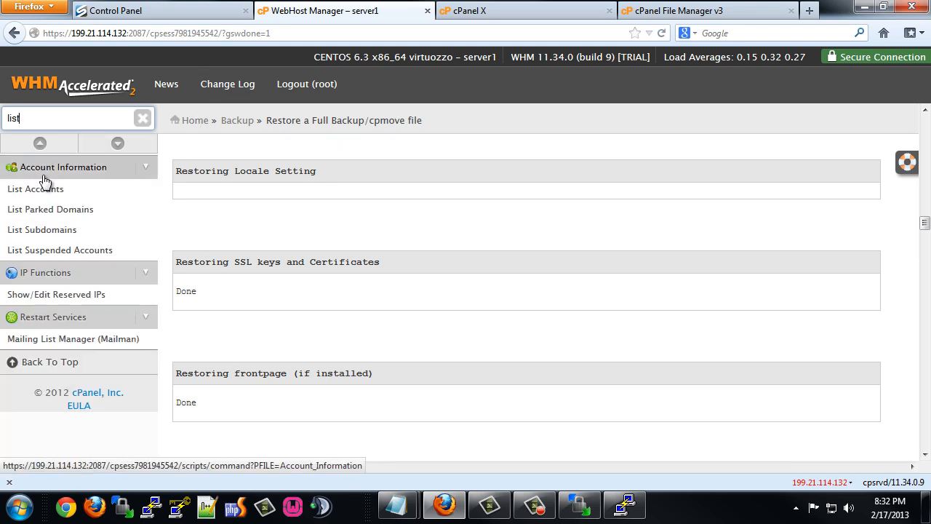
left_click(40, 188)
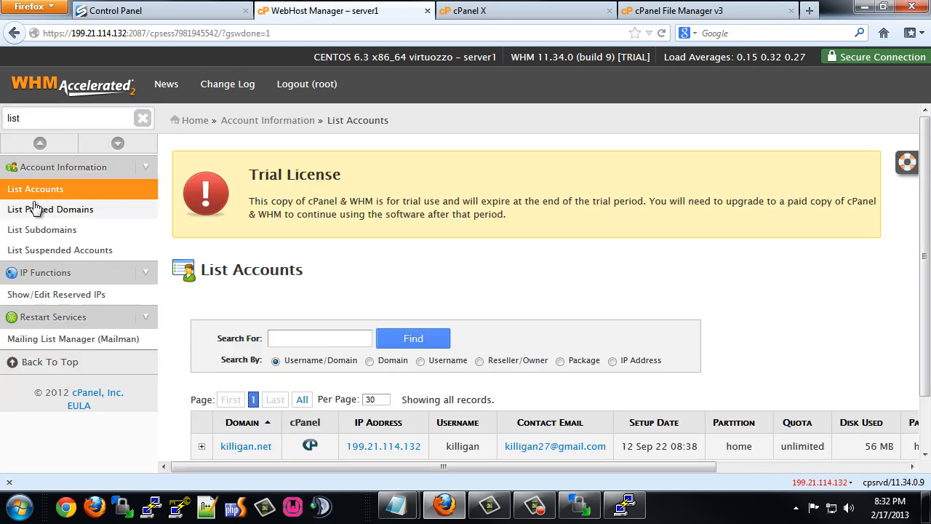
scroll(314, 318, "down", 1)
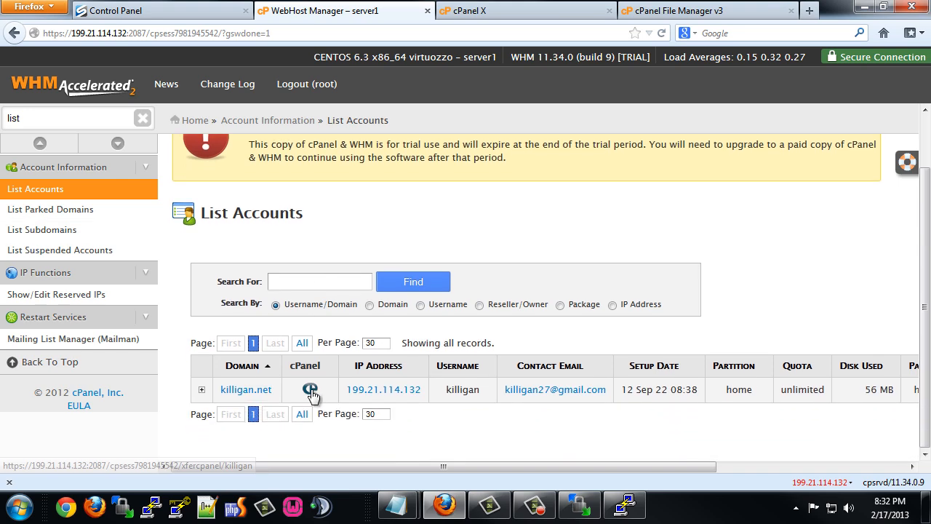
left_click_drag(424, 390, 346, 392)
key("ctrl+c")
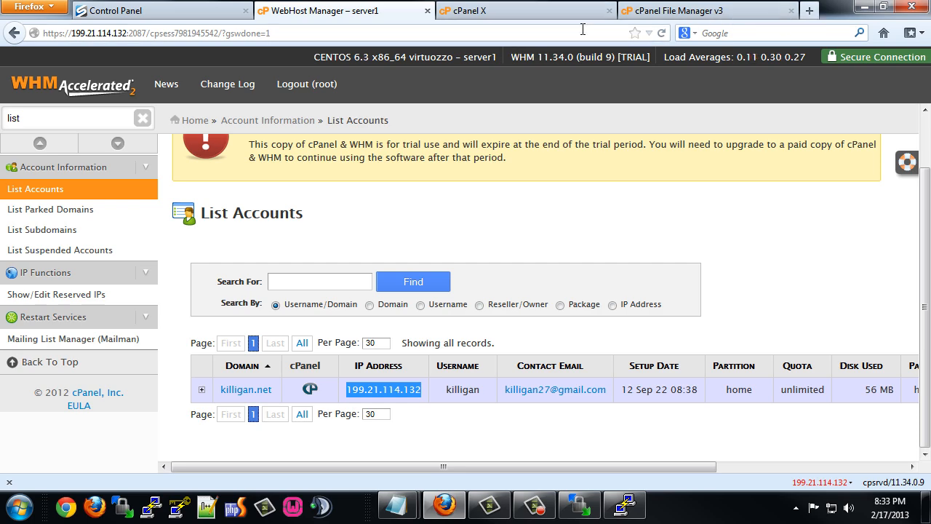
Open the restored site at 199.21.114.132/~killigan/ in a new browser tab.
key("ctrl+t")
key("ctrl+v")
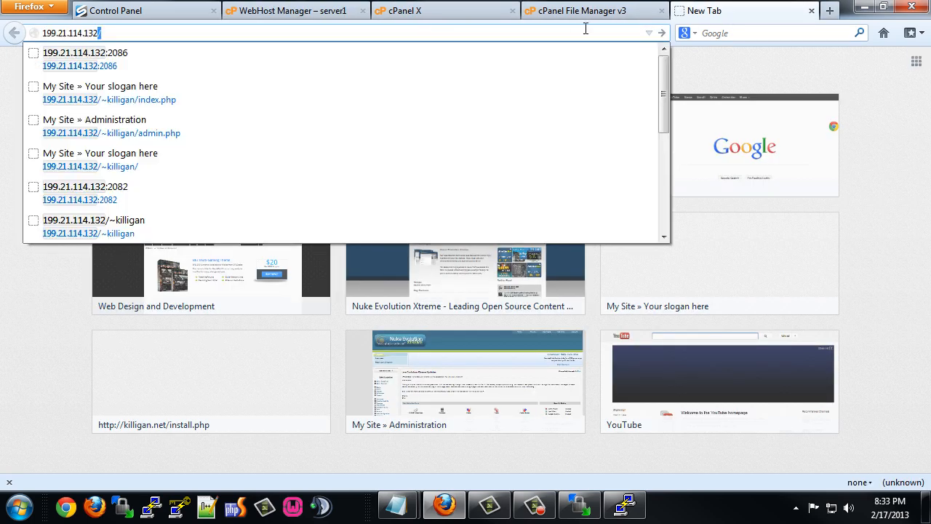
type("?")
key("BackSpace")
type("/")
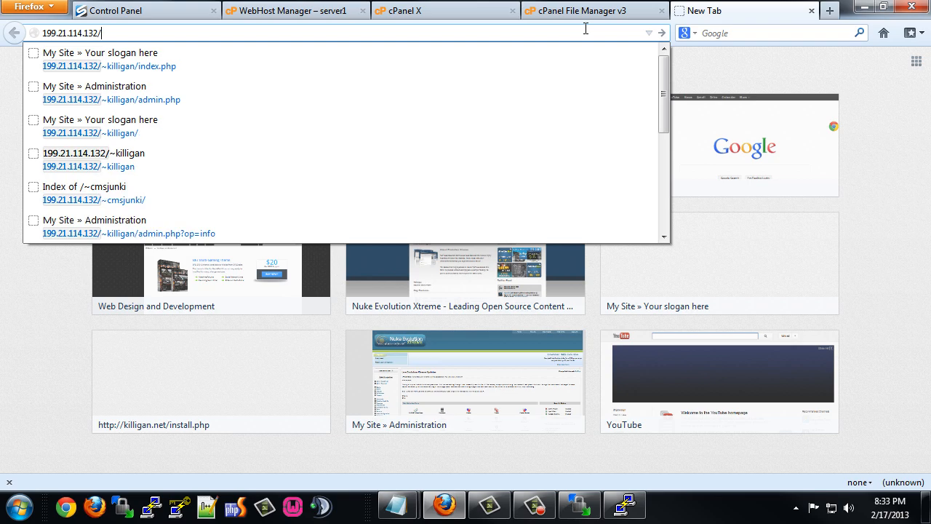
type("~")
key("Return")
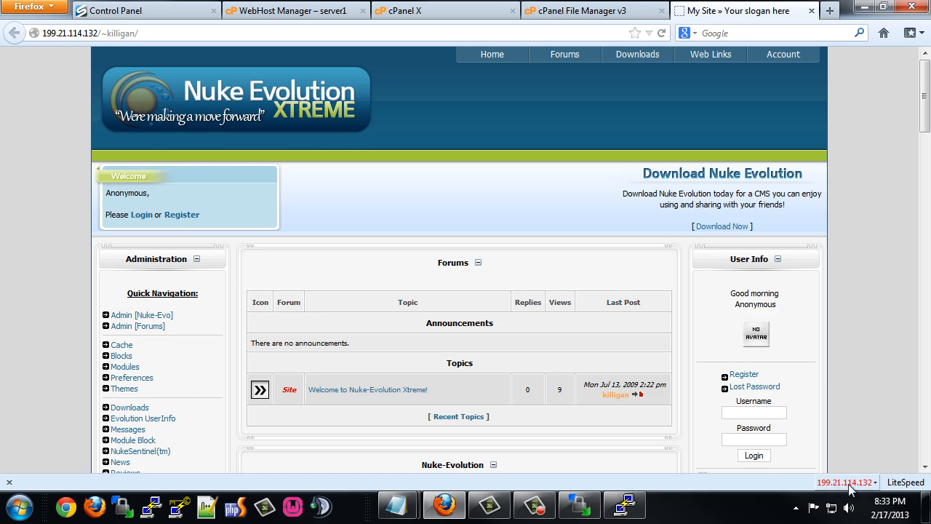
Check which web server answers, then reload the site under LiteSpeed.
left_click(905, 483)
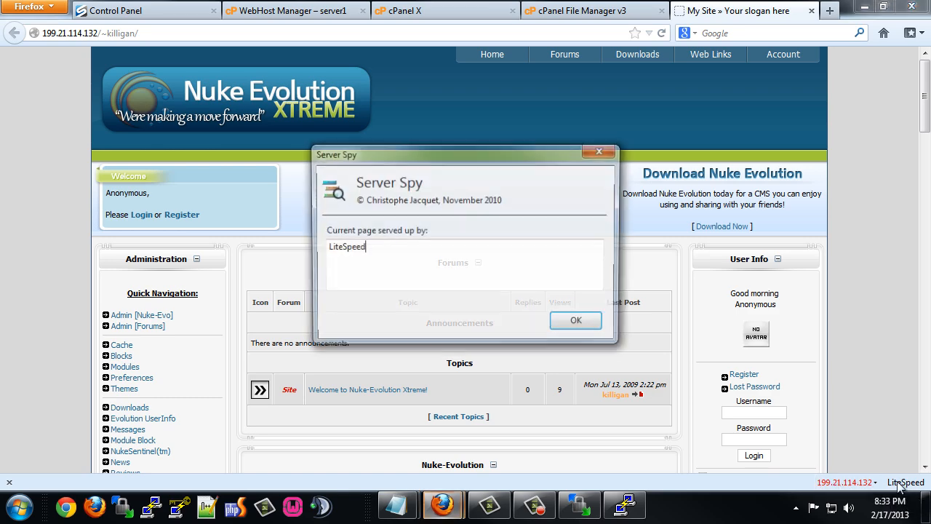
left_click(612, 323)
scroll(392, 293, "down", 5)
scroll(391, 294, "down", 20)
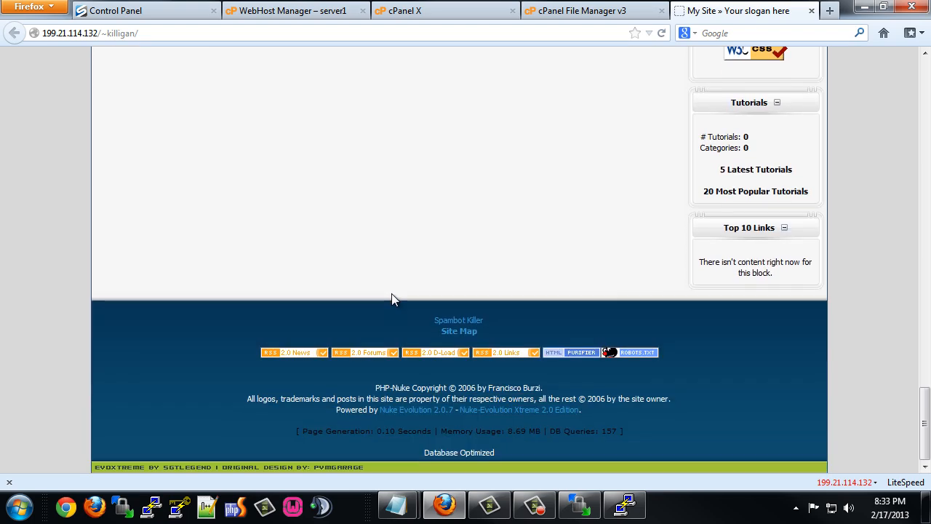
left_click(661, 33)
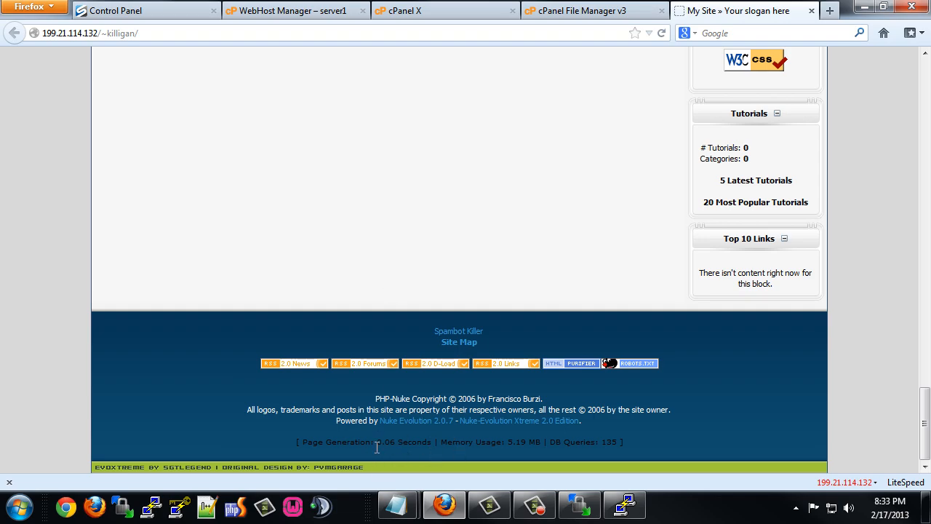
scroll(391, 269, "up", 15)
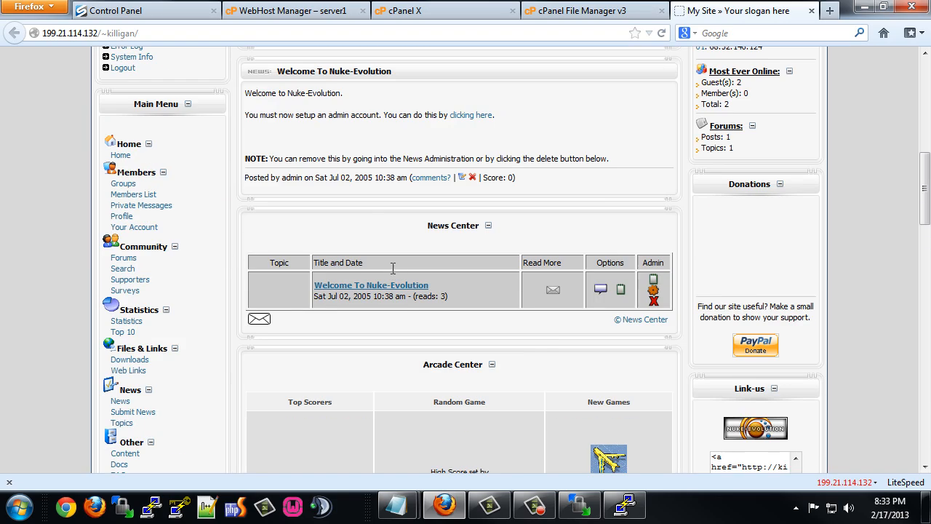
left_click(285, 11)
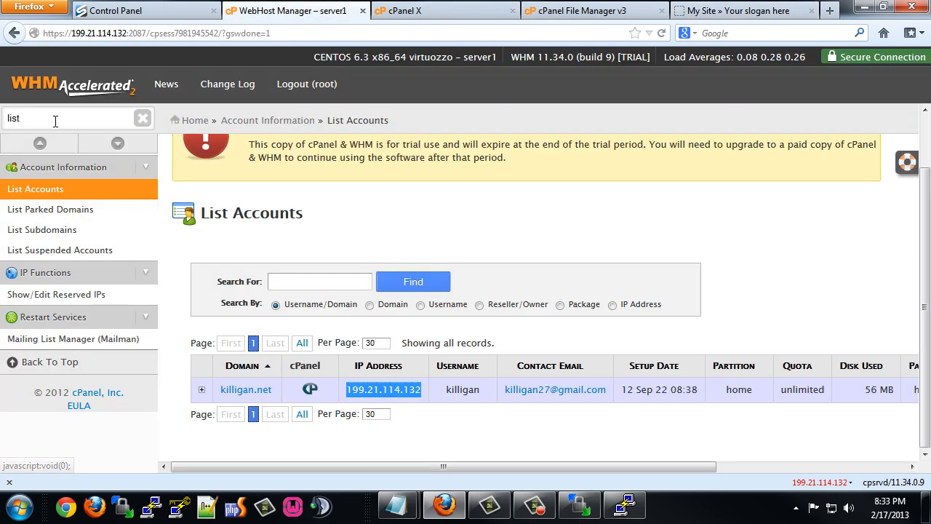
Clear the sidebar filter and reach the LiteSpeed Web Server plugin under Plugins.
double_click(2, 119)
key("BackSpace")
scroll(109, 307, "down", 10)
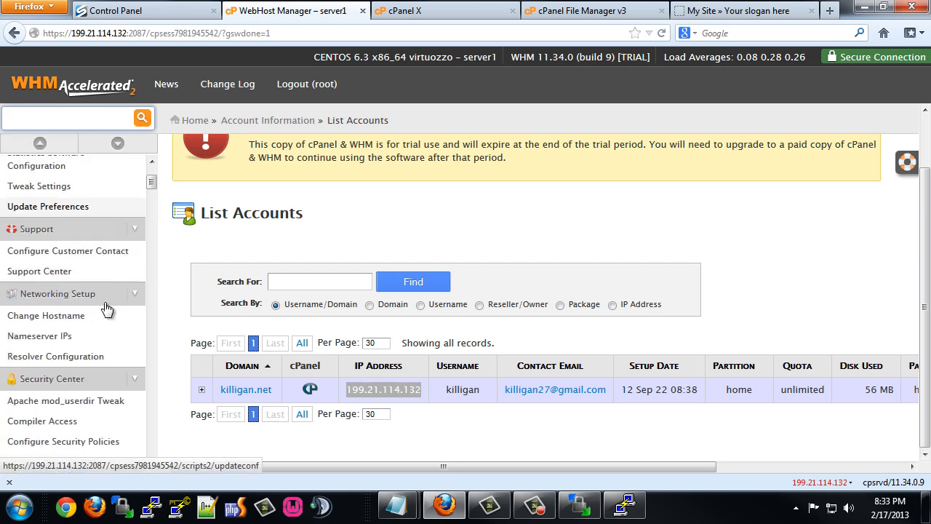
scroll(109, 276, "down", 5)
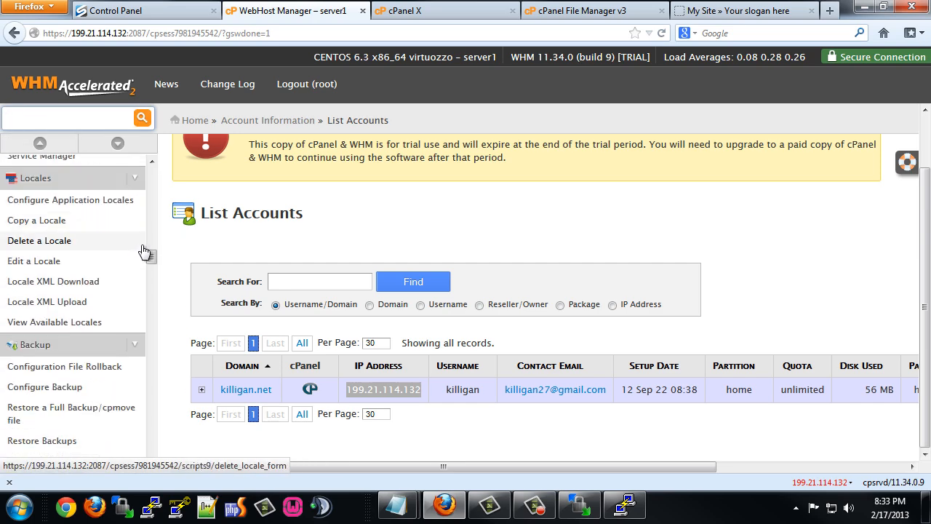
left_click_drag(152, 258, 152, 150)
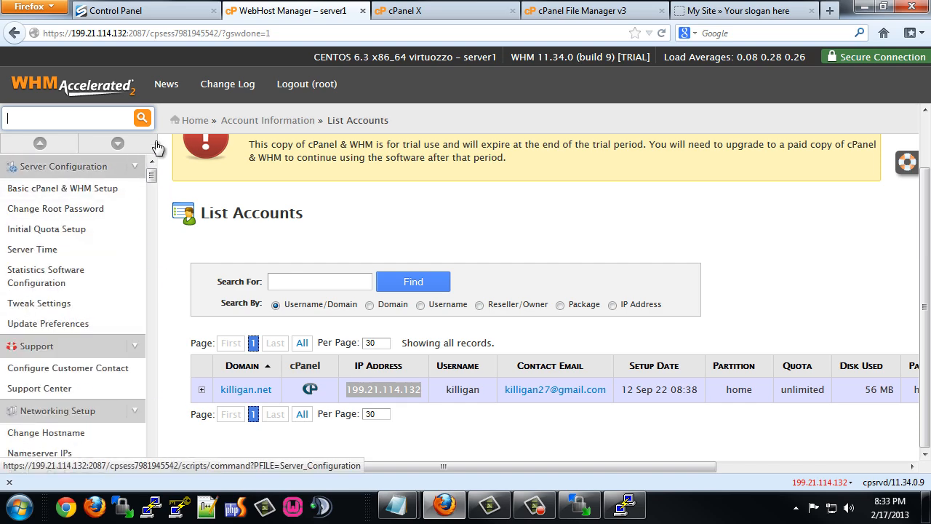
left_click(102, 91)
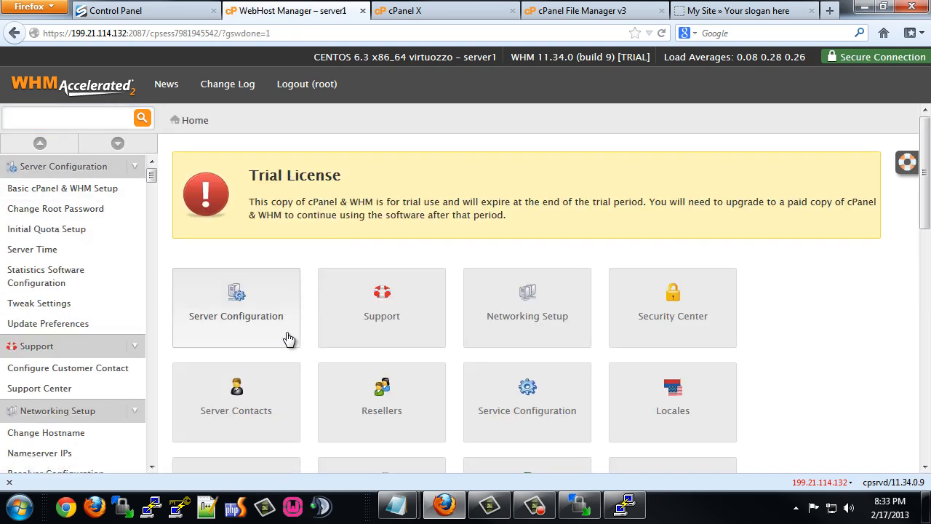
scroll(333, 342, "down", 4)
scroll(326, 343, "down", 7)
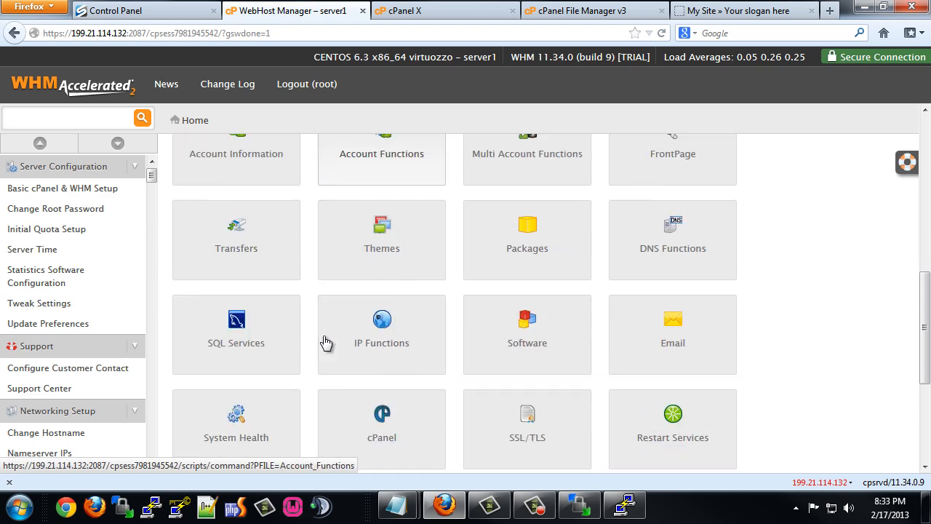
scroll(357, 379, "down", 5)
left_click(384, 309)
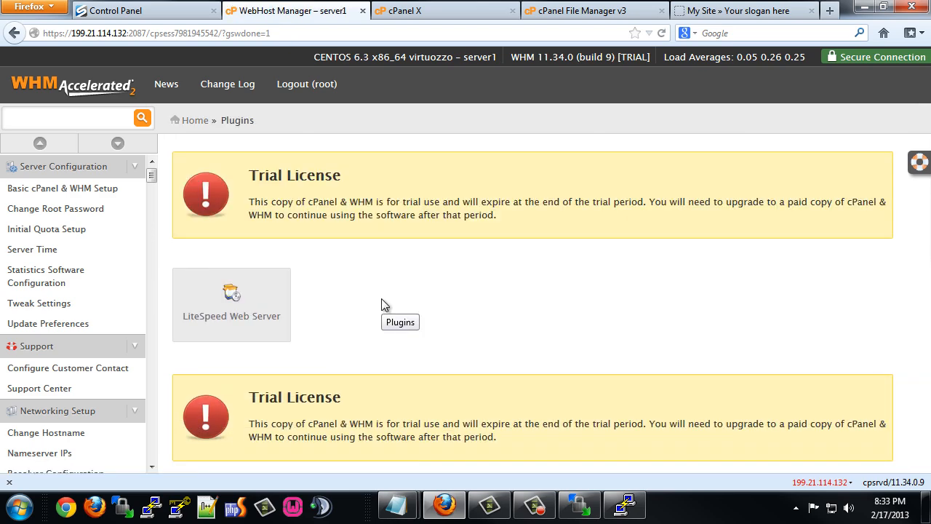
left_click(231, 302)
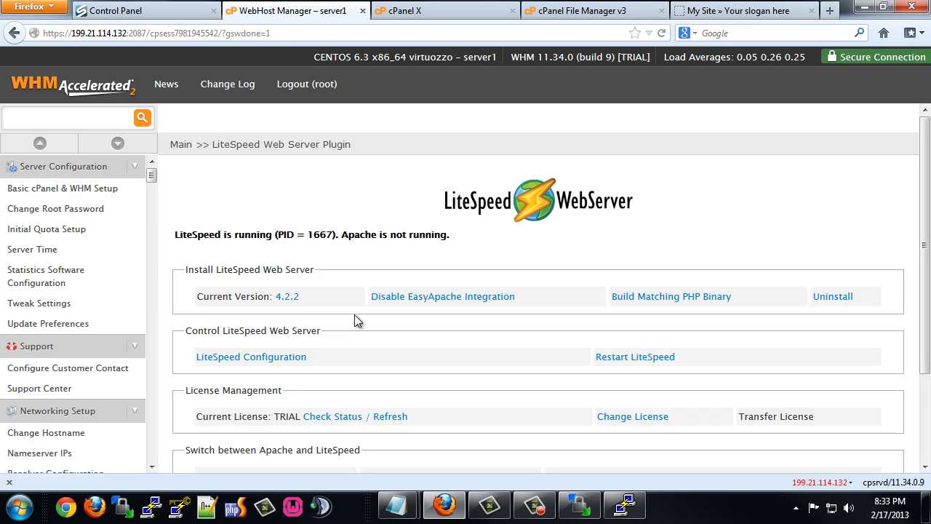
Switch the server from LiteSpeed to Apache through the plugin.
scroll(355, 315, "down", 3)
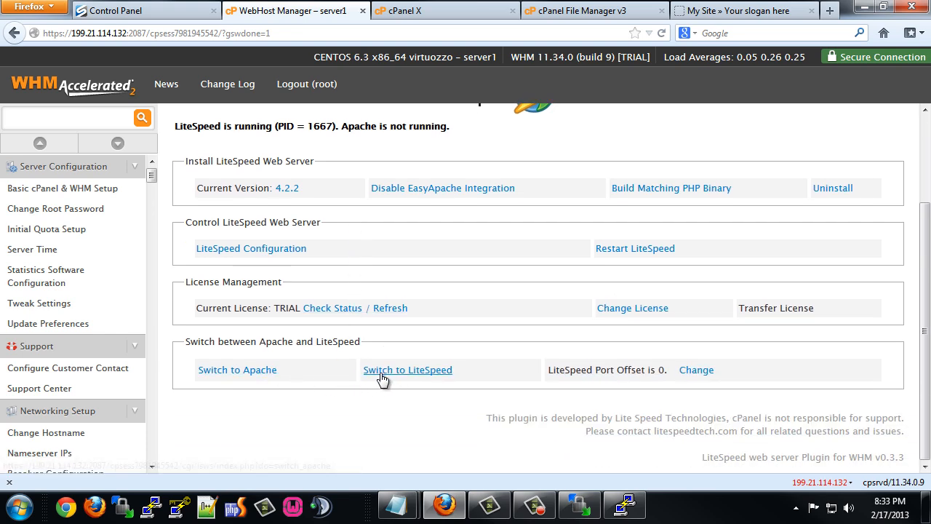
left_click(239, 373)
left_click(566, 298)
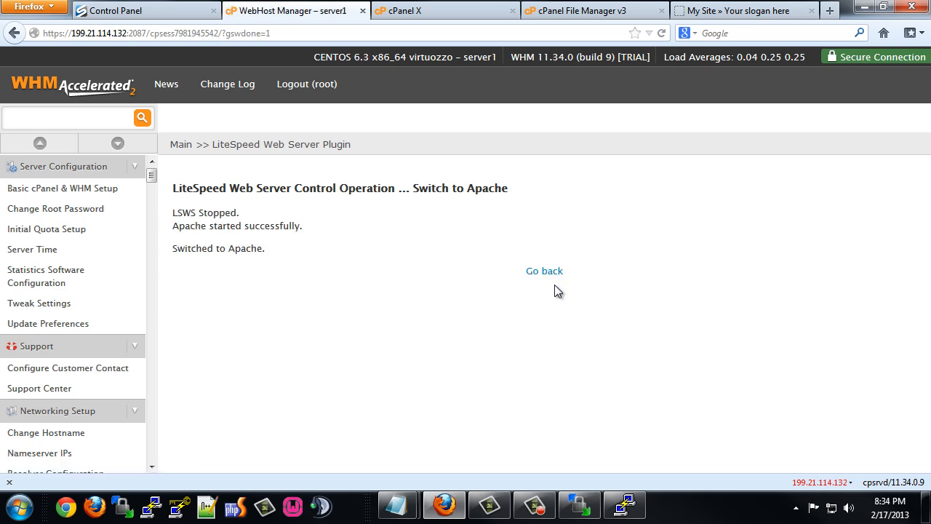
left_click(555, 272)
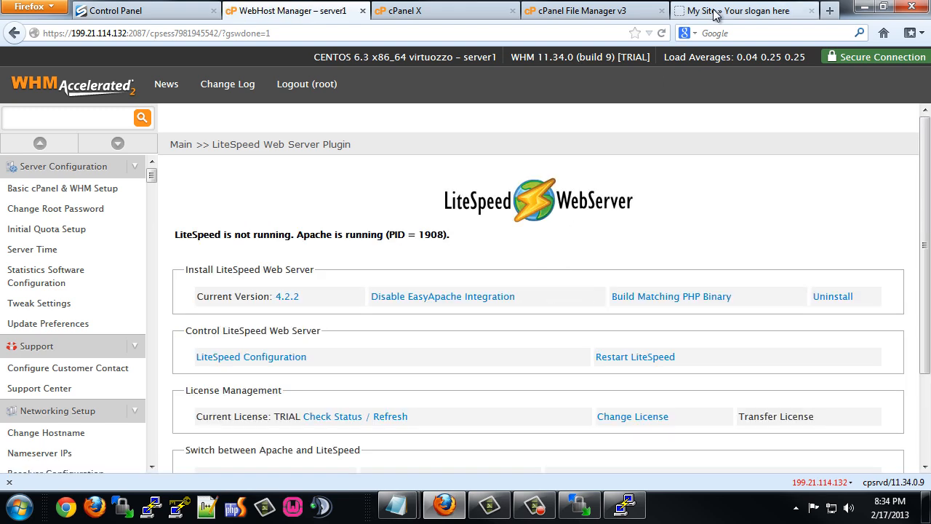
left_click(715, 11)
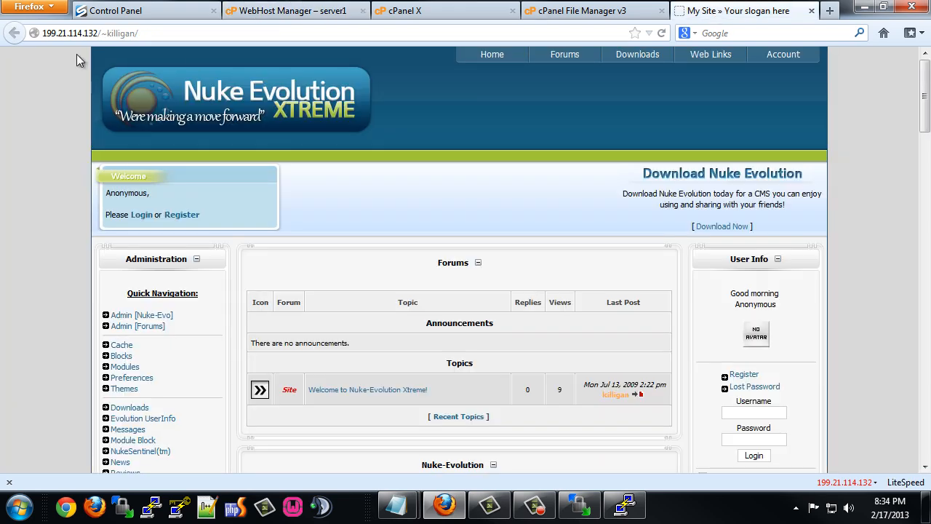
Reload the site twice and confirm the footer reports Apache/2.2.23.
left_click(663, 35)
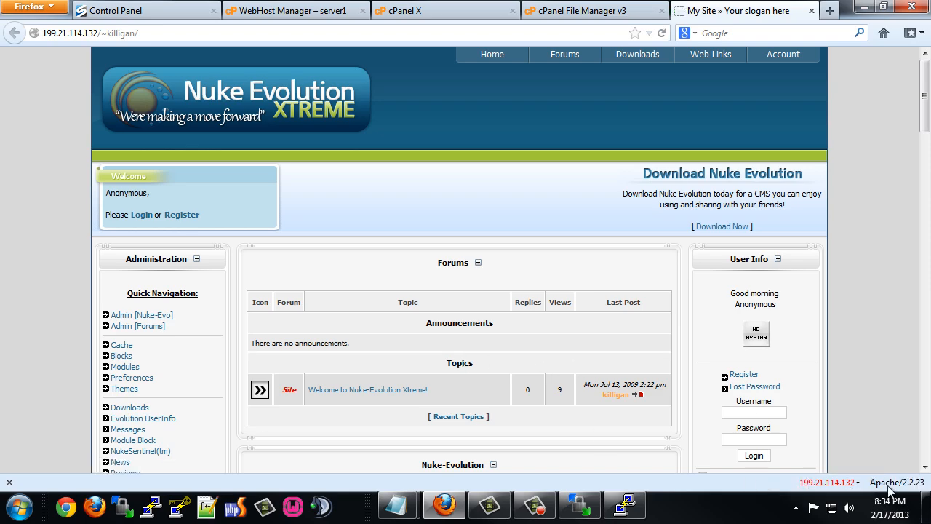
scroll(496, 323, "down", 20)
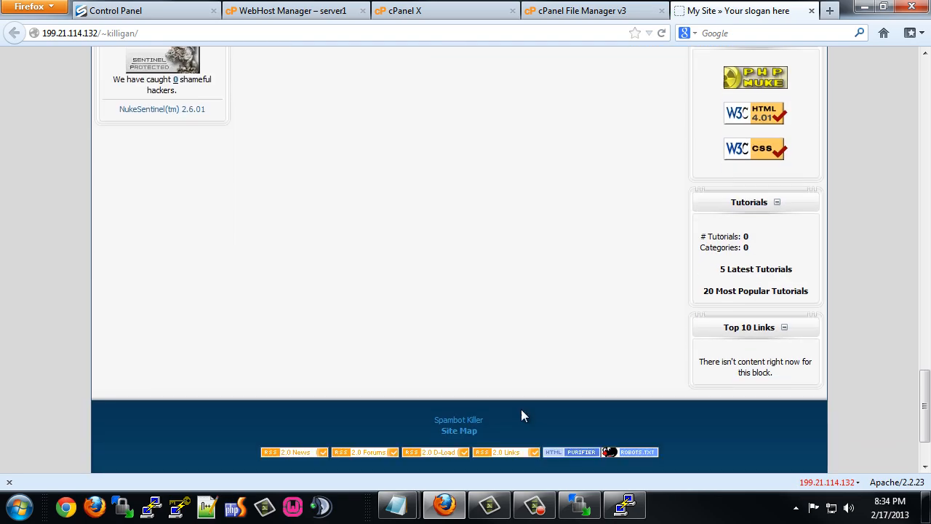
left_click(663, 34)
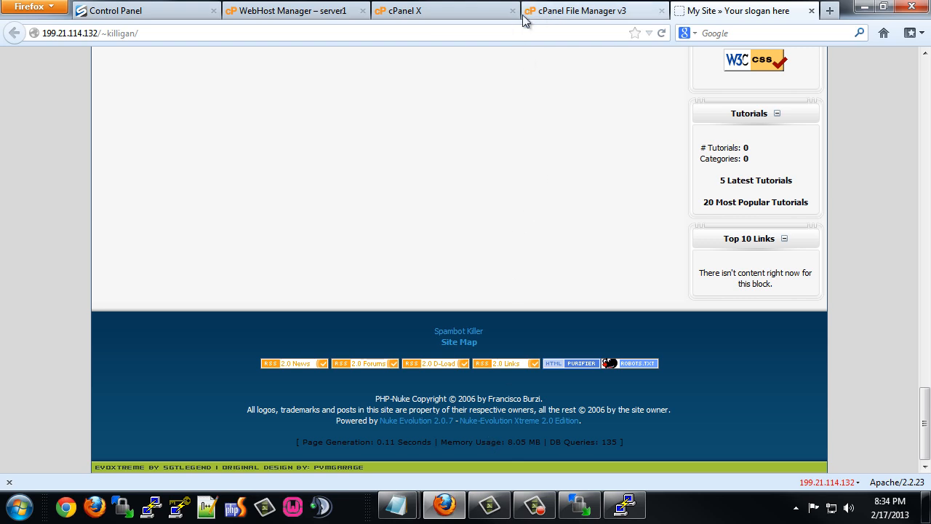
left_click(267, 14)
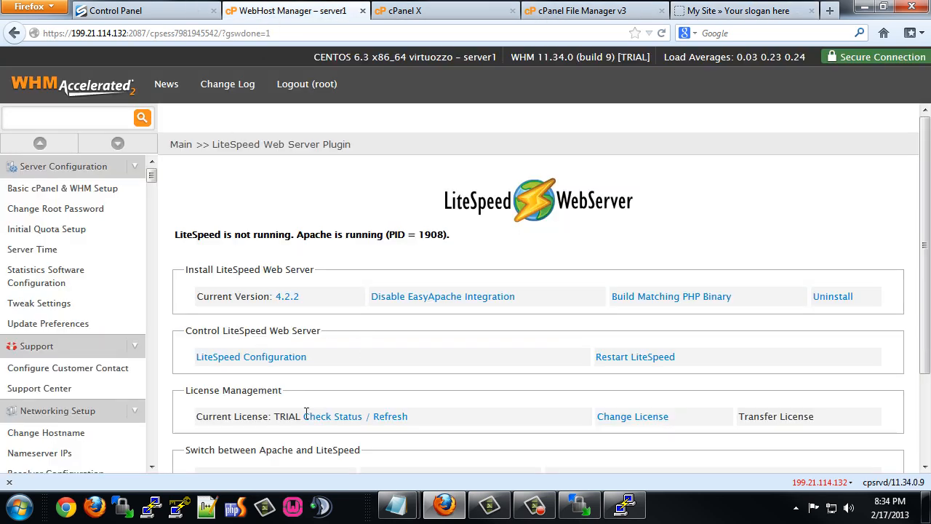
Use the plugin's Switch to LiteSpeed to stop Apache and run LiteSpeed again.
scroll(331, 426, "down", 3)
left_click(377, 372)
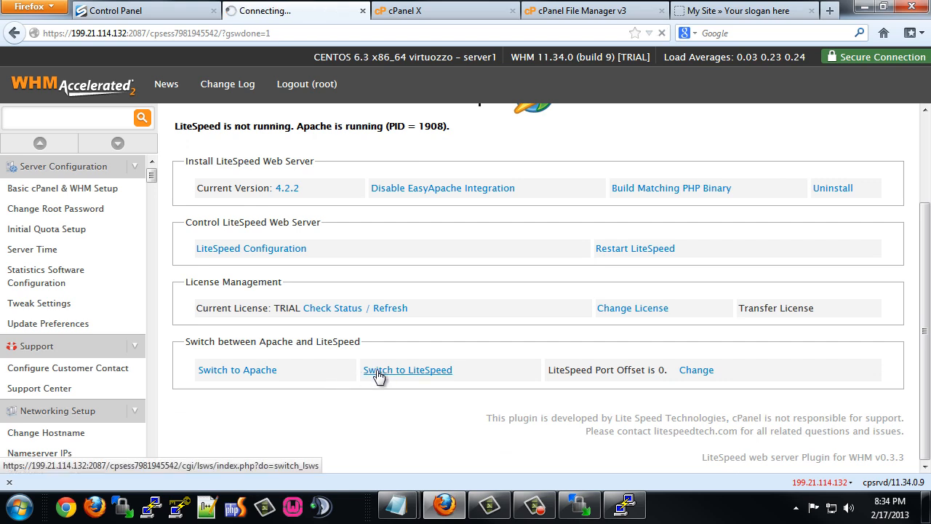
left_click(555, 324)
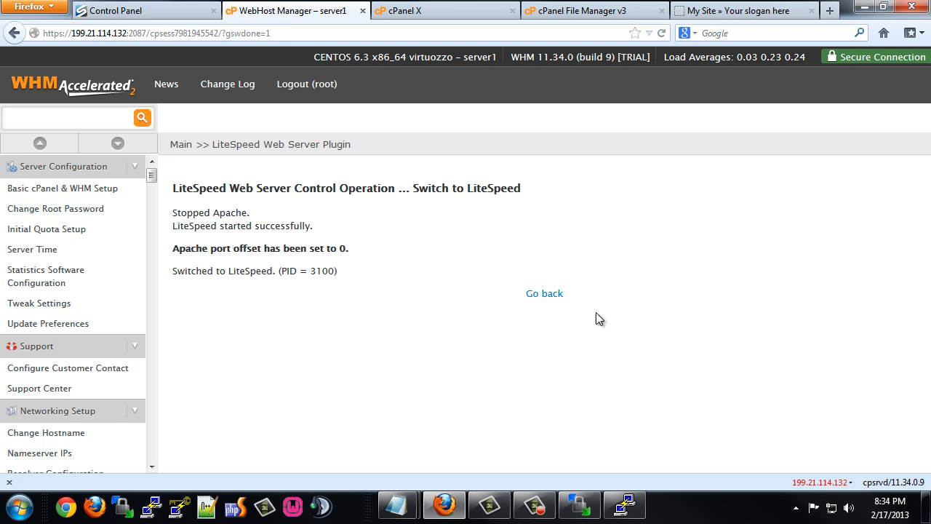
left_click(721, 10)
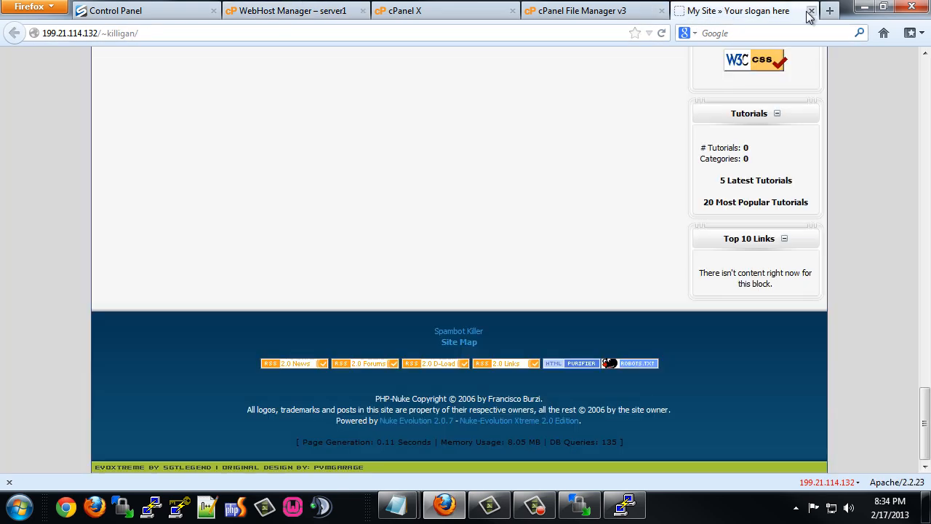
Reload the site twice under LiteSpeed and check the footer: 0.03 seconds, 1.5 MB memory, 135 queries.
left_click(663, 33)
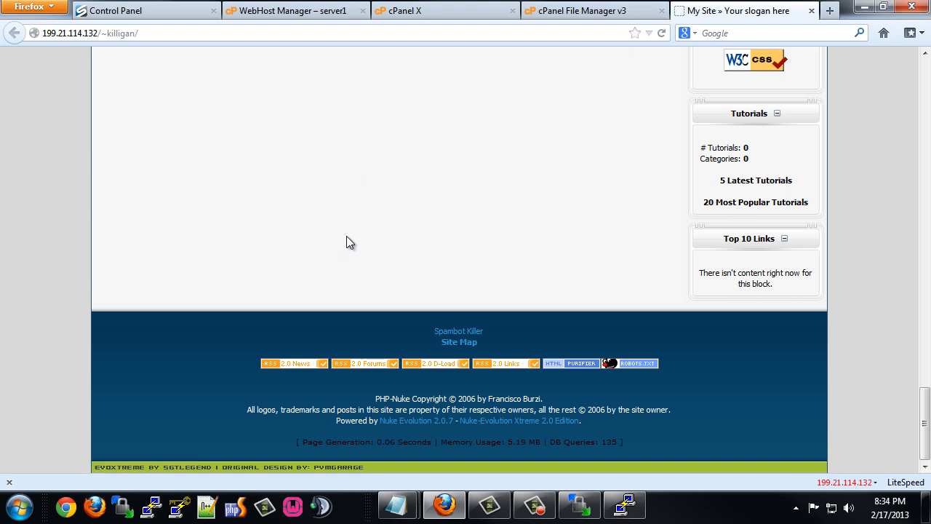
left_click(661, 33)
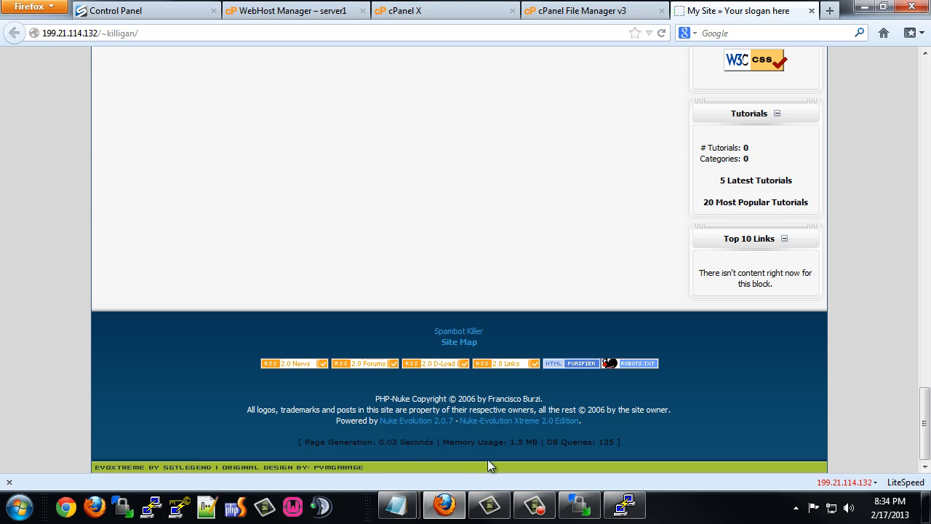
left_click_drag(444, 442, 539, 440)
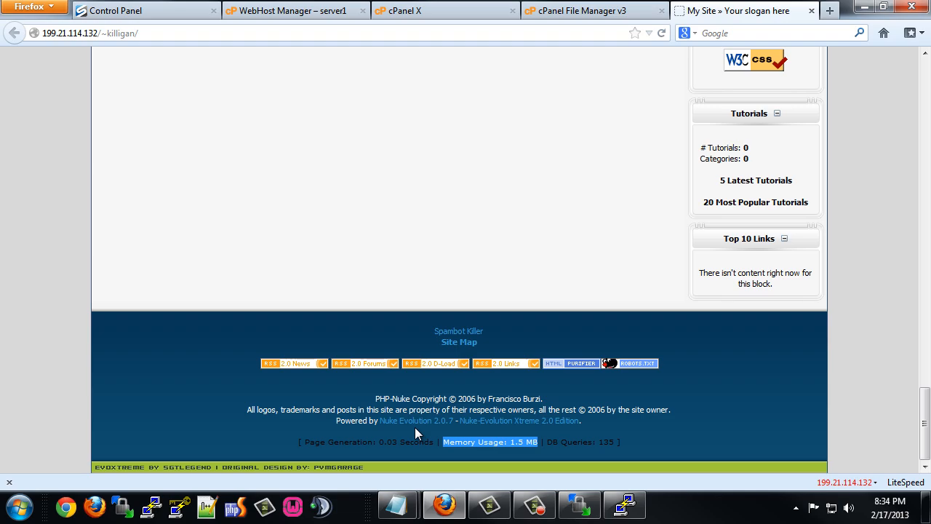
scroll(459, 427, "up", 15)
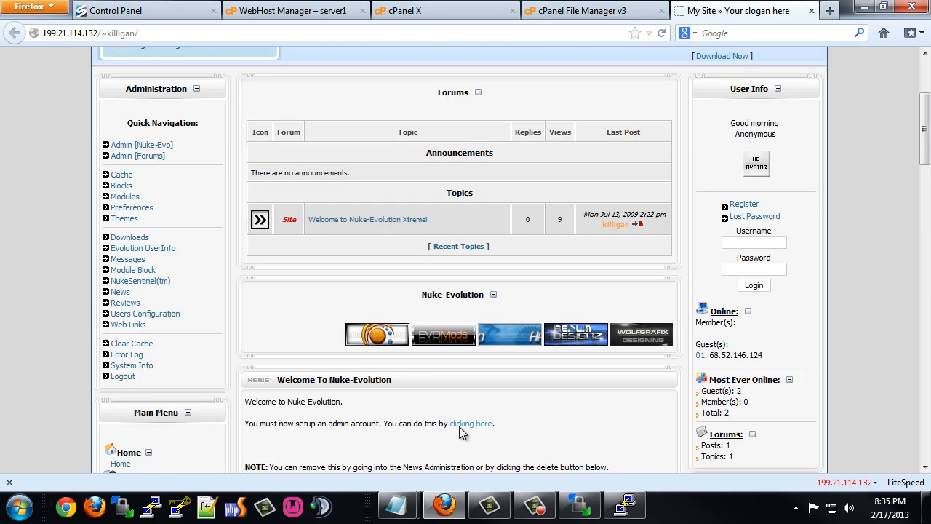
scroll(459, 426, "up", 4)
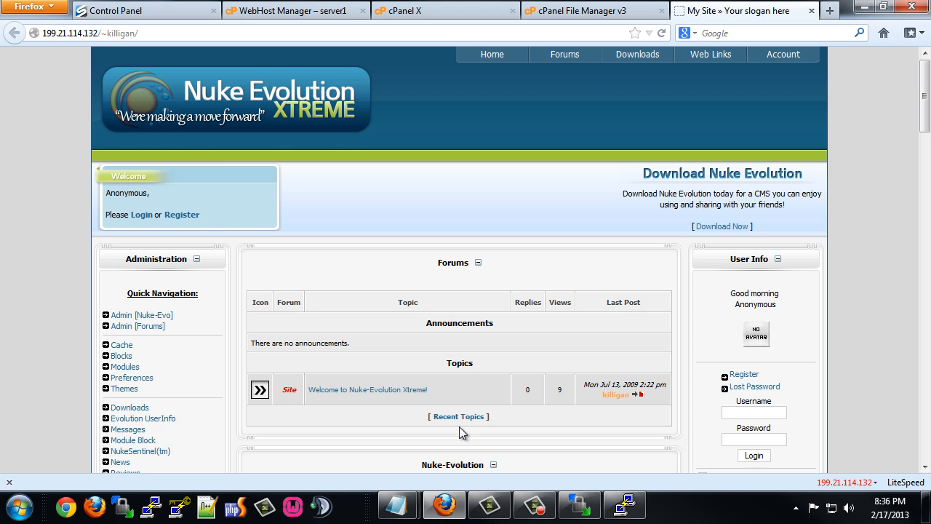
scroll(418, 342, "down", 6)
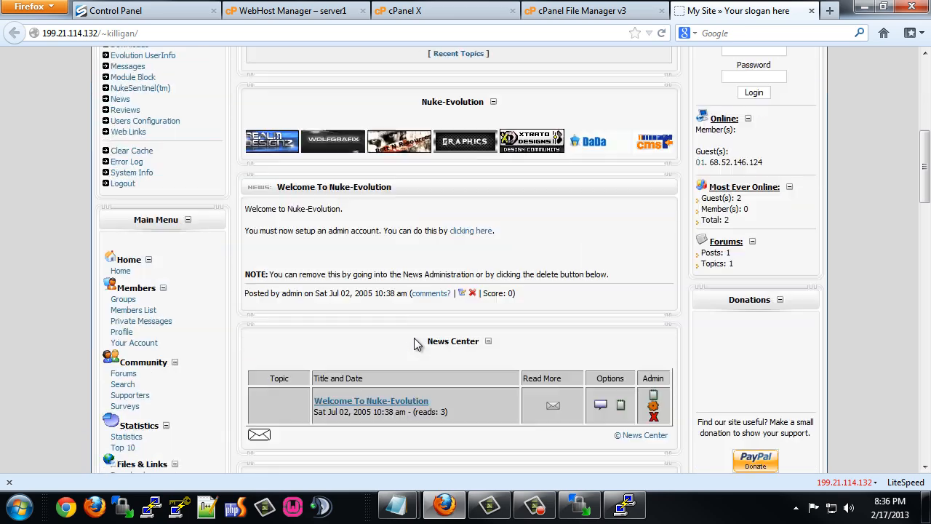
scroll(414, 339, "down", 15)
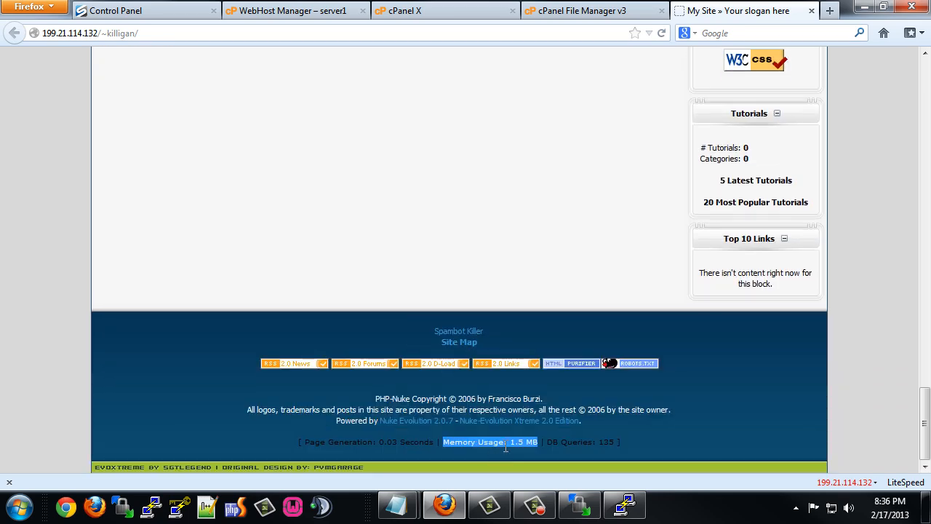
scroll(378, 304, "up", 20)
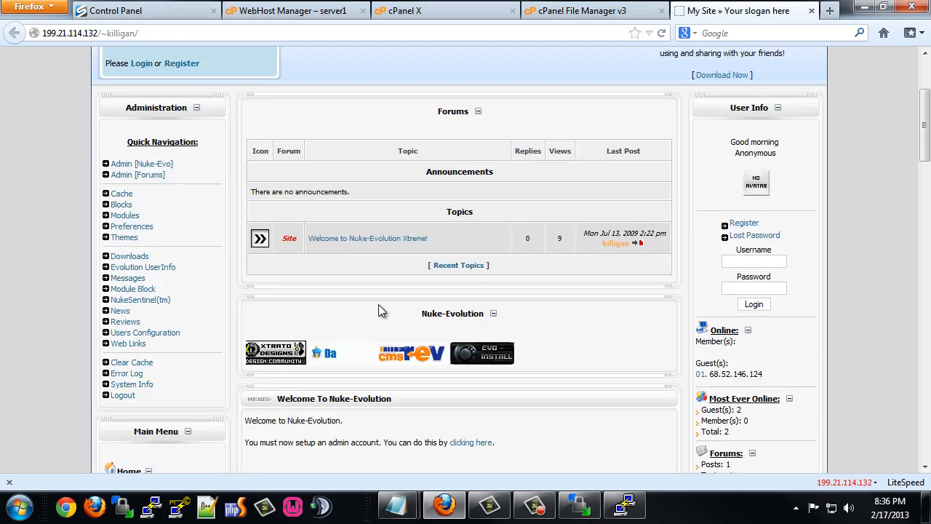